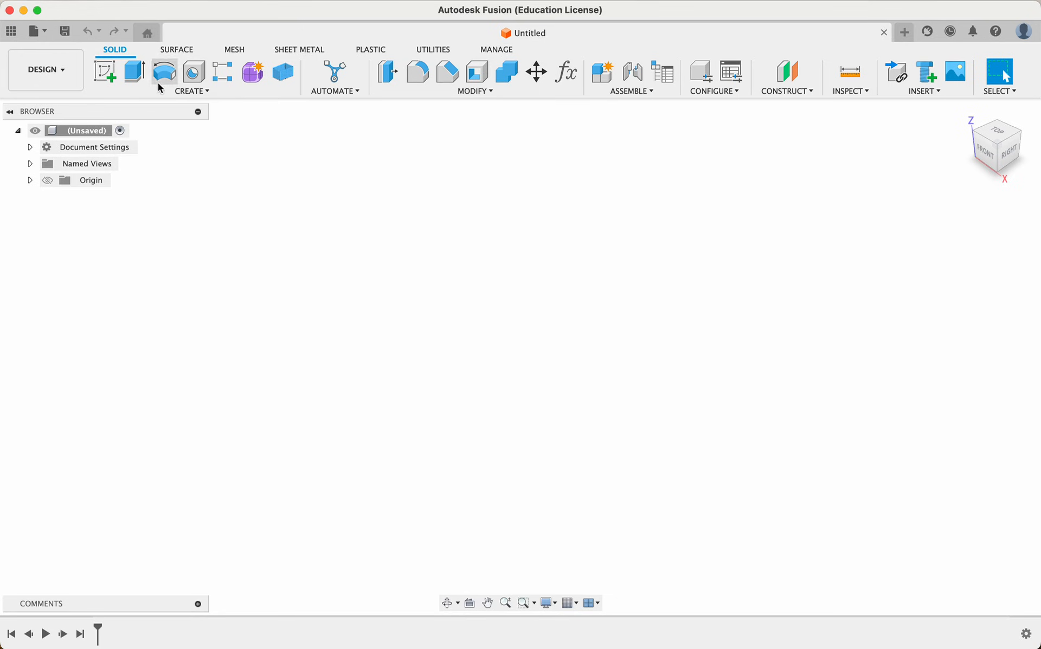
Step: Create a new-body cylinder of 60 mm diameter and 50 mm height on the horizontal origin plane, centred at the origin
{"action": "left_click", "coordinate": [134, 72]}
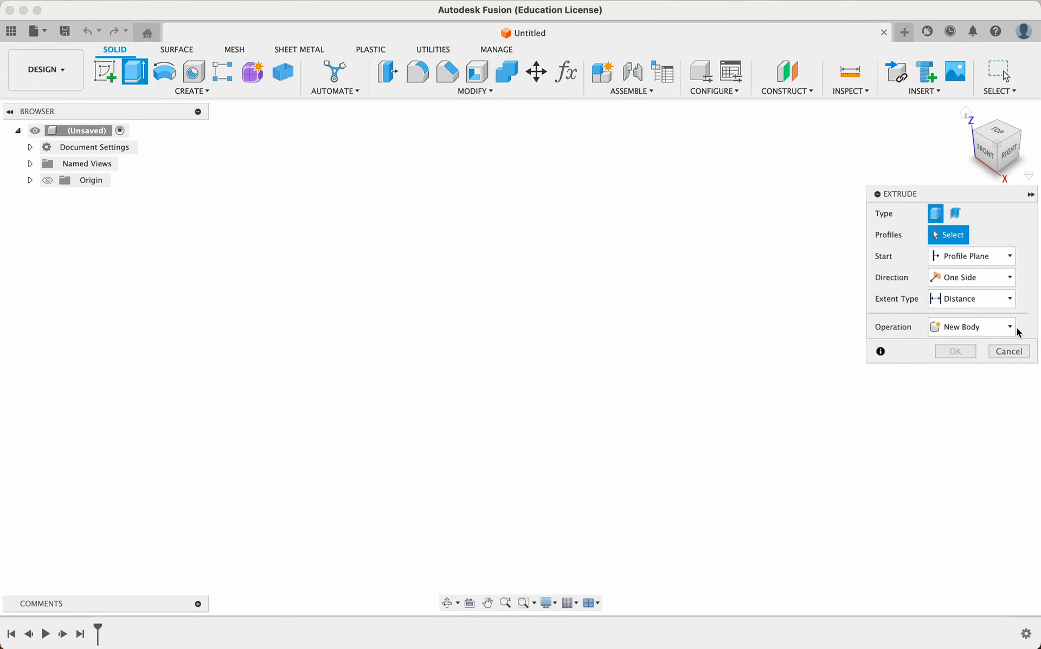
{"action": "left_click", "coordinate": [1008, 351]}
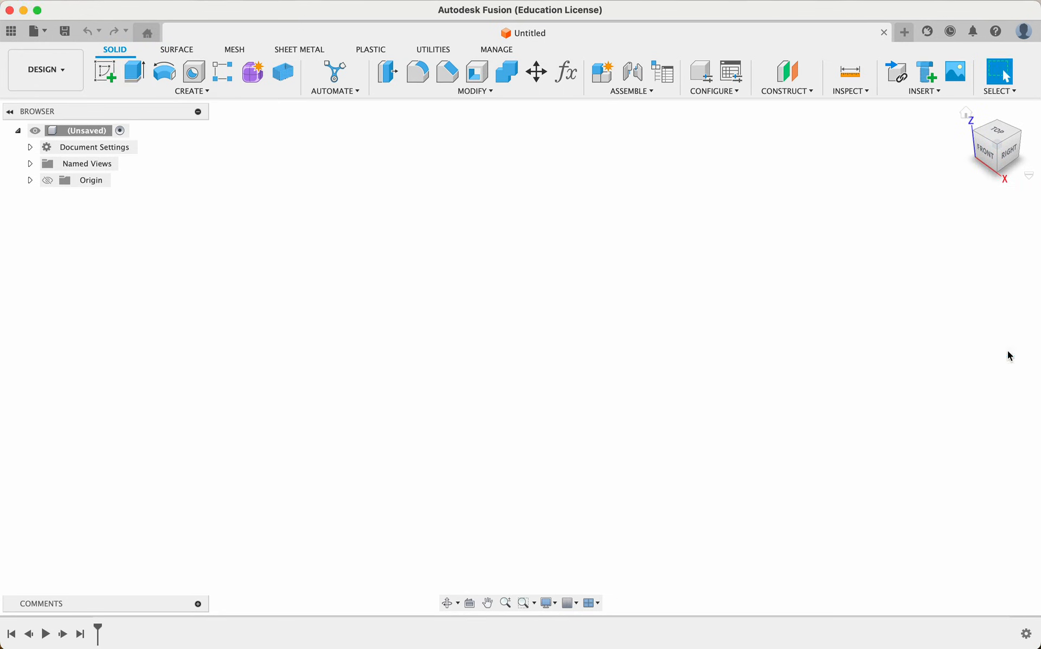
{"action": "left_click", "coordinate": [196, 95]}
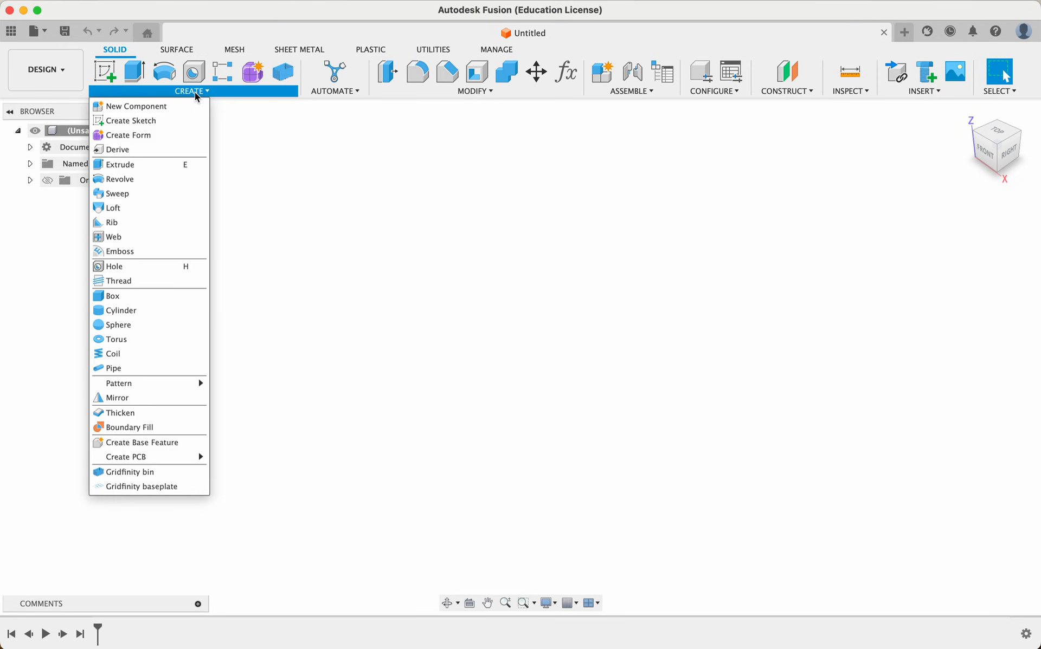
{"action": "left_click", "coordinate": [121, 311]}
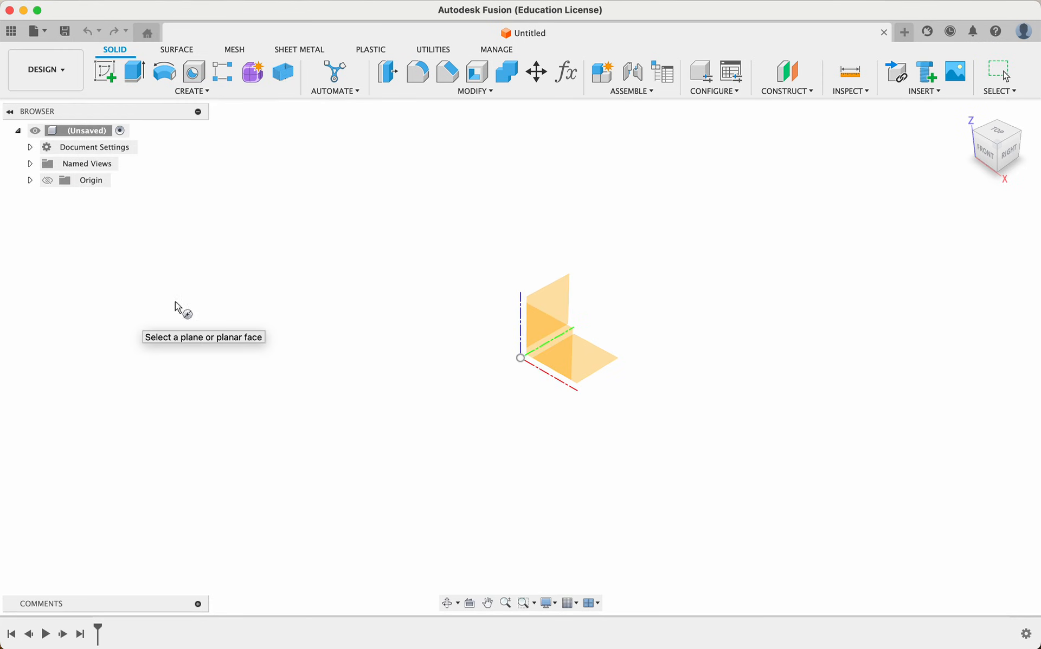
{"action": "left_click", "coordinate": [575, 351]}
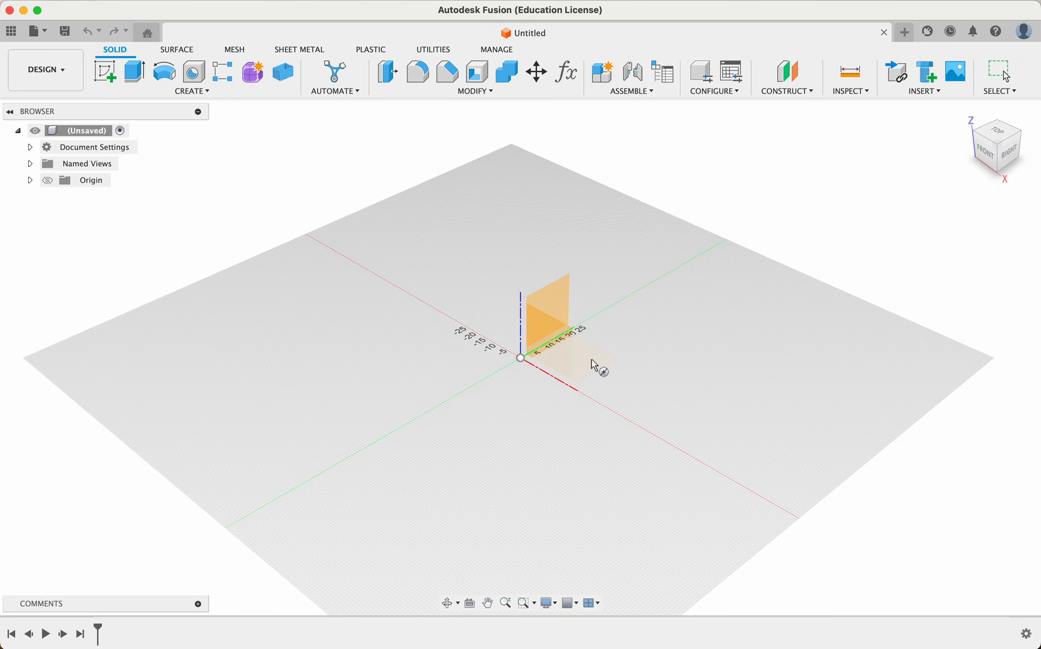
{"action": "left_click", "coordinate": [590, 358]}
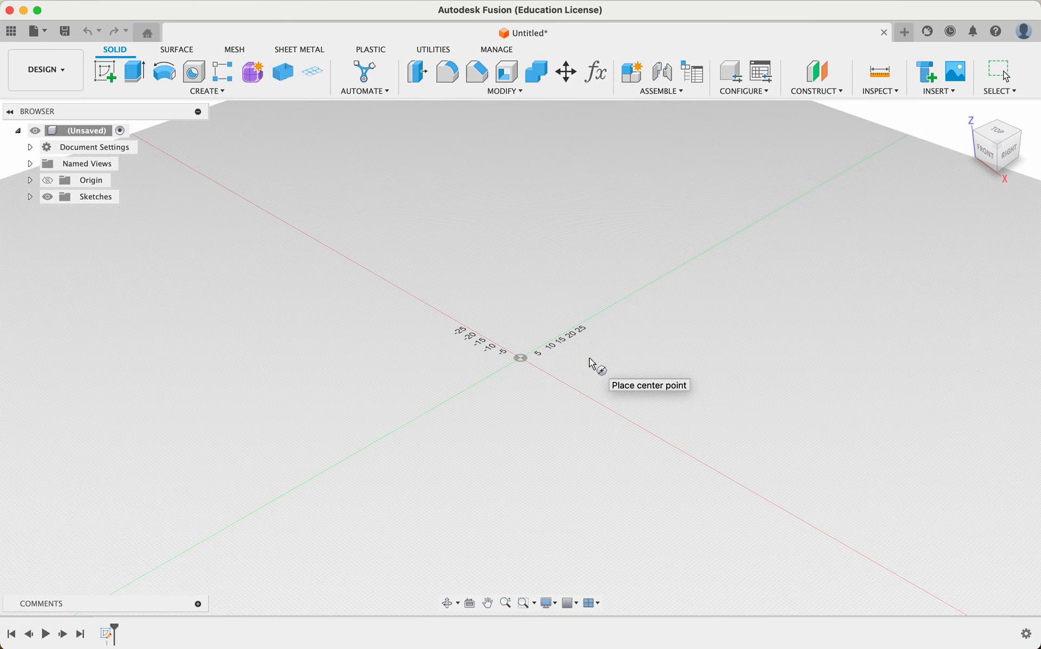
{"action": "left_click", "coordinate": [520, 358]}
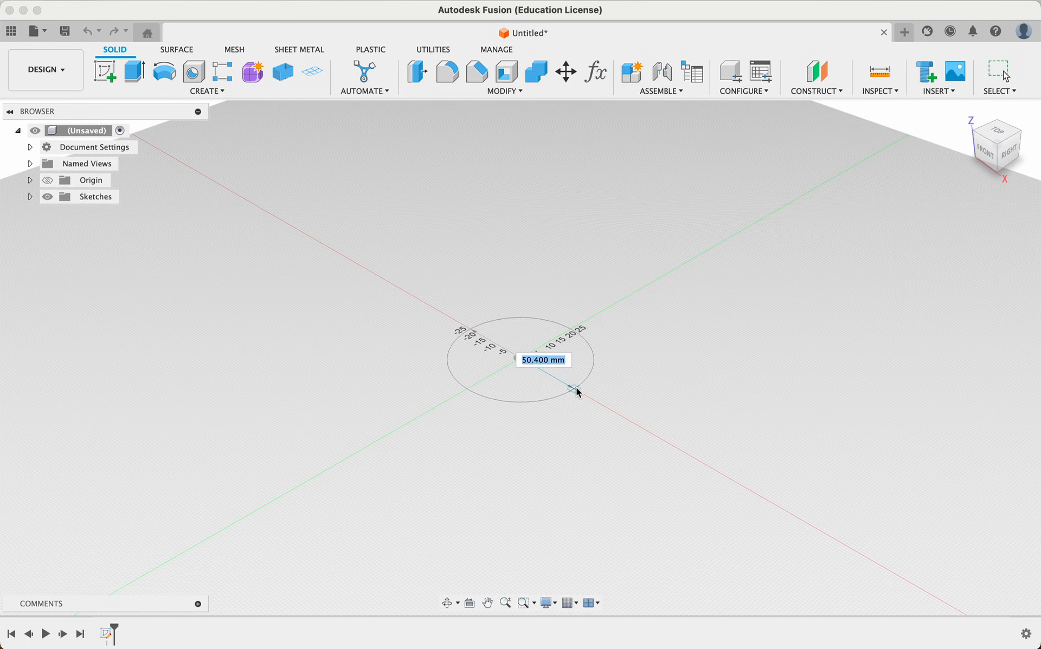
{"action": "type", "text": "60"}
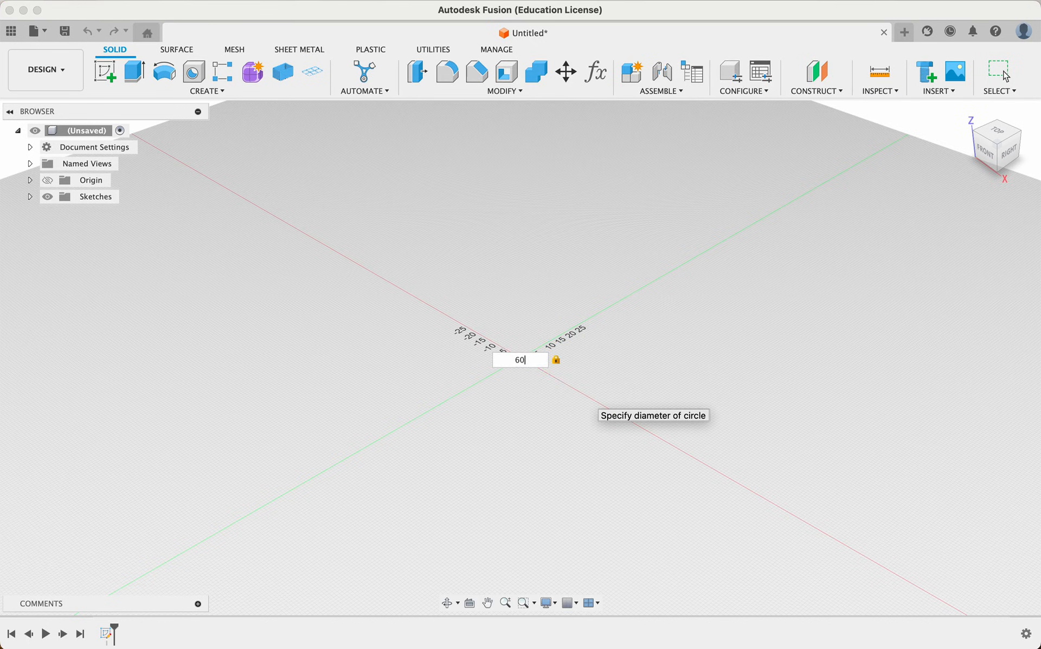
{"action": "key", "text": "Return"}
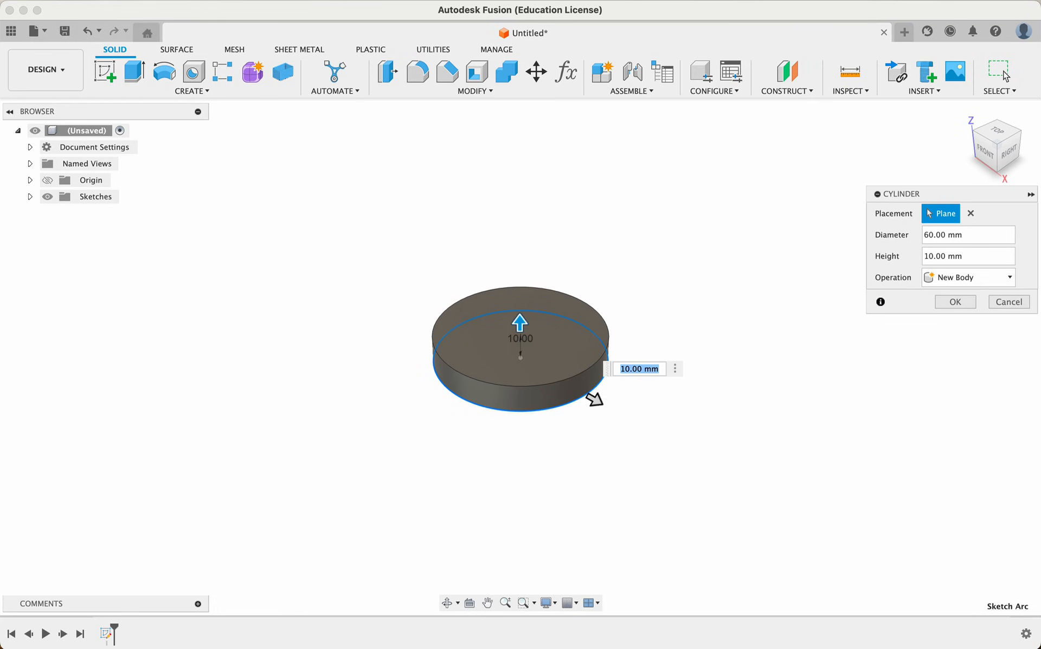
{"action": "left_click_drag", "start_coordinate": [520, 321], "coordinate": [527, 234]}
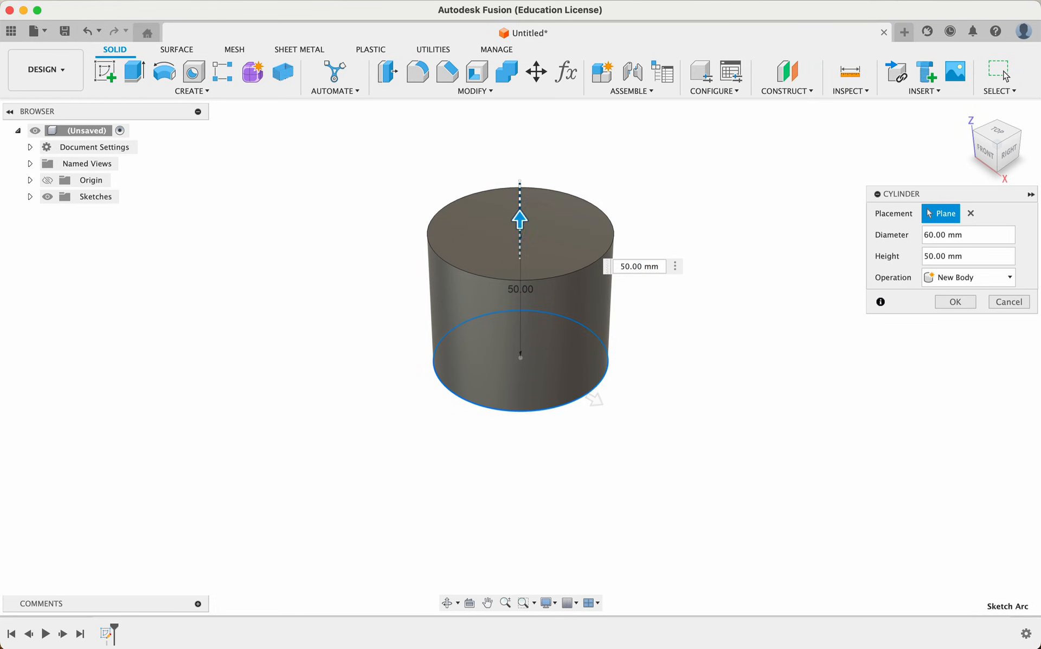
{"action": "key", "text": "Return"}
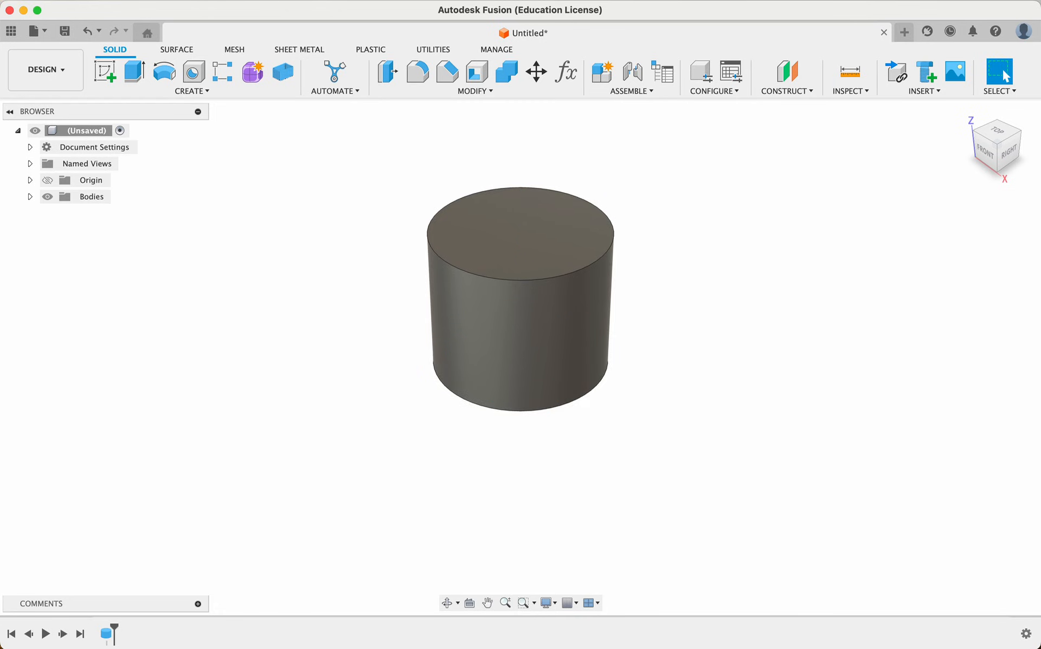
Step: Start a second cylinder of 54 mm diameter on the first cylinder's top face, centred on it
{"action": "scroll", "coordinate": [620, 402], "scroll_direction": "up", "scroll_amount": 2}
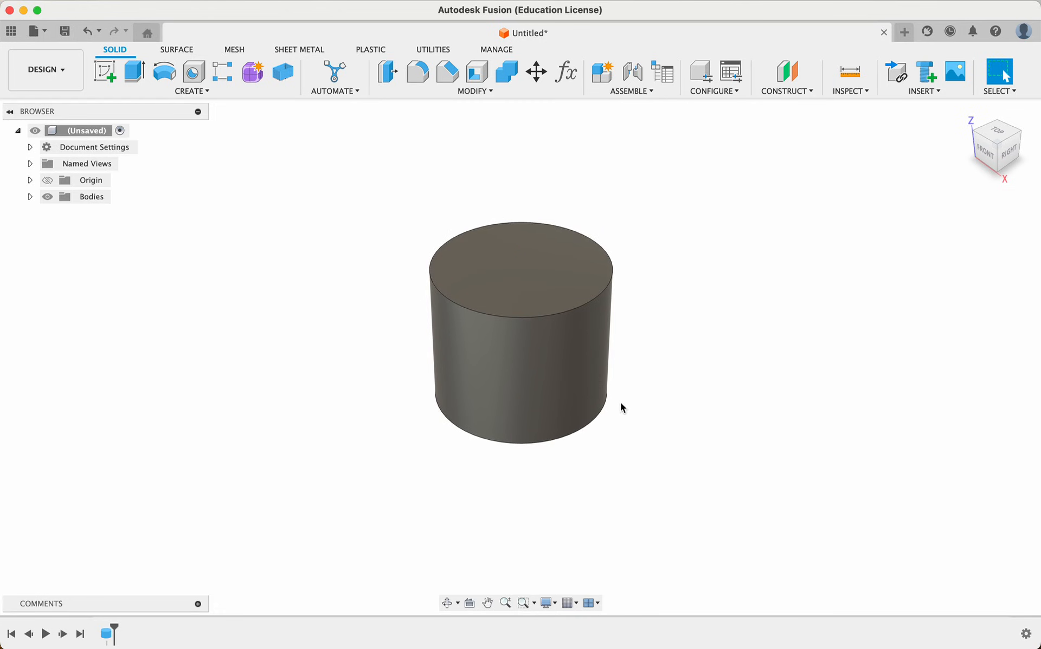
{"action": "scroll", "coordinate": [620, 402], "scroll_direction": "down", "scroll_amount": 5, "text": "shift"}
{"action": "scroll", "coordinate": [620, 402], "scroll_direction": "up", "scroll_amount": 5, "text": "shift"}
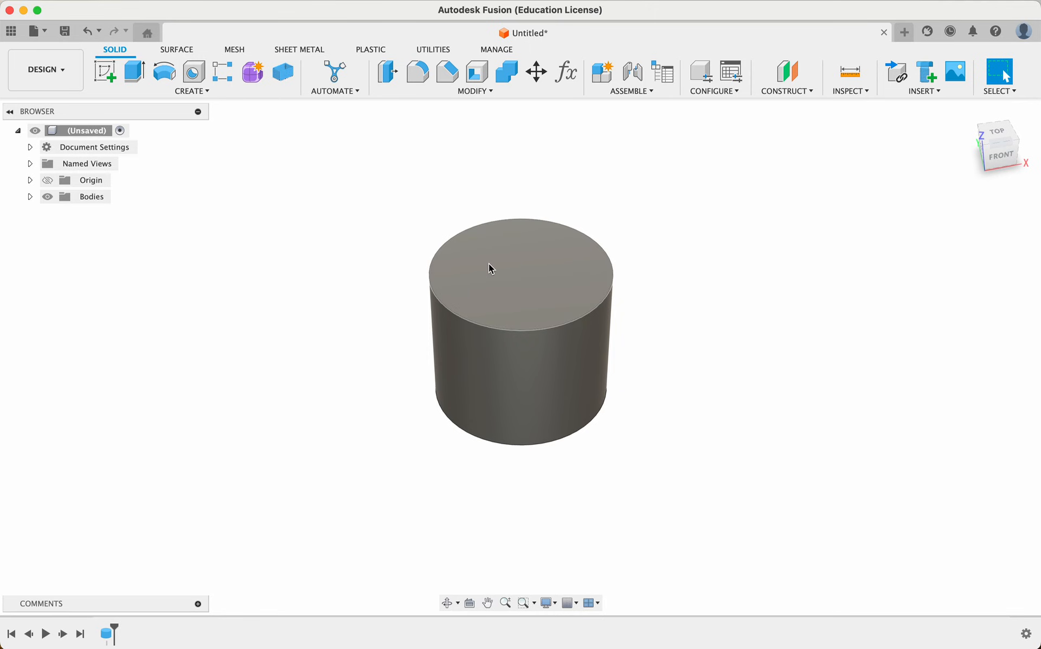
{"action": "left_click", "coordinate": [200, 93]}
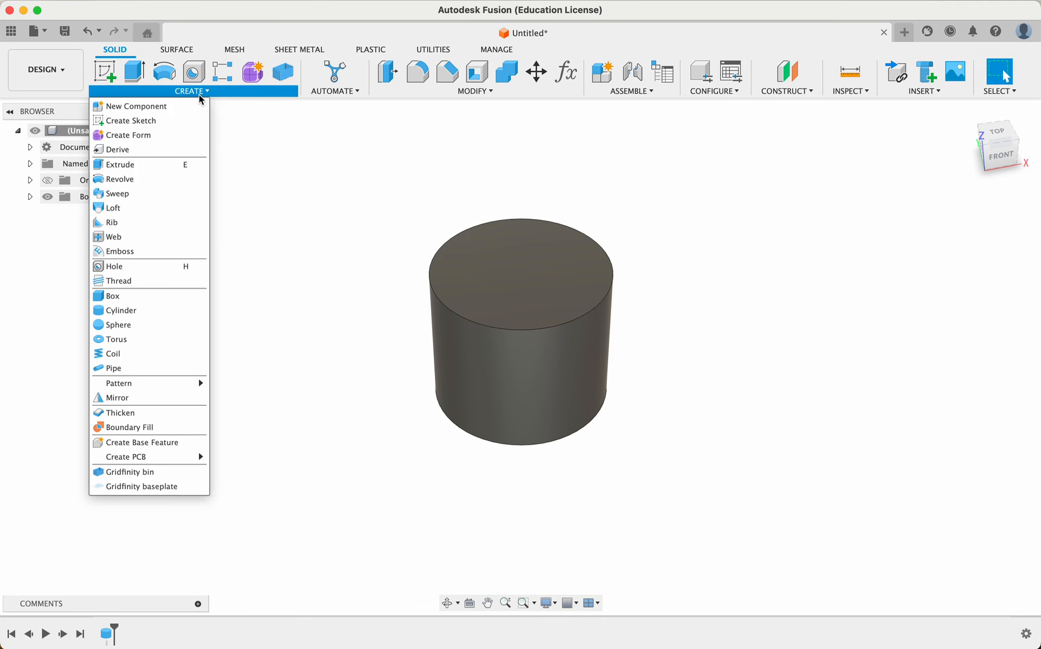
{"action": "left_click", "coordinate": [121, 310]}
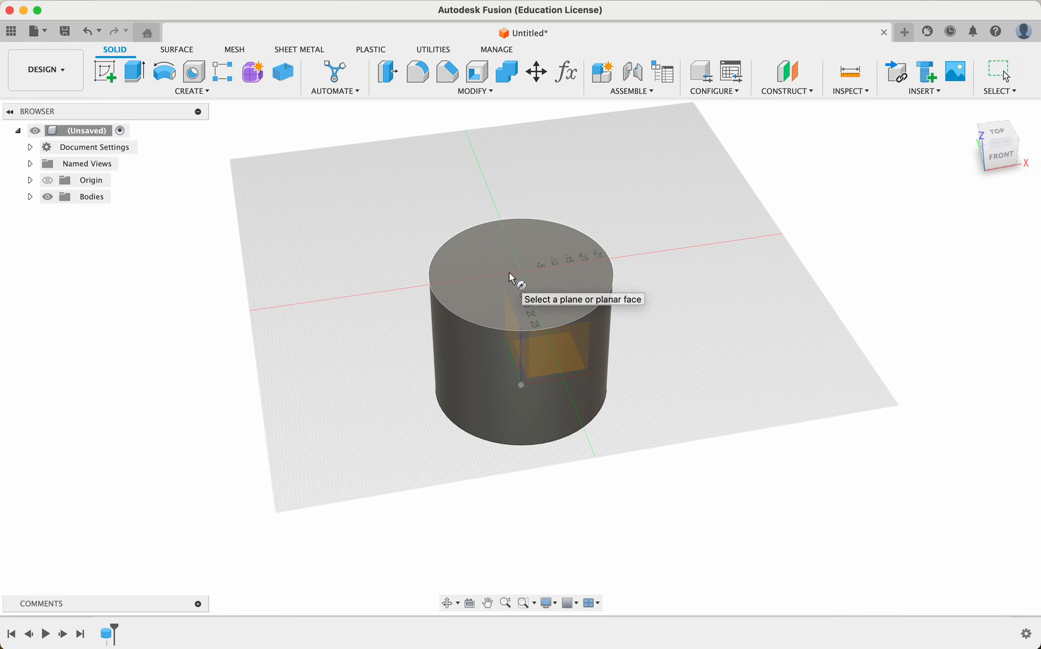
{"action": "left_click", "coordinate": [482, 259]}
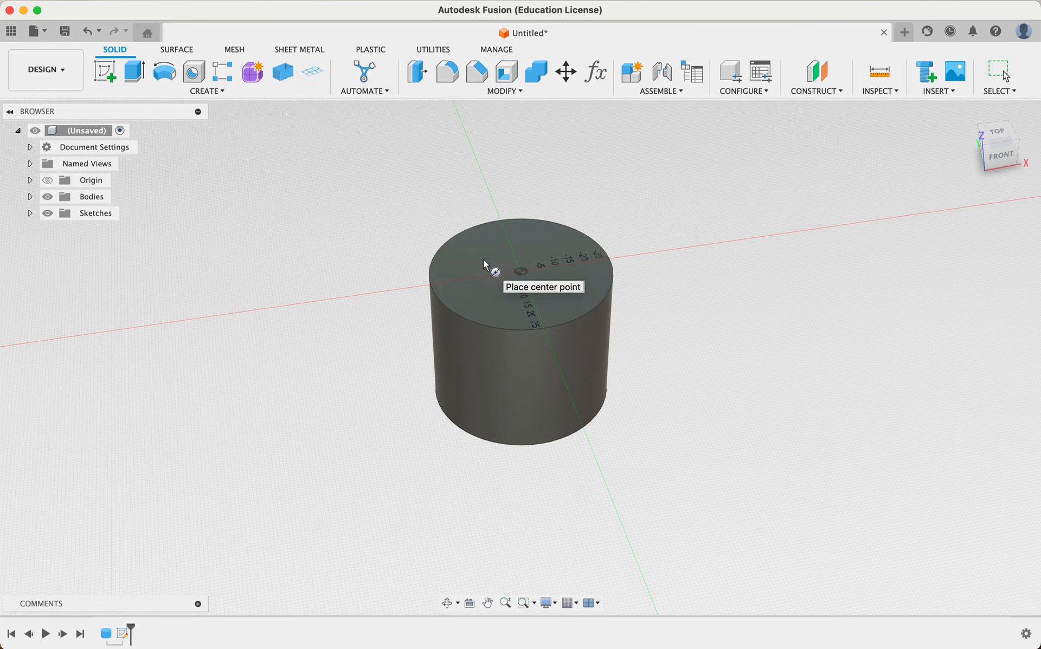
{"action": "left_click", "coordinate": [521, 271]}
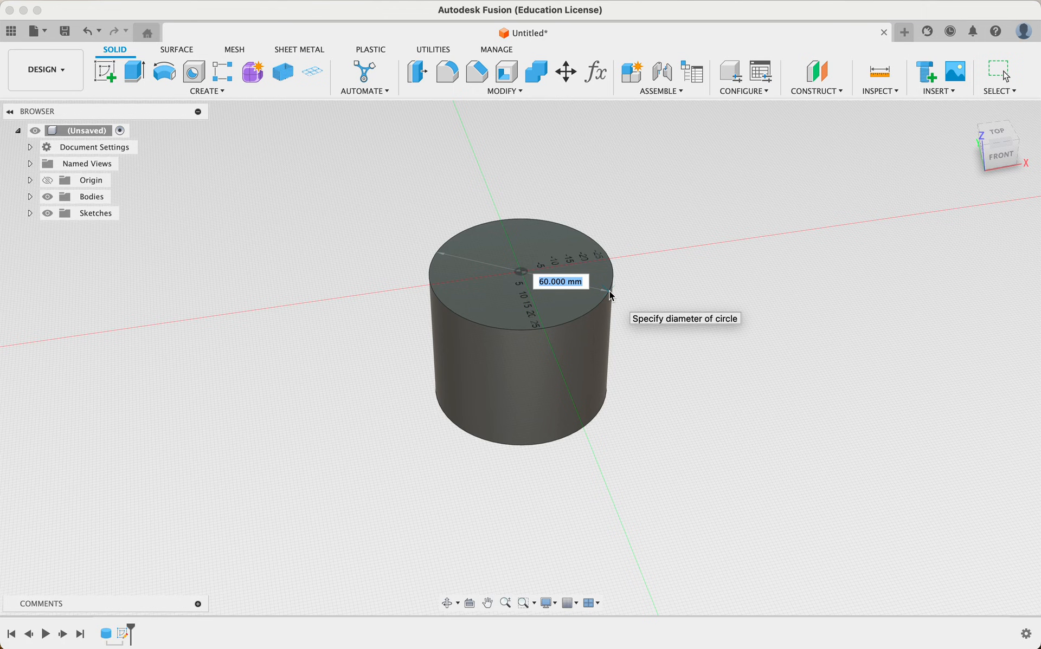
{"action": "scroll", "coordinate": [611, 295], "scroll_direction": "up", "scroll_amount": 3}
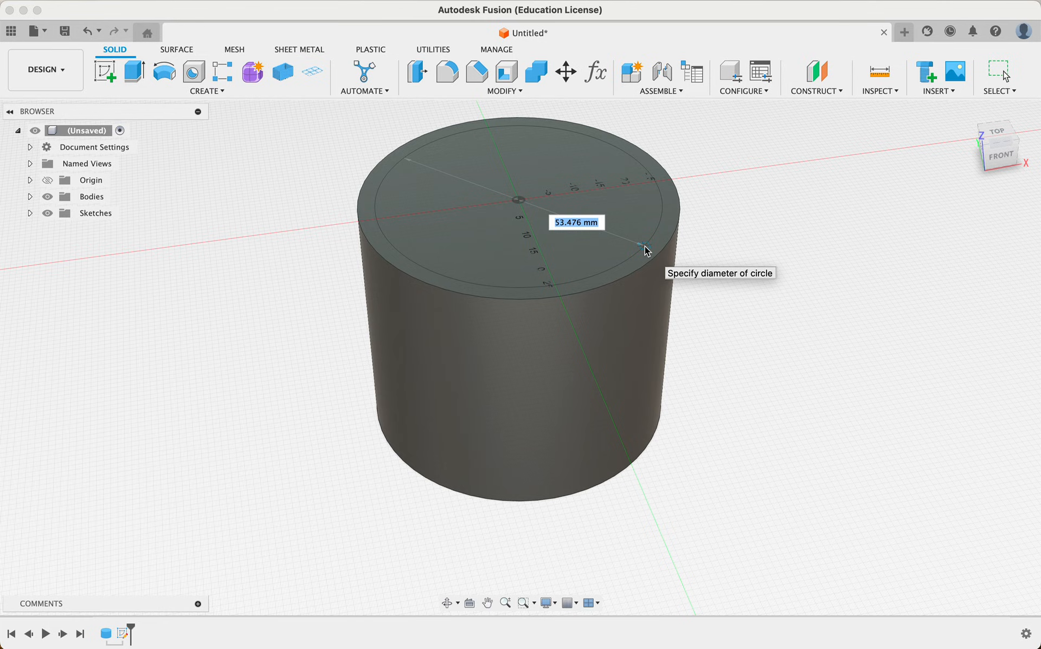
{"action": "type", "text": "54"}
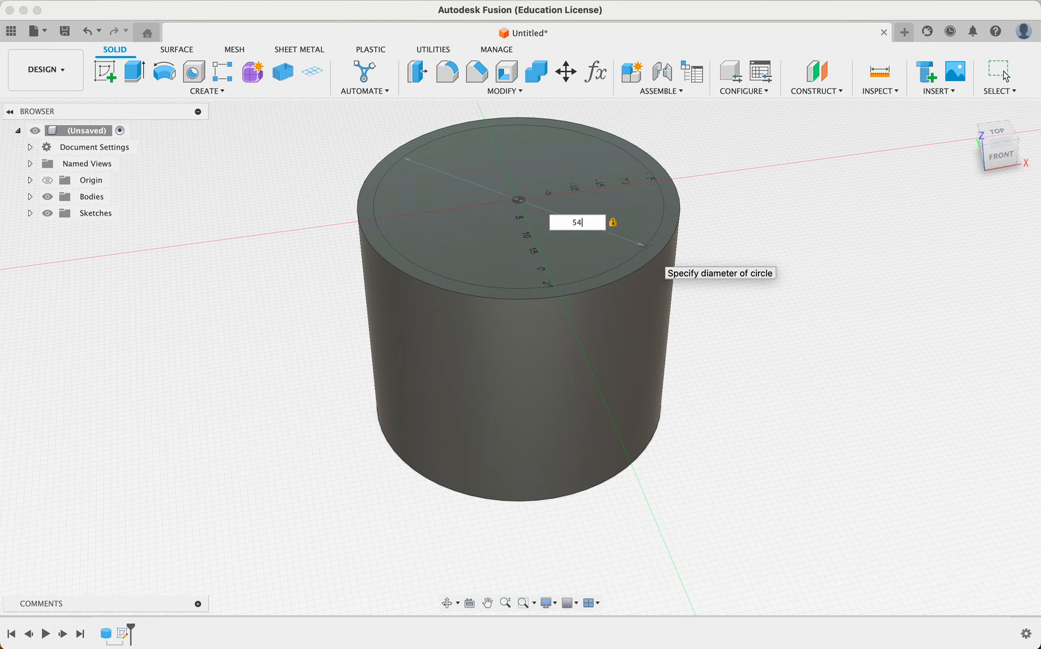
{"action": "key", "text": "Return"}
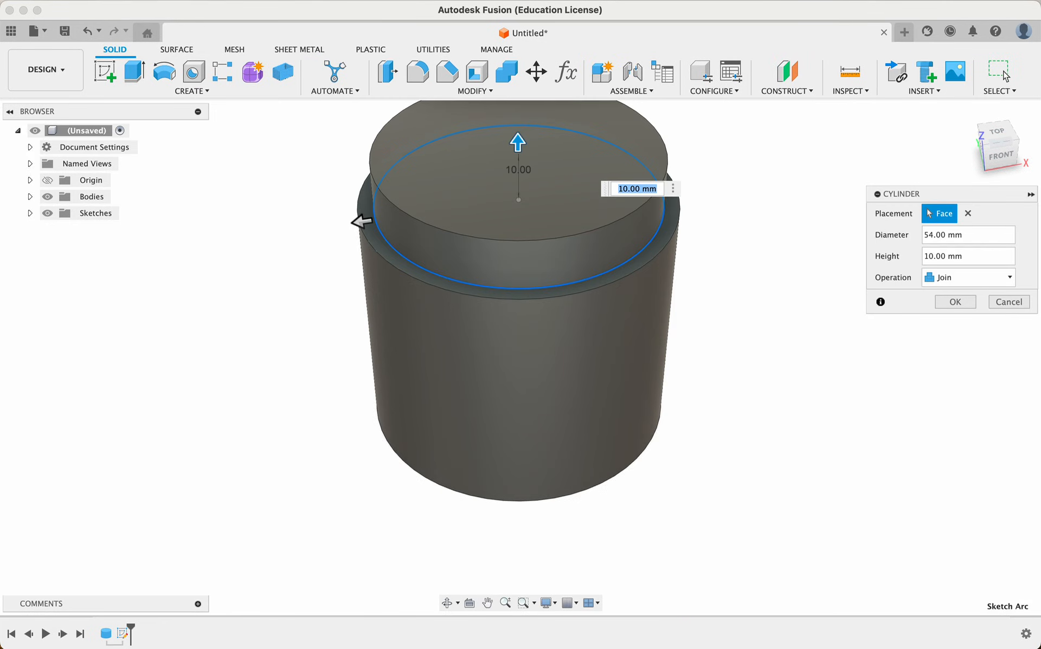
Step: Set the second cylinder's height to 12 mm and create it with the Join operation
{"action": "left_click", "coordinate": [626, 186]}
{"action": "key", "text": "BackSpace"}
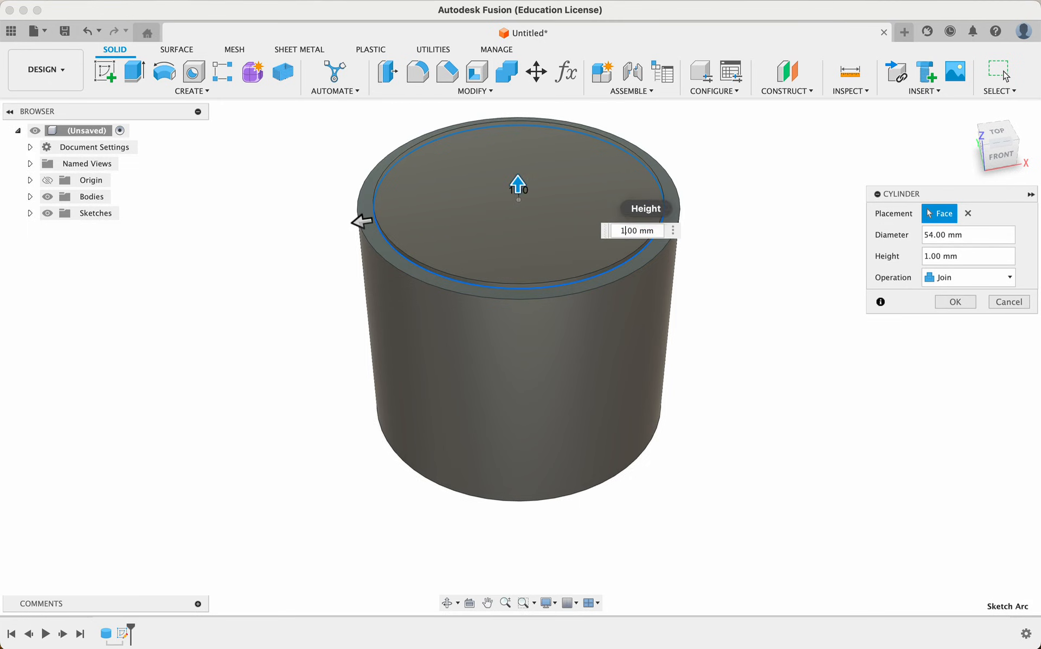
{"action": "type", "text": "2"}
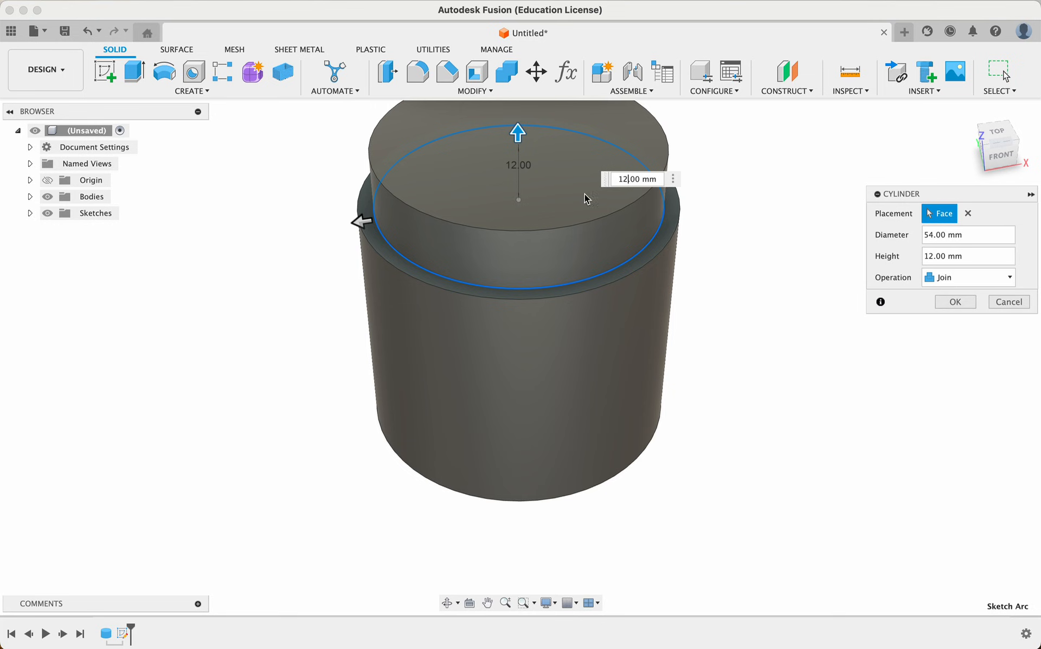
{"action": "left_click", "coordinate": [959, 284]}
{"action": "left_click", "coordinate": [960, 285]}
{"action": "left_click", "coordinate": [956, 302]}
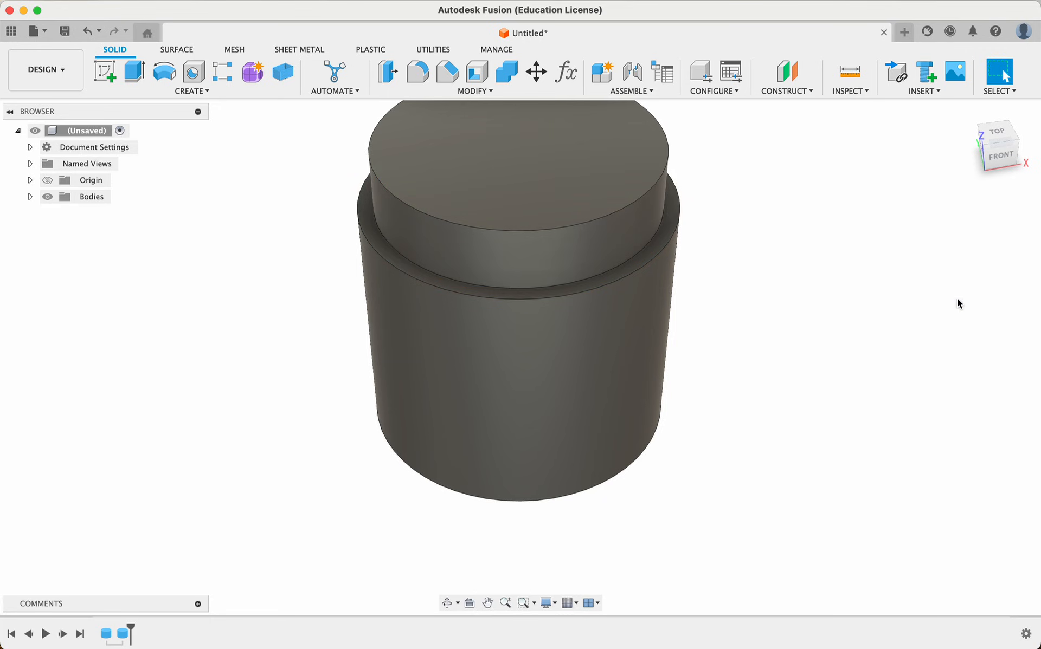
Step: Measure the ledge width between the upper cylinder's base edge and the lower cylinder's outer edge
{"action": "left_click", "coordinate": [638, 253]}
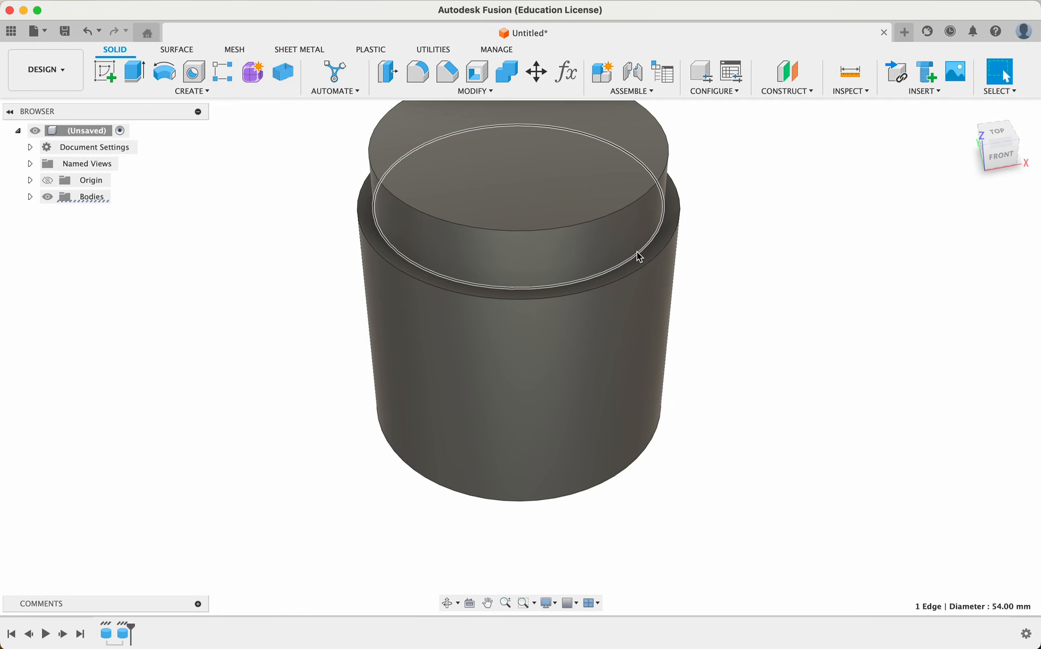
{"action": "left_click", "coordinate": [650, 261]}
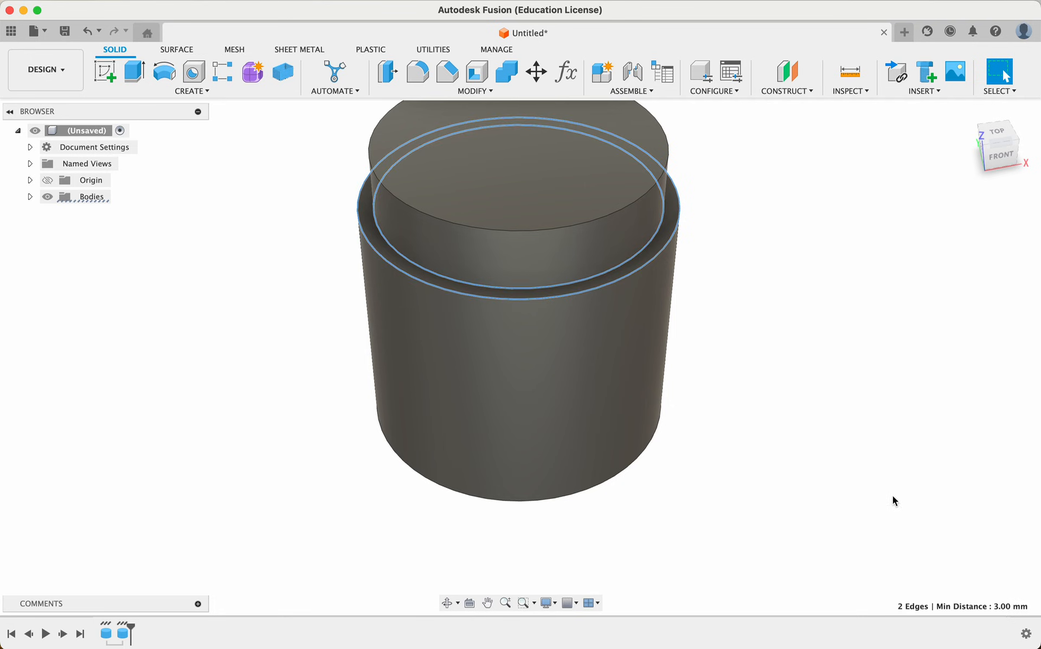
{"action": "left_click", "coordinate": [873, 480]}
Step: Examine the stepped body and its ledge from several angles
{"action": "scroll", "coordinate": [721, 467], "scroll_direction": "down", "scroll_amount": 5, "text": "shift"}
{"action": "scroll", "coordinate": [720, 467], "scroll_direction": "up", "scroll_amount": 5, "text": "shift"}
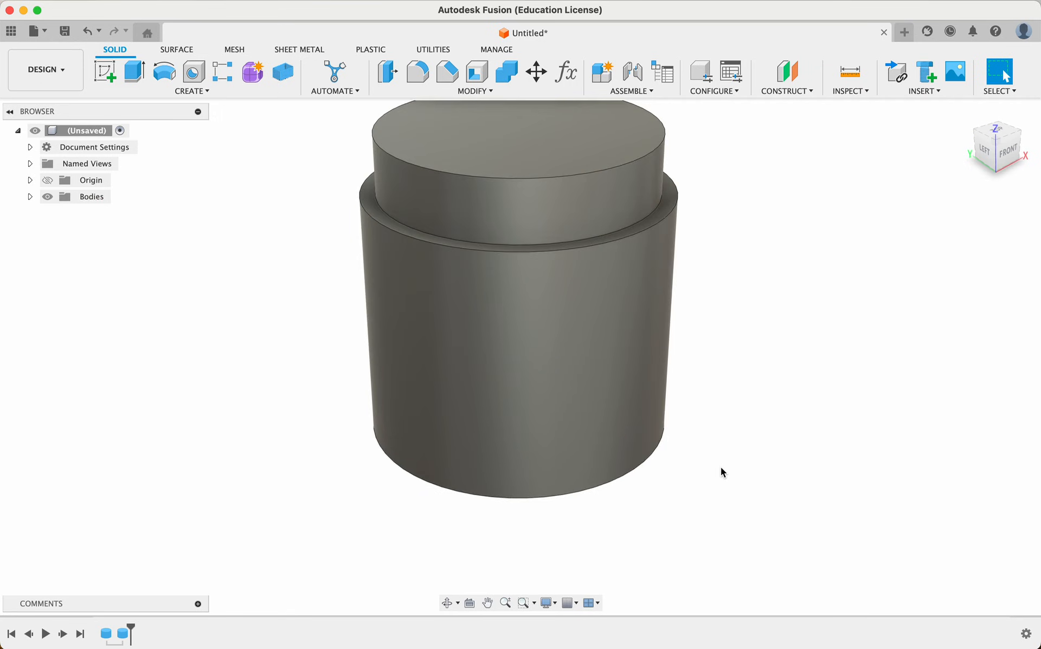
{"action": "scroll", "coordinate": [720, 467], "scroll_direction": "up", "scroll_amount": 3}
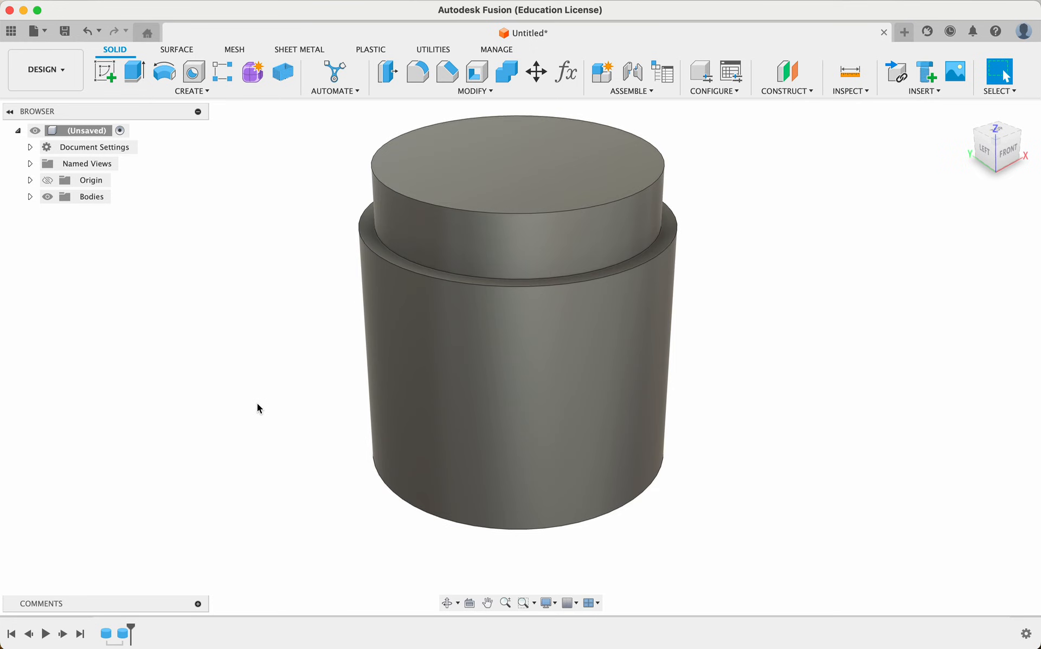
{"action": "scroll", "coordinate": [257, 403], "scroll_direction": "down", "scroll_amount": 5, "text": "shift"}
{"action": "scroll", "coordinate": [257, 403], "scroll_direction": "up", "scroll_amount": 5, "text": "shift"}
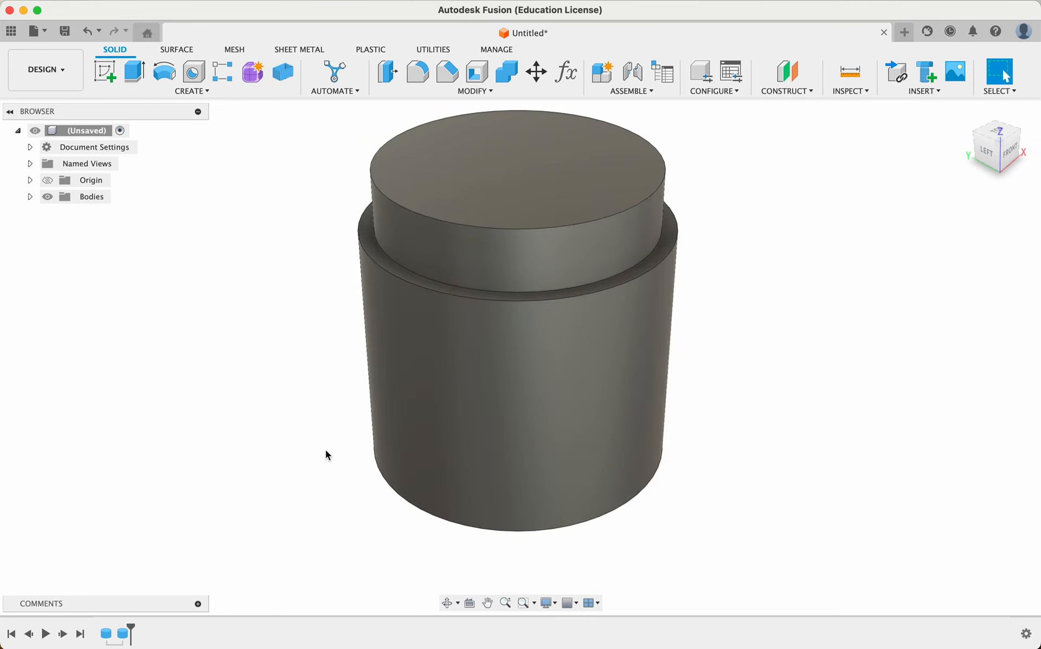
{"action": "scroll", "coordinate": [326, 450], "scroll_direction": "down", "scroll_amount": 5, "text": "shift"}
{"action": "scroll", "coordinate": [325, 450], "scroll_direction": "up", "scroll_amount": 4}
{"action": "scroll", "coordinate": [325, 449], "scroll_direction": "up", "scroll_amount": 5, "text": "shift"}
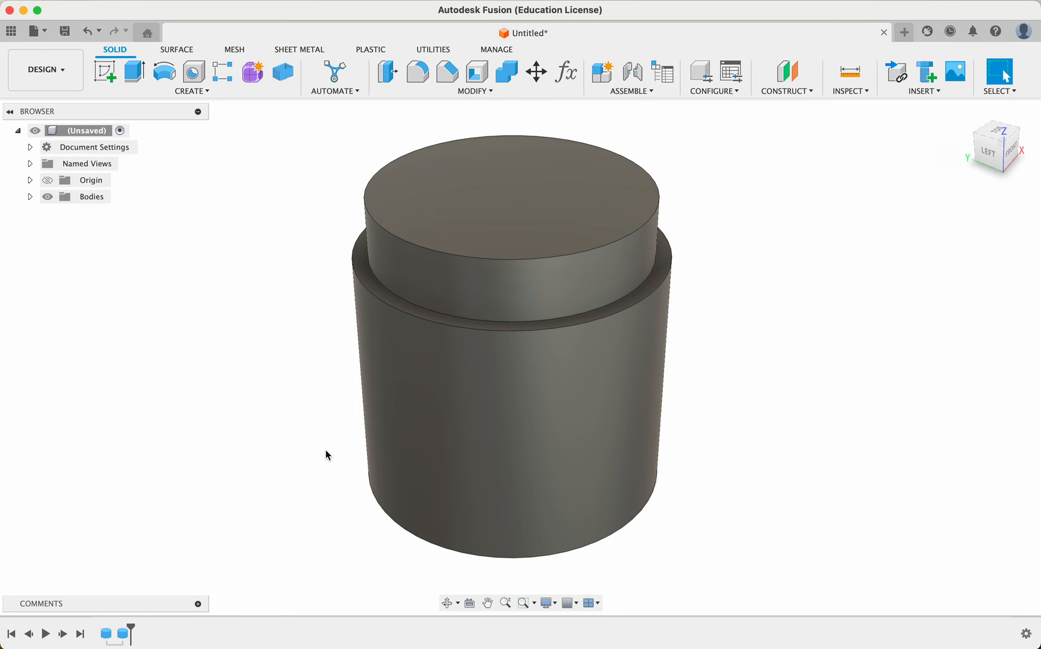
Step: Start a third cylinder of 60 mm diameter on the ring-shaped ledge face, centred on the body
{"action": "scroll", "coordinate": [325, 450], "scroll_direction": "up", "scroll_amount": 5}
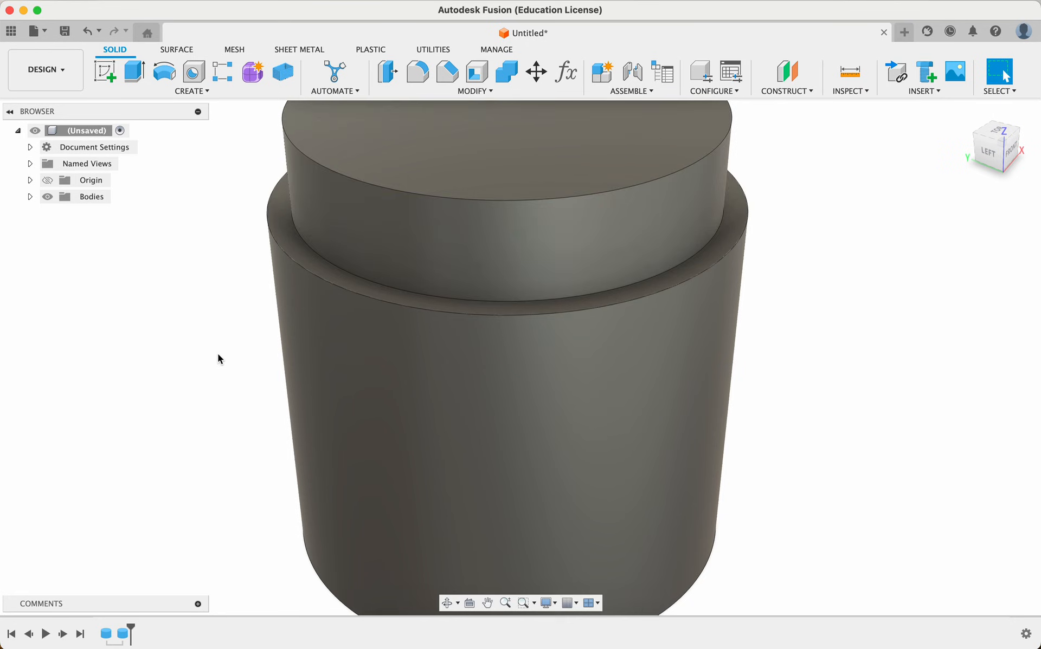
{"action": "scroll", "coordinate": [218, 355], "scroll_direction": "up", "scroll_amount": 2}
{"action": "scroll", "coordinate": [218, 354], "scroll_direction": "down", "scroll_amount": 1, "text": "shift"}
{"action": "scroll", "coordinate": [218, 354], "scroll_direction": "up", "scroll_amount": 3, "text": "shift"}
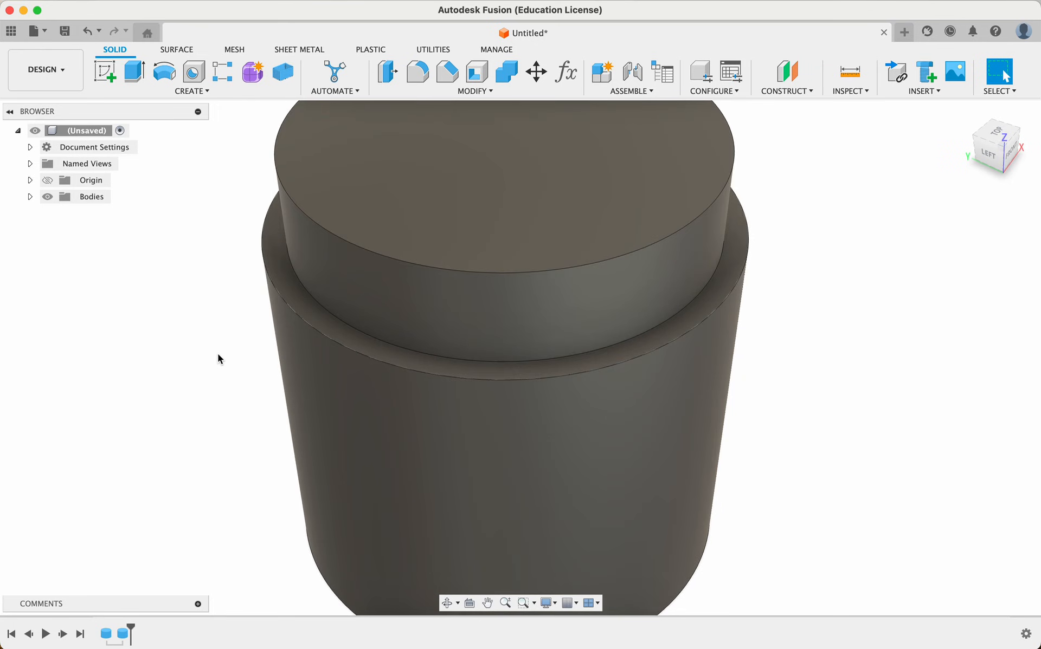
{"action": "scroll", "coordinate": [218, 355], "scroll_direction": "up", "scroll_amount": 1}
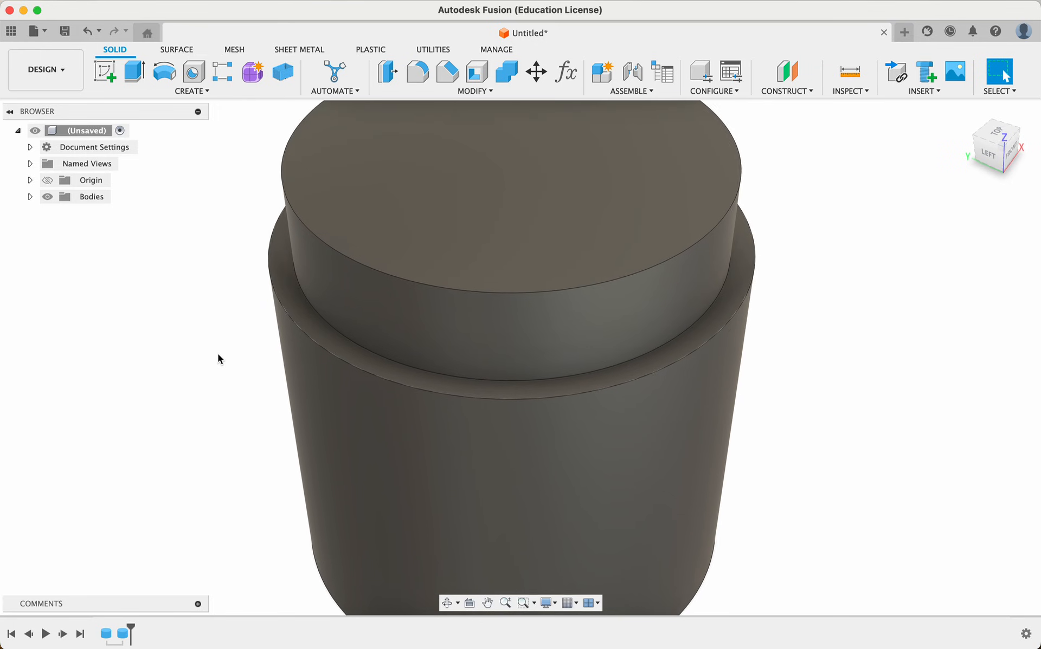
{"action": "left_click", "coordinate": [205, 91]}
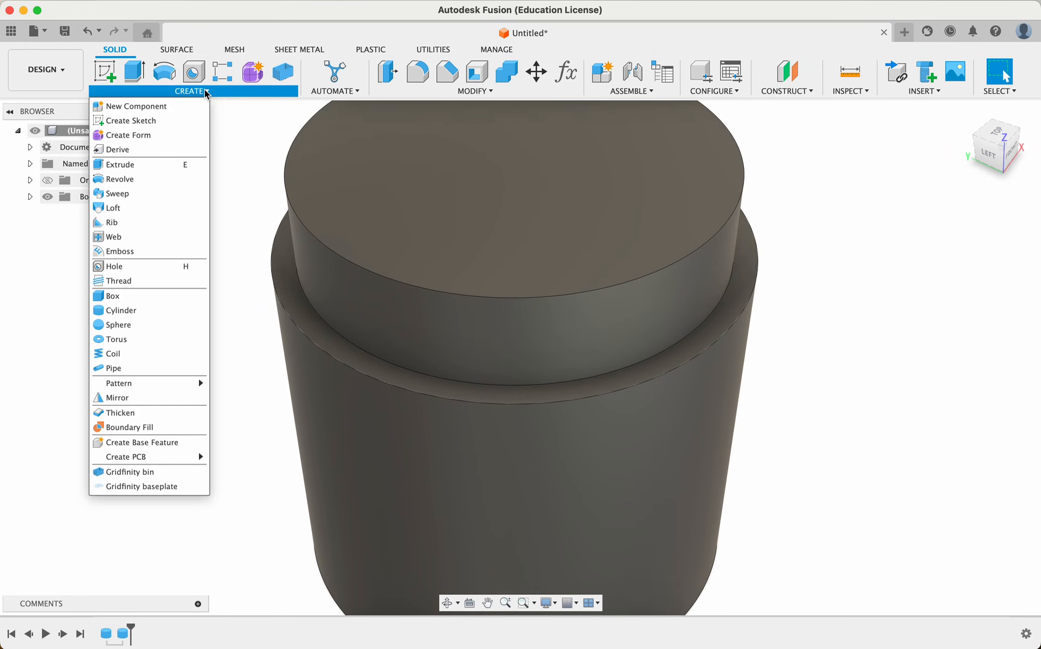
{"action": "left_click", "coordinate": [117, 313]}
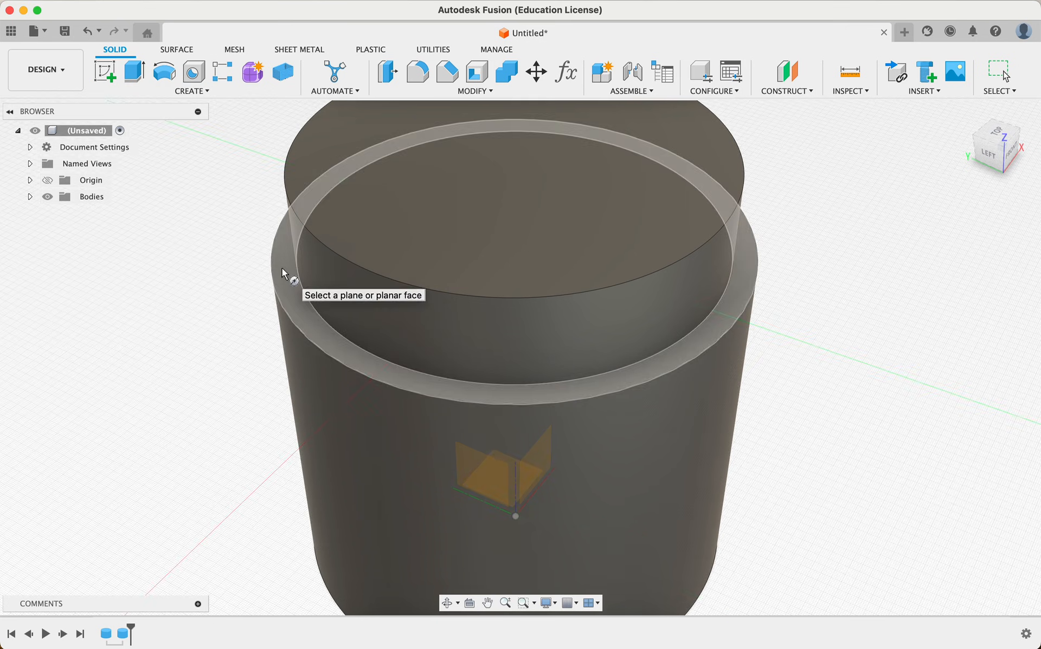
{"action": "left_click", "coordinate": [282, 268]}
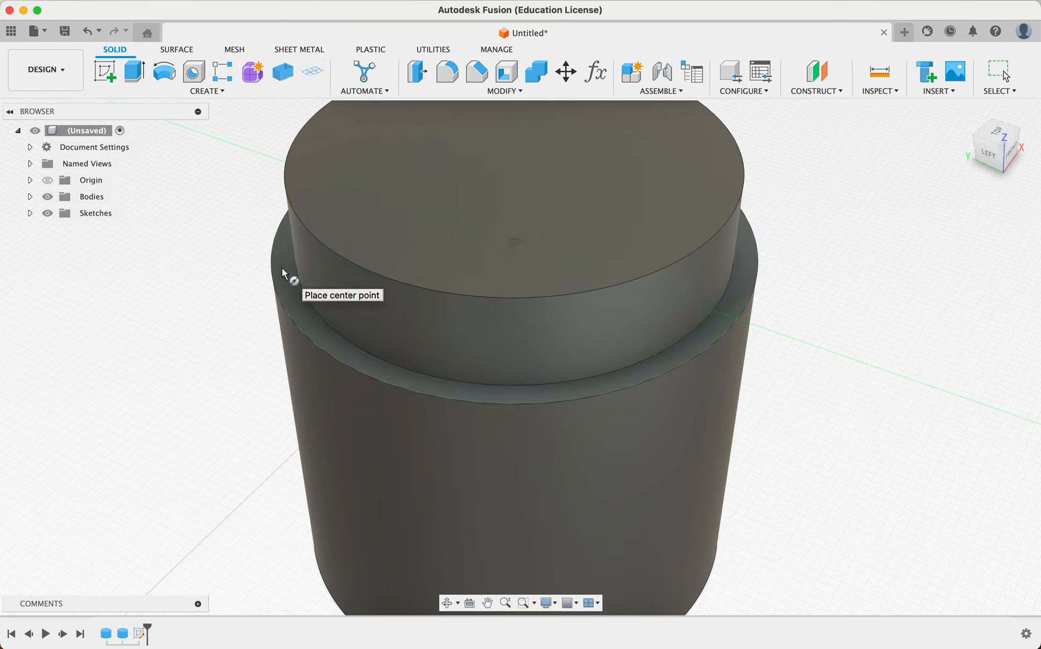
{"action": "left_click", "coordinate": [515, 244]}
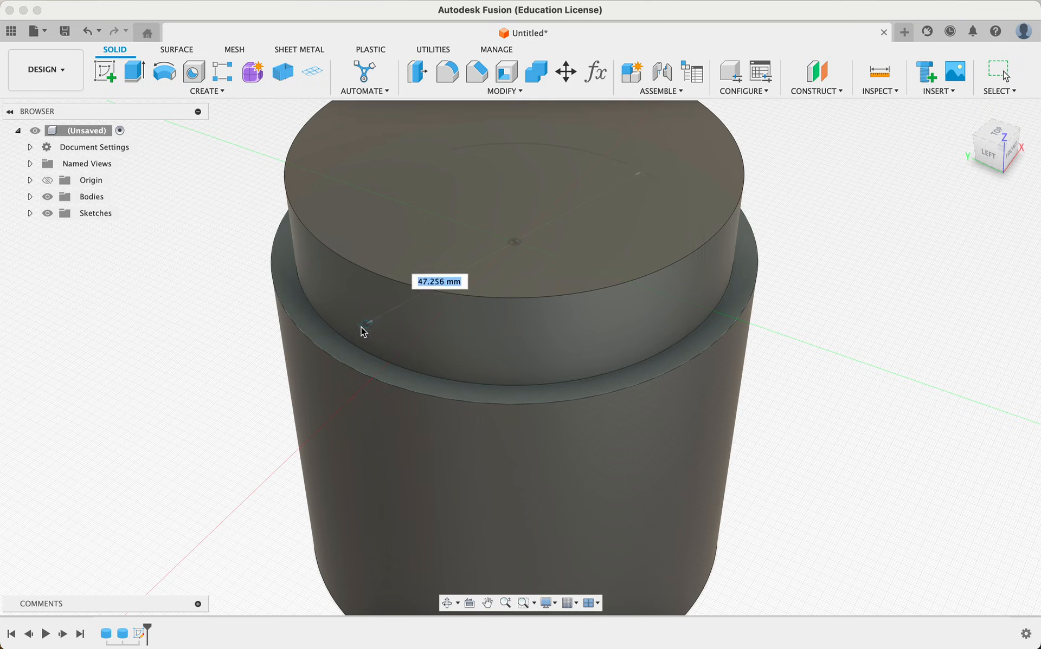
{"action": "left_click", "coordinate": [325, 351]}
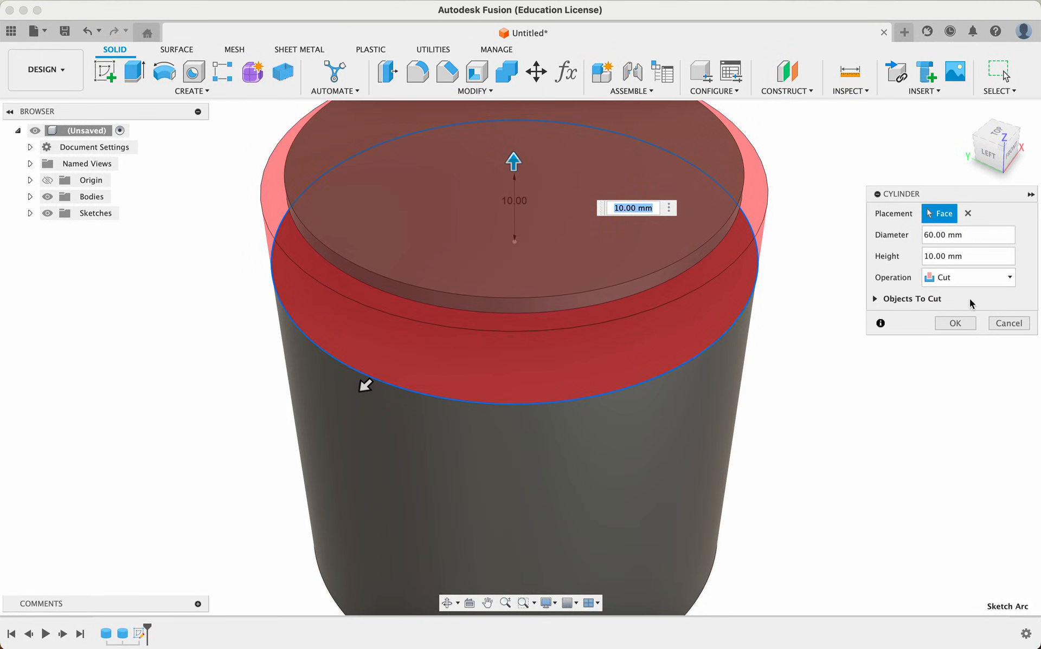
Step: Set the third cylinder's operation to New Body and its height to 14 mm, and create it
{"action": "left_click", "coordinate": [986, 277]}
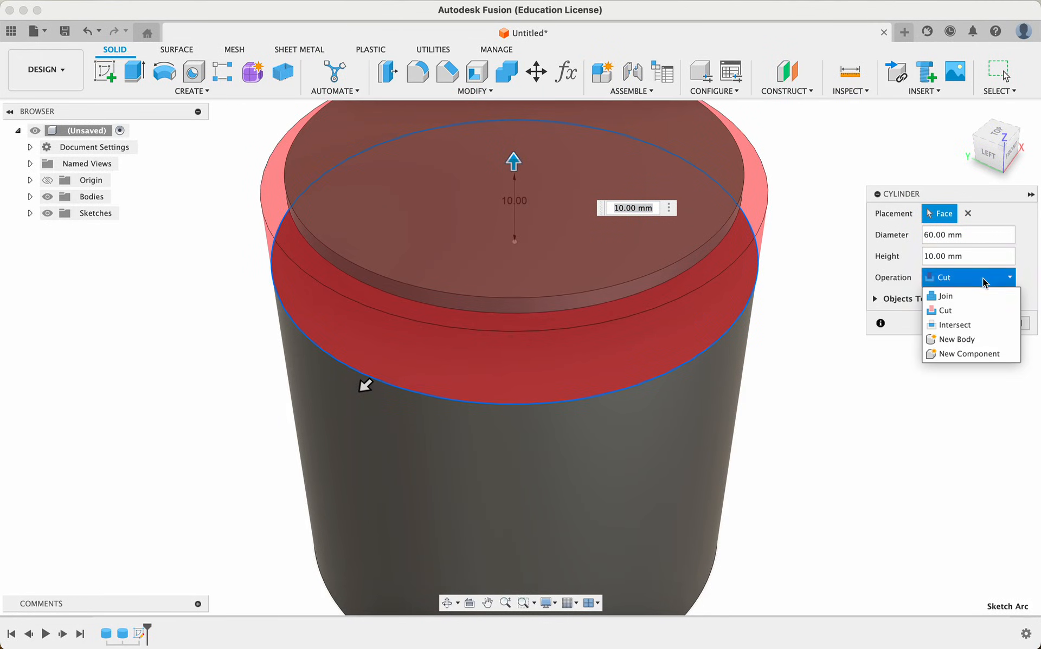
{"action": "left_click", "coordinate": [968, 341]}
{"action": "scroll", "coordinate": [851, 526], "scroll_direction": "down", "scroll_amount": 5, "text": "shift"}
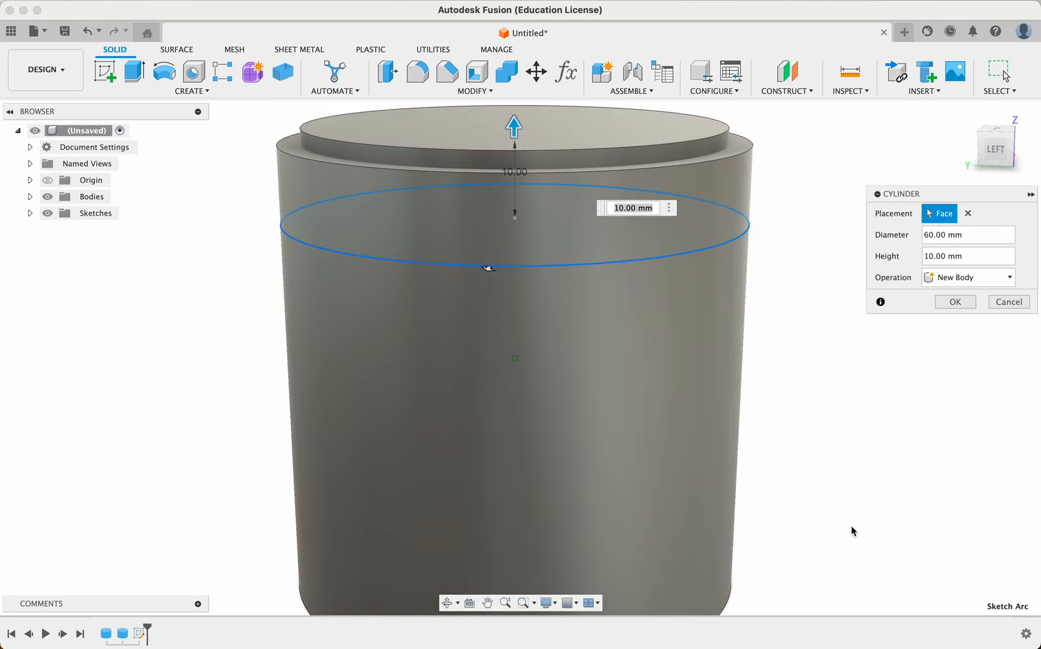
{"action": "scroll", "coordinate": [851, 526], "scroll_direction": "up", "scroll_amount": 3, "text": "shift"}
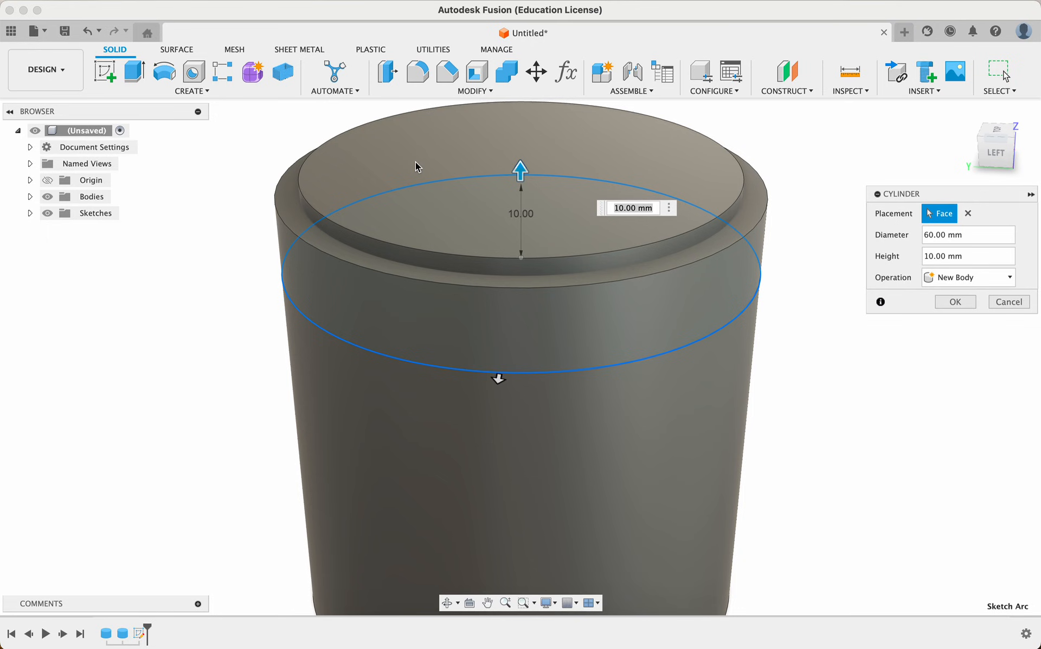
{"action": "left_click", "coordinate": [620, 209]}
{"action": "type", "text": "4"}
{"action": "key", "text": "Return"}
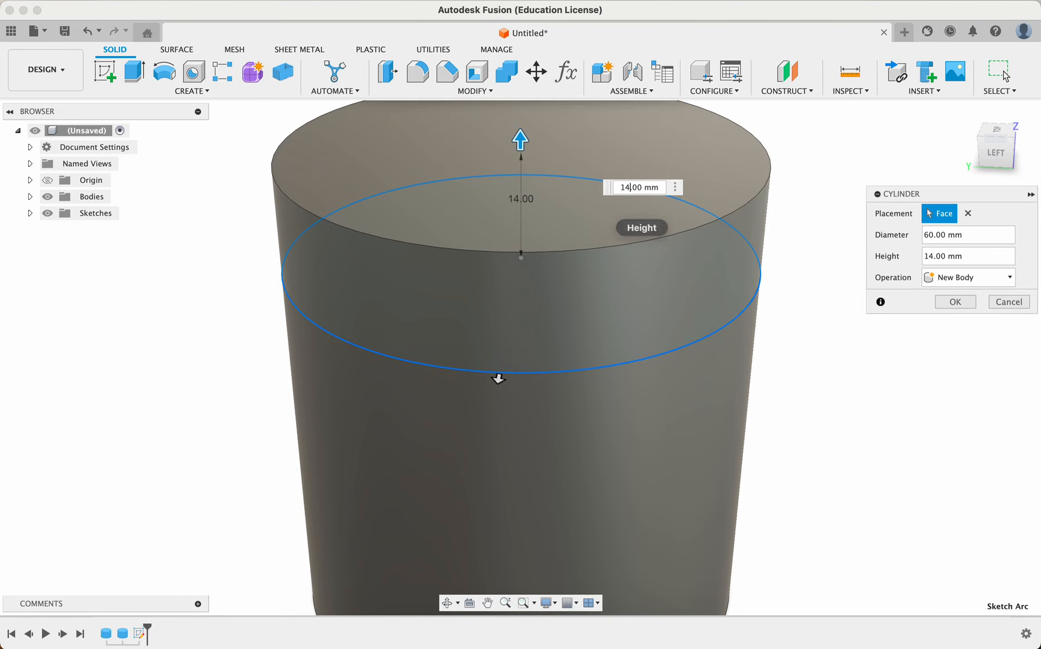
{"action": "left_click", "coordinate": [954, 301]}
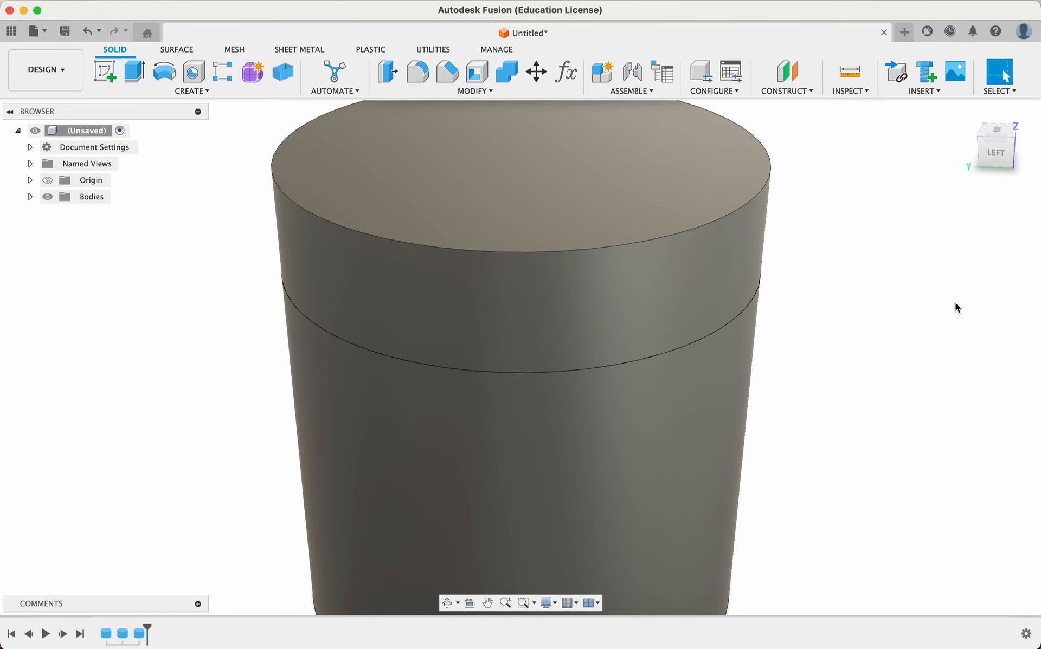
Step: Create a section analysis through both bodies on the XZ plane, with the cut direction flipped
{"action": "scroll", "coordinate": [884, 377], "scroll_direction": "down", "scroll_amount": 5, "text": "shift"}
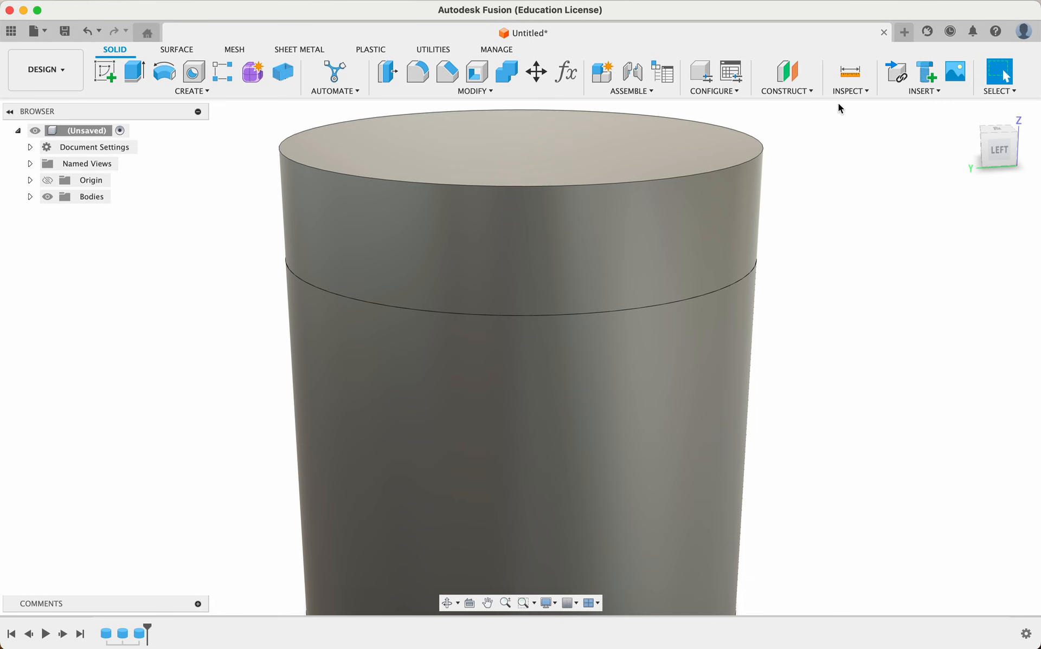
{"action": "left_click", "coordinate": [851, 92]}
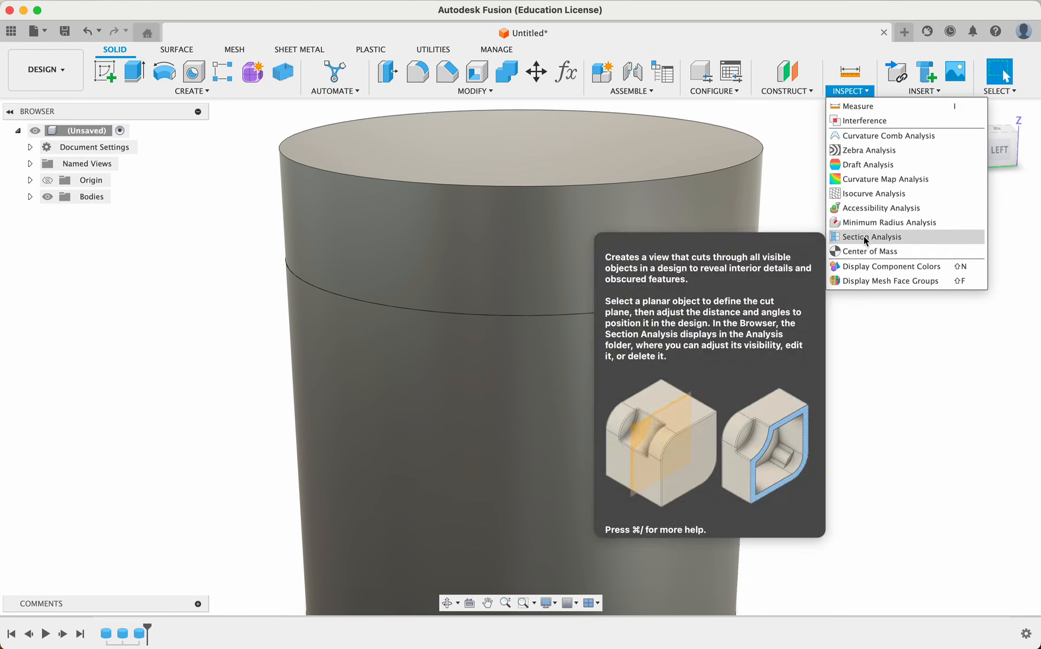
{"action": "left_click", "coordinate": [863, 239]}
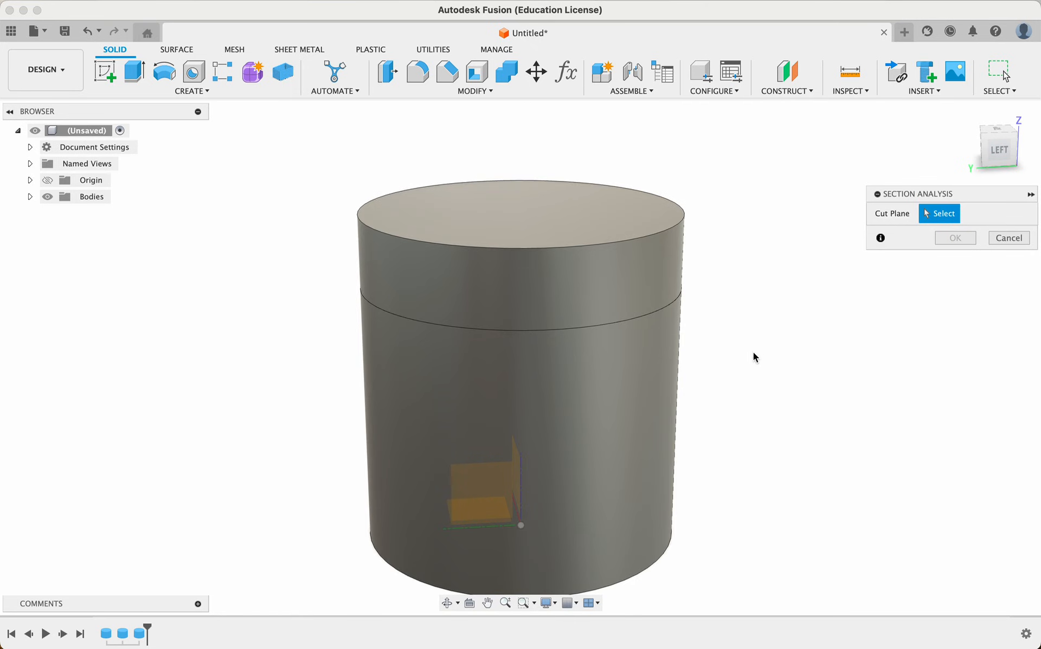
{"action": "scroll", "coordinate": [789, 401], "scroll_direction": "left", "scroll_amount": 10, "text": "shift"}
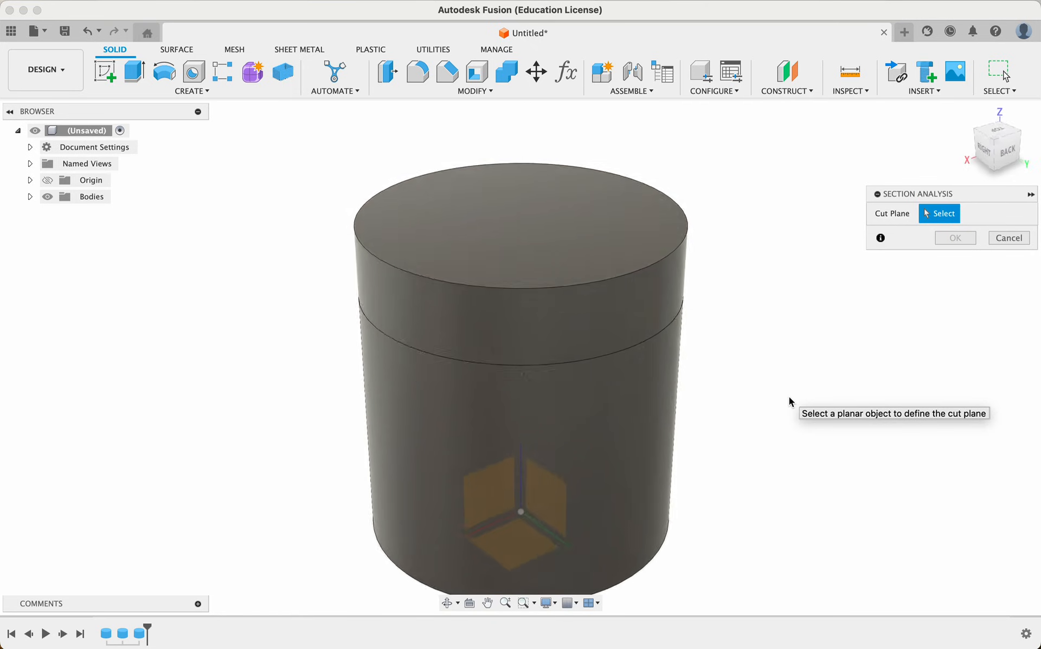
{"action": "scroll", "coordinate": [789, 402], "scroll_direction": "left", "scroll_amount": 6, "text": "shift"}
{"action": "scroll", "coordinate": [789, 402], "scroll_direction": "right", "scroll_amount": 4, "text": "shift"}
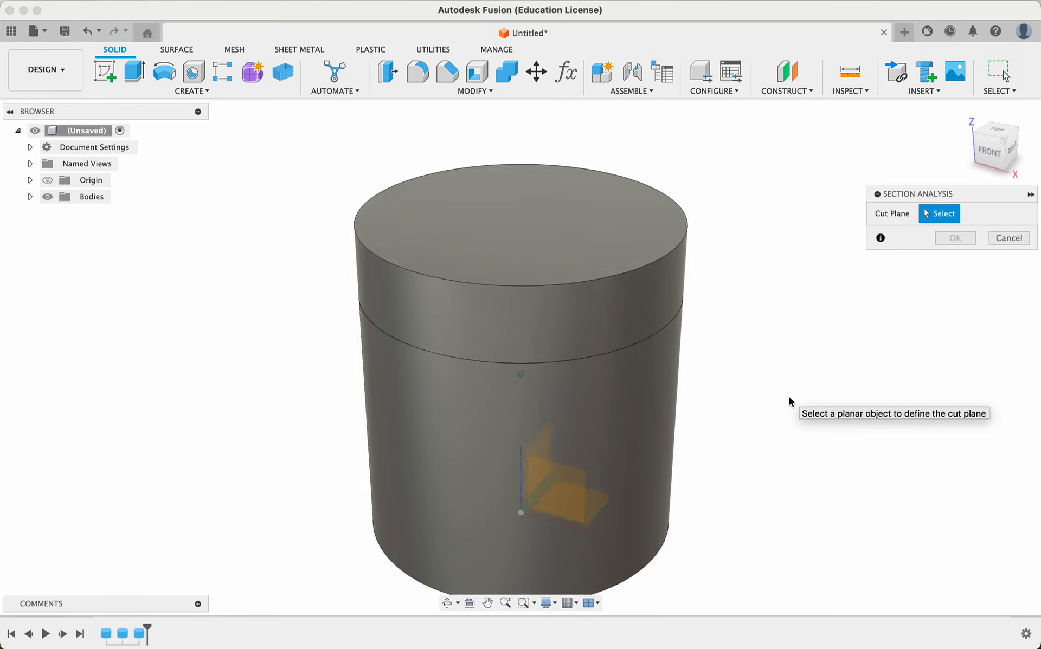
{"action": "left_click", "coordinate": [564, 498]}
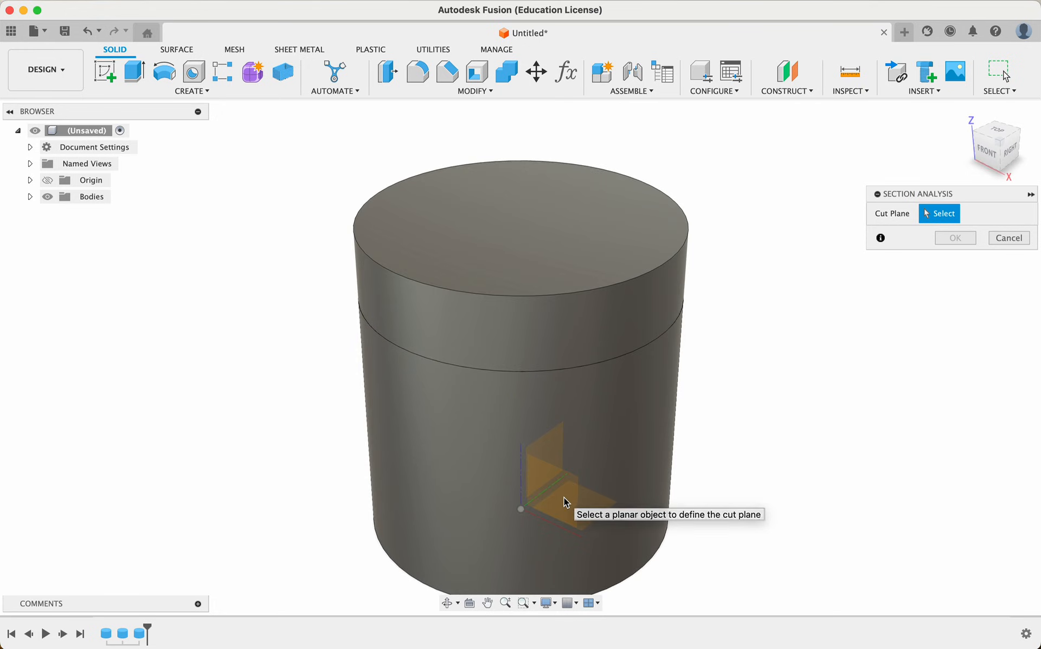
{"action": "left_click", "coordinate": [566, 488]}
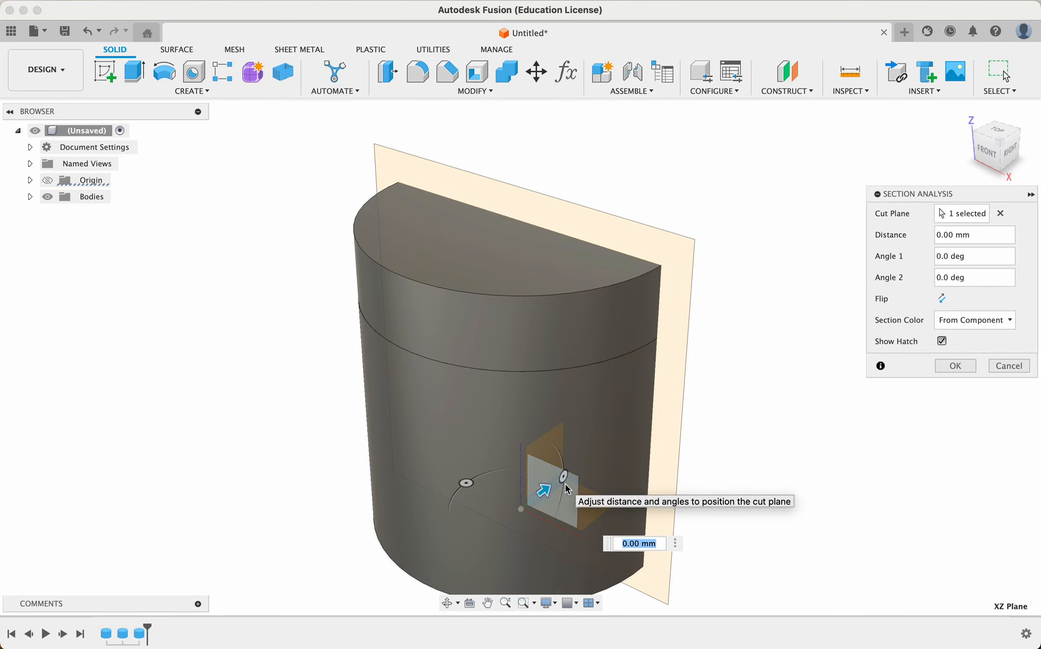
{"action": "left_click", "coordinate": [942, 298]}
{"action": "left_click", "coordinate": [942, 299]}
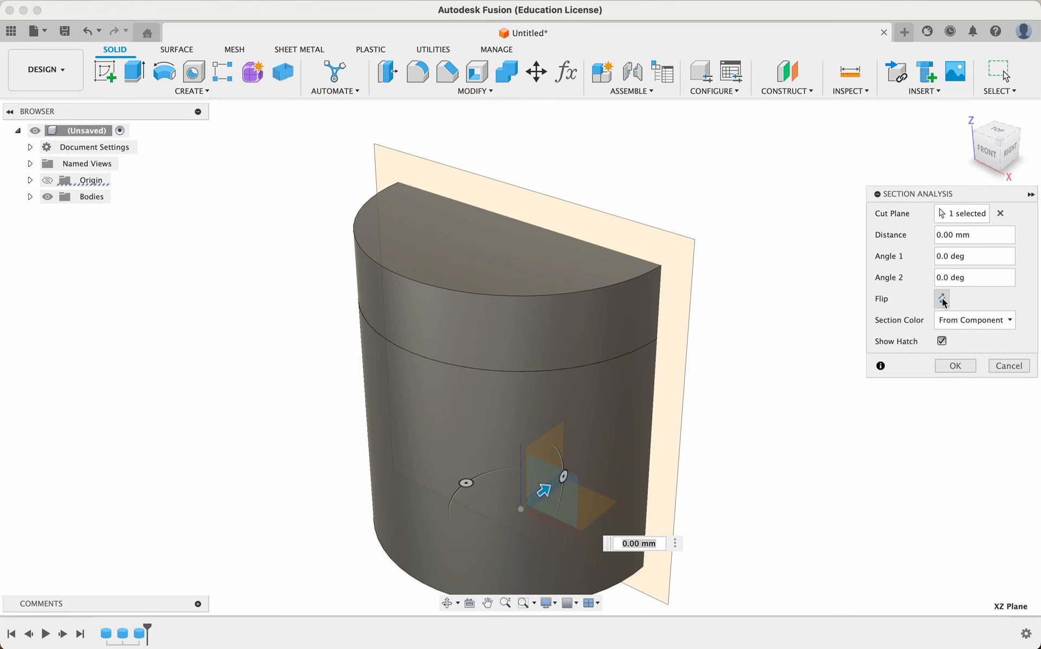
{"action": "left_click", "coordinate": [941, 299]}
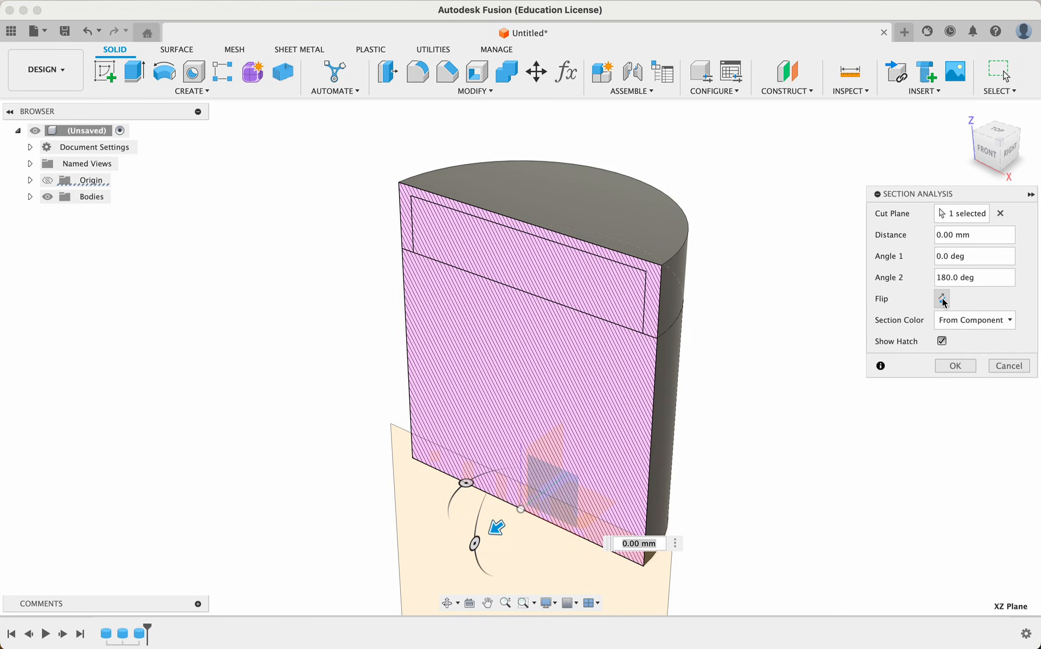
{"action": "left_click", "coordinate": [953, 366]}
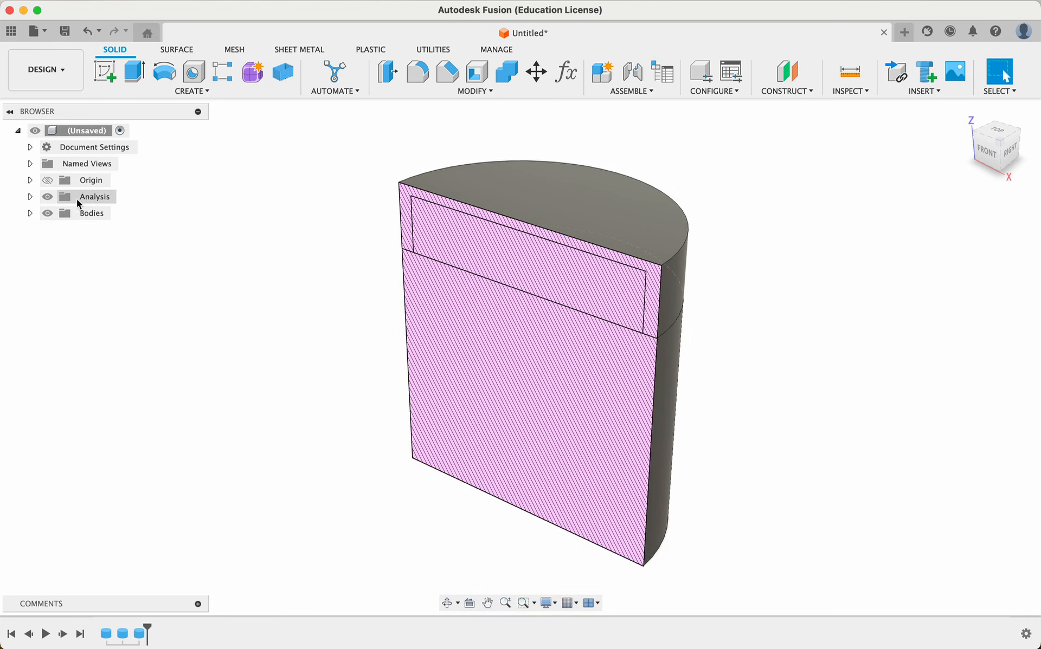
Step: Toggle the section analysis off and on to compare the whole model with its cut view
{"action": "left_click", "coordinate": [48, 196]}
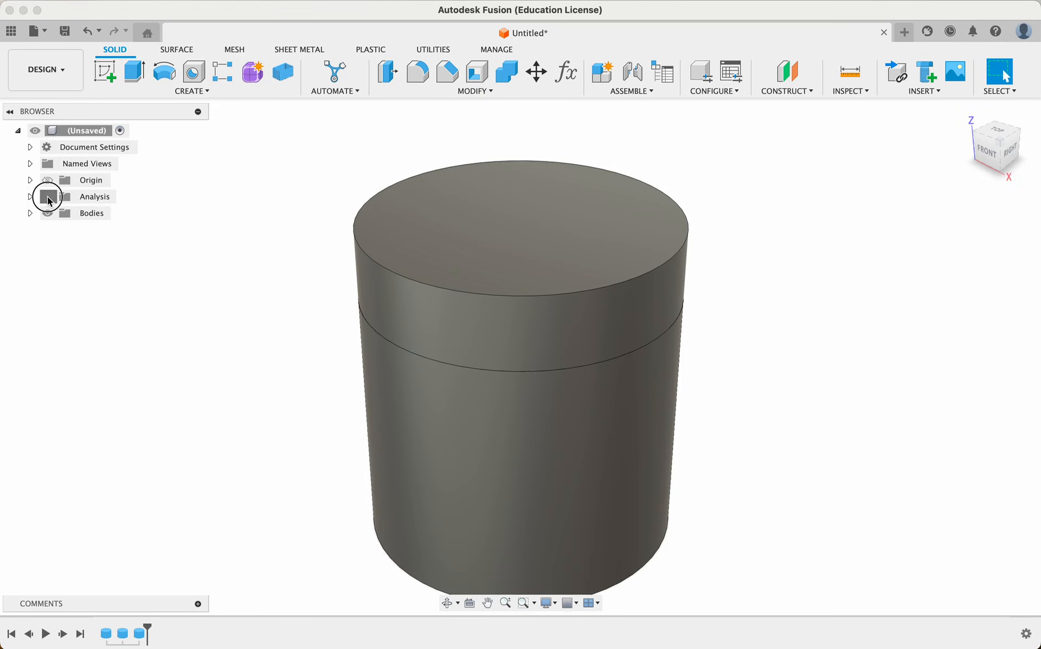
{"action": "left_click", "coordinate": [47, 196]}
{"action": "left_click", "coordinate": [30, 196]}
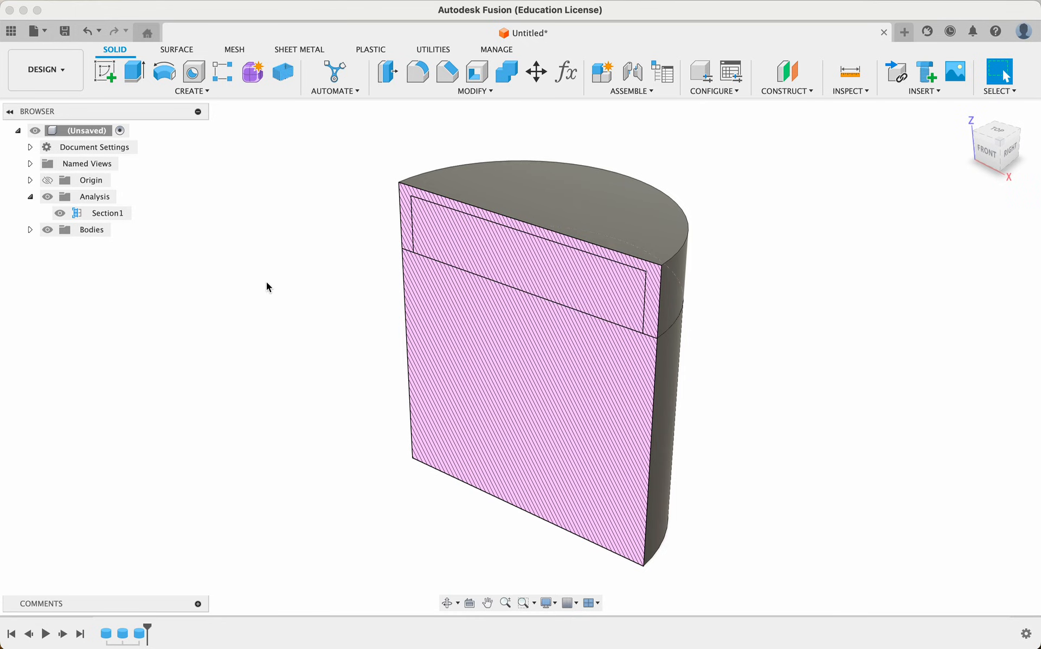
{"action": "left_click", "coordinate": [82, 216]}
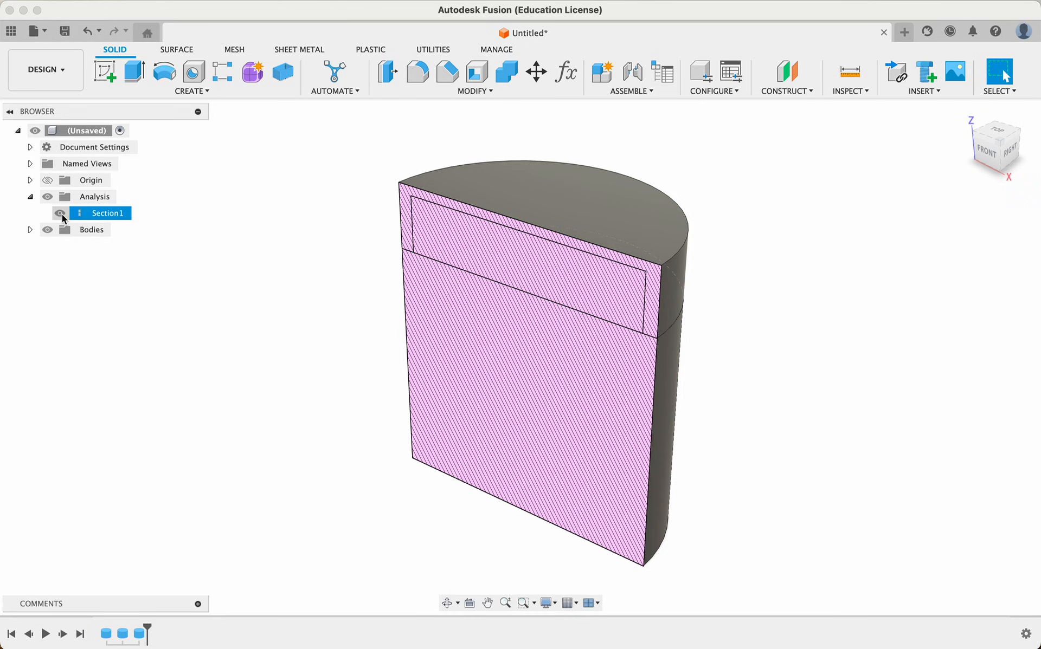
{"action": "left_click", "coordinate": [47, 197]}
{"action": "left_click", "coordinate": [30, 197]}
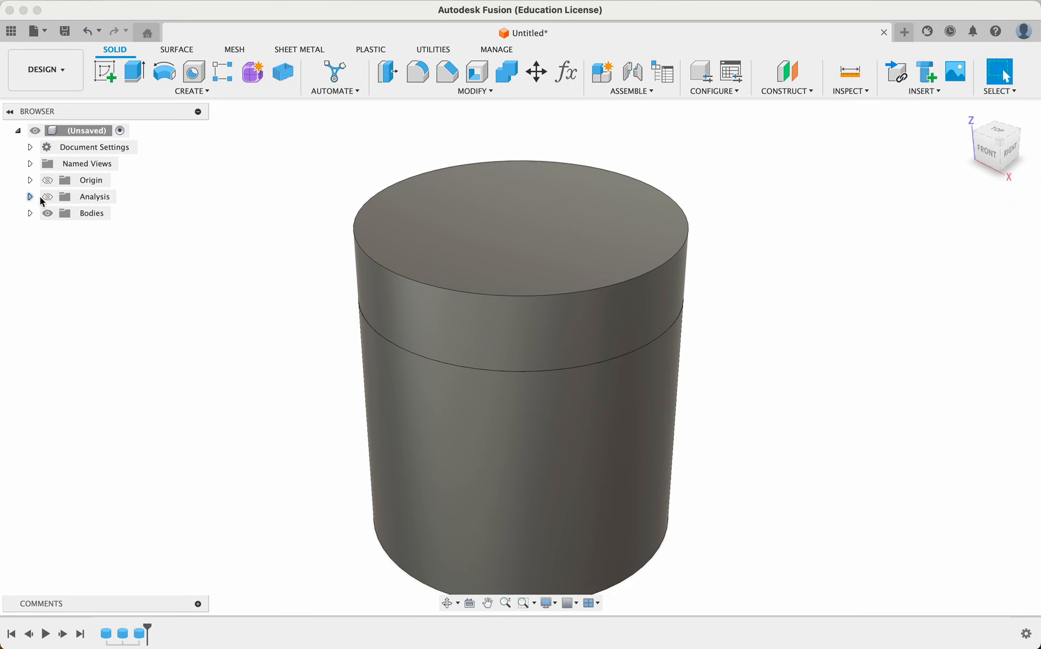
{"action": "left_click", "coordinate": [47, 197]}
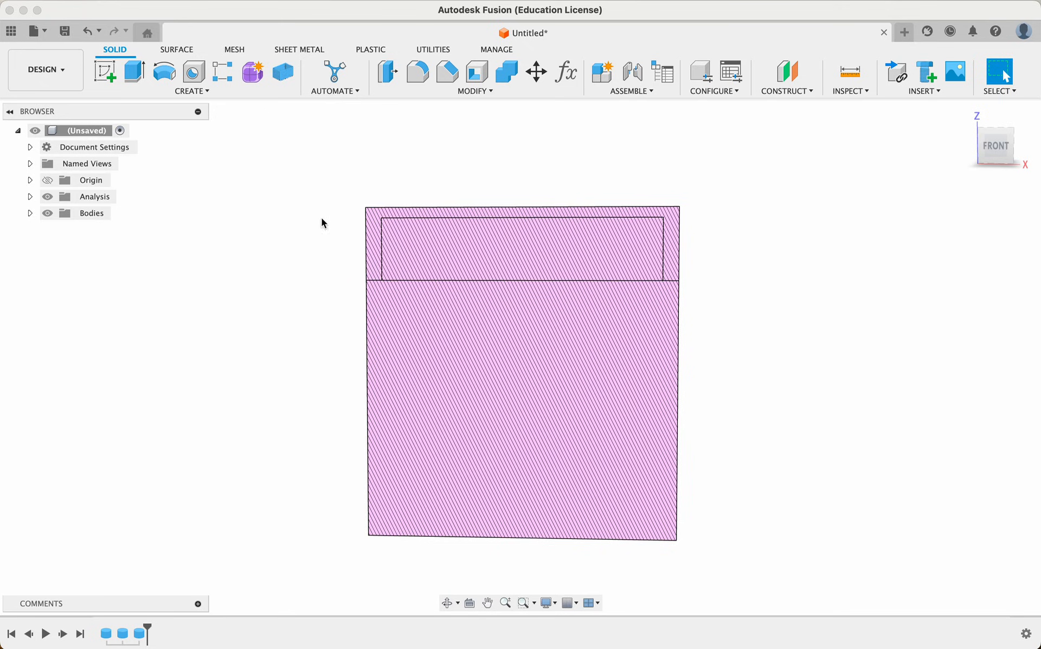
Step: Hide and show Body1 and Body2 one at a time to identify each in the section view
{"action": "left_click", "coordinate": [30, 213]}
{"action": "left_click", "coordinate": [61, 230]}
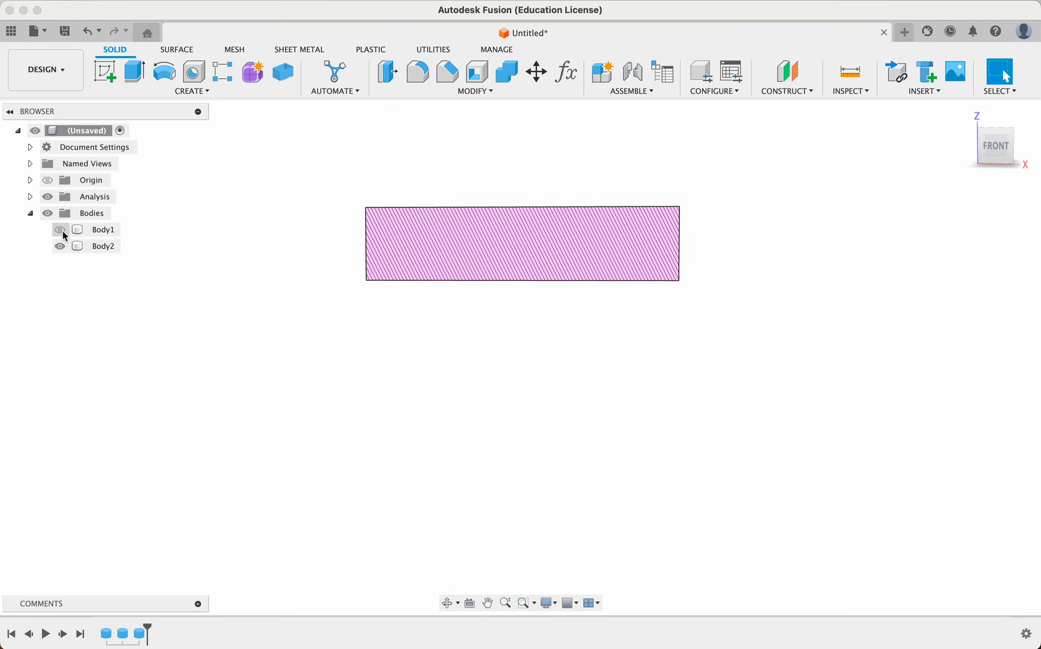
{"action": "left_click", "coordinate": [63, 231]}
{"action": "left_click", "coordinate": [59, 245]}
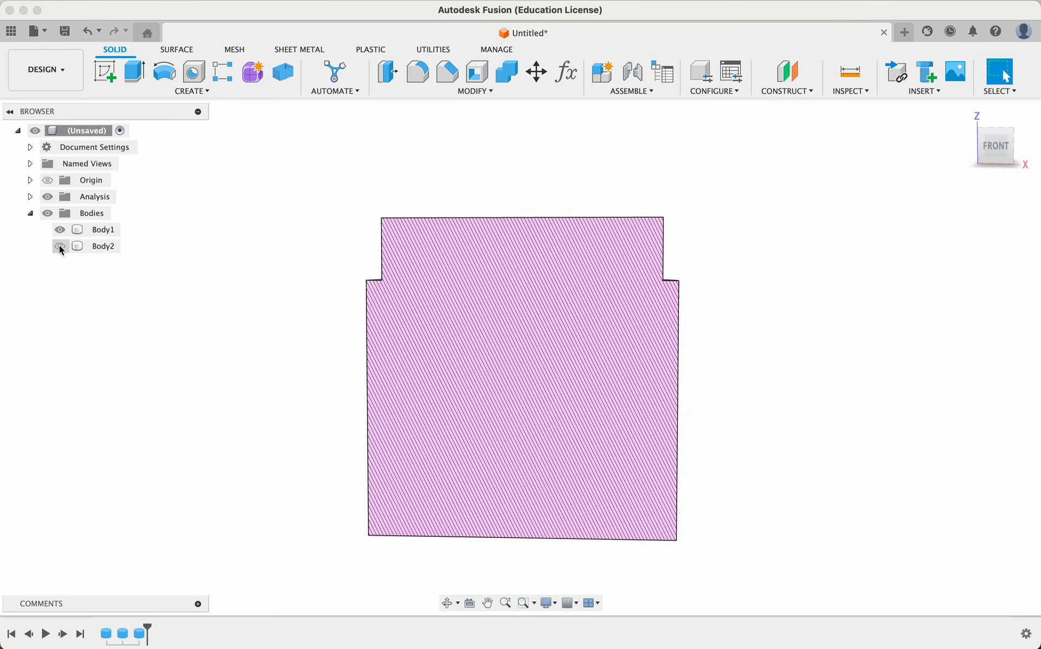
{"action": "left_click", "coordinate": [59, 246]}
Step: Rename Body1 as Lid
{"action": "left_click", "coordinate": [98, 232]}
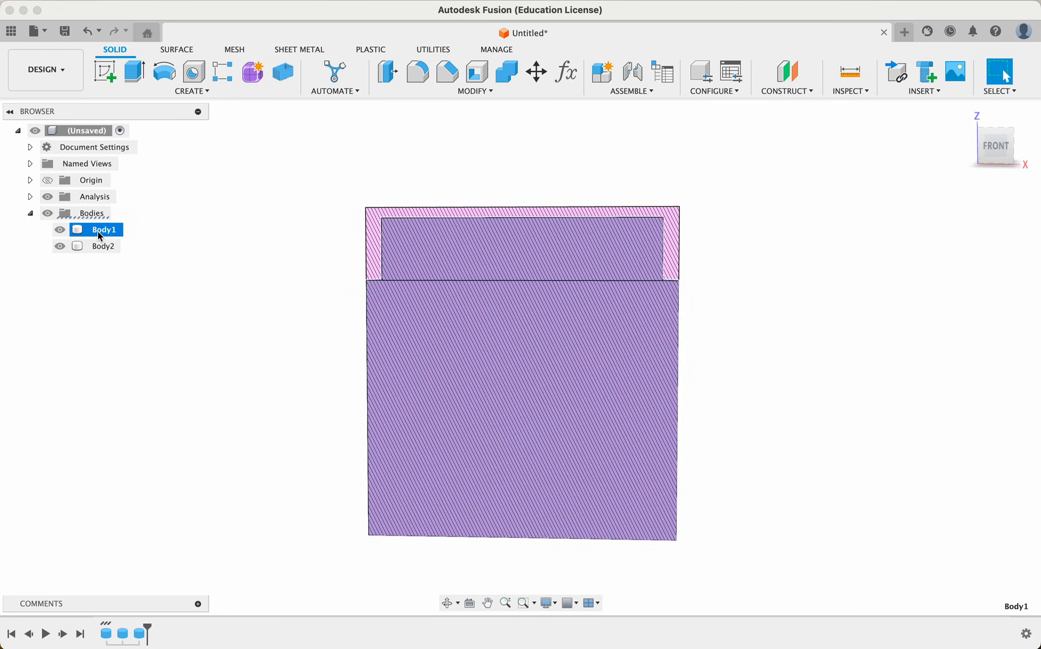
{"action": "double_click", "coordinate": [99, 231]}
{"action": "type", "text": "Lid"}
{"action": "key", "text": "Return"}
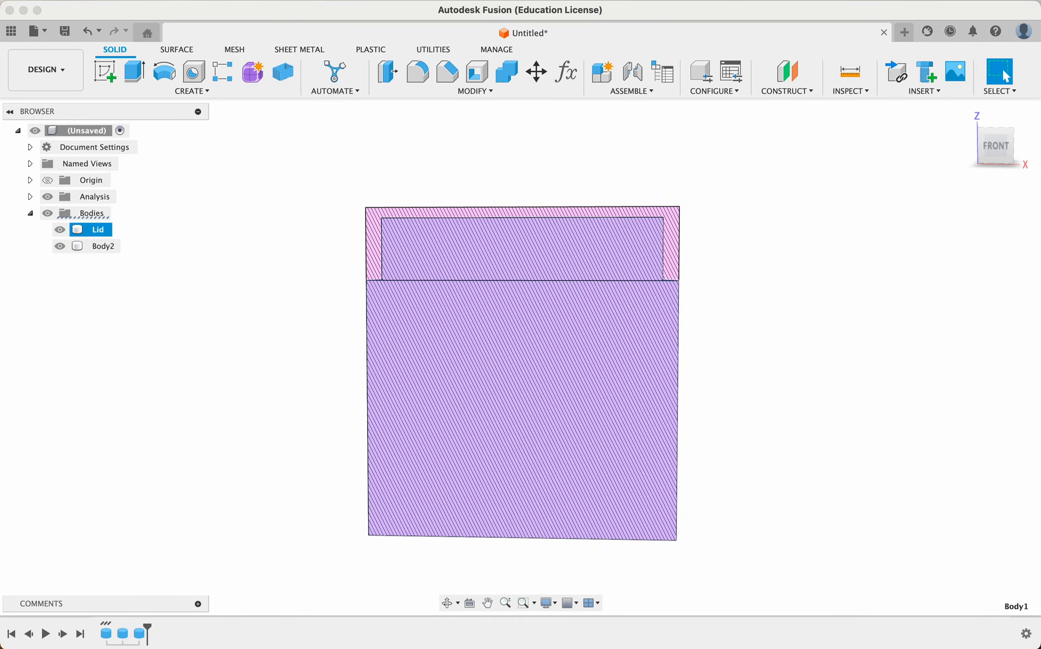
Step: Rename Body2 as Base and clear the selection
{"action": "left_click", "coordinate": [105, 247]}
{"action": "double_click", "coordinate": [104, 246]}
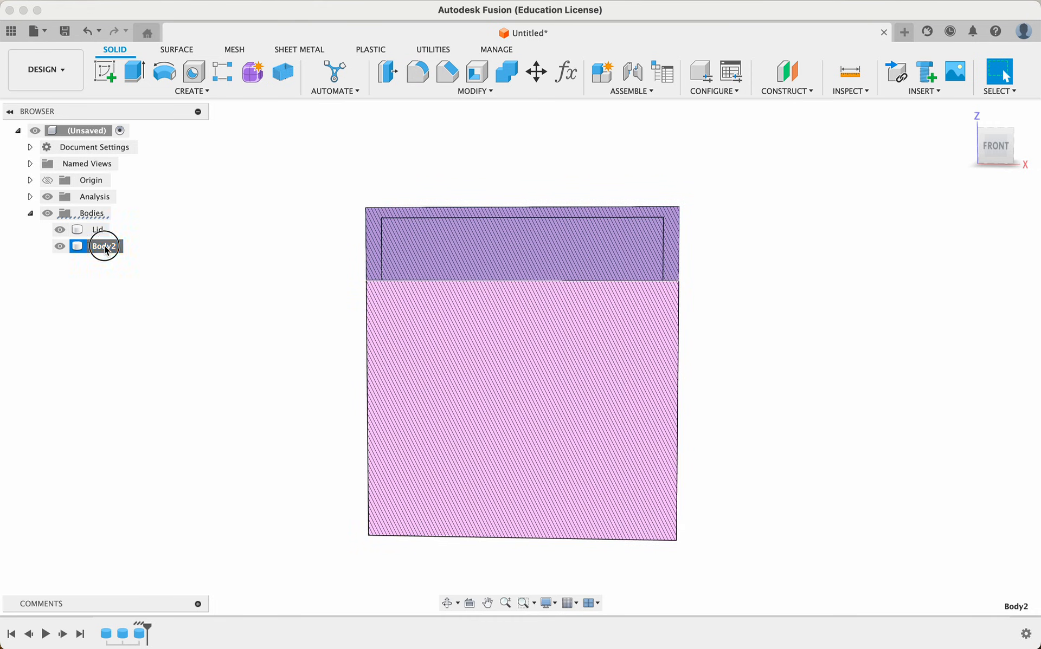
{"action": "type", "text": "Base"}
{"action": "key", "text": "Return"}
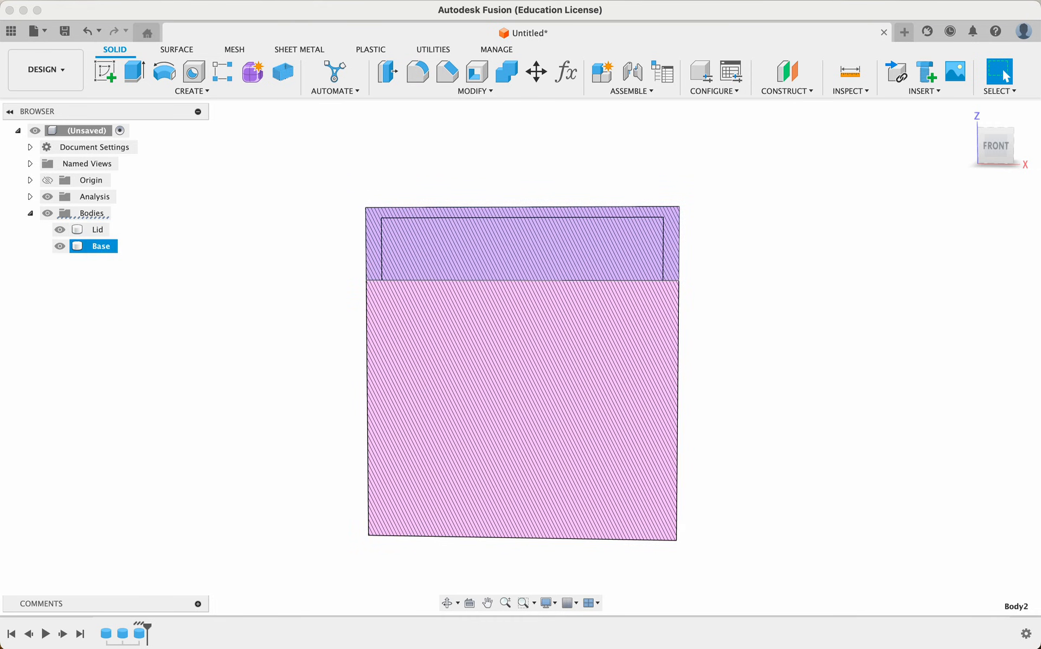
{"action": "left_click", "coordinate": [161, 296]}
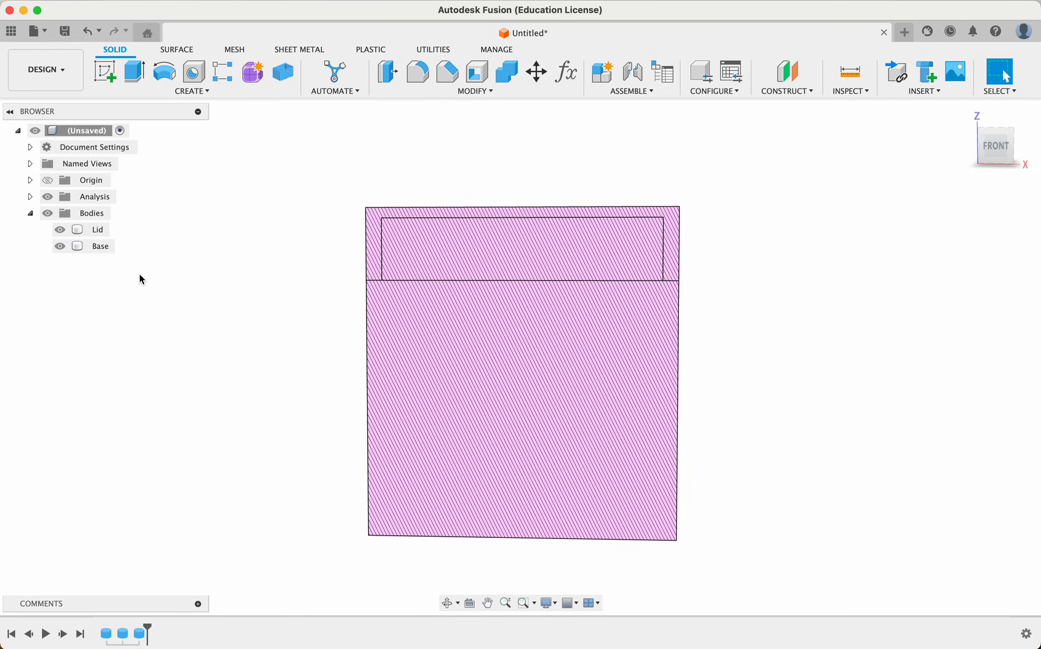
Step: Hide and show the two bodies one at a time to check whether their Lid and Base names match the geometry
{"action": "scroll", "coordinate": [139, 275], "scroll_direction": "up", "scroll_amount": 5, "text": "shift"}
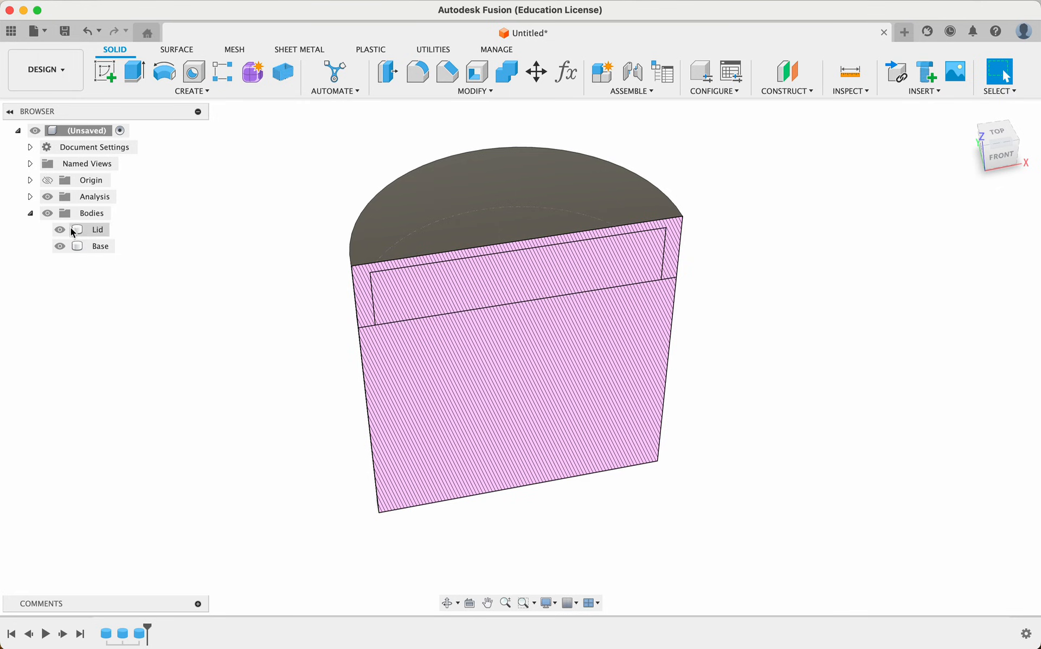
{"action": "left_click", "coordinate": [61, 250]}
{"action": "left_click", "coordinate": [59, 230]}
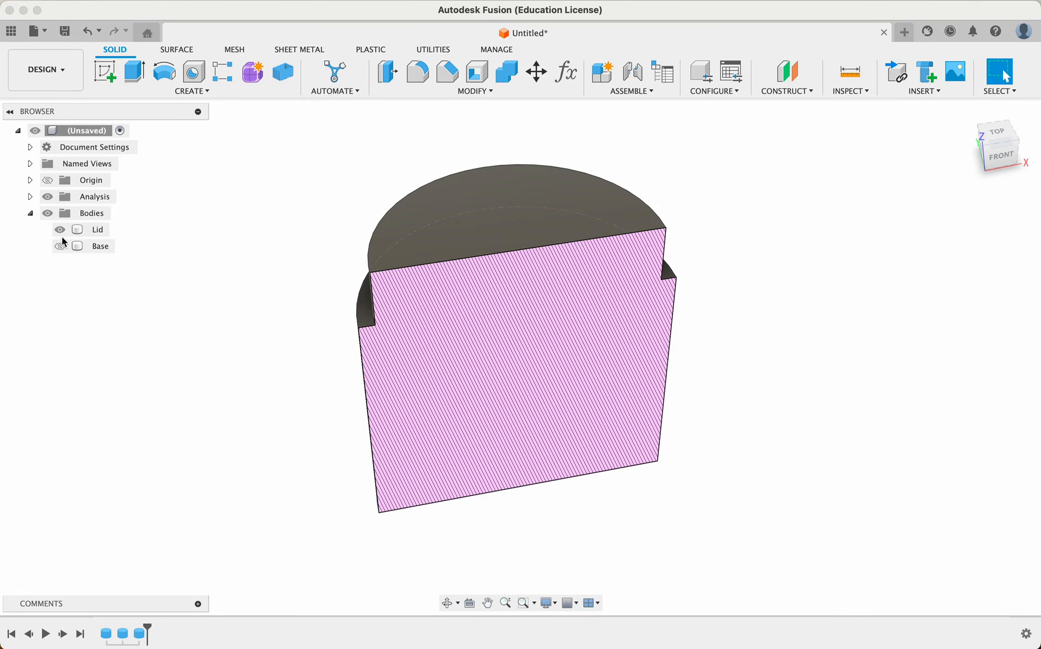
{"action": "left_click", "coordinate": [61, 247]}
{"action": "left_click", "coordinate": [61, 247]}
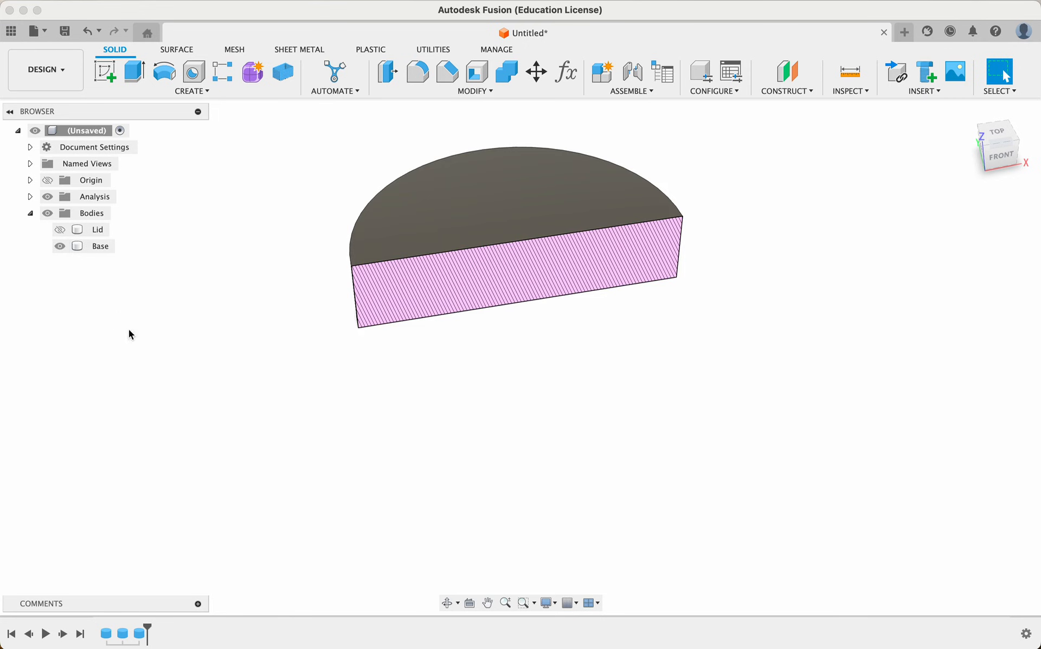
{"action": "scroll", "coordinate": [142, 343], "scroll_direction": "down", "scroll_amount": 6, "text": "shift"}
{"action": "scroll", "coordinate": [142, 343], "scroll_direction": "up", "scroll_amount": 3, "text": "shift"}
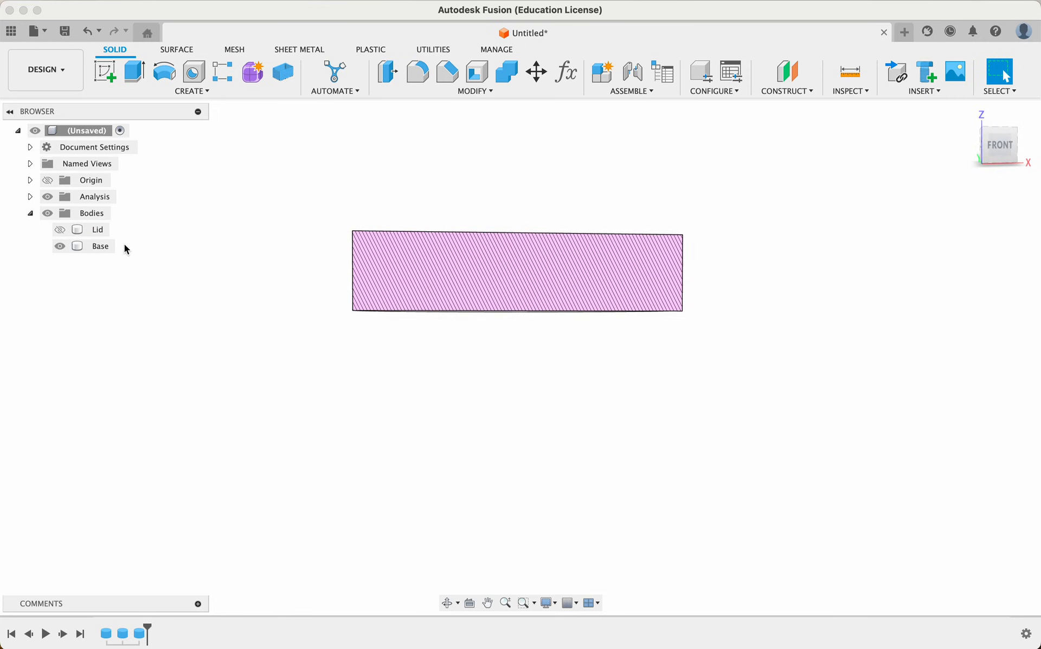
Step: Swap the body names, renaming the upper cylinder as Lid and the lower body as Base
{"action": "double_click", "coordinate": [100, 246]}
{"action": "type", "text": "Lid"}
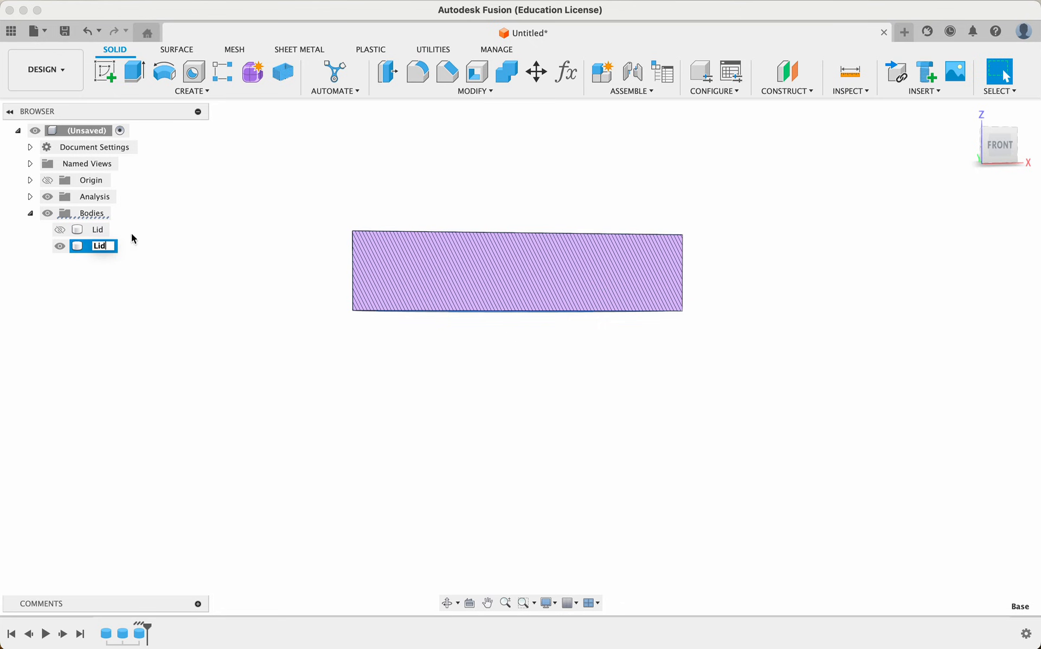
{"action": "left_click", "coordinate": [98, 231]}
{"action": "left_click", "coordinate": [100, 230]}
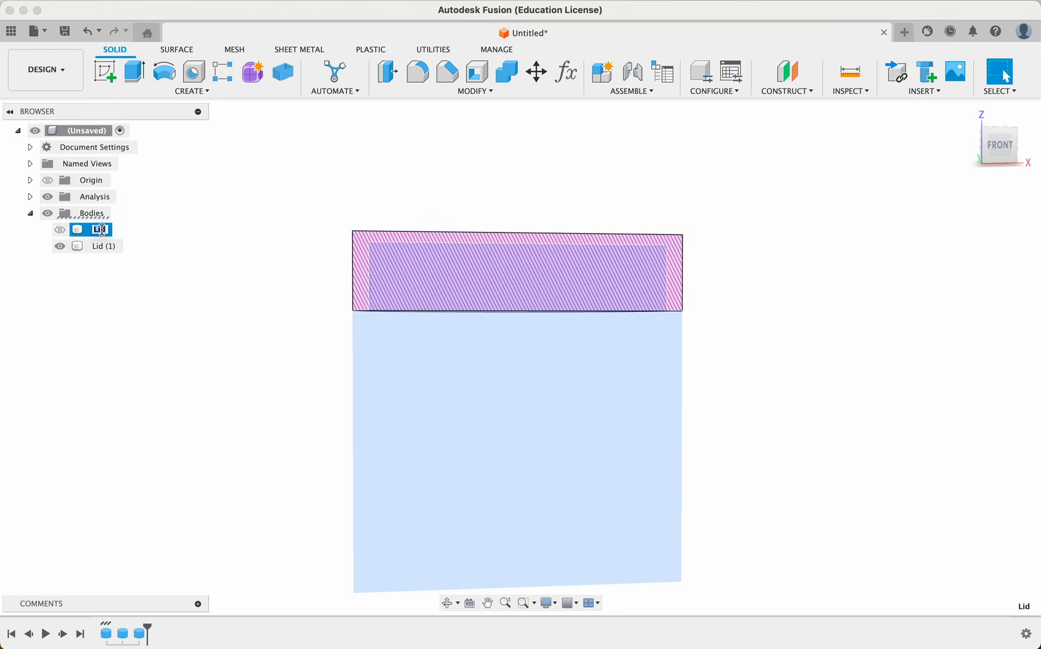
{"action": "type", "text": "Base"}
Step: Correct the upper body's name from Lid (1) to Lid and clear the selection
{"action": "left_click", "coordinate": [115, 246]}
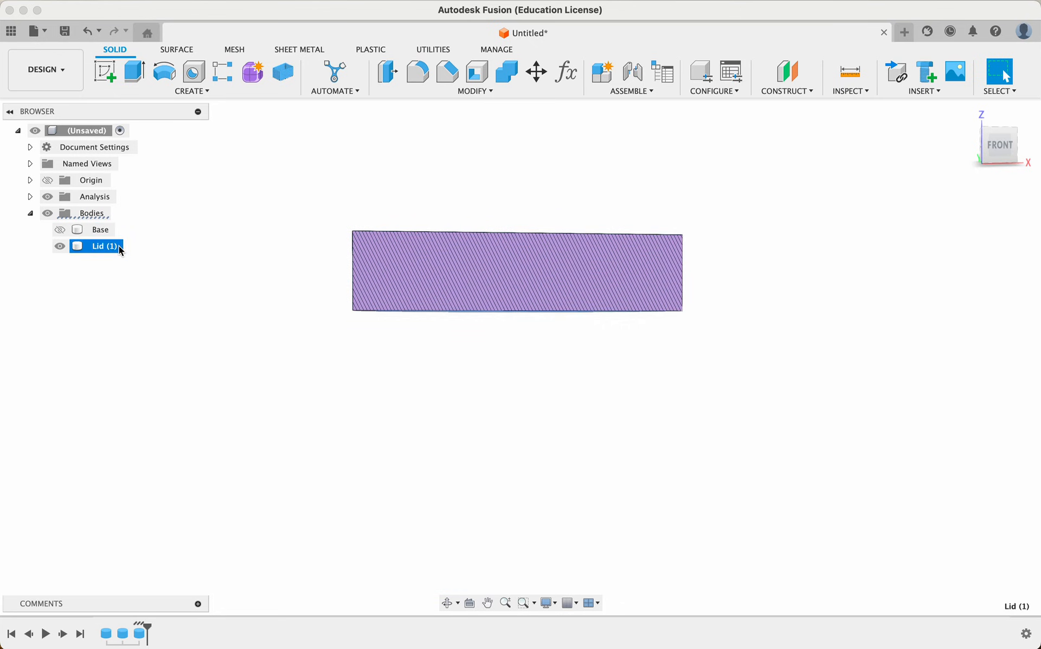
{"action": "left_click", "coordinate": [118, 246]}
{"action": "key", "text": "BackSpace"}
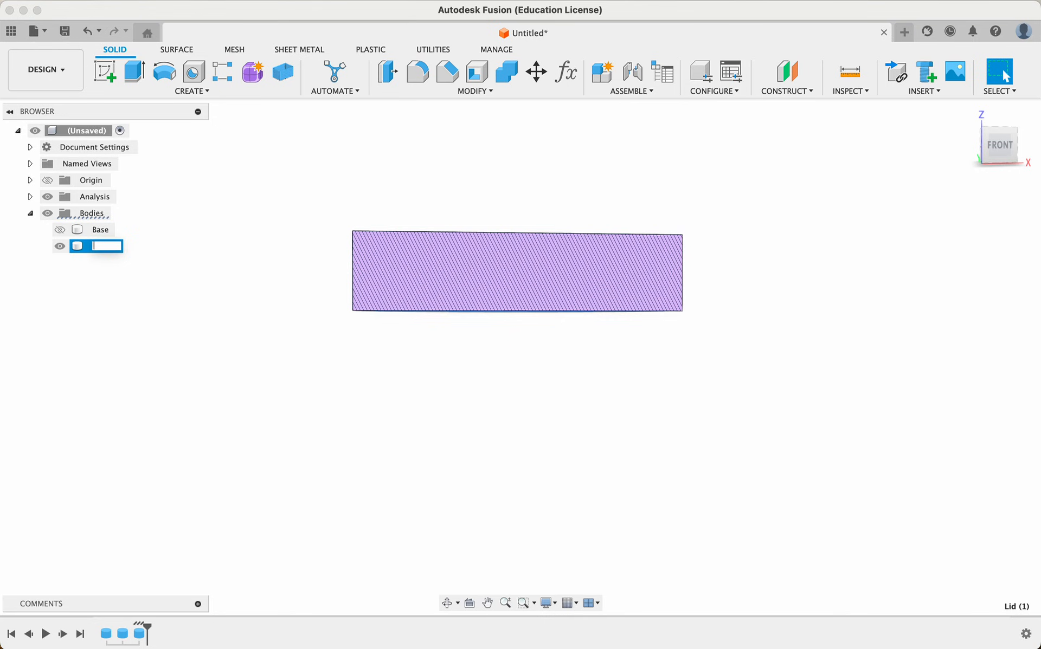
{"action": "type", "text": "Lid"}
{"action": "key", "text": "Return"}
{"action": "left_click", "coordinate": [116, 314]}
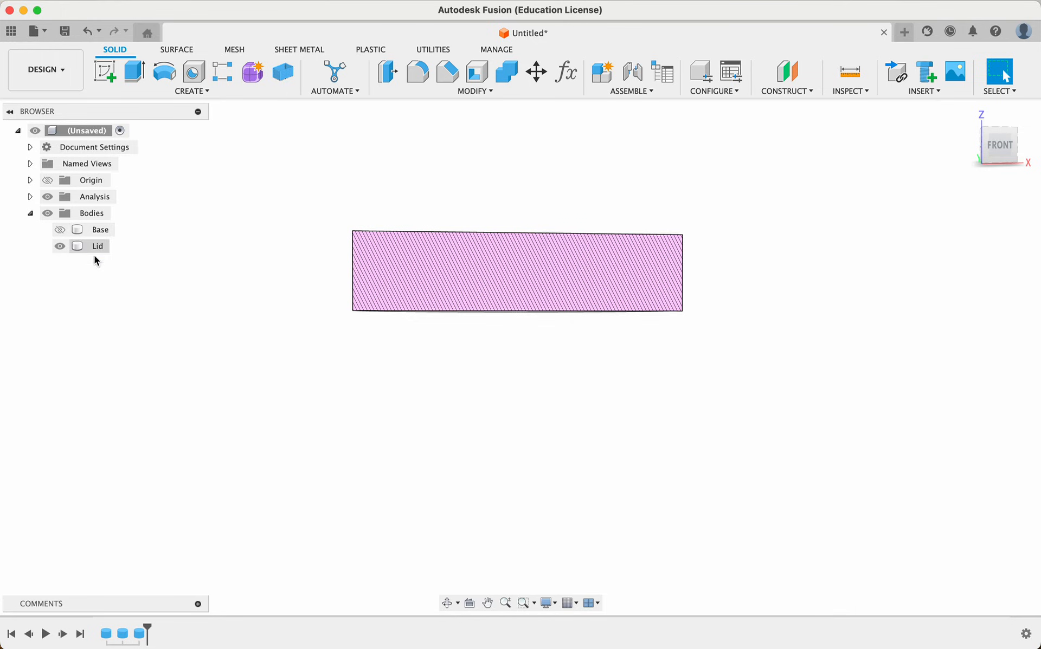
Step: Turn off the section analysis and show the Base body together with the lid
{"action": "scroll", "coordinate": [265, 373], "scroll_direction": "down", "scroll_amount": 10, "text": "shift"}
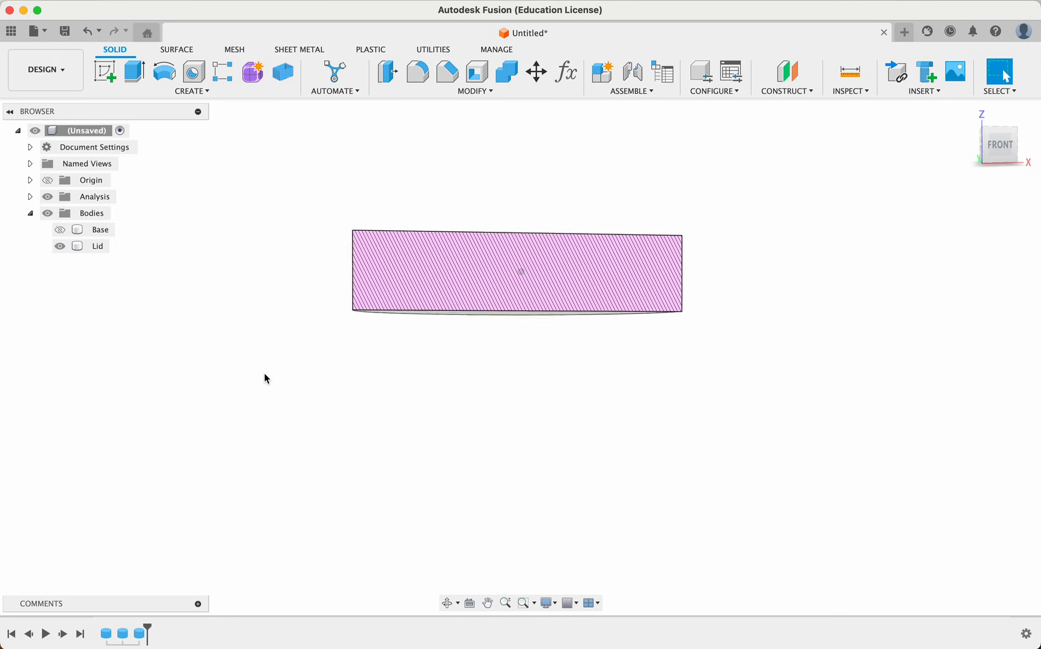
{"action": "left_click", "coordinate": [47, 196]}
{"action": "scroll", "coordinate": [275, 278], "scroll_direction": "up", "scroll_amount": 5, "text": "shift"}
{"action": "scroll", "coordinate": [276, 274], "scroll_direction": "down", "scroll_amount": 8, "text": "shift"}
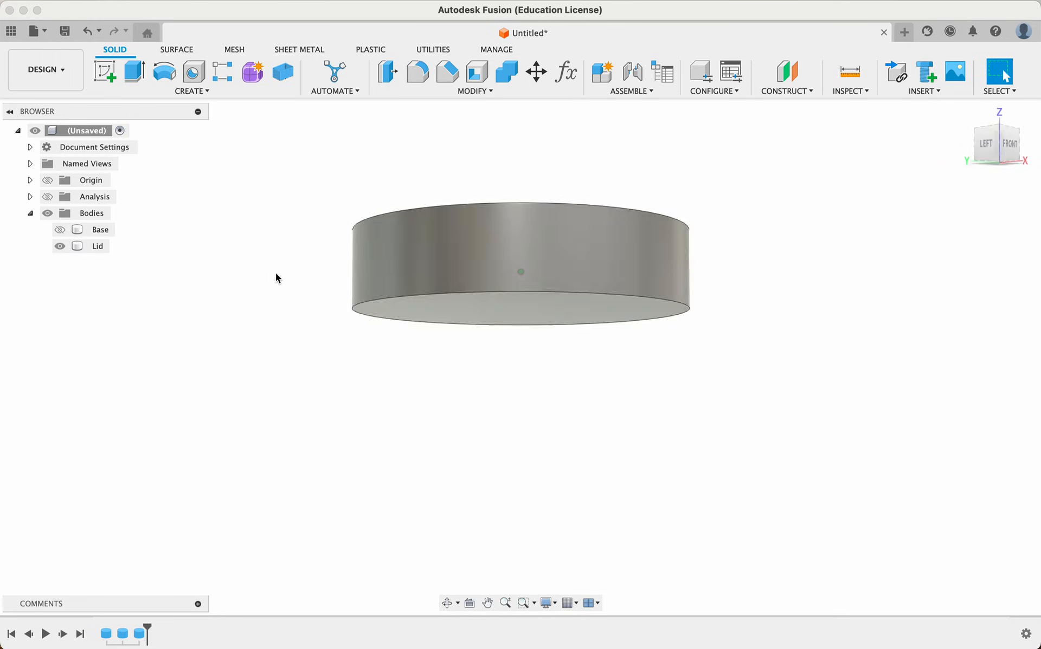
{"action": "scroll", "coordinate": [276, 274], "scroll_direction": "up", "scroll_amount": 7, "text": "shift"}
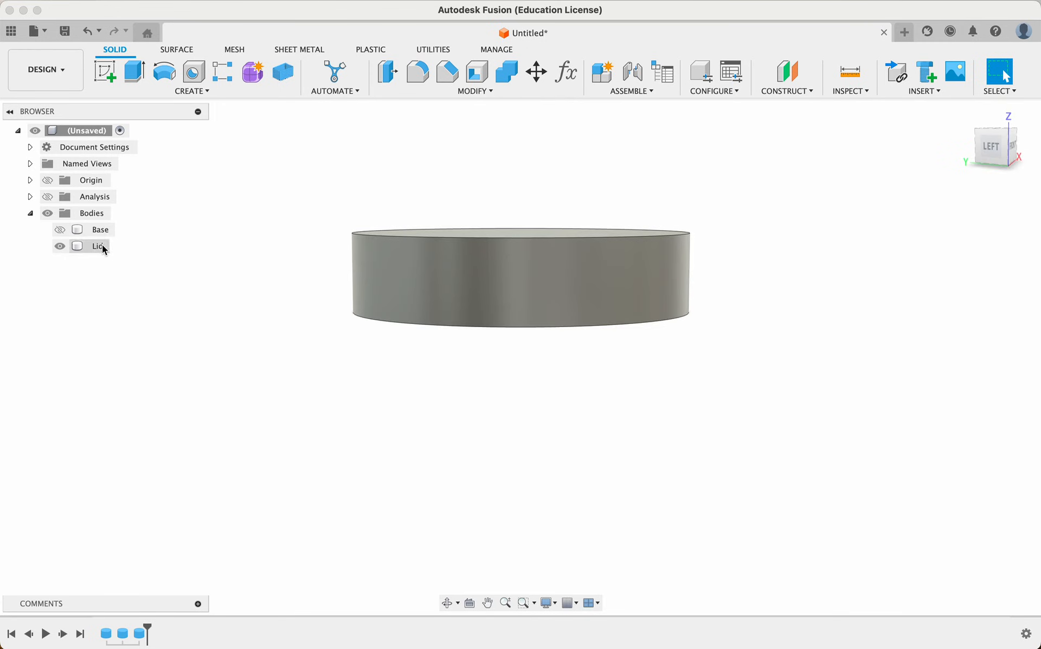
{"action": "left_click", "coordinate": [59, 229]}
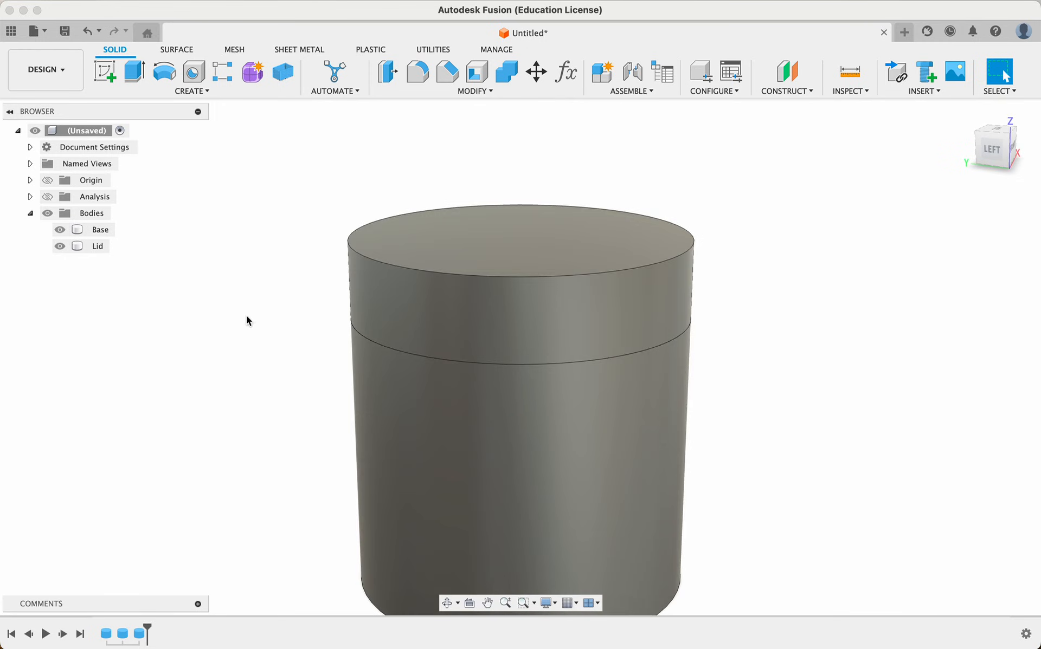
Step: Highlight the base's cylindrical side face to tell it apart from the lid, and clear the selection
{"action": "left_click", "coordinate": [492, 460]}
{"action": "scroll", "coordinate": [252, 356], "scroll_direction": "down", "scroll_amount": 2, "text": "shift"}
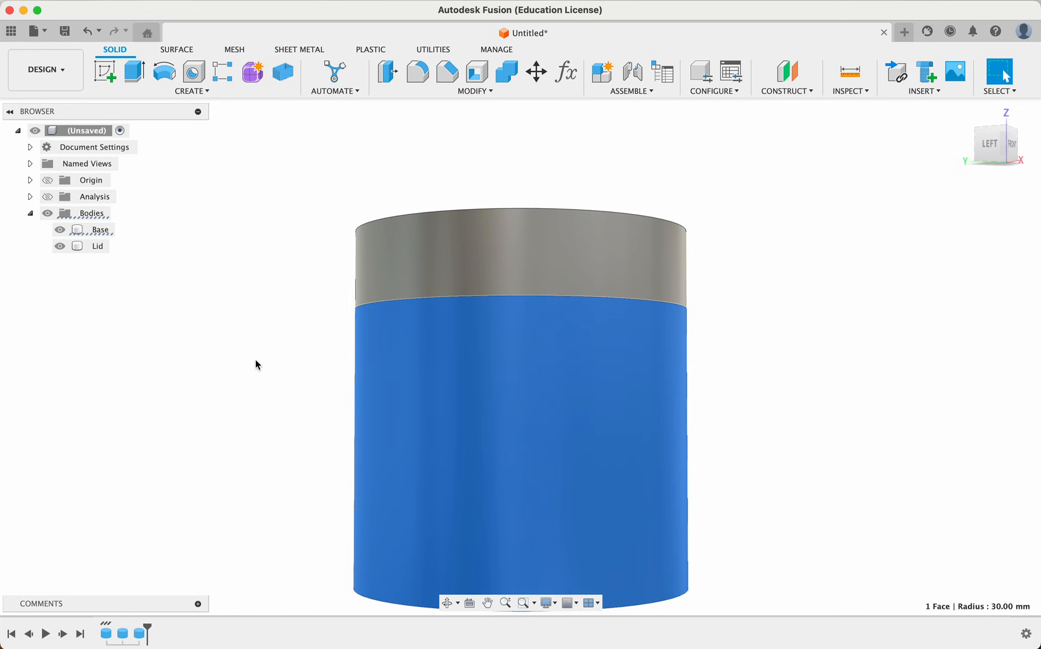
{"action": "scroll", "coordinate": [256, 359], "scroll_direction": "up", "scroll_amount": 2, "text": "shift"}
{"action": "key", "text": "Escape"}
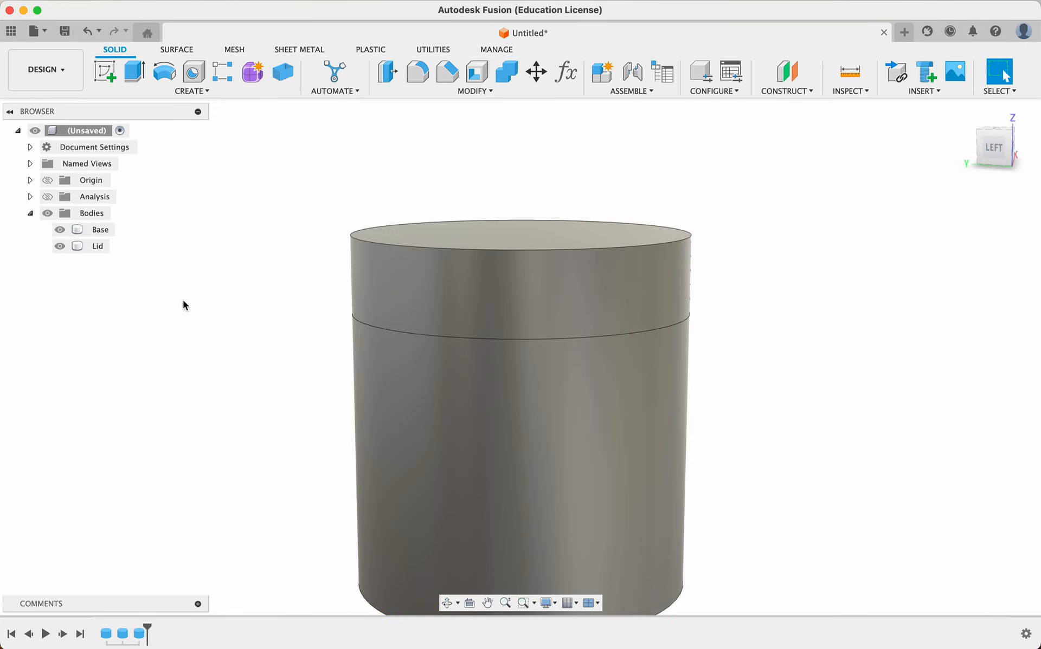
Step: Combine with the Cut operation, using Lid as target body and Base as tool body, with Keep Tools enabled
{"action": "scroll", "coordinate": [305, 293], "scroll_direction": "down", "scroll_amount": 2, "text": "shift"}
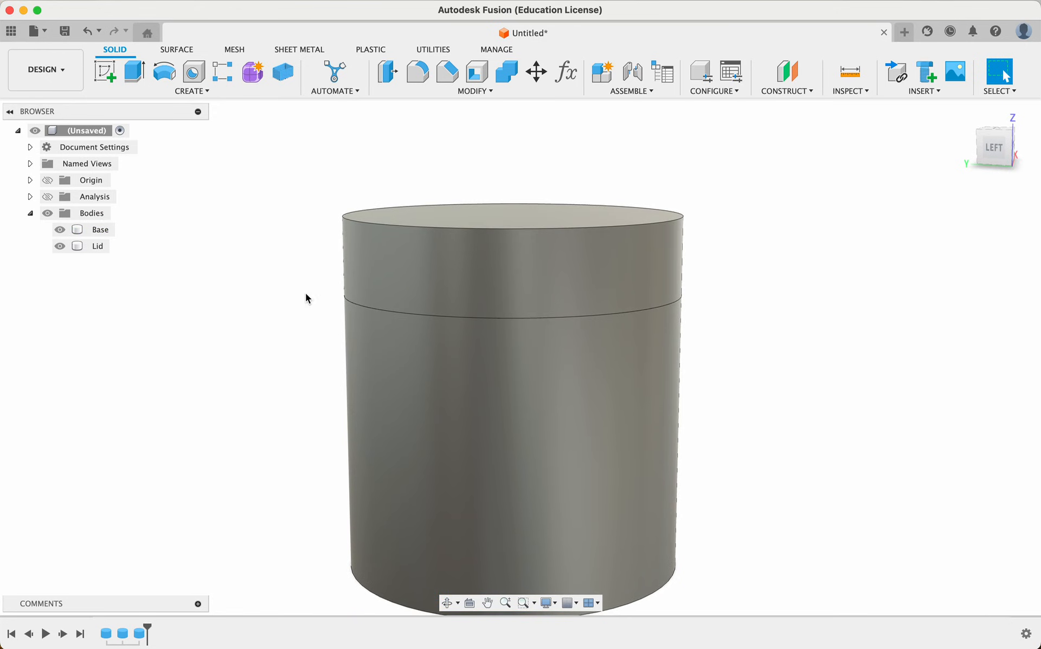
{"action": "left_click", "coordinate": [507, 77]}
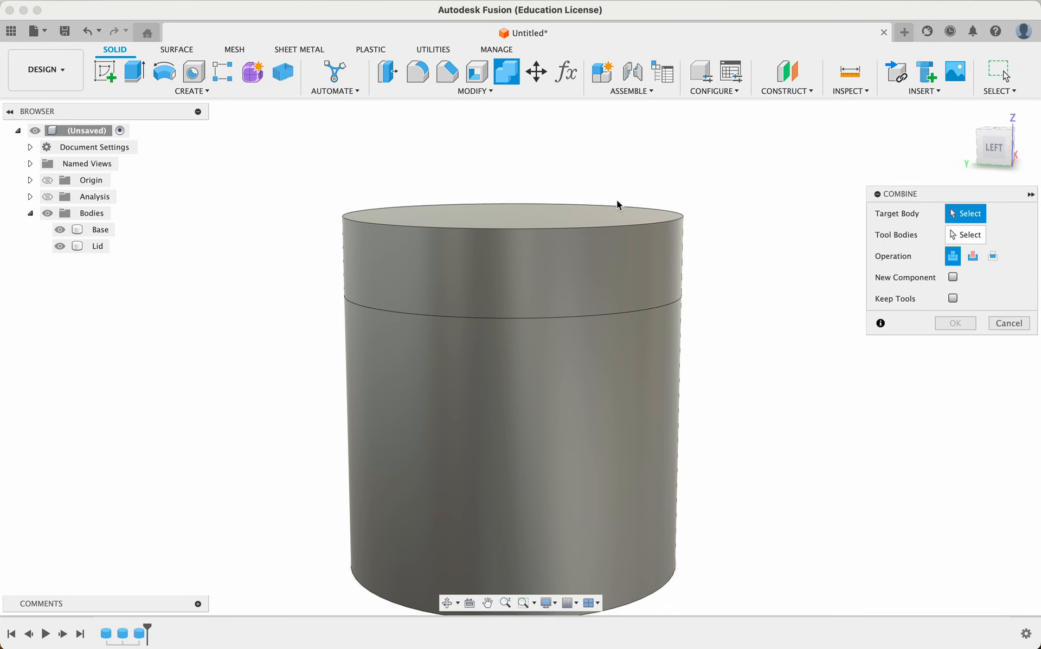
{"action": "left_click", "coordinate": [614, 240]}
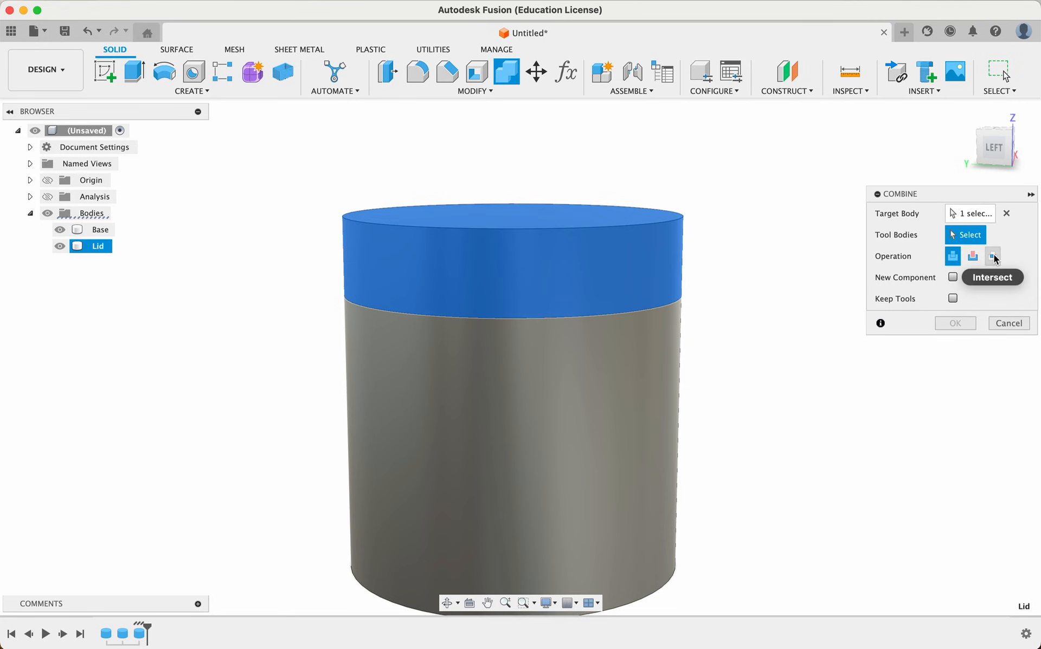
{"action": "left_click", "coordinate": [973, 259]}
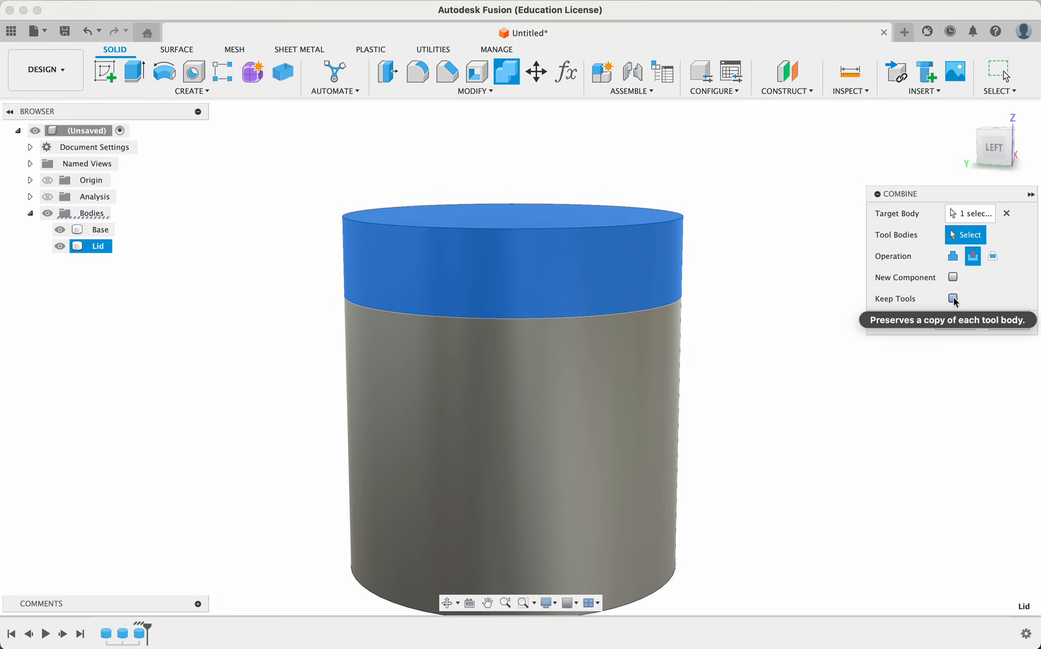
{"action": "left_click", "coordinate": [574, 395]}
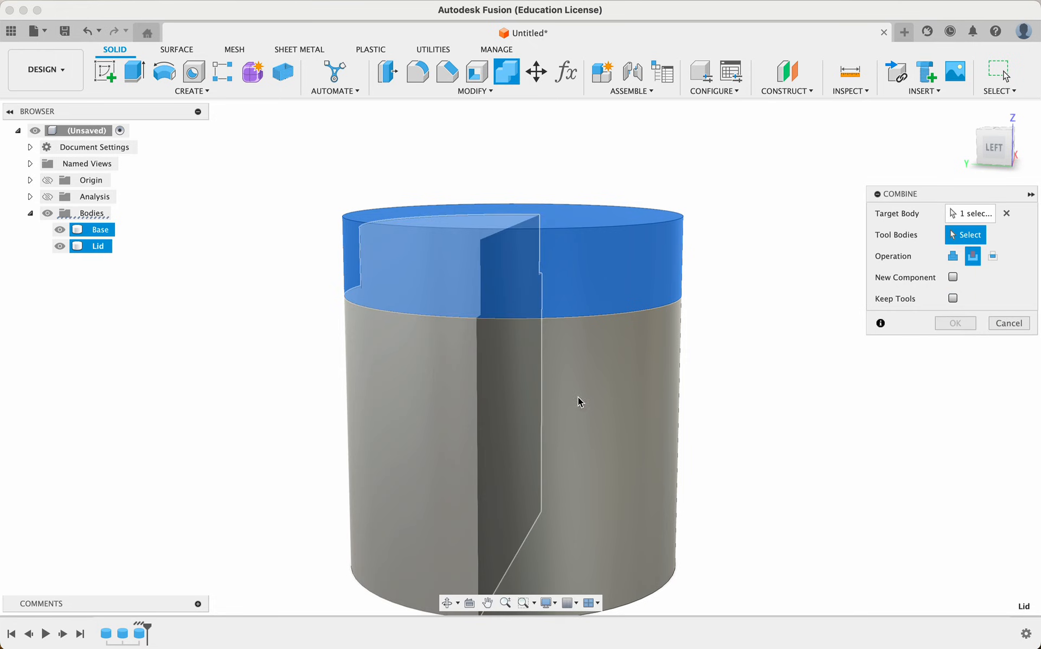
{"action": "left_click", "coordinate": [953, 299]}
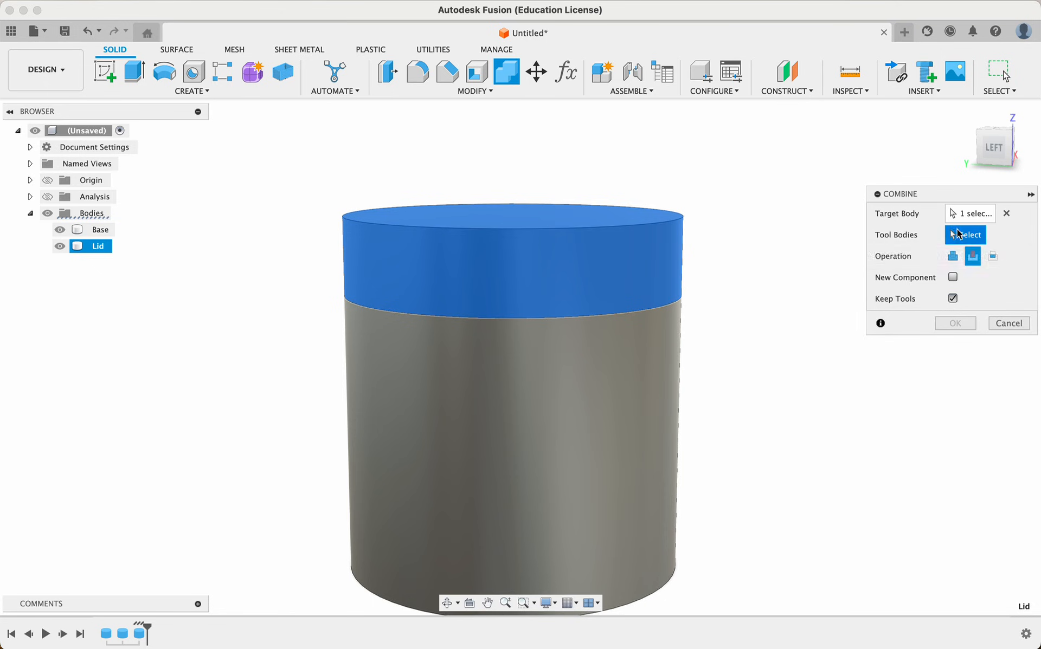
{"action": "left_click", "coordinate": [636, 353]}
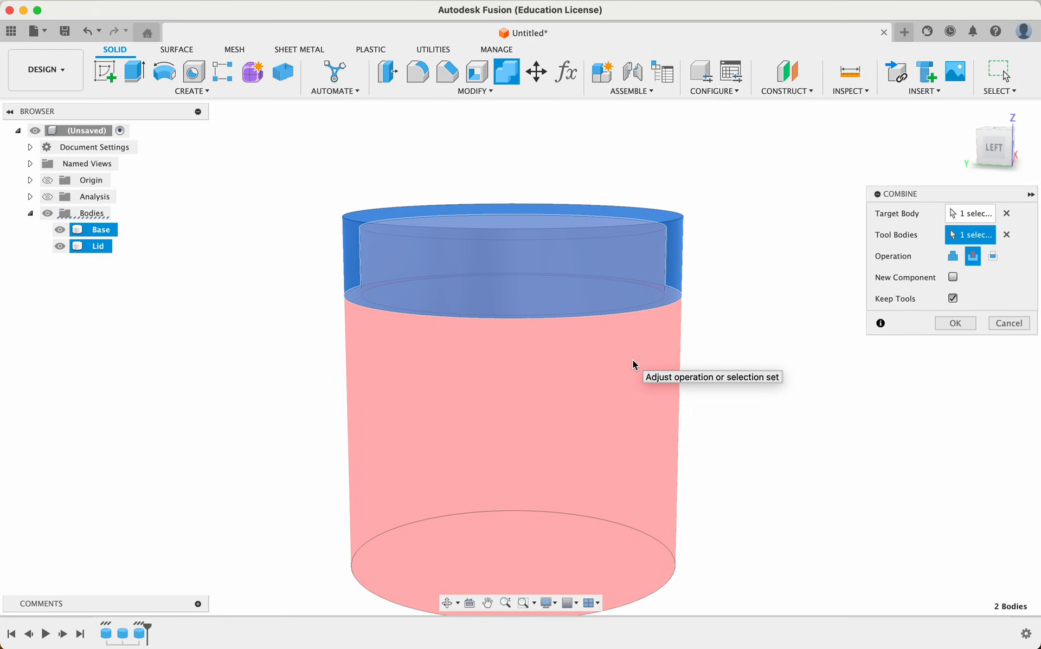
{"action": "left_click", "coordinate": [952, 325]}
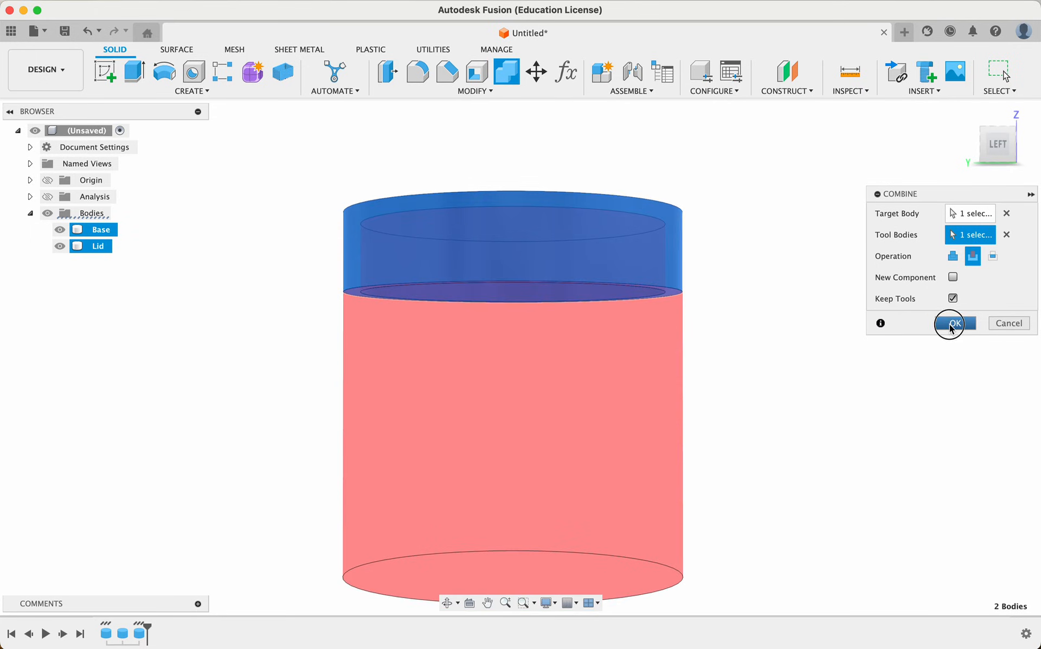
Step: Isolate the Lid and the Base in turn to examine the lid's hollowed underside and the base's neck
{"action": "middle_click_drag", "start_coordinate": [193, 218], "coordinate": [303, 272], "text": "shift"}
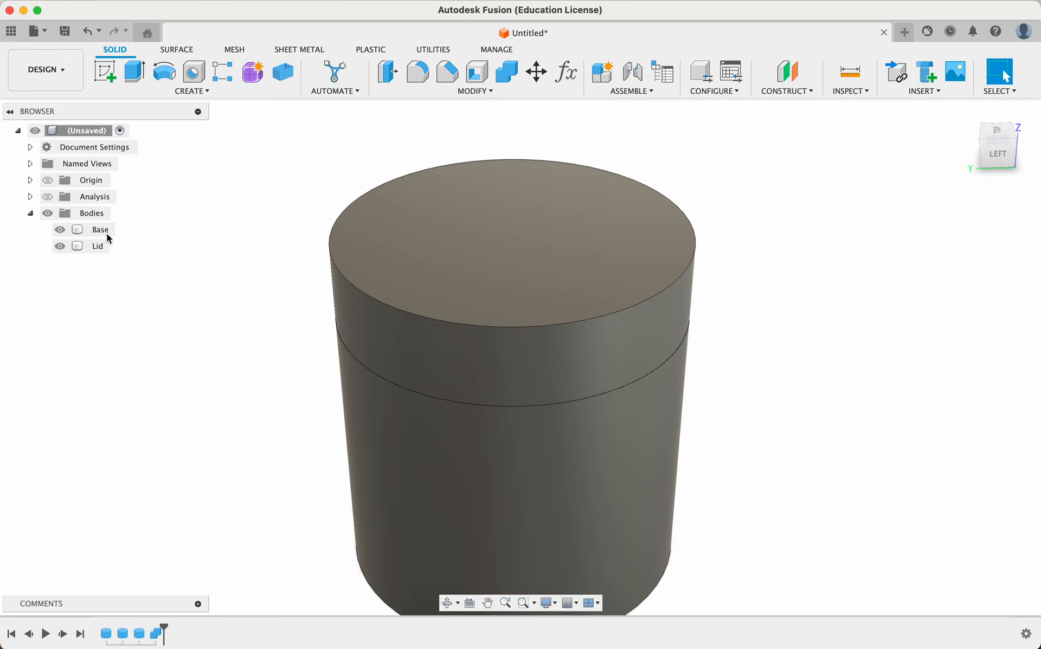
{"action": "left_click", "coordinate": [60, 230]}
{"action": "scroll", "coordinate": [272, 369], "scroll_direction": "down", "scroll_amount": 15, "text": "shift"}
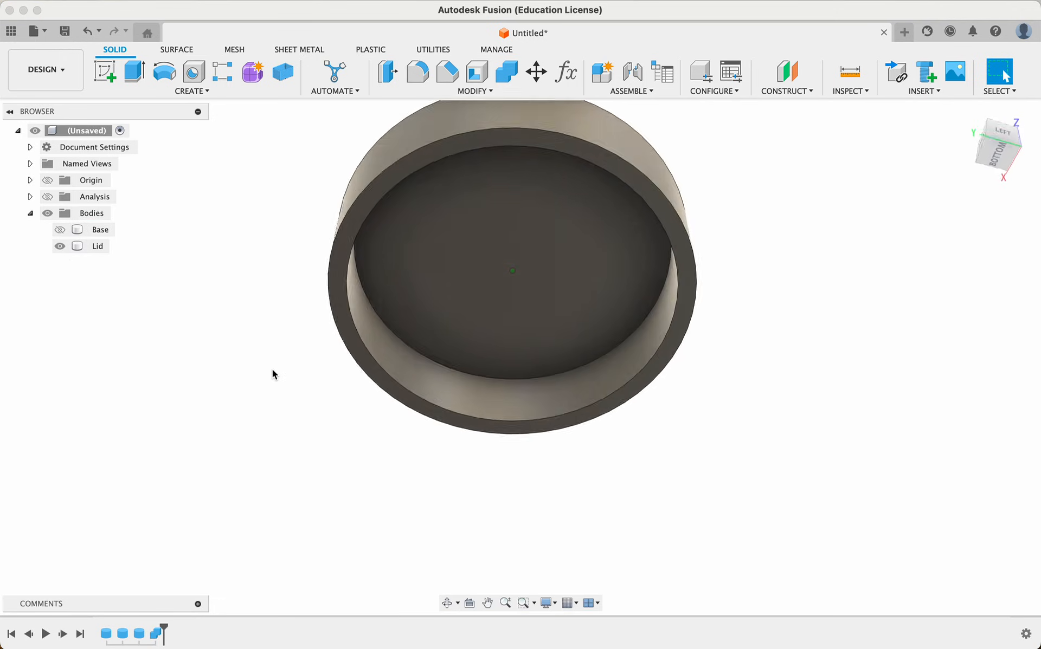
{"action": "scroll", "coordinate": [272, 369], "scroll_direction": "down", "scroll_amount": 5, "text": "shift"}
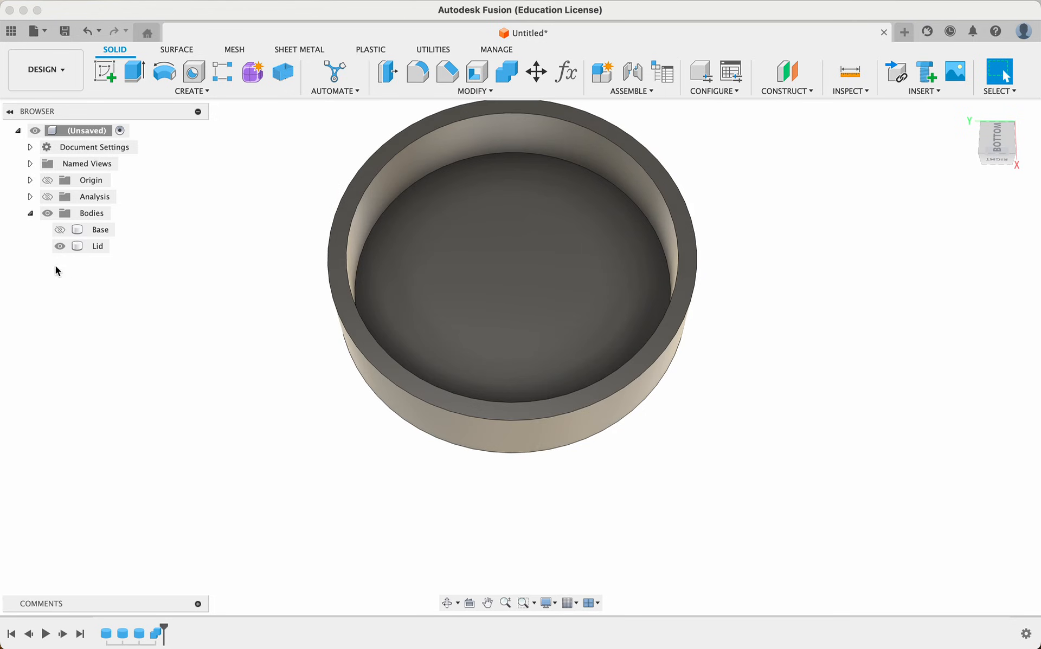
{"action": "left_click", "coordinate": [59, 230]}
{"action": "left_click", "coordinate": [59, 246]}
{"action": "scroll", "coordinate": [244, 420], "scroll_direction": "up", "scroll_amount": 15, "text": "shift"}
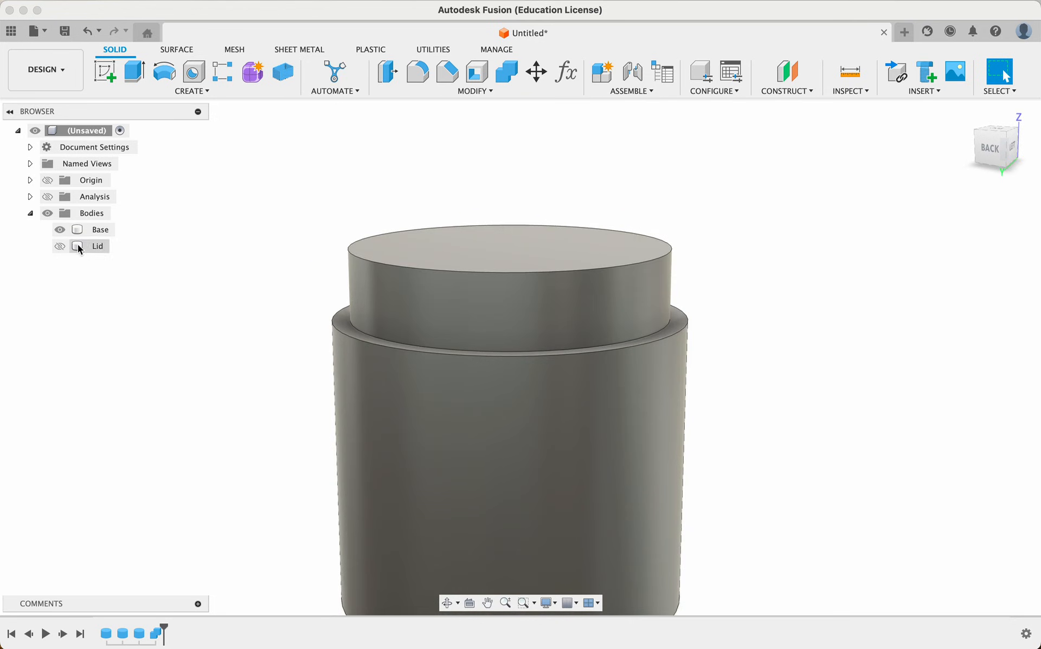
{"action": "left_click", "coordinate": [59, 246]}
{"action": "left_click", "coordinate": [59, 229]}
{"action": "scroll", "coordinate": [249, 359], "scroll_direction": "down", "scroll_amount": 10, "text": "shift"}
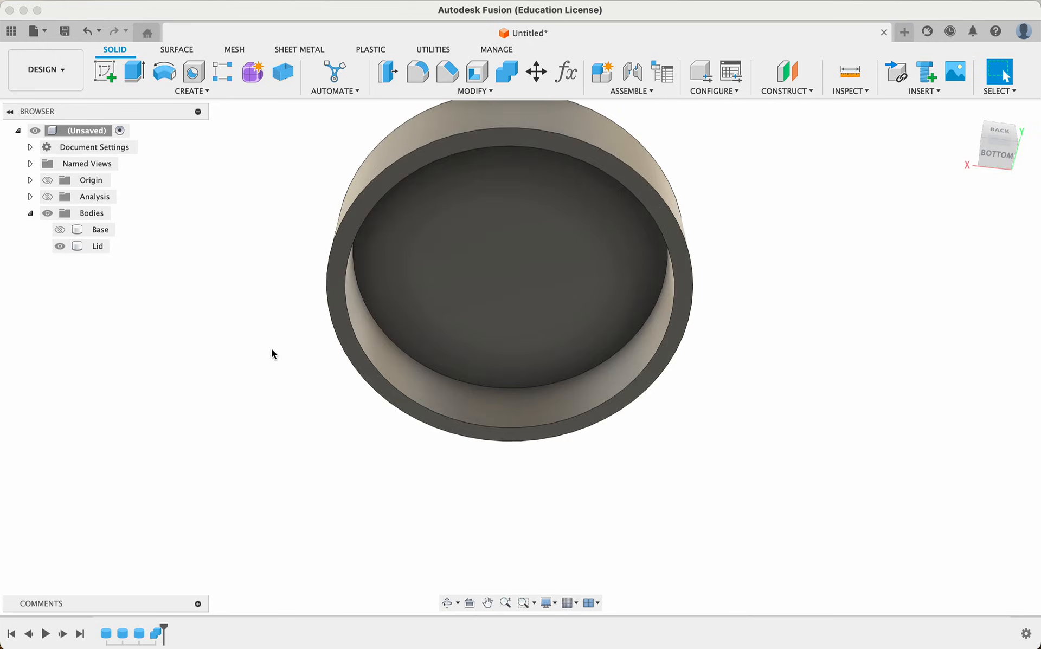
{"action": "scroll", "coordinate": [272, 354], "scroll_direction": "up", "scroll_amount": 10, "text": "shift"}
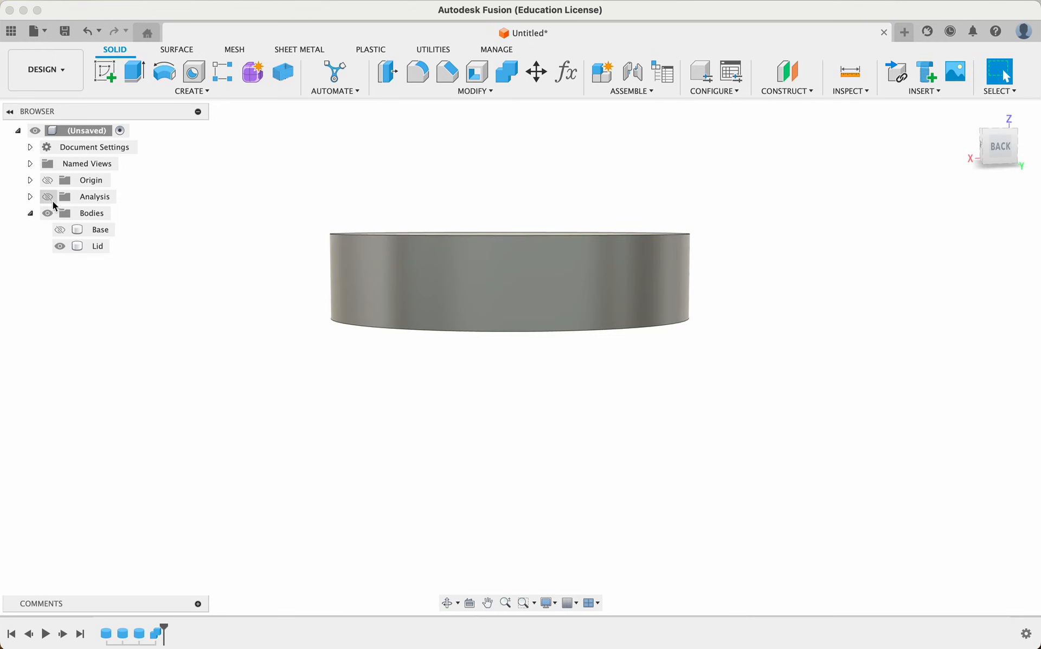
Step: Turn the section analysis back on and show the Base to examine how the lid fits over its neck
{"action": "left_click", "coordinate": [48, 197]}
{"action": "scroll", "coordinate": [300, 393], "scroll_direction": "left", "scroll_amount": 15, "text": "shift"}
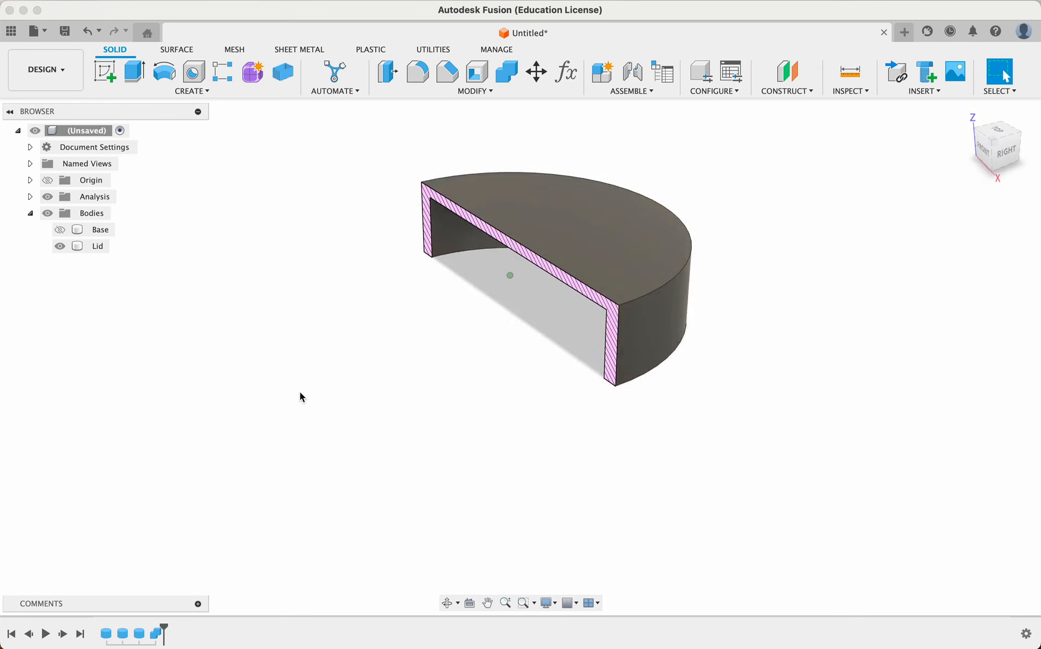
{"action": "left_click", "coordinate": [60, 229]}
{"action": "scroll", "coordinate": [236, 363], "scroll_direction": "left", "scroll_amount": 5, "text": "shift"}
{"action": "scroll", "coordinate": [236, 363], "scroll_direction": "right", "scroll_amount": 5, "text": "shift"}
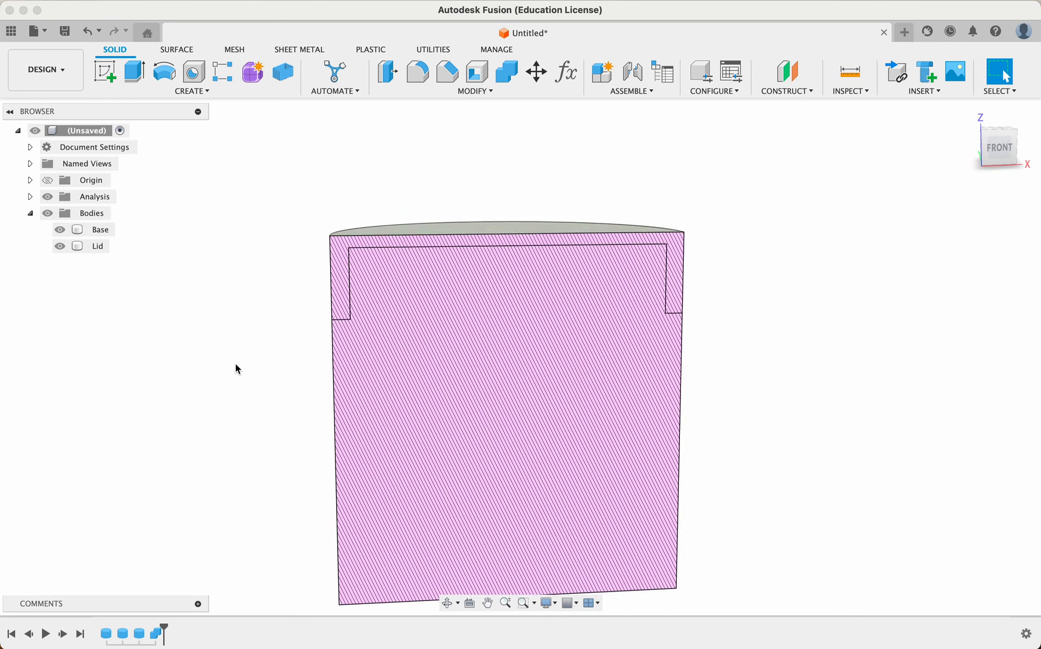
{"action": "scroll", "coordinate": [235, 364], "scroll_direction": "up", "scroll_amount": 5}
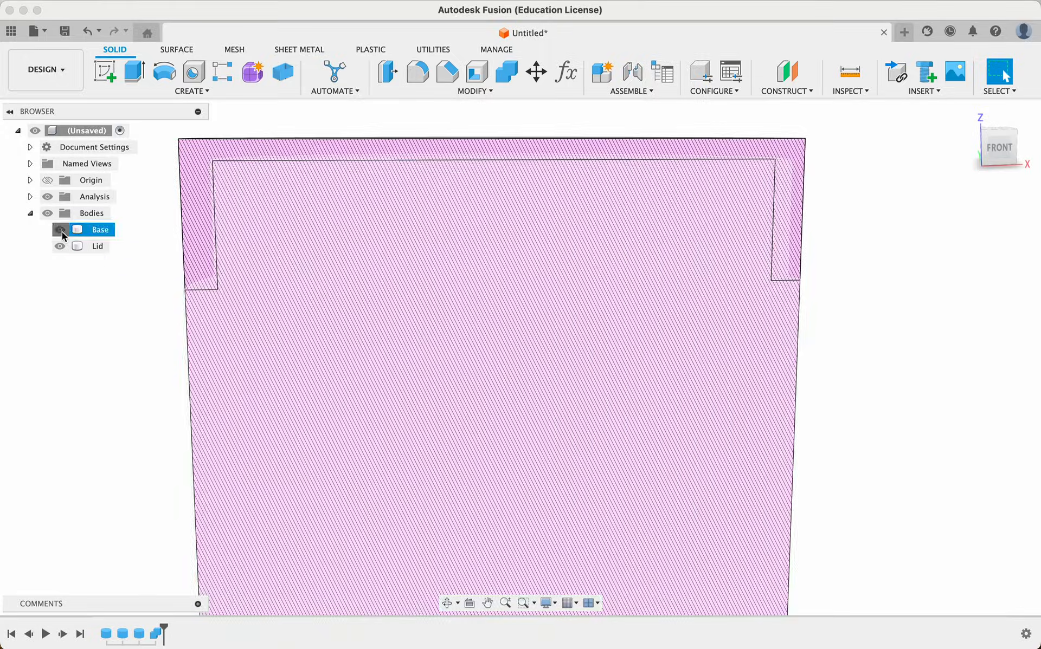
Step: Hide the Base and examine the lid's side walls and top in the section view
{"action": "left_click", "coordinate": [60, 230]}
{"action": "scroll", "coordinate": [103, 344], "scroll_direction": "up", "scroll_amount": 5, "text": "shift"}
{"action": "scroll", "coordinate": [103, 344], "scroll_direction": "down", "scroll_amount": 5, "text": "shift"}
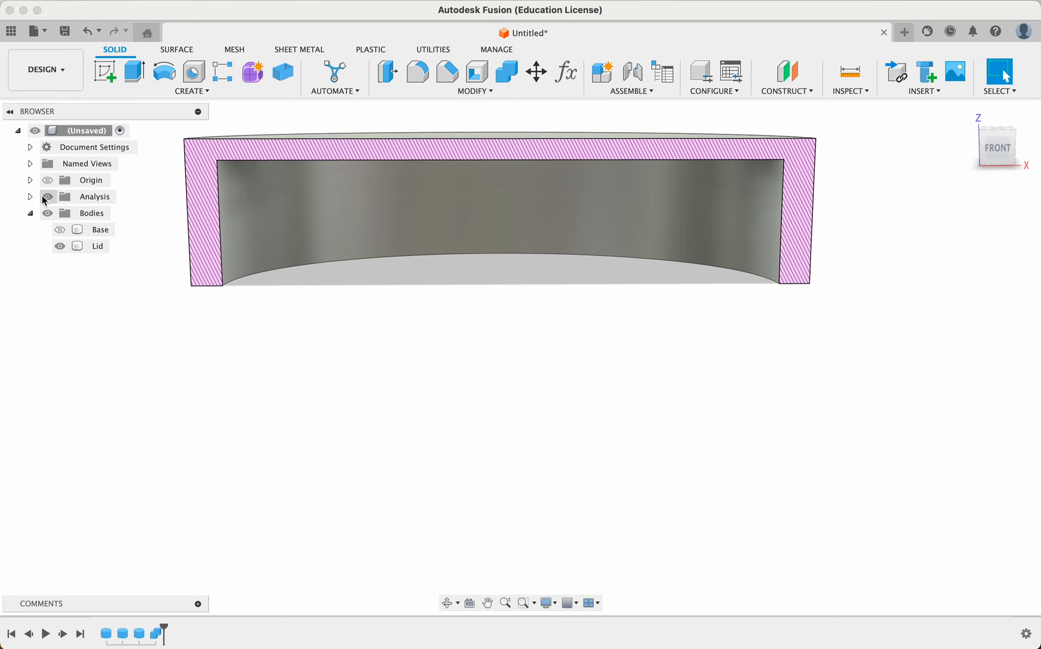
{"action": "left_click", "coordinate": [277, 250]}
{"action": "scroll", "coordinate": [276, 229], "scroll_direction": "up", "scroll_amount": 5}
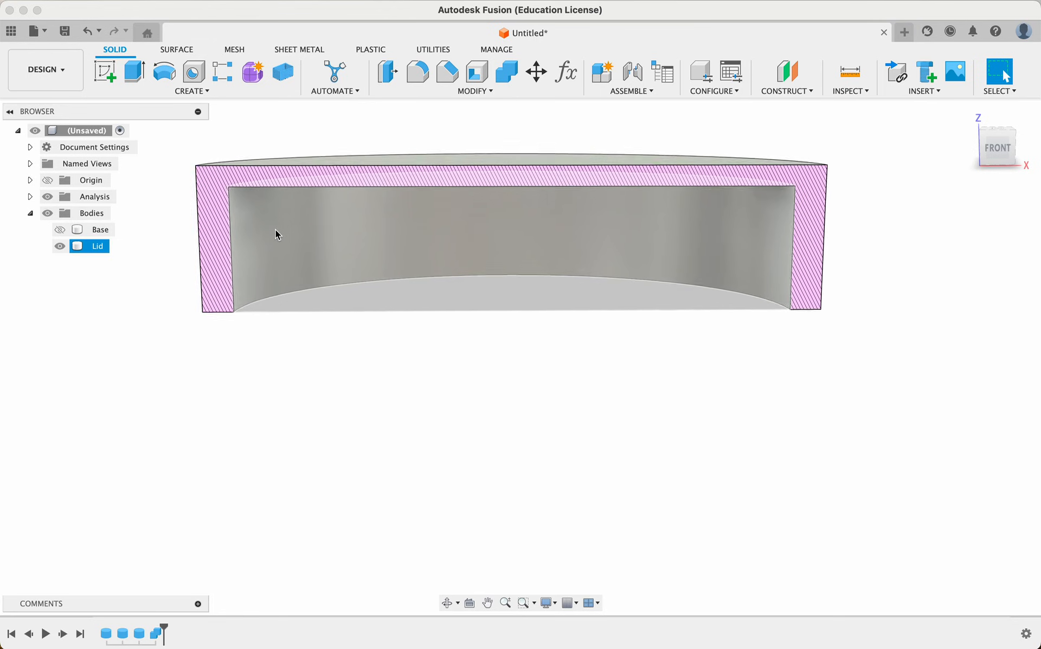
{"action": "left_click", "coordinate": [249, 391]}
{"action": "scroll", "coordinate": [248, 391], "scroll_direction": "down", "scroll_amount": 5, "text": "shift"}
{"action": "scroll", "coordinate": [248, 392], "scroll_direction": "up", "scroll_amount": 3, "text": "shift"}
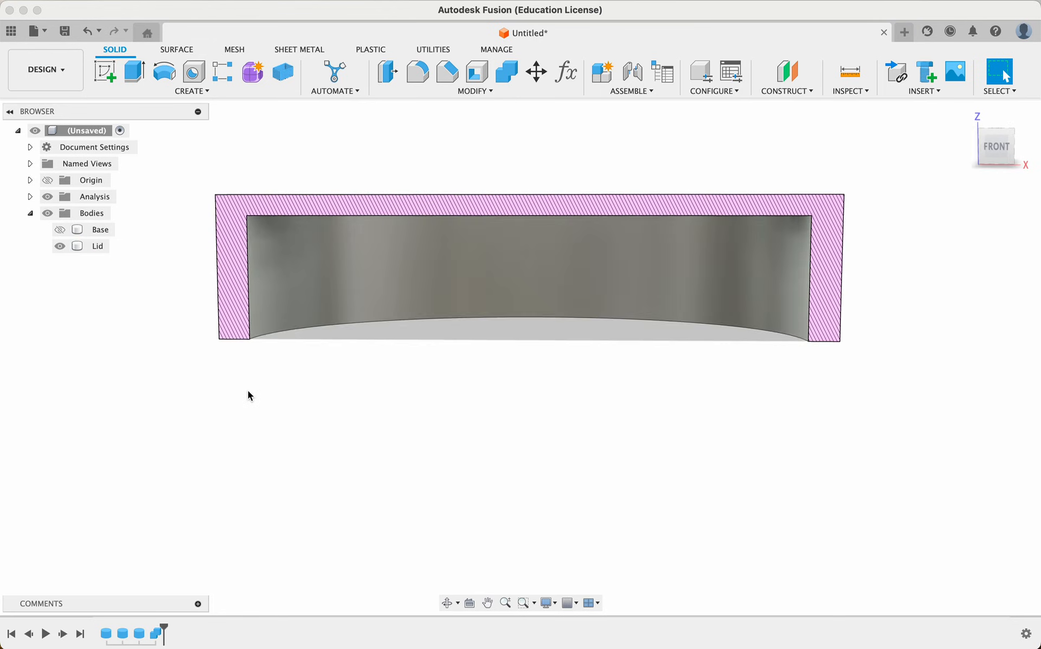
Step: Offset the lid's inner cylindrical wall face by -1 mm with Offset Face
{"action": "left_click", "coordinate": [239, 262]}
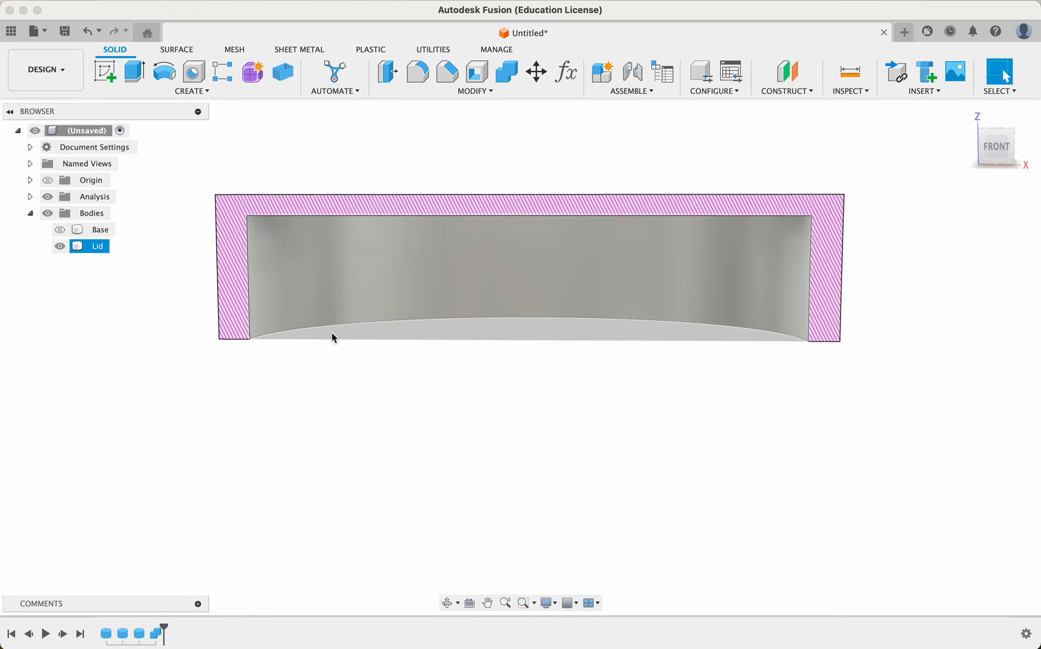
{"action": "left_click", "coordinate": [312, 288]}
{"action": "scroll", "coordinate": [382, 432], "scroll_direction": "down", "scroll_amount": 5, "text": "shift"}
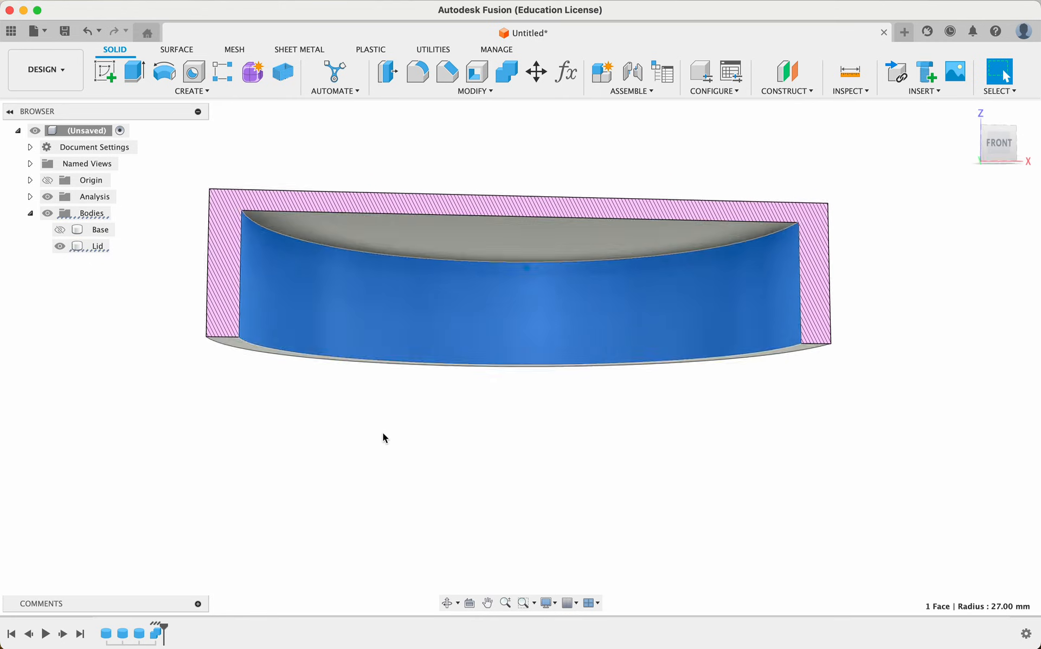
{"action": "scroll", "coordinate": [382, 432], "scroll_direction": "up", "scroll_amount": 3, "text": "shift"}
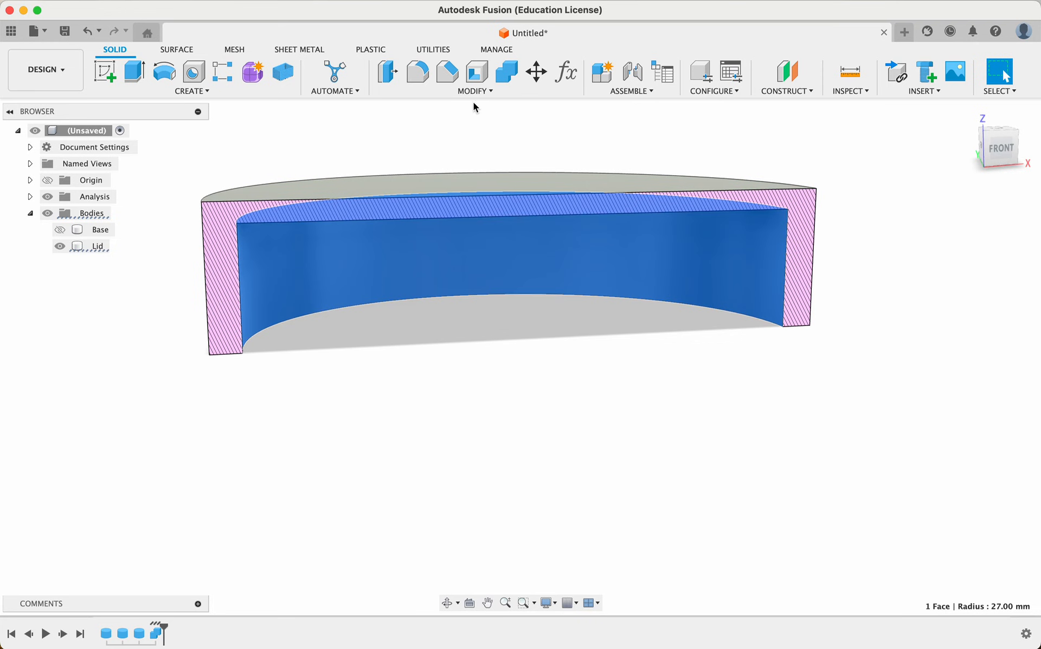
{"action": "left_click", "coordinate": [475, 91]}
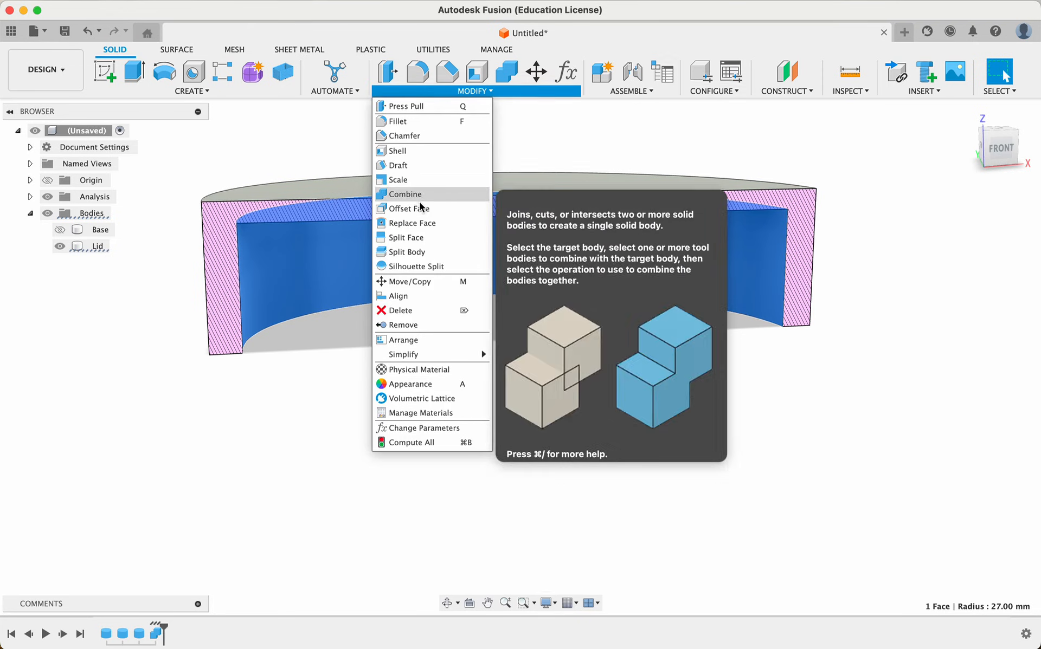
{"action": "left_click", "coordinate": [416, 210]}
{"action": "scroll", "coordinate": [648, 404], "scroll_direction": "left", "scroll_amount": 10, "text": "shift"}
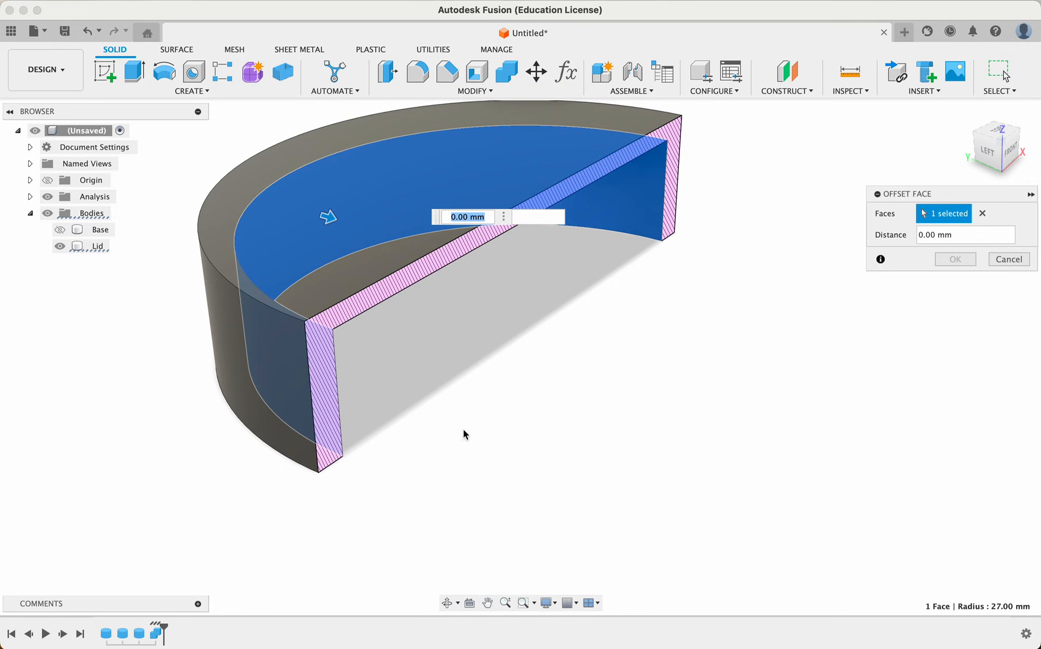
{"action": "type", "text": "1"}
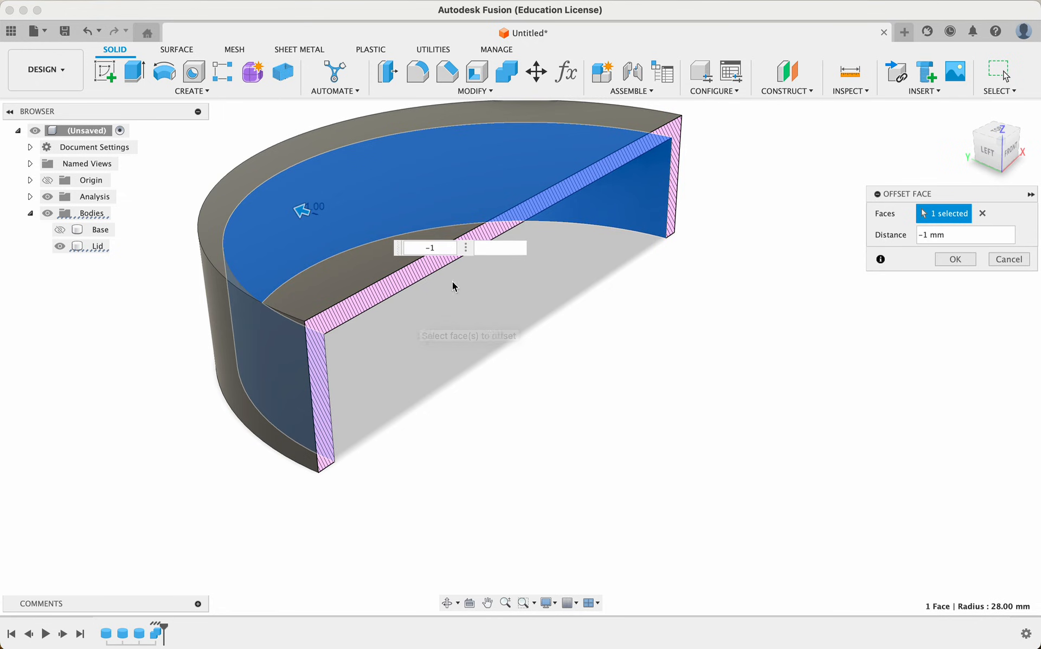
{"action": "left_click", "coordinate": [954, 259]}
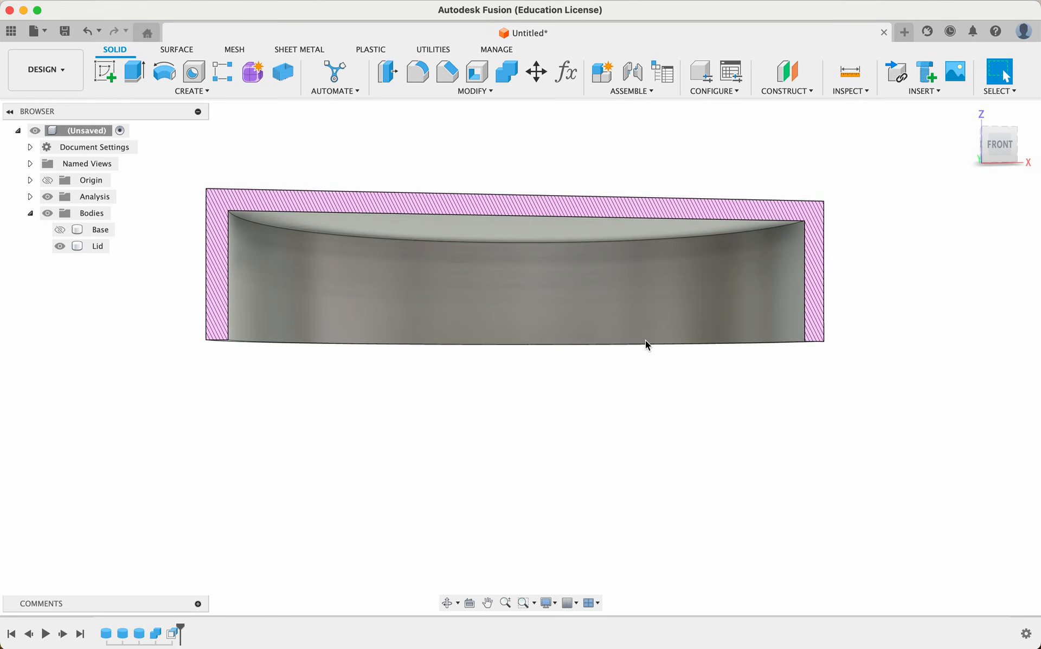
Step: Show the Base in the section view and examine the clearance between its neck and the lid's side wall
{"action": "left_click", "coordinate": [645, 342]}
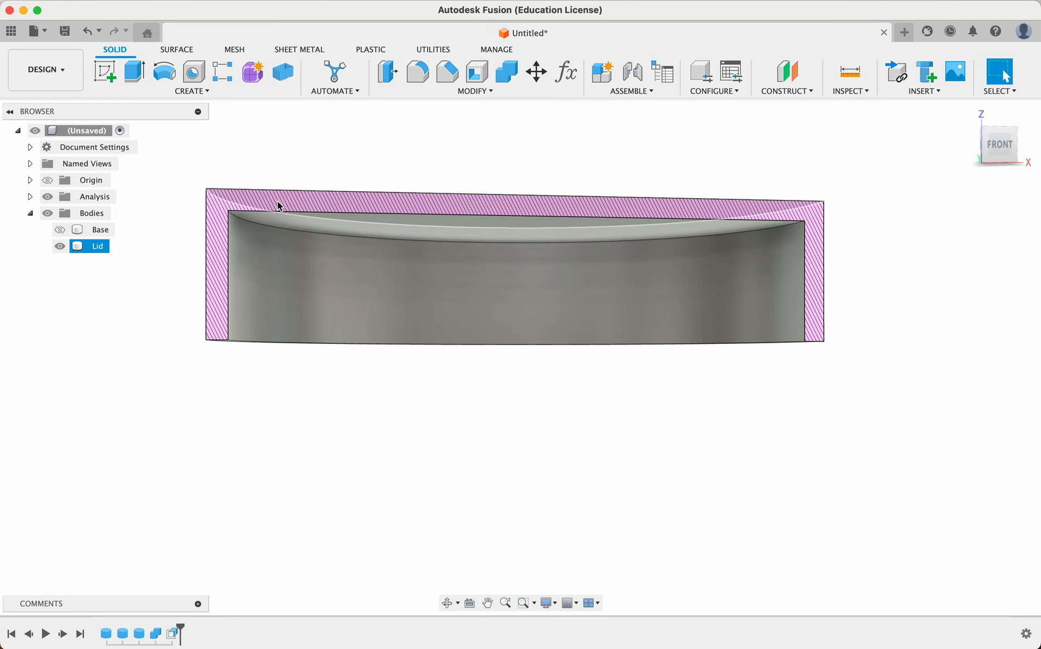
{"action": "left_click", "coordinate": [60, 230]}
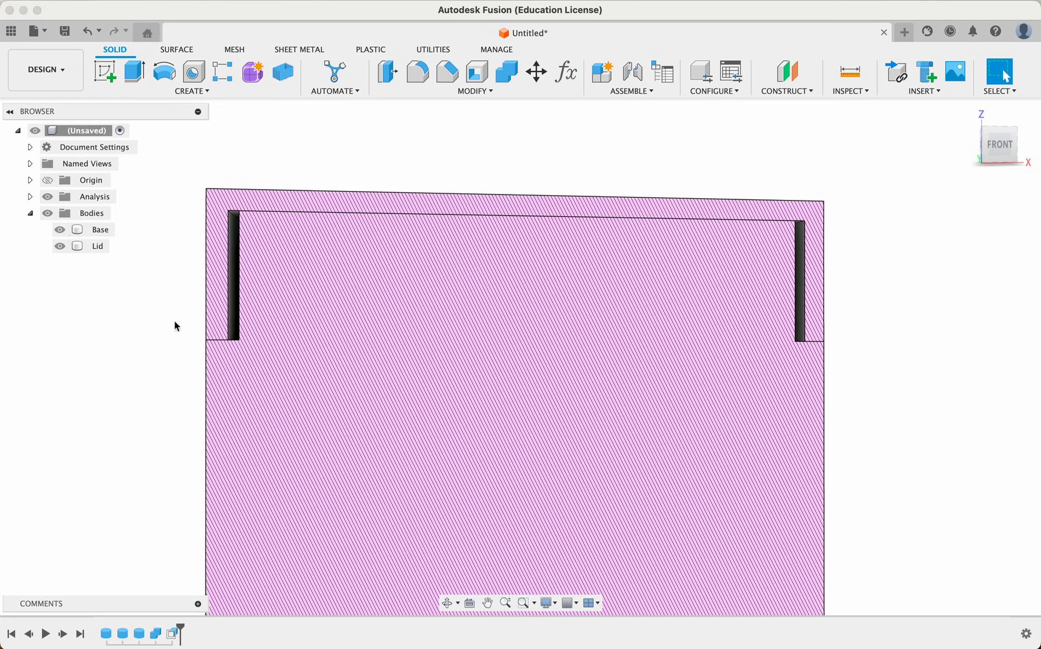
{"action": "scroll", "coordinate": [184, 329], "scroll_direction": "left", "scroll_amount": 10, "text": "shift"}
{"action": "scroll", "coordinate": [184, 330], "scroll_direction": "right", "scroll_amount": 10, "text": "shift"}
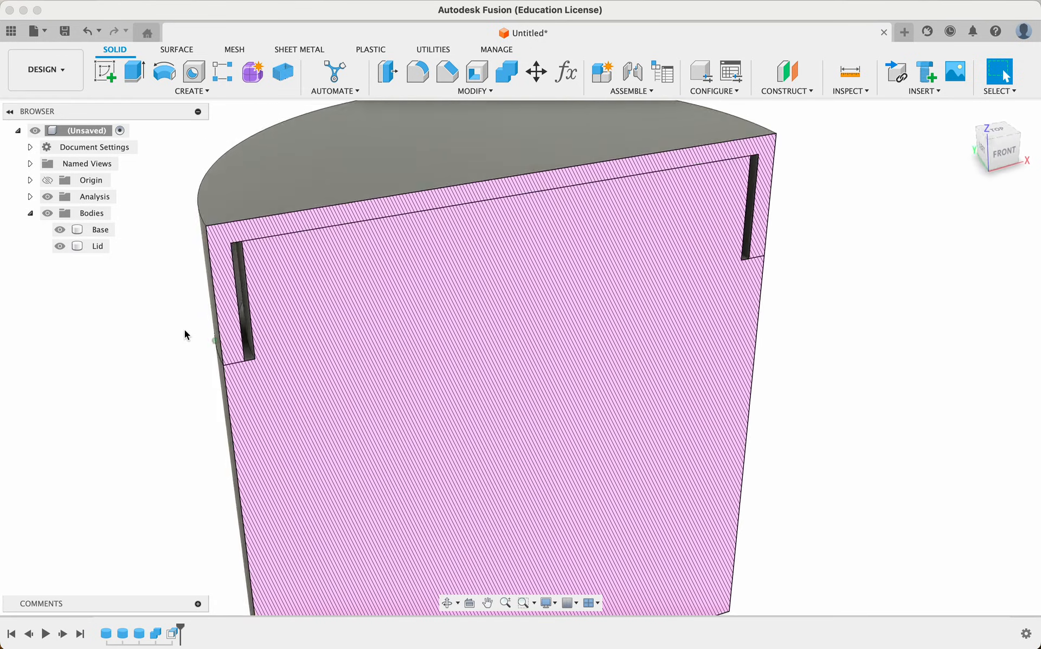
{"action": "scroll", "coordinate": [184, 329], "scroll_direction": "left", "scroll_amount": 5, "text": "shift"}
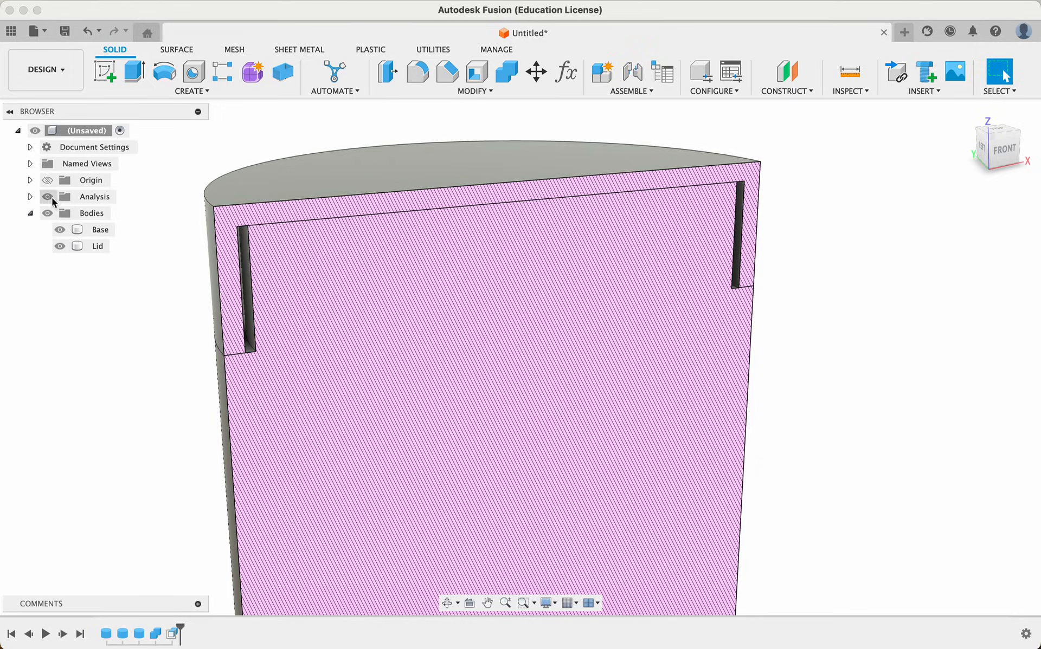
Step: Turn off the section analysis and hide the Lid to expose the Base's shoulder and neck
{"action": "left_click", "coordinate": [52, 198]}
{"action": "left_click", "coordinate": [60, 247]}
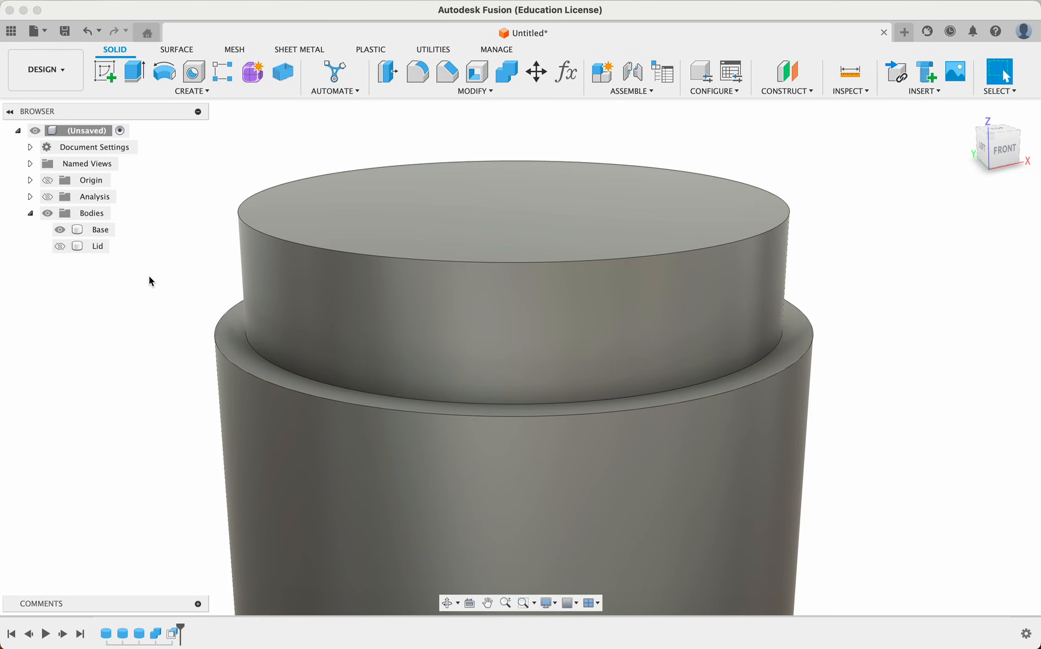
{"action": "scroll", "coordinate": [149, 276], "scroll_direction": "down", "scroll_amount": 5}
{"action": "scroll", "coordinate": [150, 277], "scroll_direction": "down", "scroll_amount": 2}
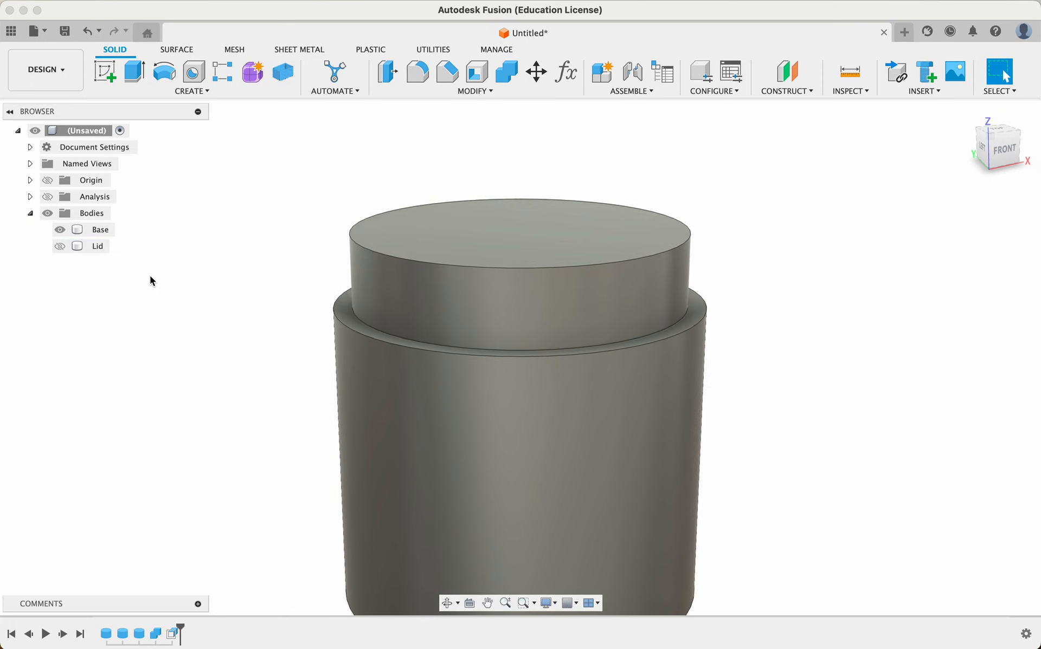
{"action": "left_click", "coordinate": [333, 297]}
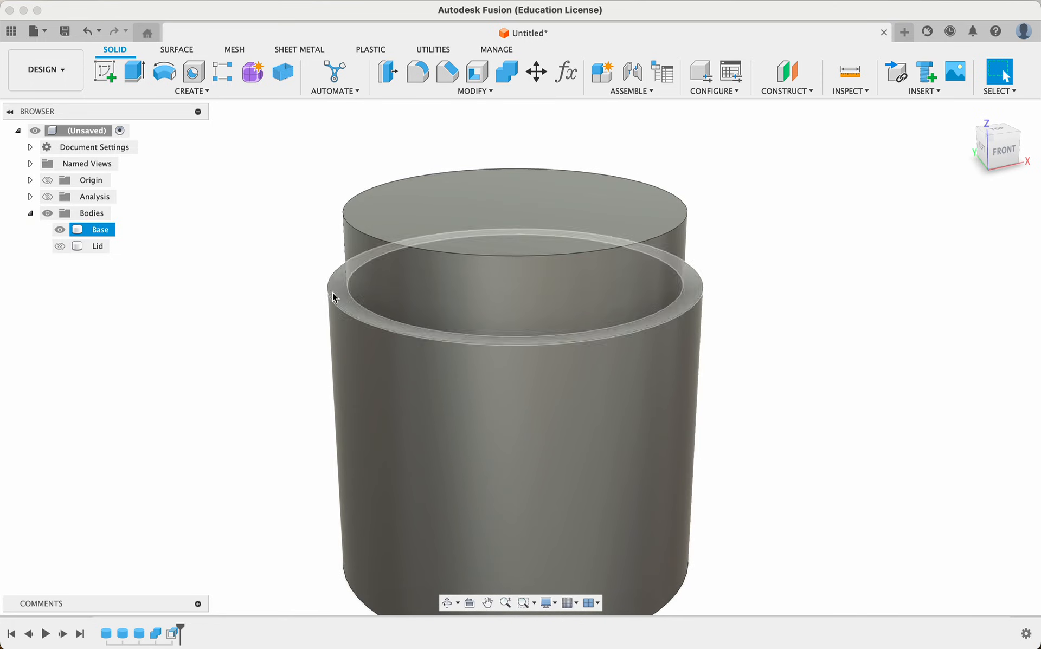
{"action": "left_click", "coordinate": [282, 302]}
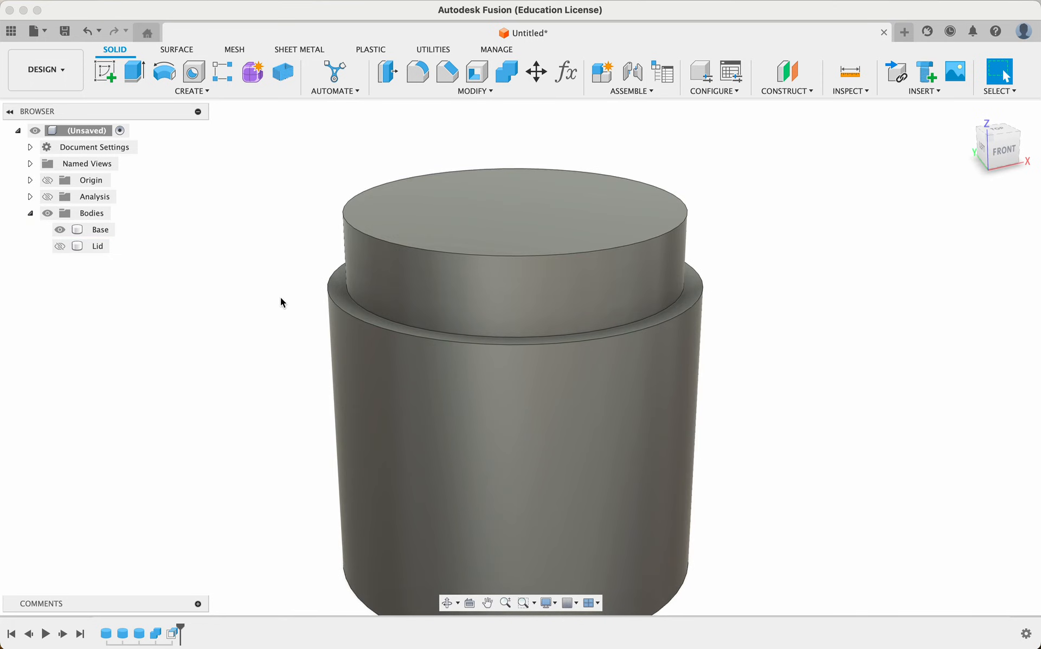
Step: Start a Normal-type Ruled surface upward from the outer edge of the Base's shoulder, 20 mm high, and examine its preview
{"action": "left_click", "coordinate": [179, 49]}
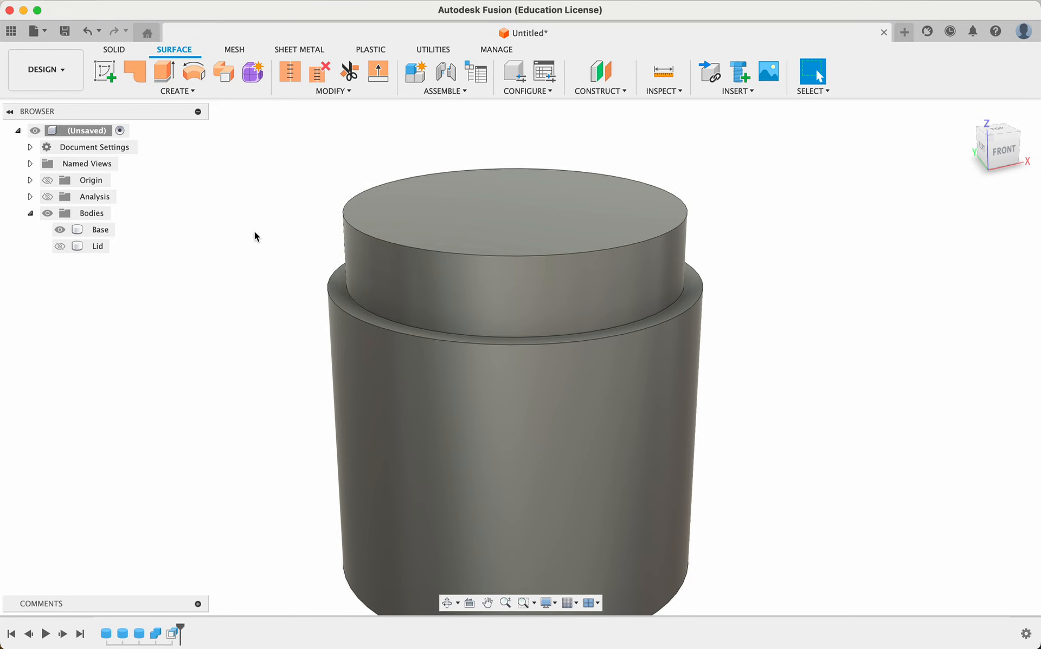
{"action": "left_click", "coordinate": [185, 92]}
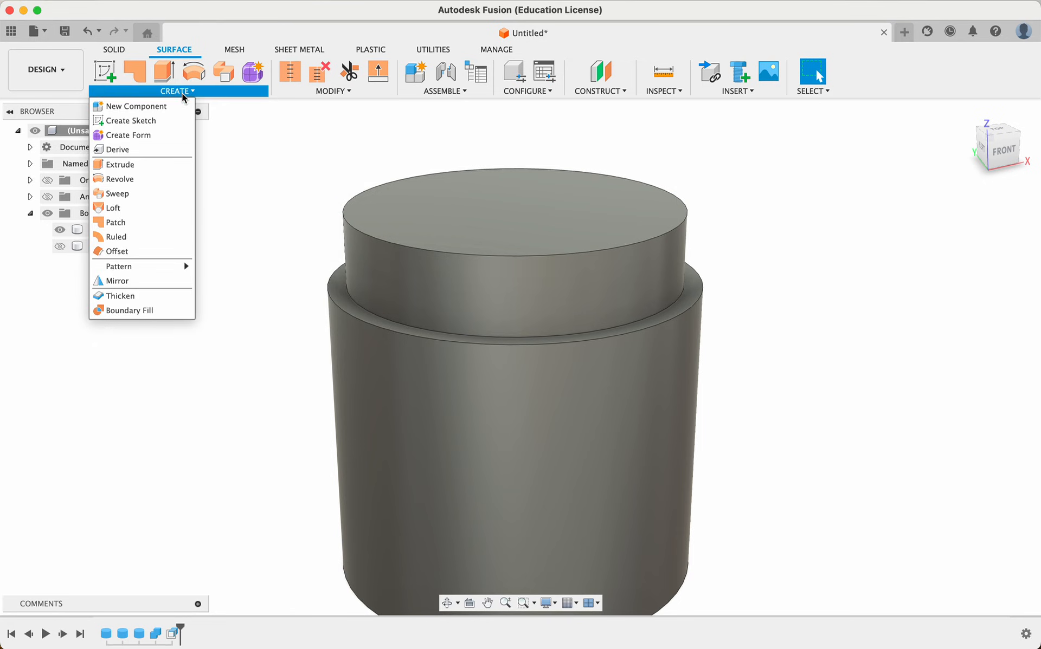
{"action": "left_click", "coordinate": [133, 242]}
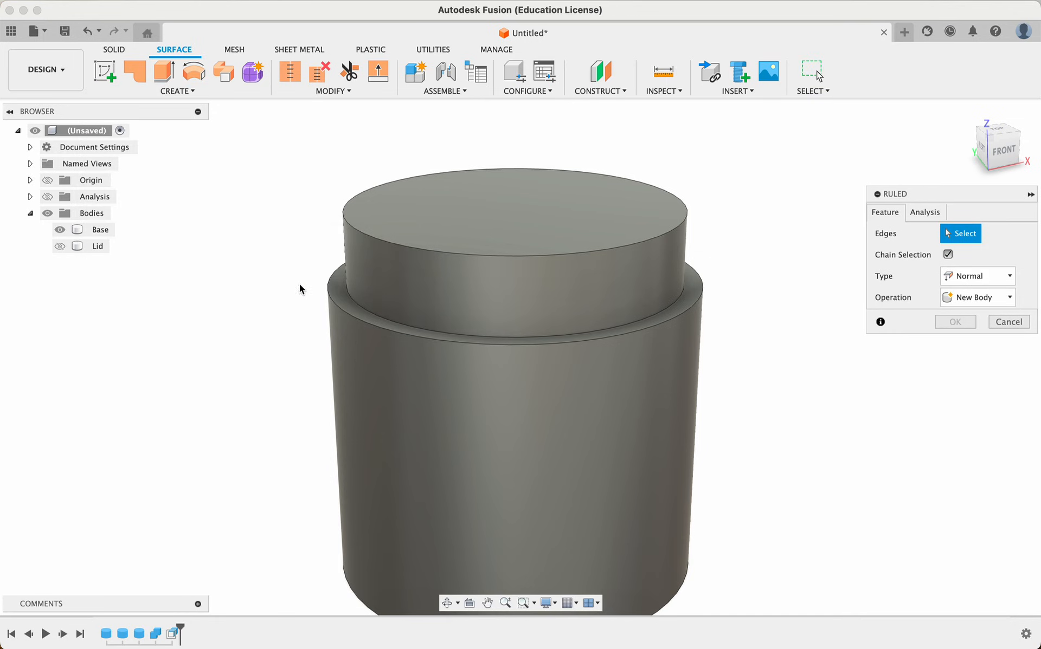
{"action": "left_click", "coordinate": [332, 302]}
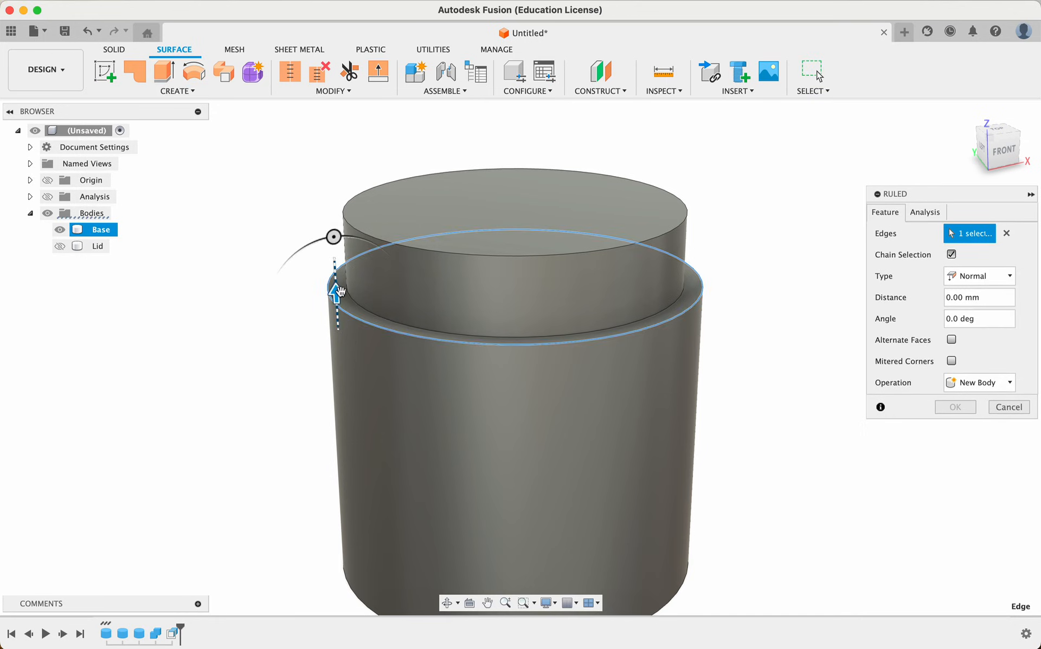
{"action": "left_click_drag", "start_coordinate": [336, 293], "coordinate": [328, 162]}
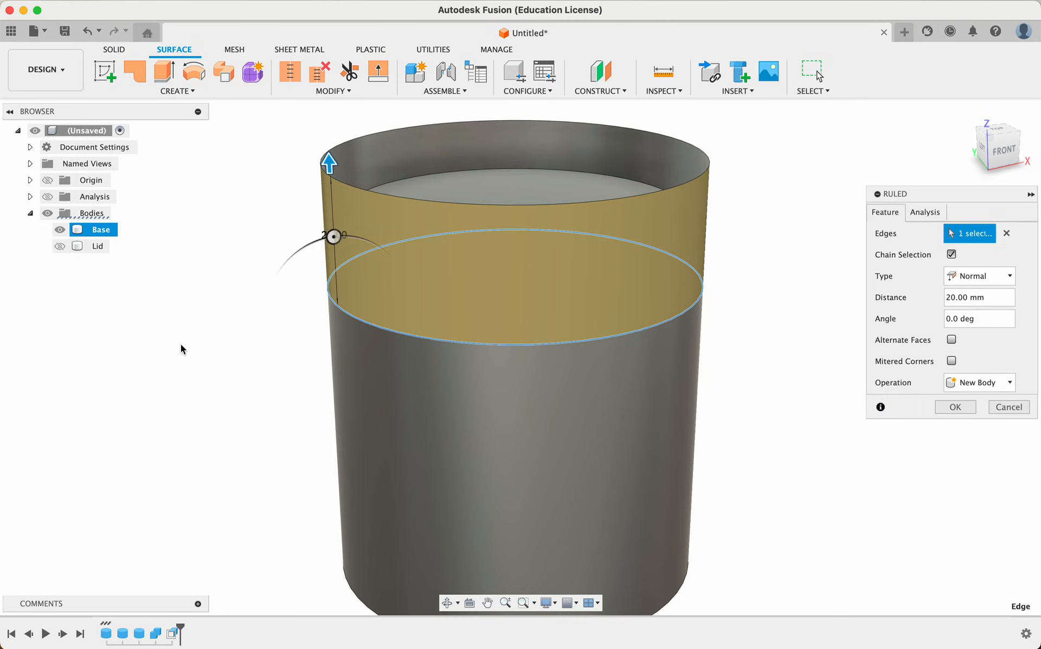
{"action": "scroll", "coordinate": [181, 349], "scroll_direction": "up", "scroll_amount": 5, "text": "shift"}
{"action": "scroll", "coordinate": [180, 350], "scroll_direction": "down", "scroll_amount": 7, "text": "shift"}
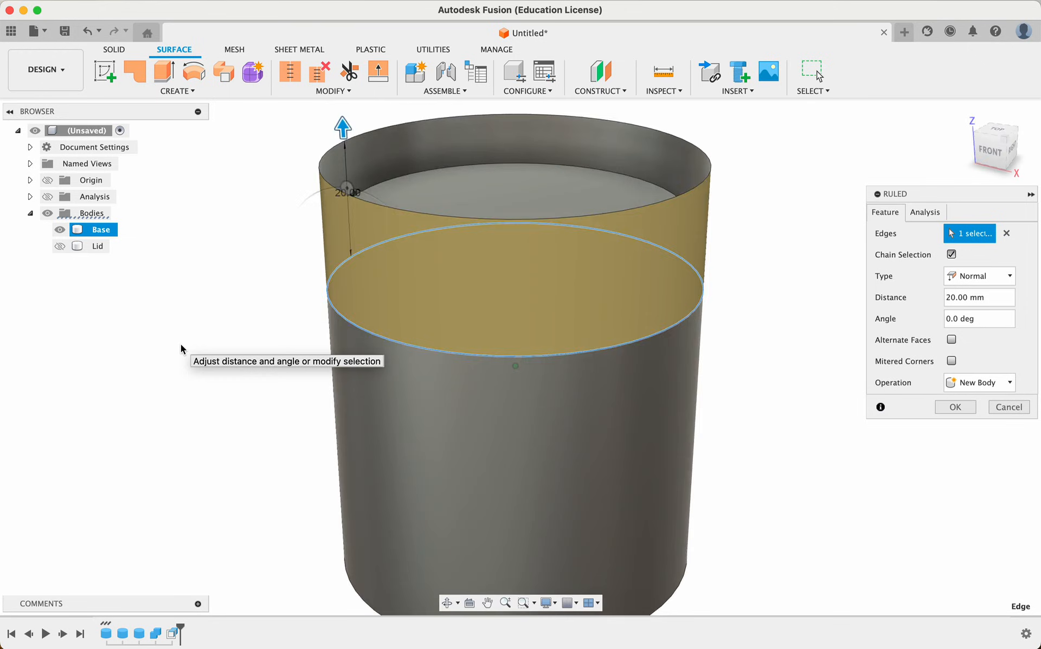
{"action": "scroll", "coordinate": [180, 350], "scroll_direction": "up", "scroll_amount": 5, "text": "shift"}
{"action": "scroll", "coordinate": [181, 350], "scroll_direction": "down", "scroll_amount": 7, "text": "shift"}
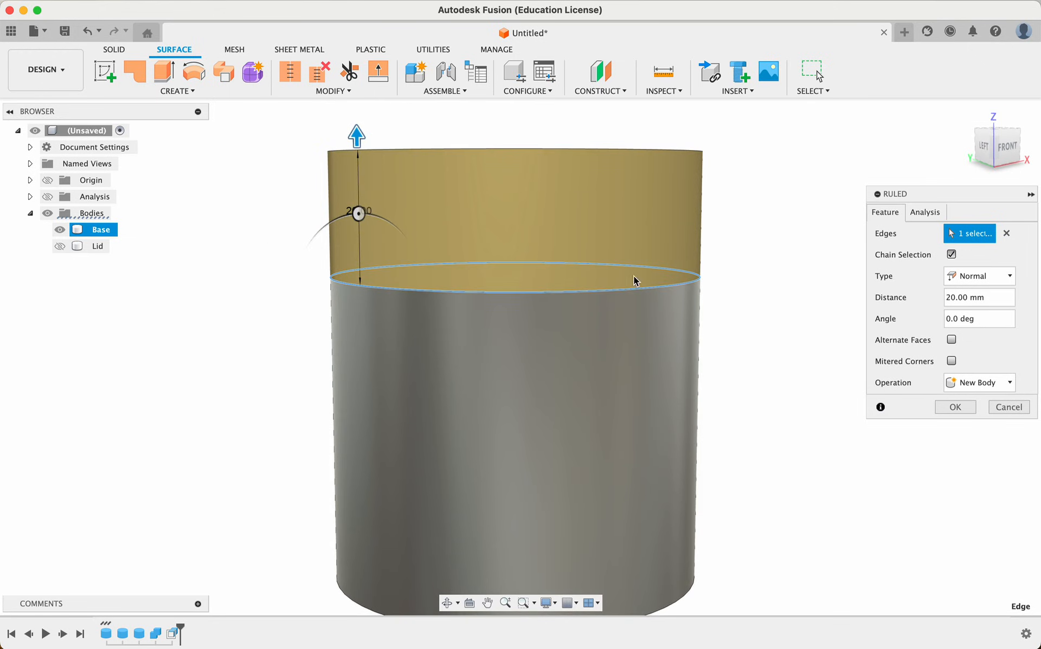
{"action": "scroll", "coordinate": [683, 296], "scroll_direction": "up", "scroll_amount": 4, "text": "shift"}
{"action": "scroll", "coordinate": [683, 296], "scroll_direction": "down", "scroll_amount": 4, "text": "shift"}
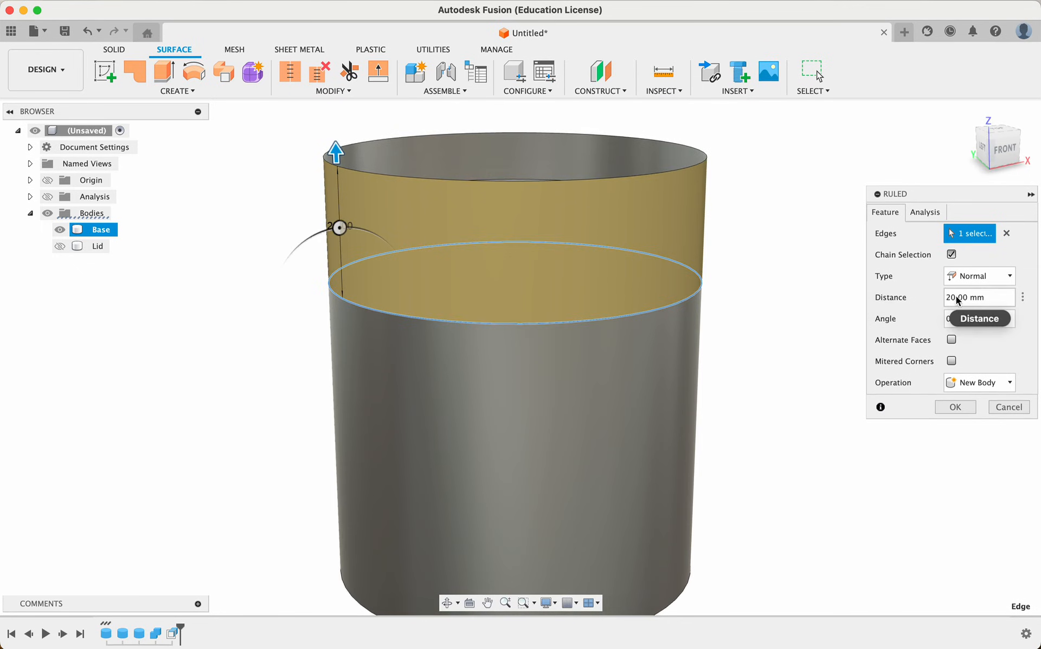
Step: Set the ruled surface's distance to 14 mm and create it as a new body
{"action": "left_click", "coordinate": [952, 297]}
{"action": "left_click_drag", "start_coordinate": [952, 297], "coordinate": [944, 297]}
{"action": "type", "text": "14"}
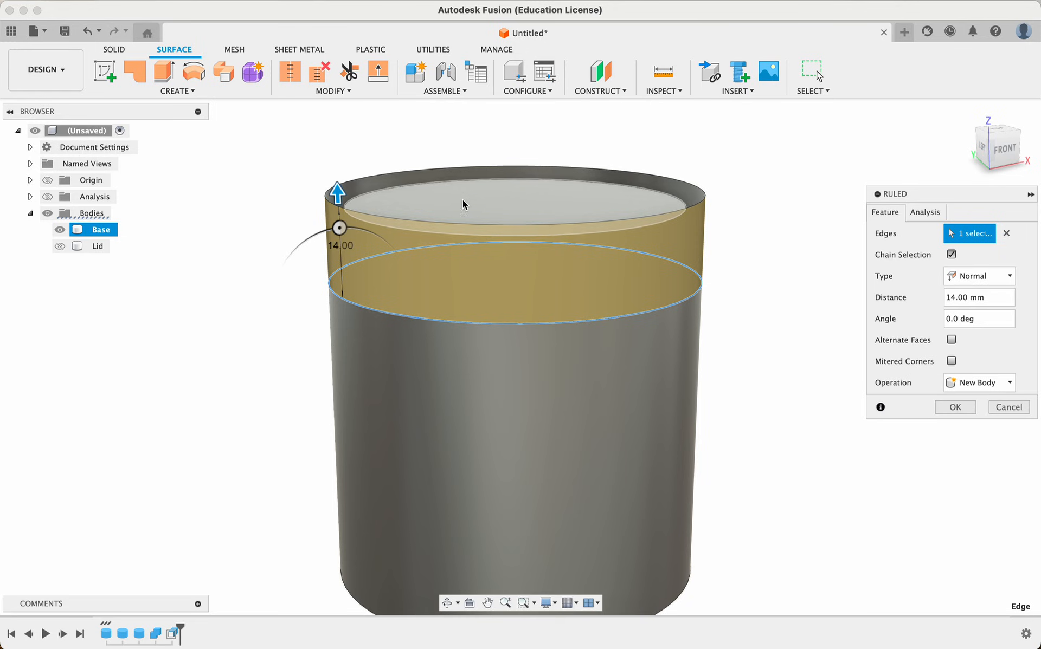
{"action": "left_click", "coordinate": [953, 407]}
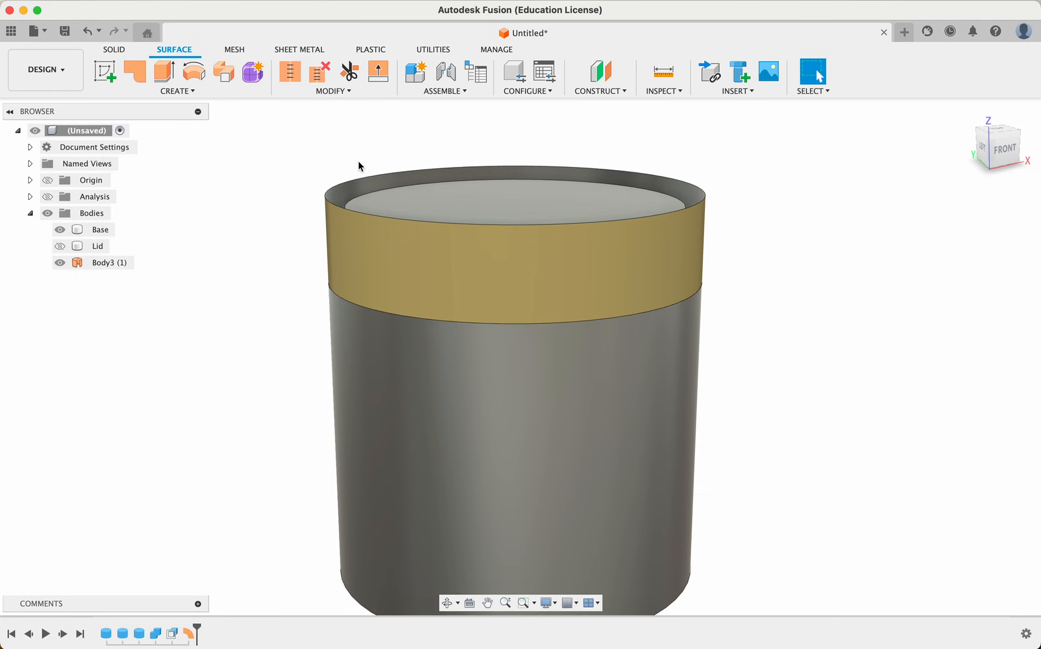
Step: Patch the open upper edge of the ruled surface as a new body
{"action": "left_click", "coordinate": [139, 77]}
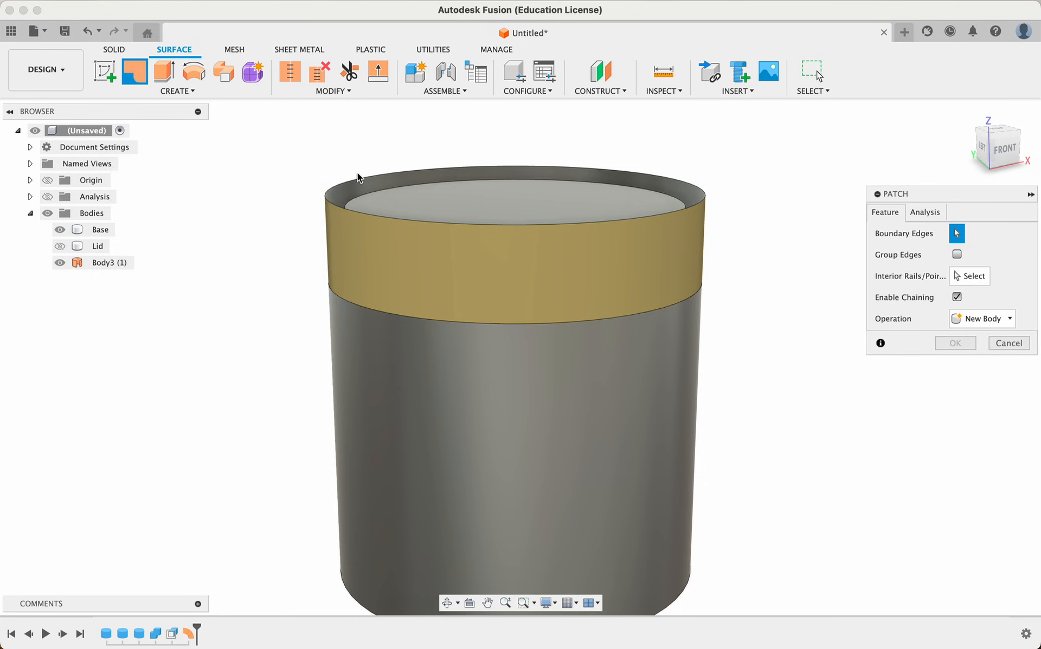
{"action": "left_click", "coordinate": [358, 183]}
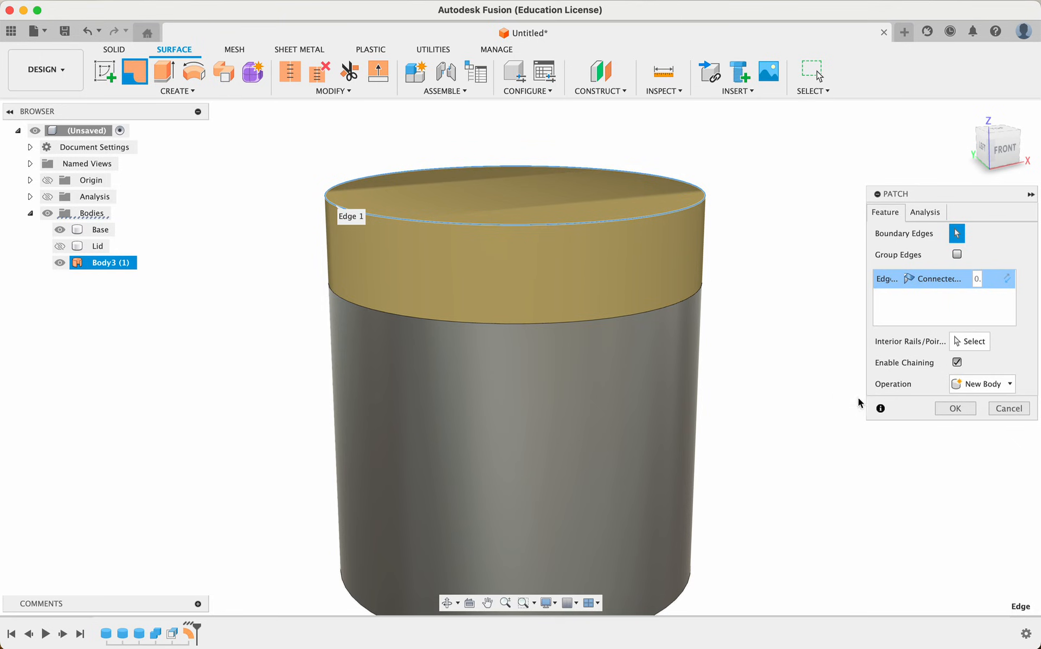
{"action": "left_click", "coordinate": [955, 409]}
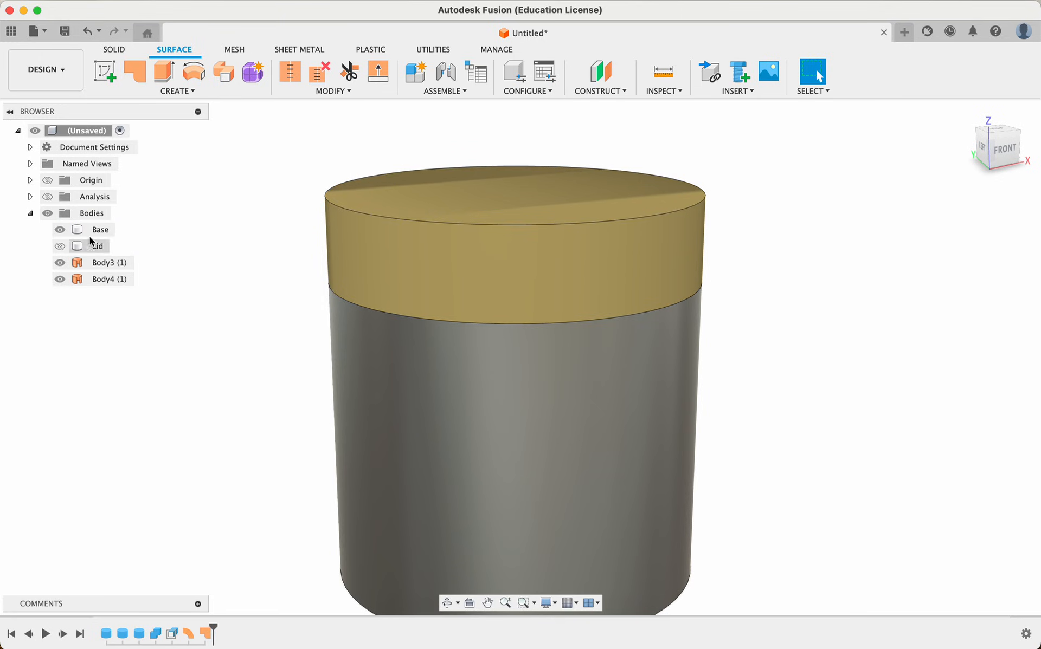
Step: Hide the Base, examine the surfaces from their open underside, and toggle each surface body's visibility off and back on
{"action": "left_click", "coordinate": [59, 230]}
{"action": "scroll", "coordinate": [202, 381], "scroll_direction": "down", "scroll_amount": 15, "text": "shift"}
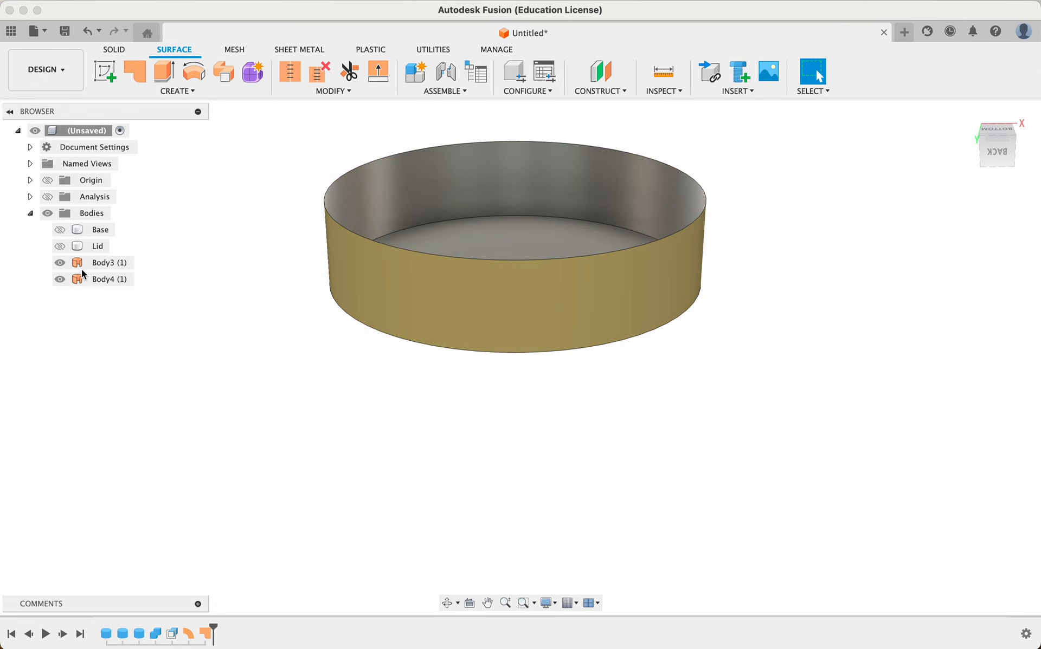
{"action": "scroll", "coordinate": [161, 383], "scroll_direction": "down", "scroll_amount": 10, "text": "shift"}
{"action": "scroll", "coordinate": [162, 384], "scroll_direction": "down", "scroll_amount": 5, "text": "shift"}
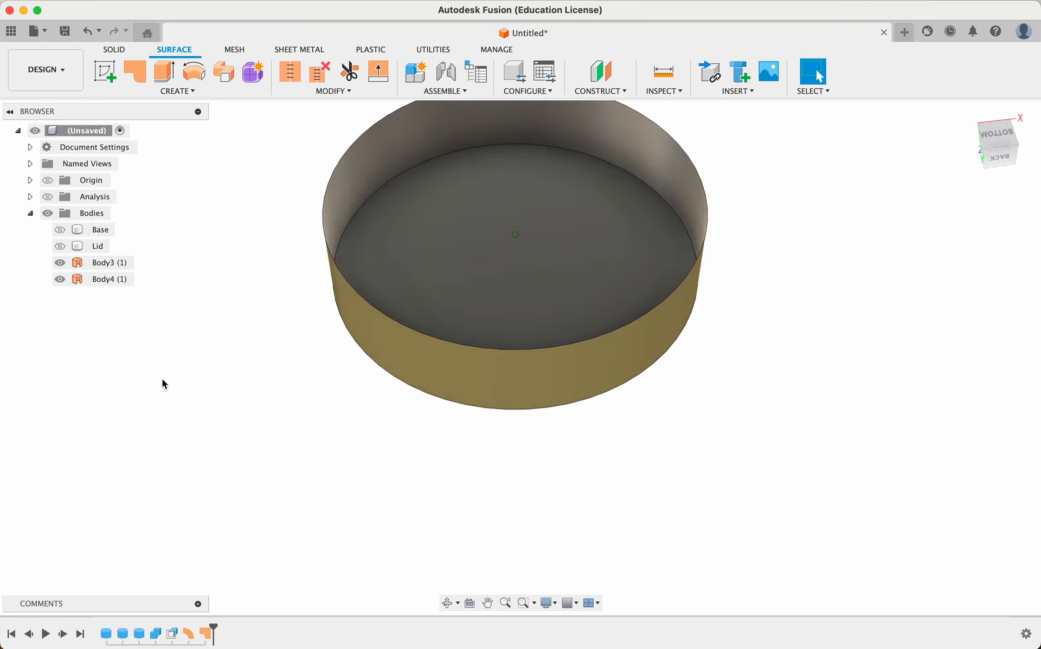
{"action": "left_click", "coordinate": [60, 279]}
{"action": "left_click", "coordinate": [61, 263]}
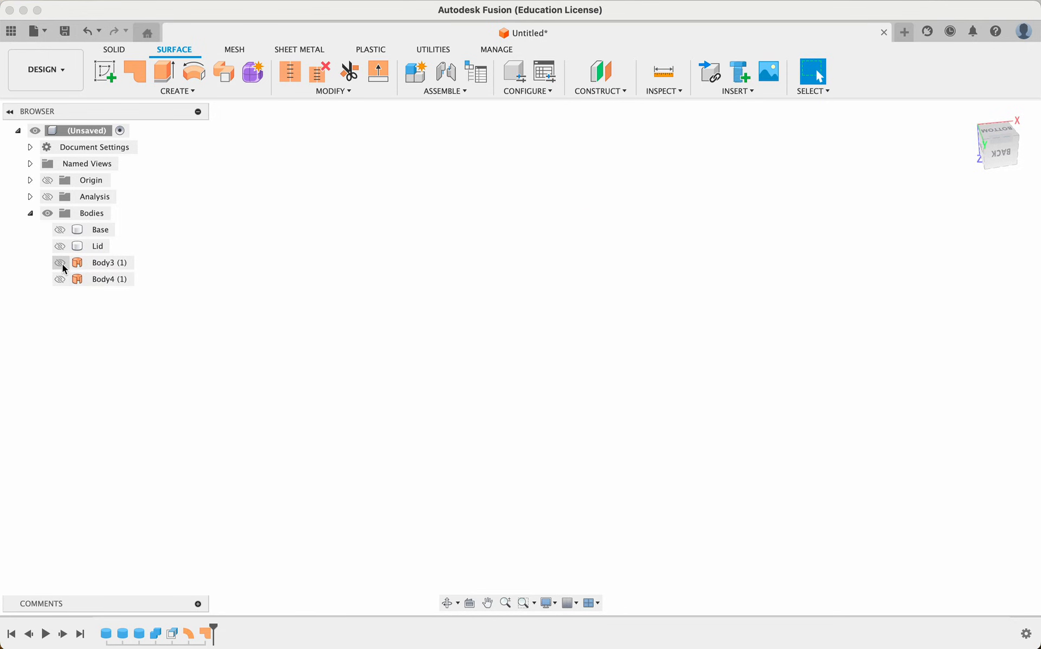
{"action": "left_click", "coordinate": [59, 279]}
{"action": "left_click", "coordinate": [61, 266]}
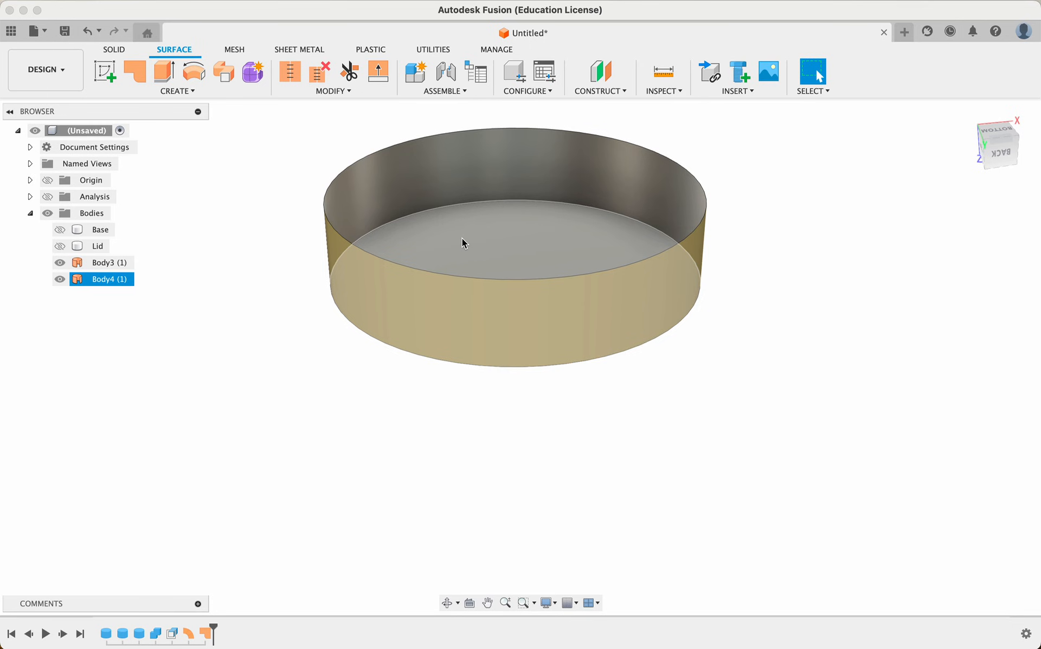
Step: Thicken the ruled wall and the patched circular surface together by 2 mm to one side as a new body
{"action": "left_click", "coordinate": [491, 240]}
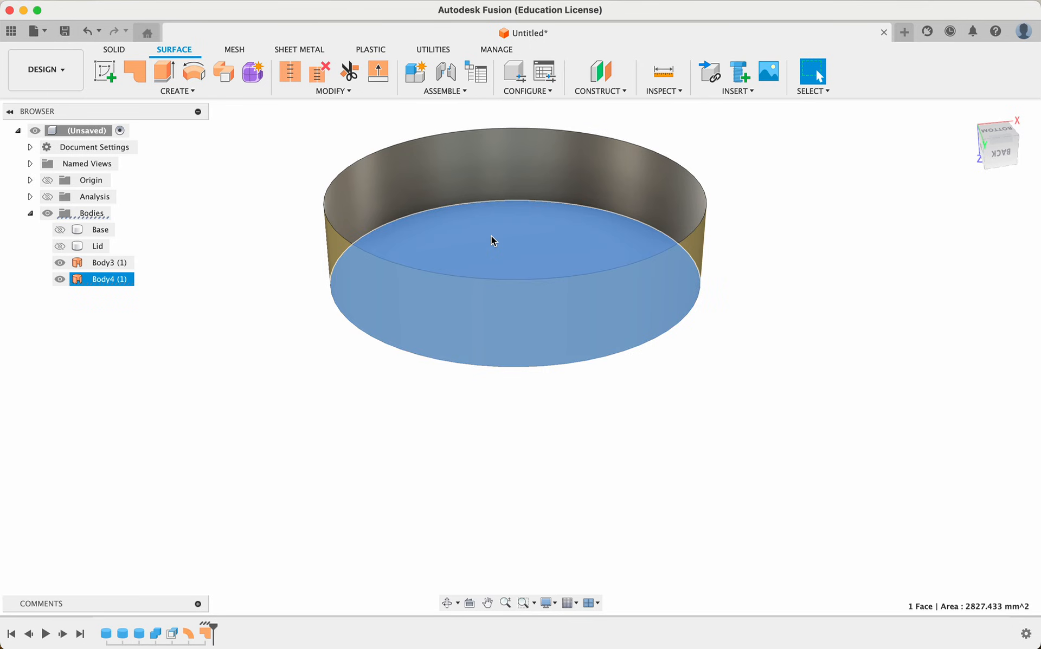
{"action": "scroll", "coordinate": [491, 236], "scroll_direction": "up", "scroll_amount": 5, "text": "shift"}
{"action": "scroll", "coordinate": [491, 236], "scroll_direction": "down", "scroll_amount": 8, "text": "shift"}
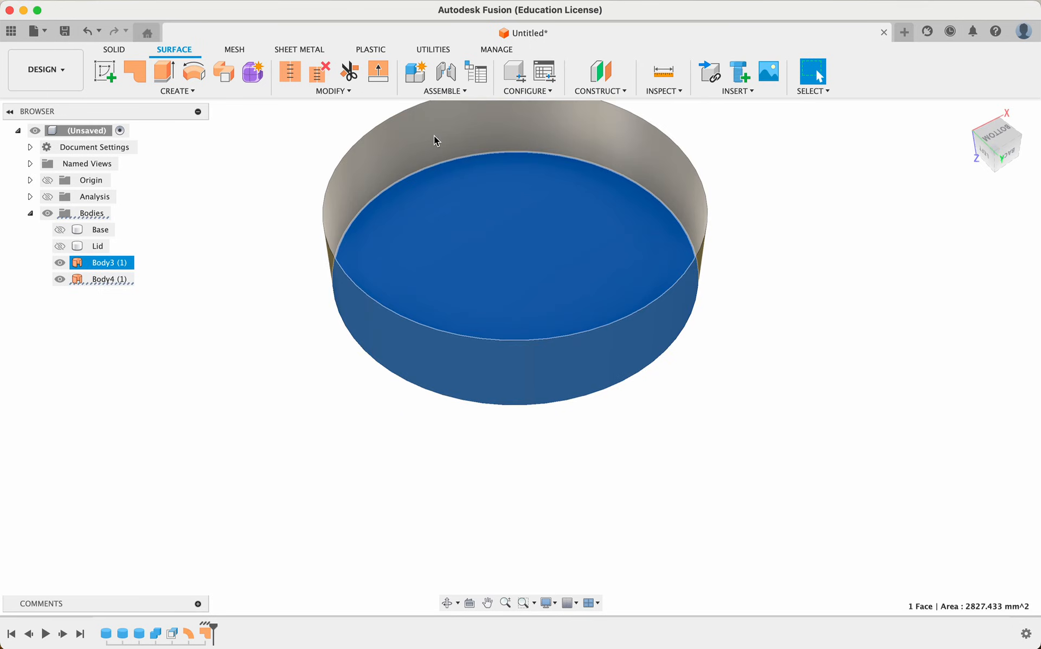
{"action": "left_click", "coordinate": [443, 136], "text": "shift"}
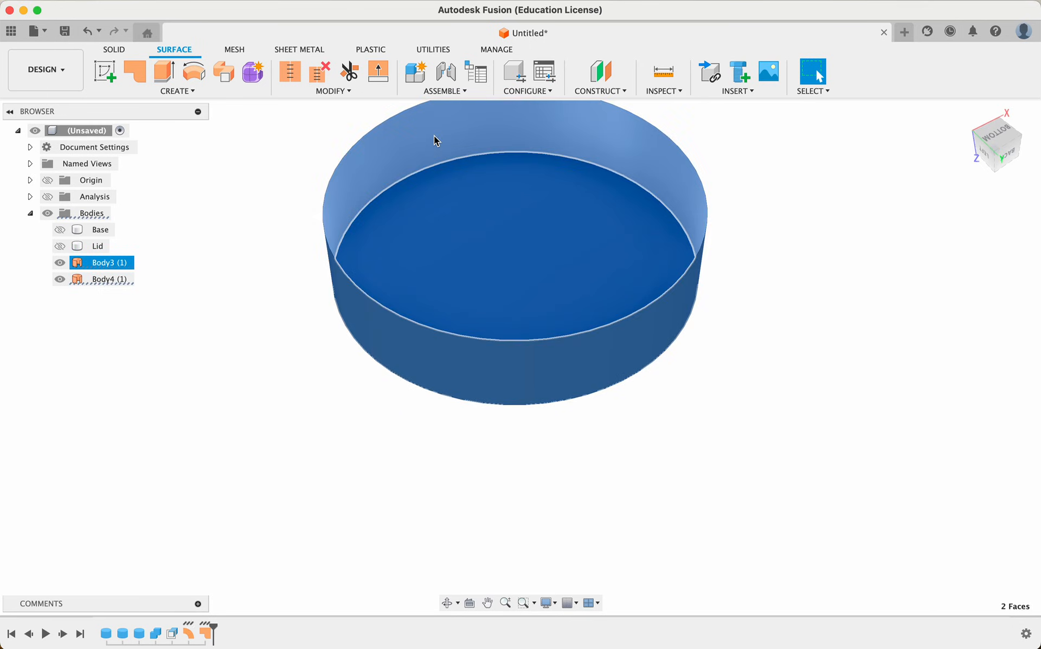
{"action": "left_click", "coordinate": [183, 94]}
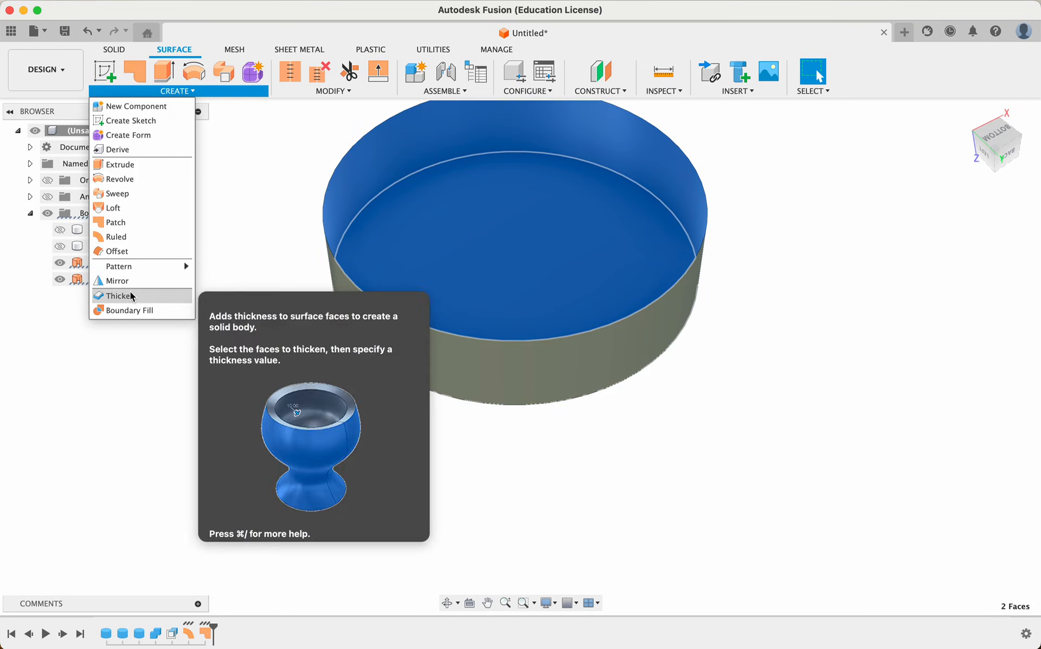
{"action": "left_click", "coordinate": [122, 296]}
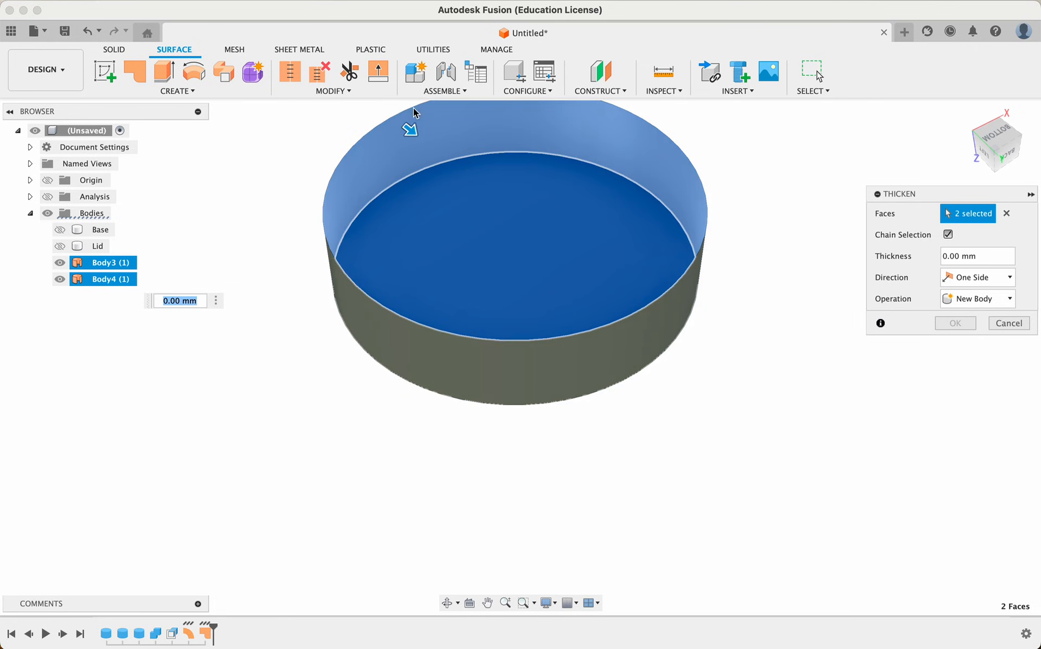
{"action": "type", "text": "2"}
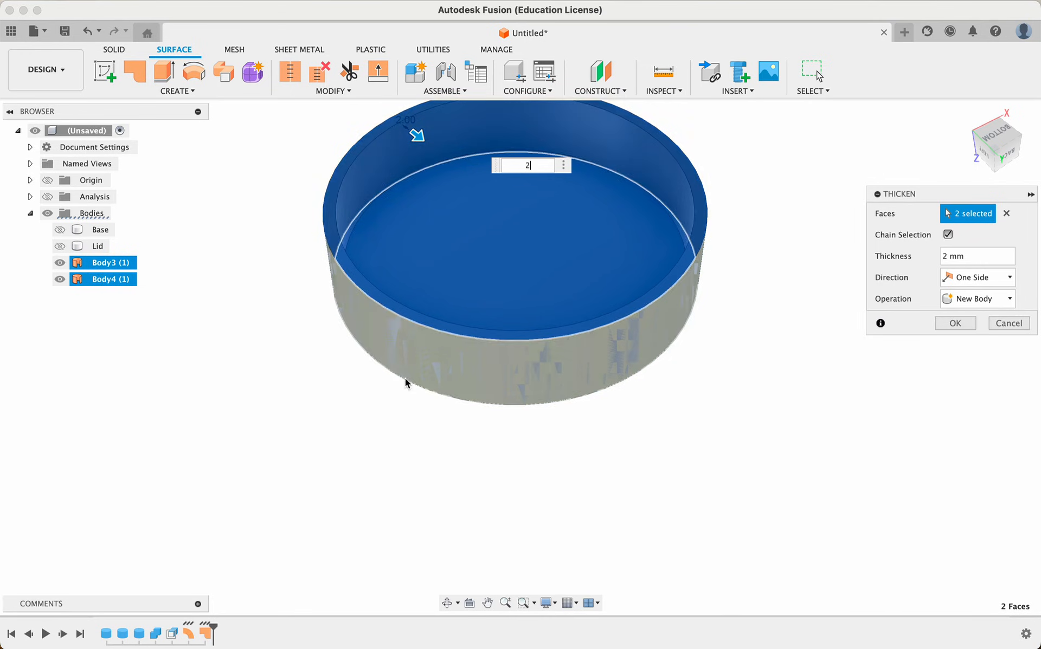
{"action": "left_click", "coordinate": [955, 323]}
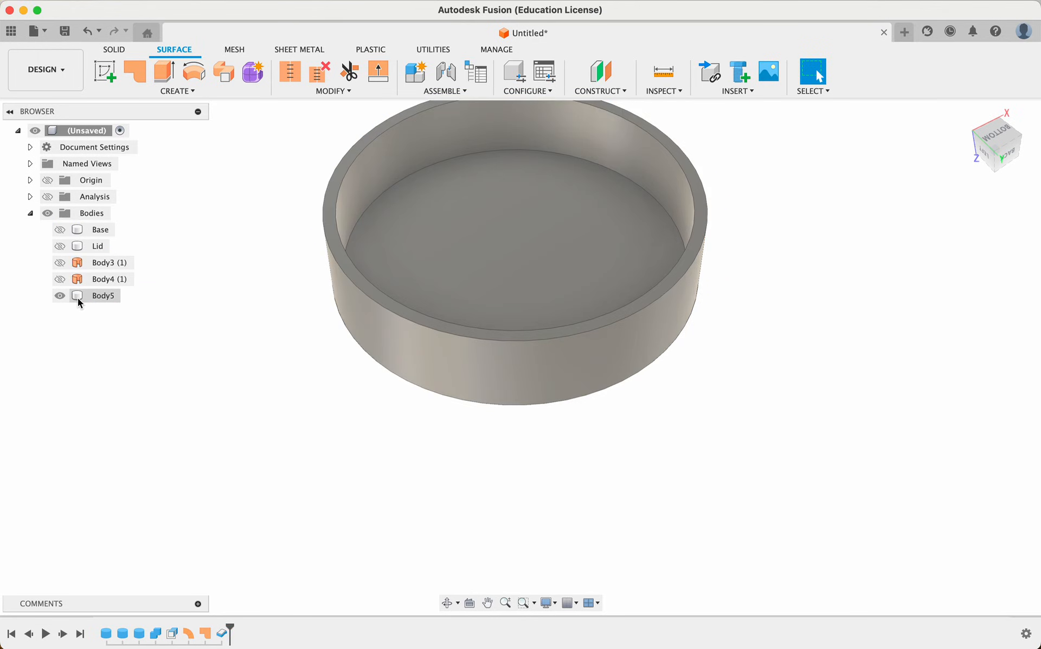
Step: Remove the ruled and patch surface bodies, keeping the thickened solid body
{"action": "left_click", "coordinate": [78, 280]}
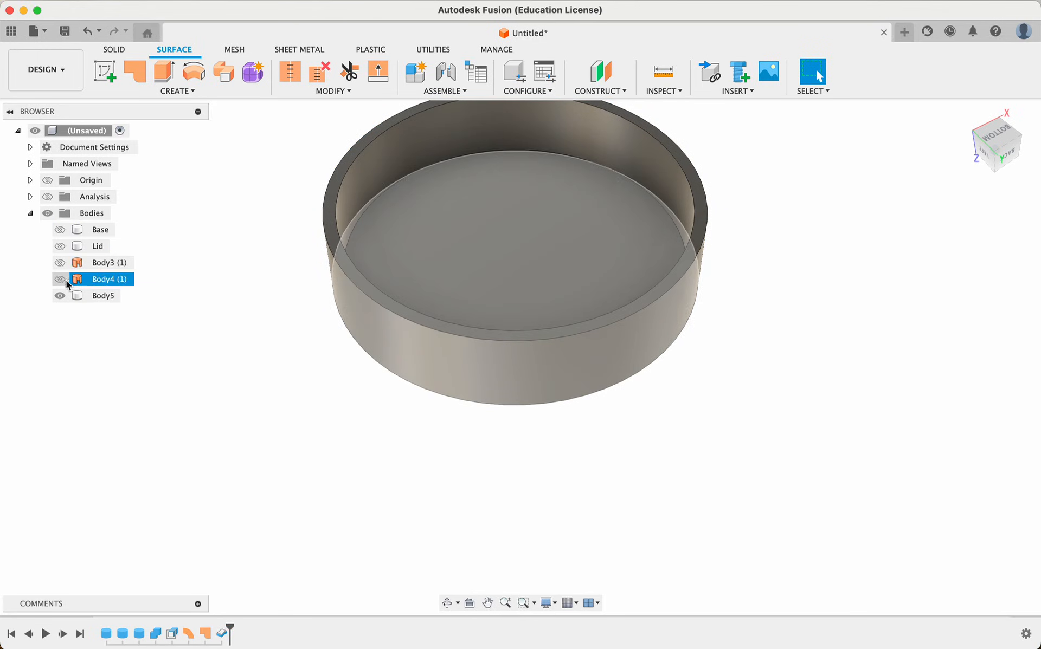
{"action": "left_click", "coordinate": [80, 264], "text": "shift"}
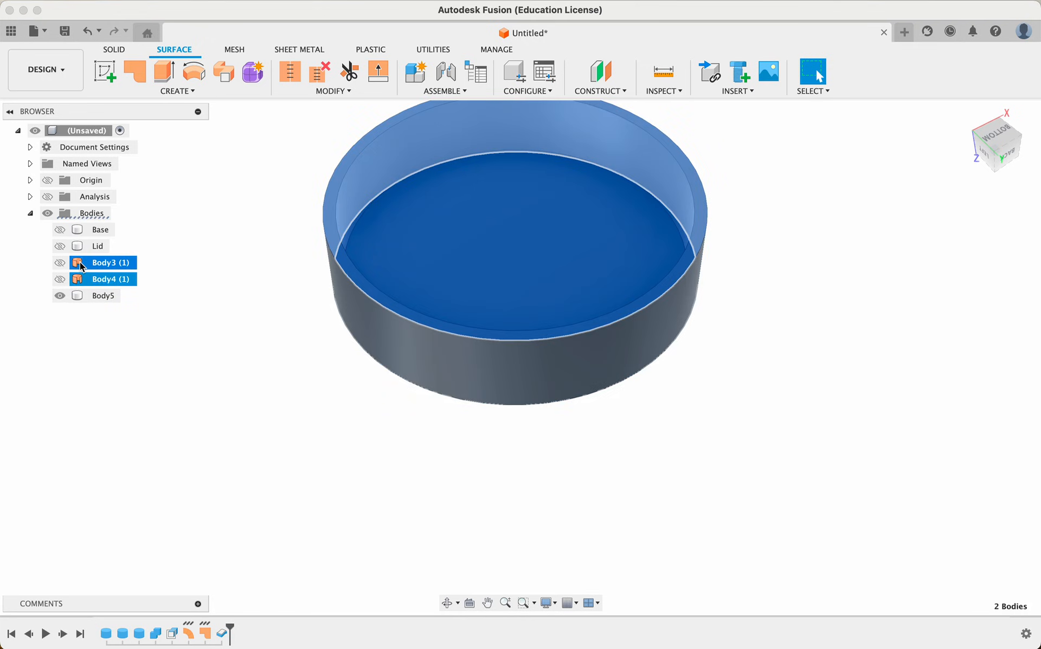
{"action": "right_click", "coordinate": [80, 265]}
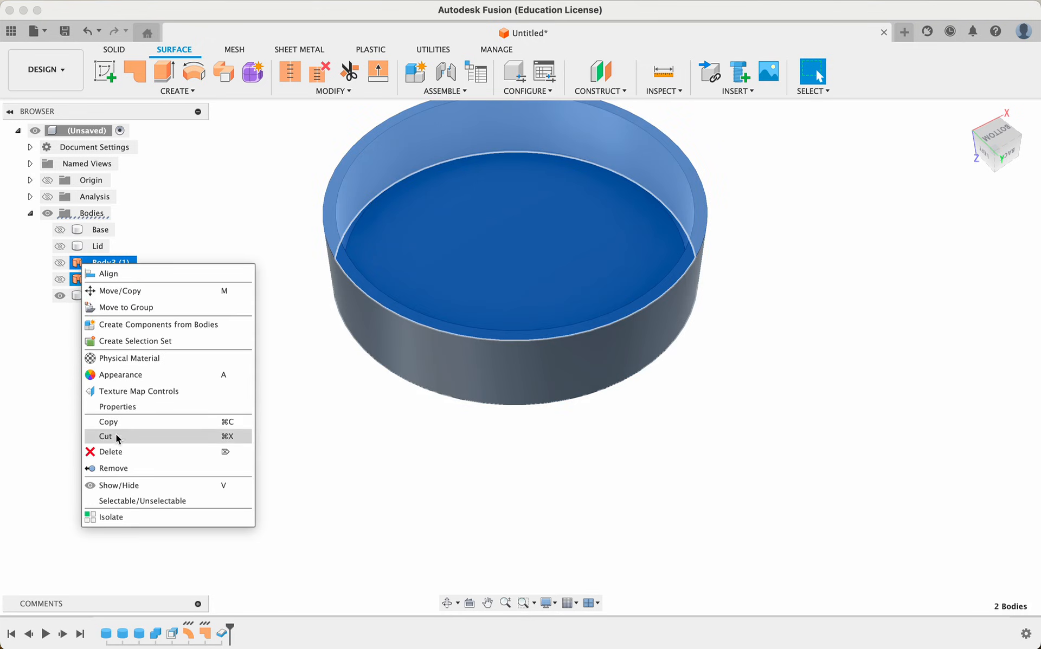
{"action": "left_click", "coordinate": [119, 469]}
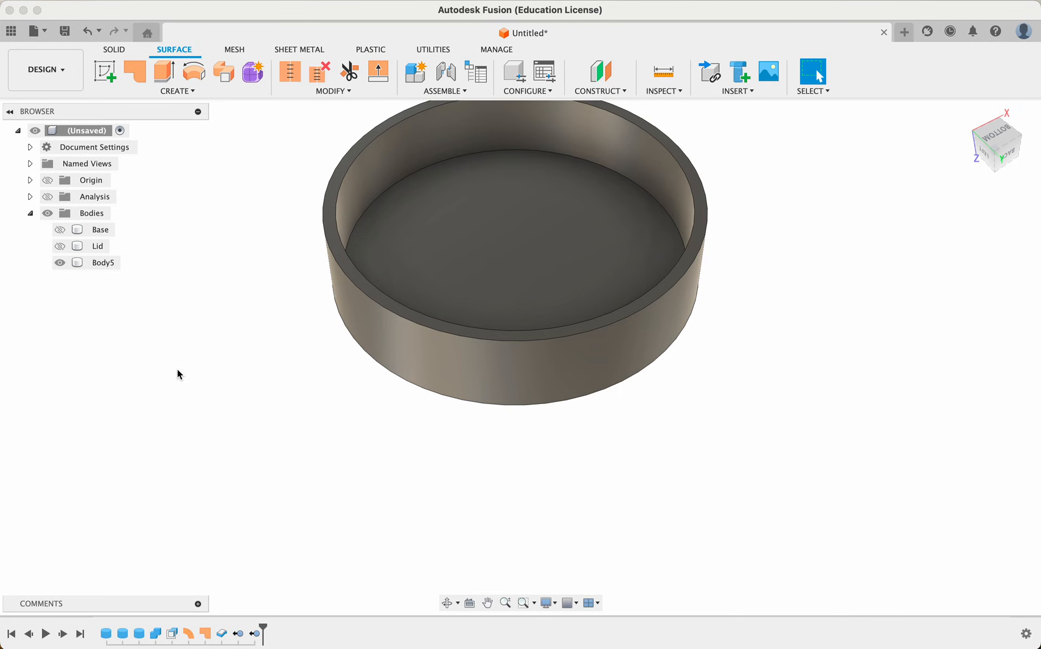
Step: Show the Base and turn on the section analysis to examine how the thickened lid fits over its neck
{"action": "scroll", "coordinate": [177, 374], "scroll_direction": "down", "scroll_amount": 15, "text": "shift"}
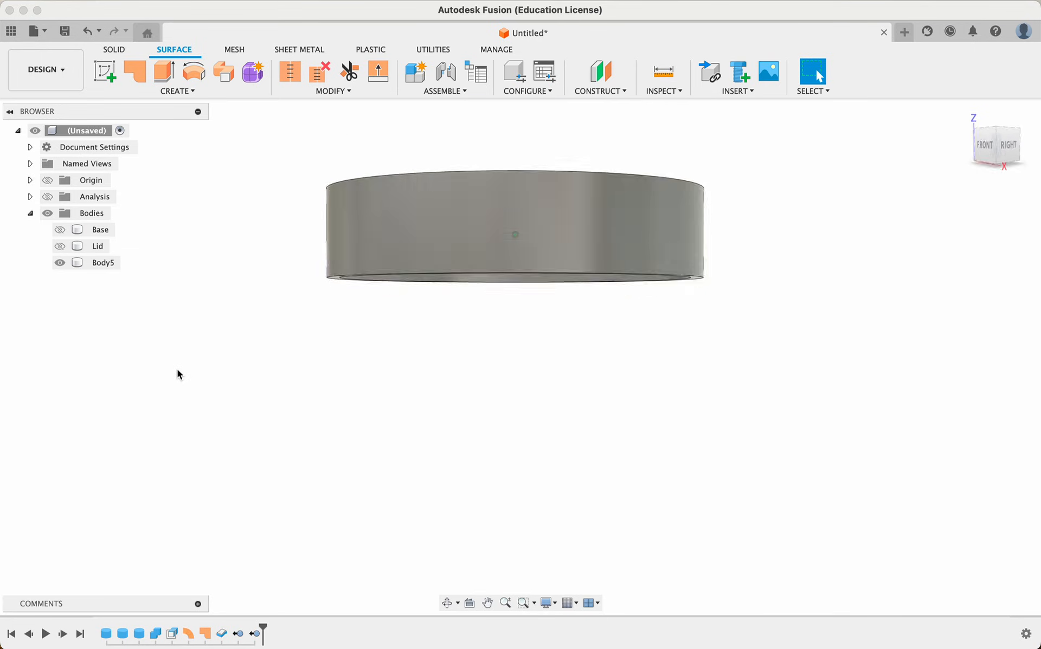
{"action": "left_click", "coordinate": [60, 229]}
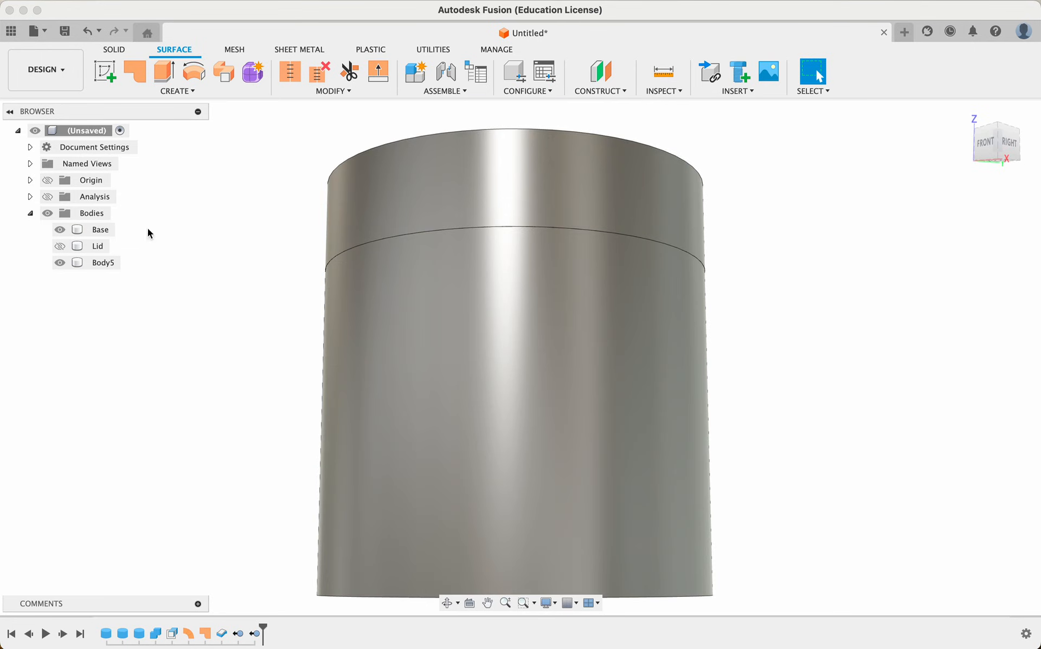
{"action": "left_click", "coordinate": [48, 198]}
{"action": "scroll", "coordinate": [315, 310], "scroll_direction": "down", "scroll_amount": 5, "text": "shift"}
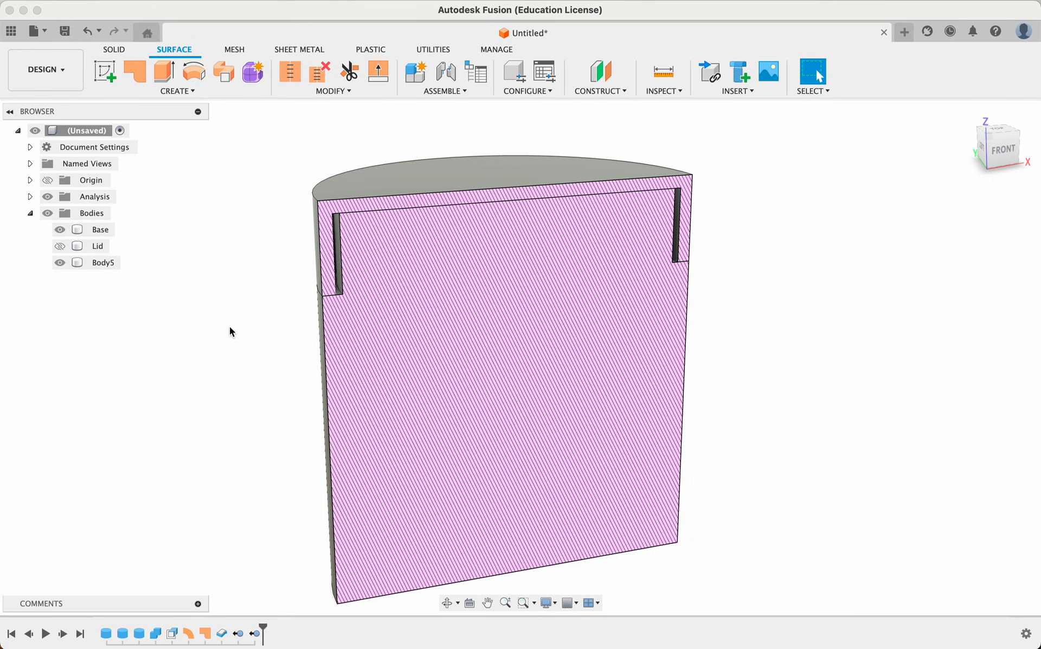
{"action": "scroll", "coordinate": [232, 332], "scroll_direction": "down", "scroll_amount": 3, "text": "shift"}
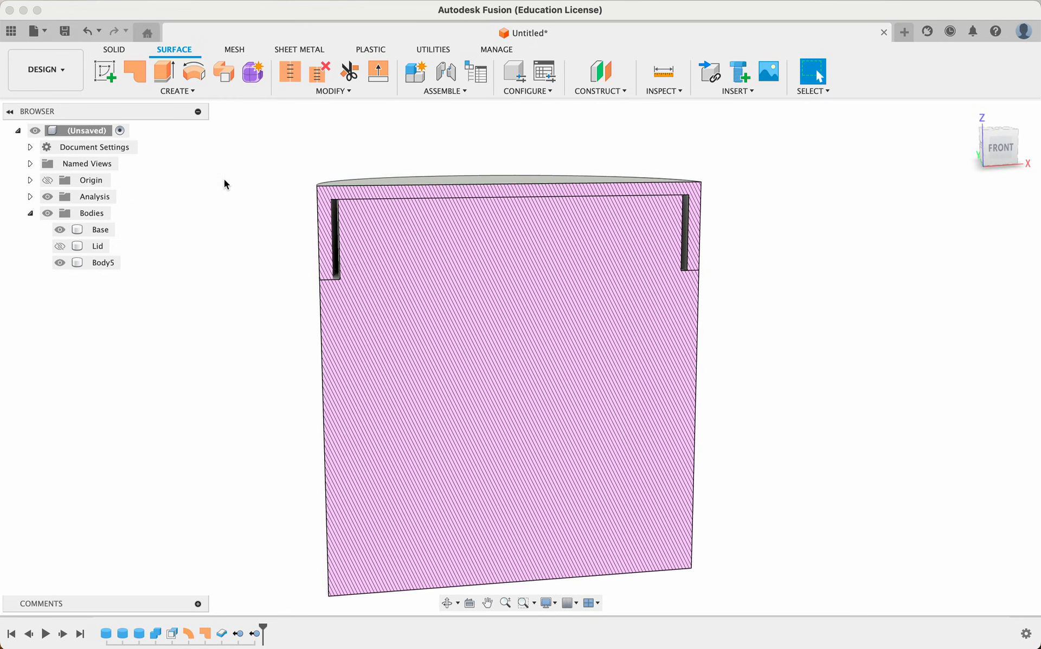
{"action": "scroll", "coordinate": [222, 188], "scroll_direction": "up", "scroll_amount": 2, "text": "shift"}
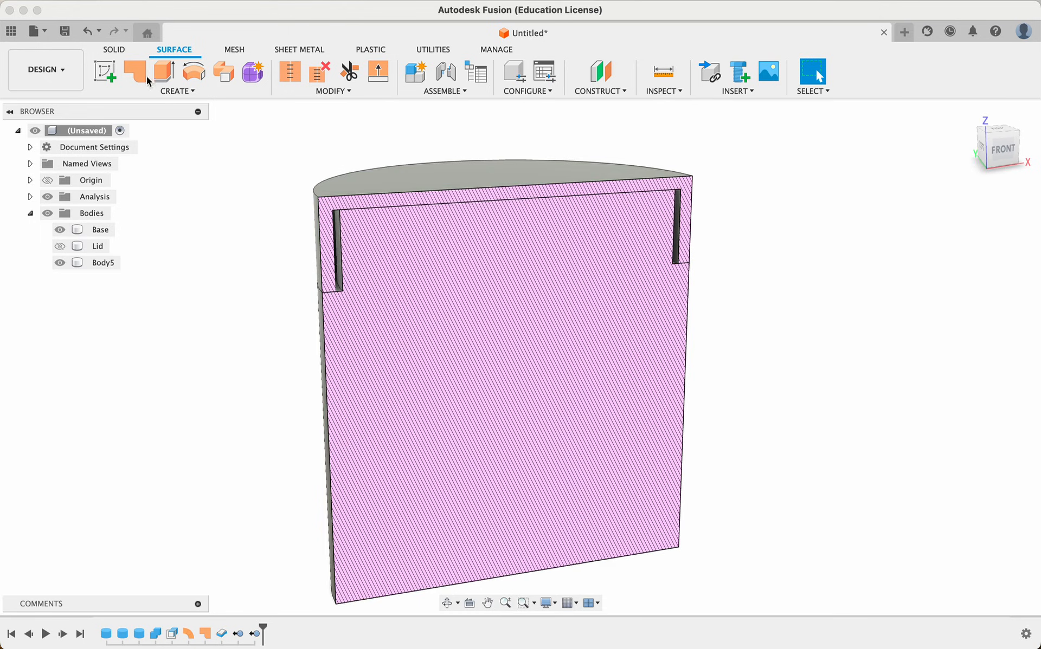
Step: Remove the thickened lid body, Body5, from the design
{"action": "left_click", "coordinate": [115, 49]}
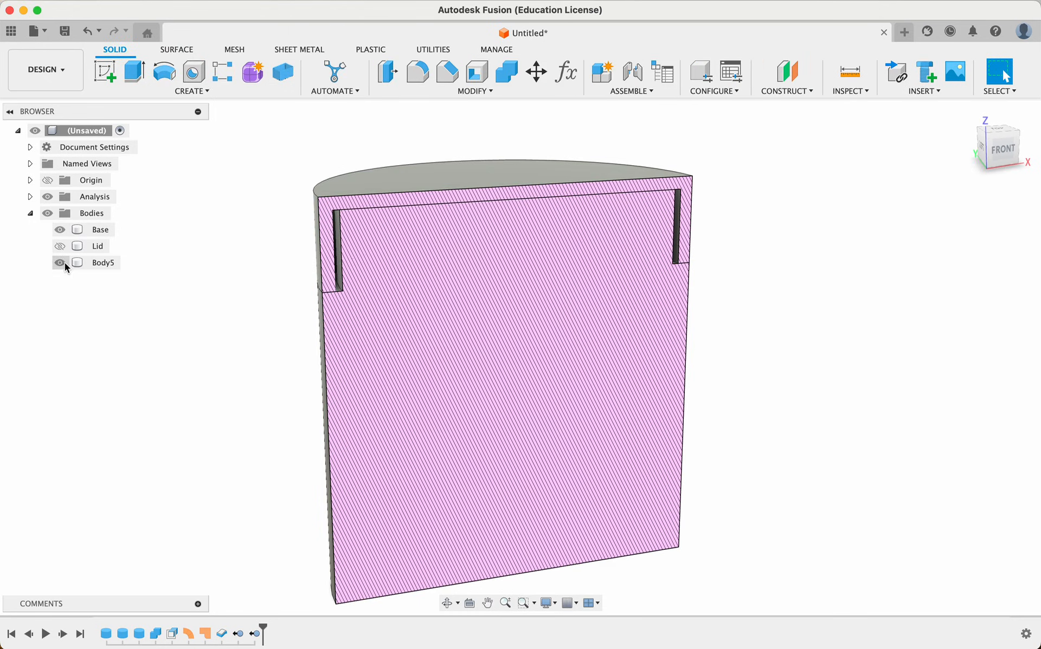
{"action": "left_click", "coordinate": [61, 246]}
{"action": "left_click", "coordinate": [76, 262]}
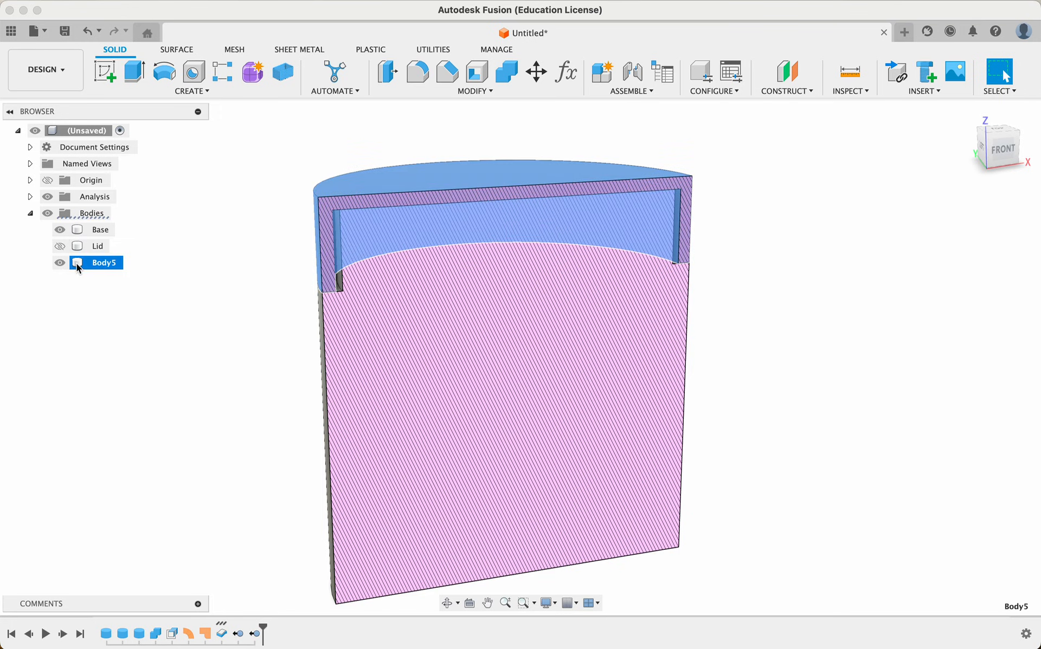
{"action": "right_click", "coordinate": [76, 263]}
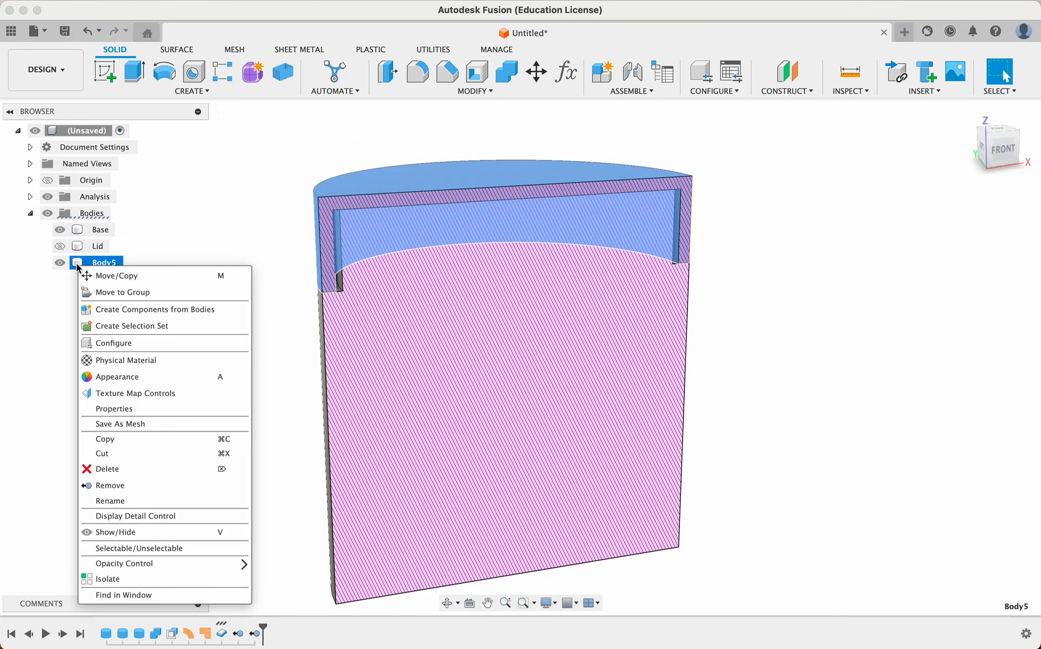
{"action": "left_click", "coordinate": [112, 486]}
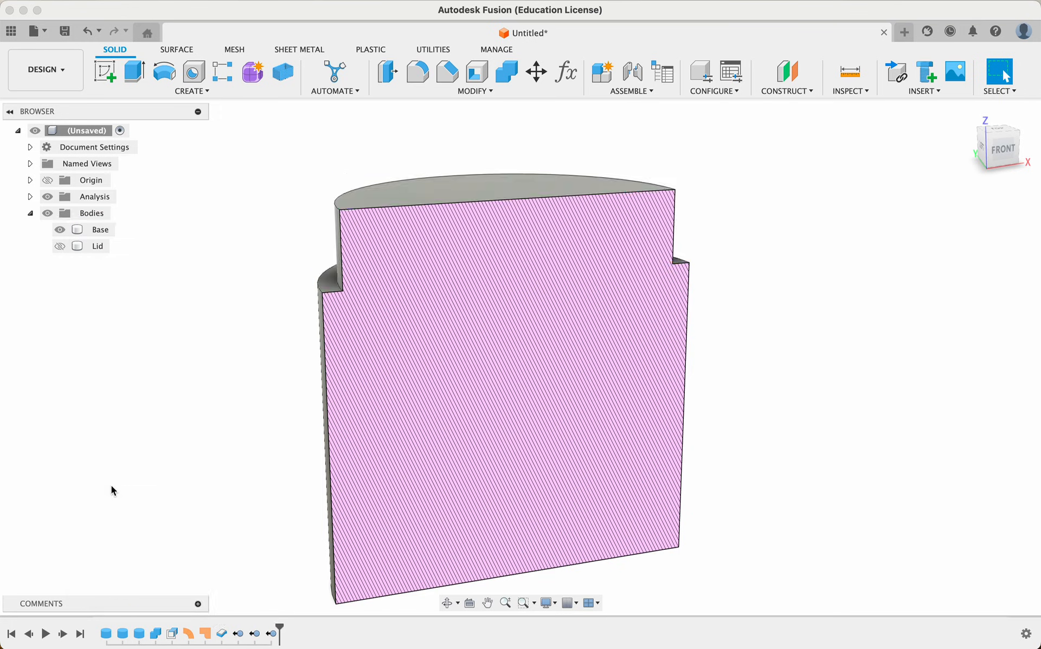
Step: Turn off the section analysis, inspect the original Lid with the Base hidden, and leave only the Base visible
{"action": "left_click", "coordinate": [47, 197]}
{"action": "left_click", "coordinate": [60, 247]}
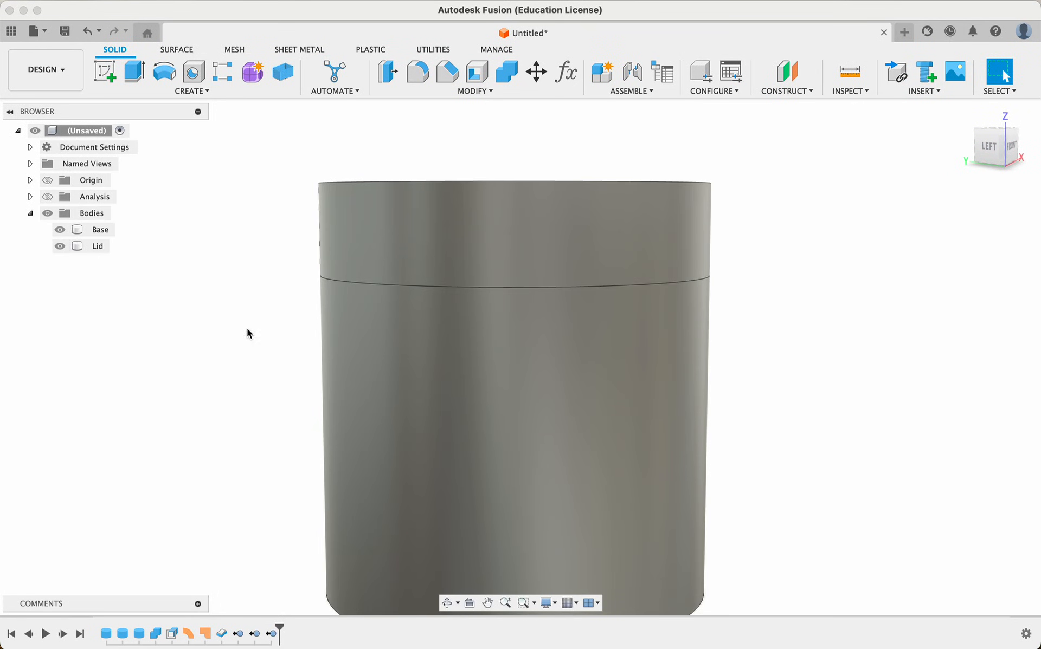
{"action": "left_click", "coordinate": [65, 231]}
{"action": "left_click", "coordinate": [65, 232]}
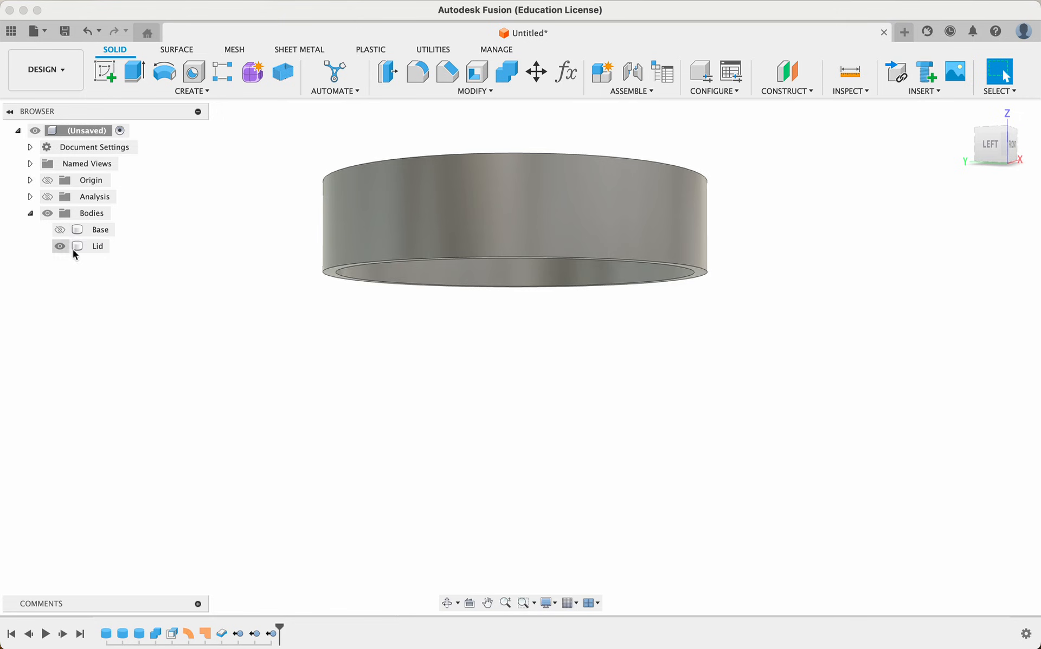
{"action": "scroll", "coordinate": [191, 320], "scroll_direction": "down", "scroll_amount": 5, "text": "shift"}
{"action": "scroll", "coordinate": [190, 319], "scroll_direction": "up", "scroll_amount": 5, "text": "shift"}
{"action": "left_click", "coordinate": [60, 230]}
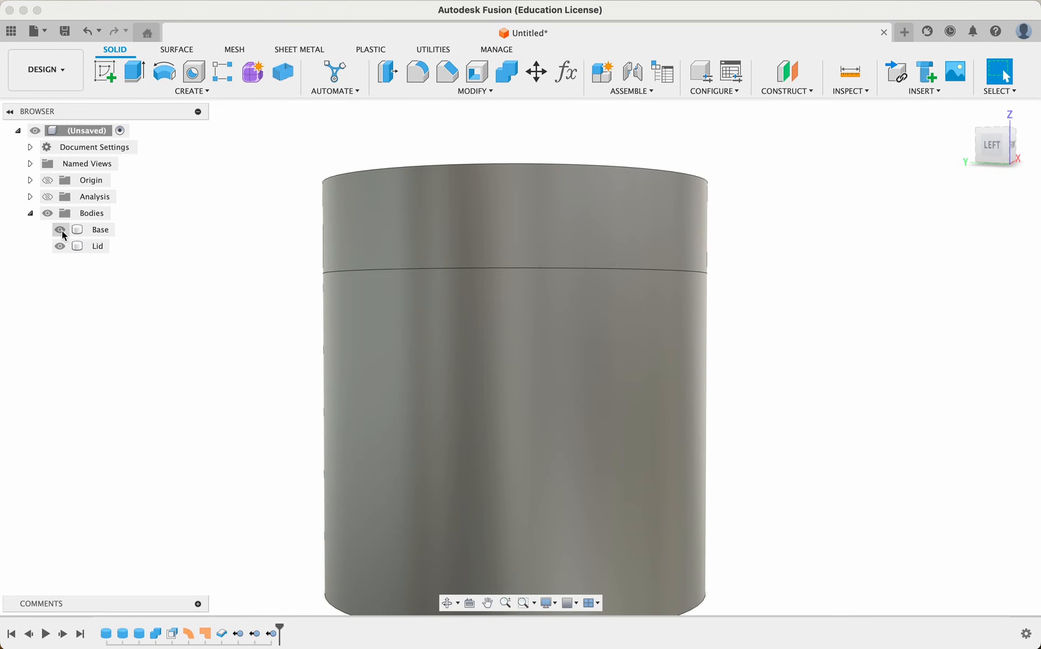
{"action": "left_click", "coordinate": [60, 246]}
{"action": "scroll", "coordinate": [141, 275], "scroll_direction": "up", "scroll_amount": 5, "text": "shift"}
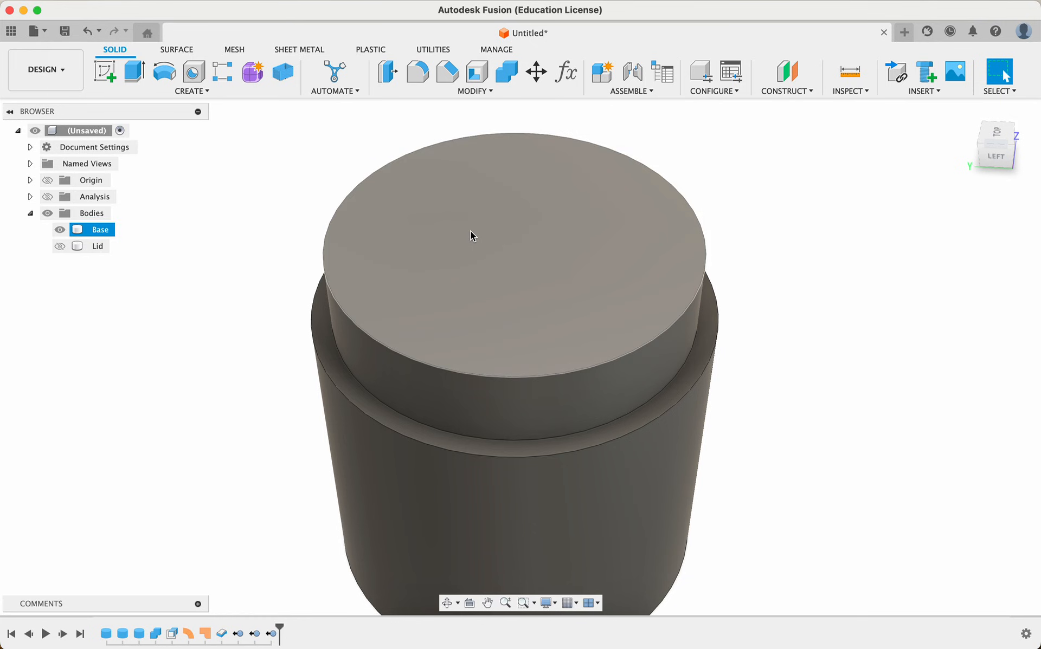
Step: Measure the distance between the Base's bottom face and the top face of its neck
{"action": "left_click", "coordinate": [470, 229]}
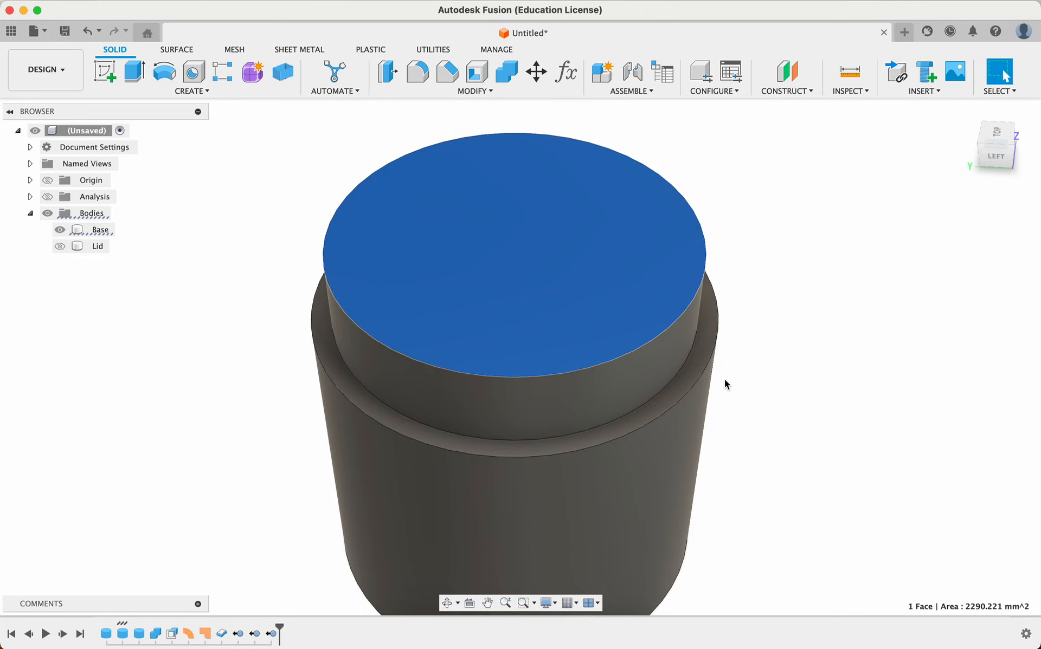
{"action": "middle_click_drag", "start_coordinate": [724, 379], "coordinate": [698, 371], "text": "shift"}
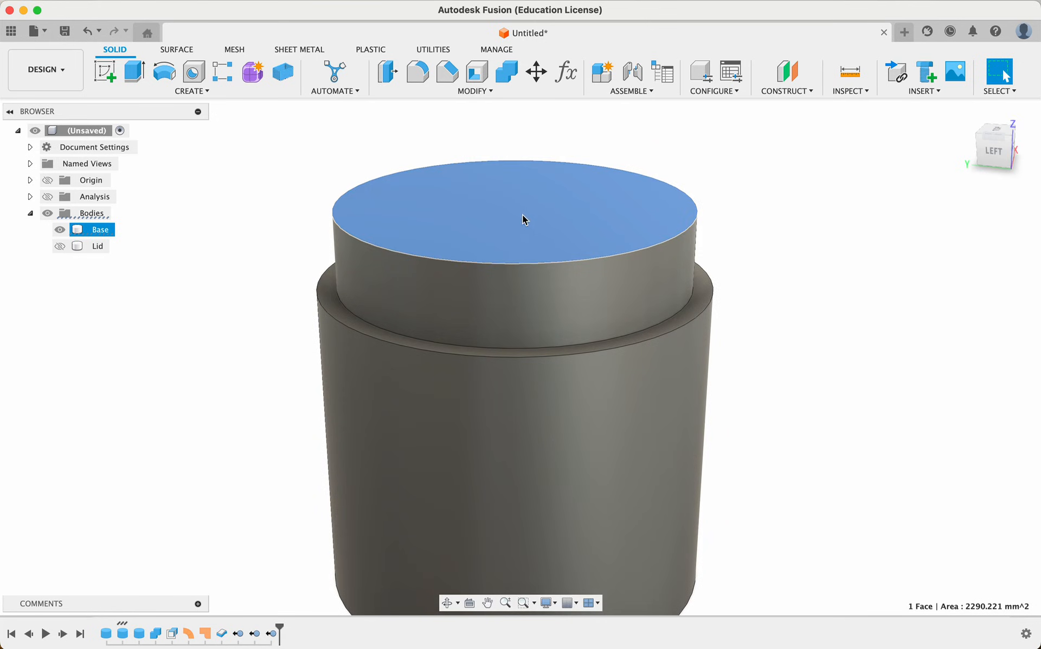
{"action": "middle_click_drag", "start_coordinate": [239, 268], "coordinate": [239, 268], "text": "shift"}
{"action": "left_click", "coordinate": [448, 468]}
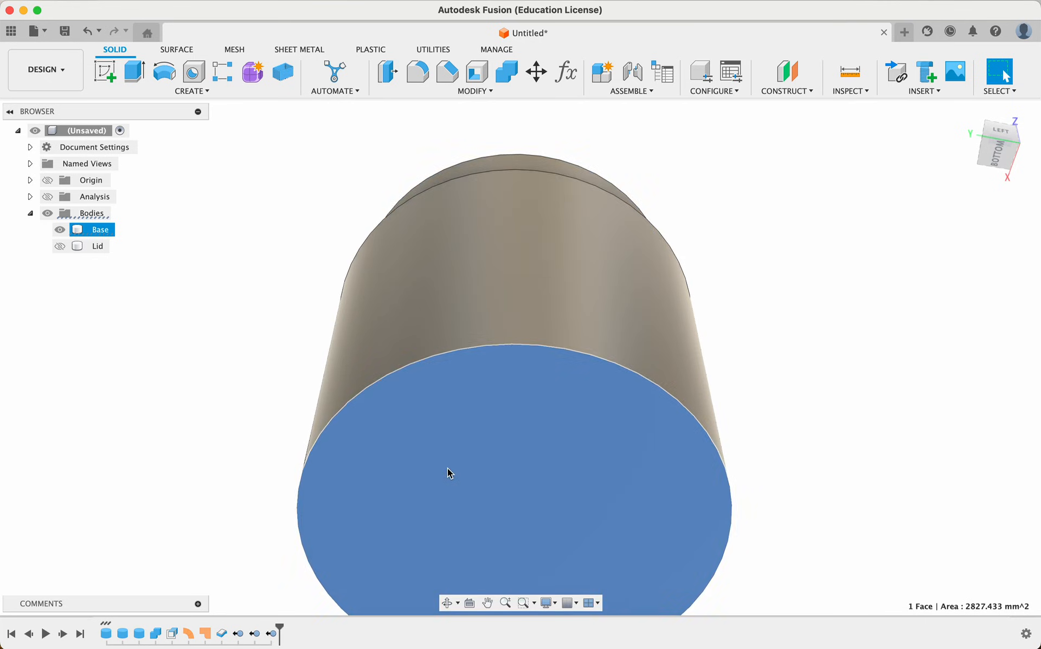
{"action": "middle_click_drag", "start_coordinate": [447, 468], "coordinate": [520, 194], "text": "shift"}
{"action": "left_click", "coordinate": [524, 204], "text": "shift"}
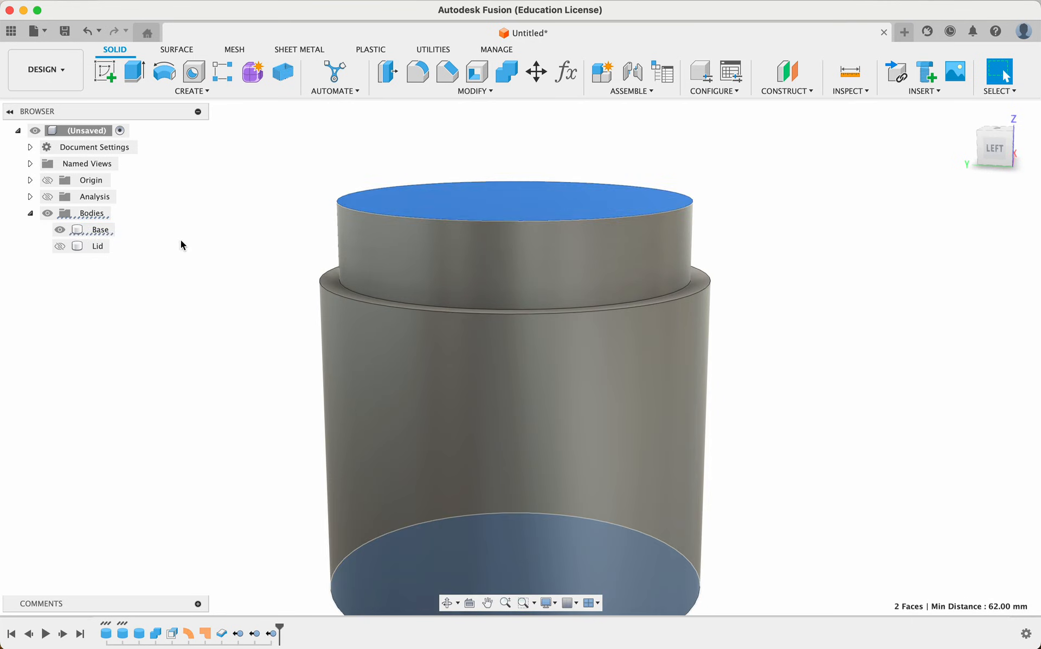
{"action": "left_click", "coordinate": [238, 228]}
{"action": "middle_click_drag", "start_coordinate": [238, 227], "coordinate": [242, 234], "text": "shift"}
Step: Shell the Base open at its top face with a 2 mm inside thickness
{"action": "left_click", "coordinate": [369, 247]}
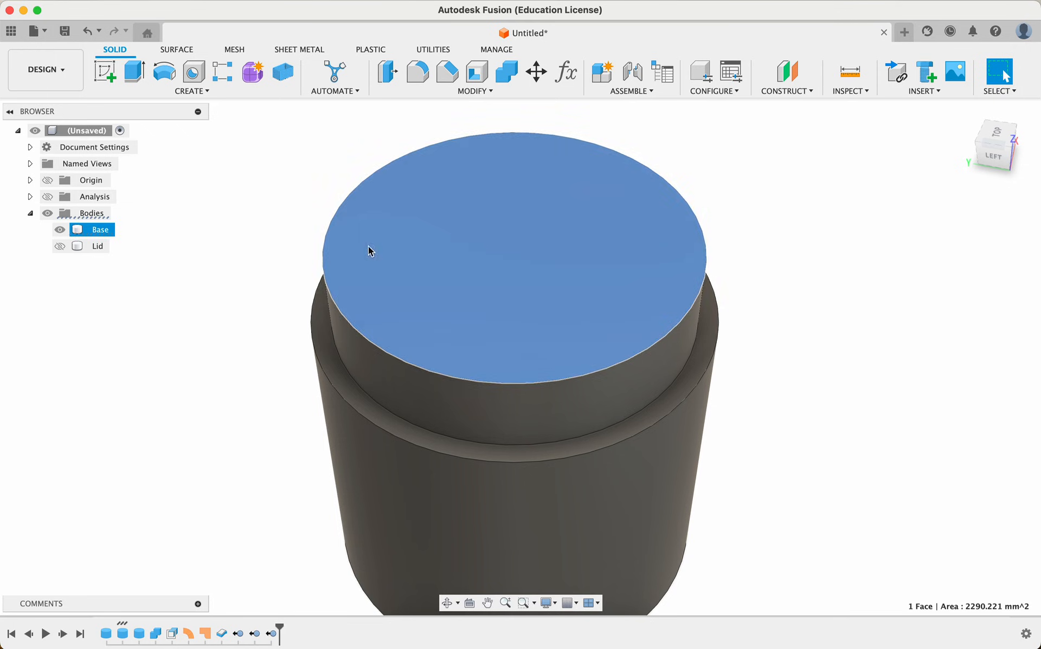
{"action": "scroll", "coordinate": [222, 277], "scroll_direction": "down", "scroll_amount": 5, "text": "shift"}
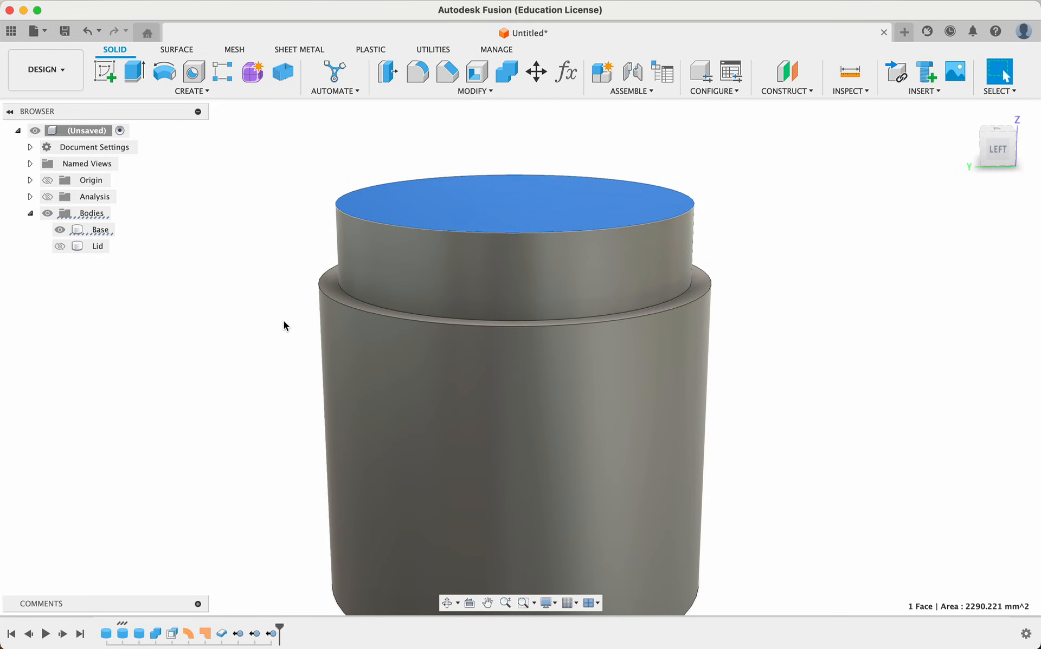
{"action": "scroll", "coordinate": [284, 320], "scroll_direction": "down", "scroll_amount": 2, "text": "shift"}
{"action": "left_click", "coordinate": [475, 79]}
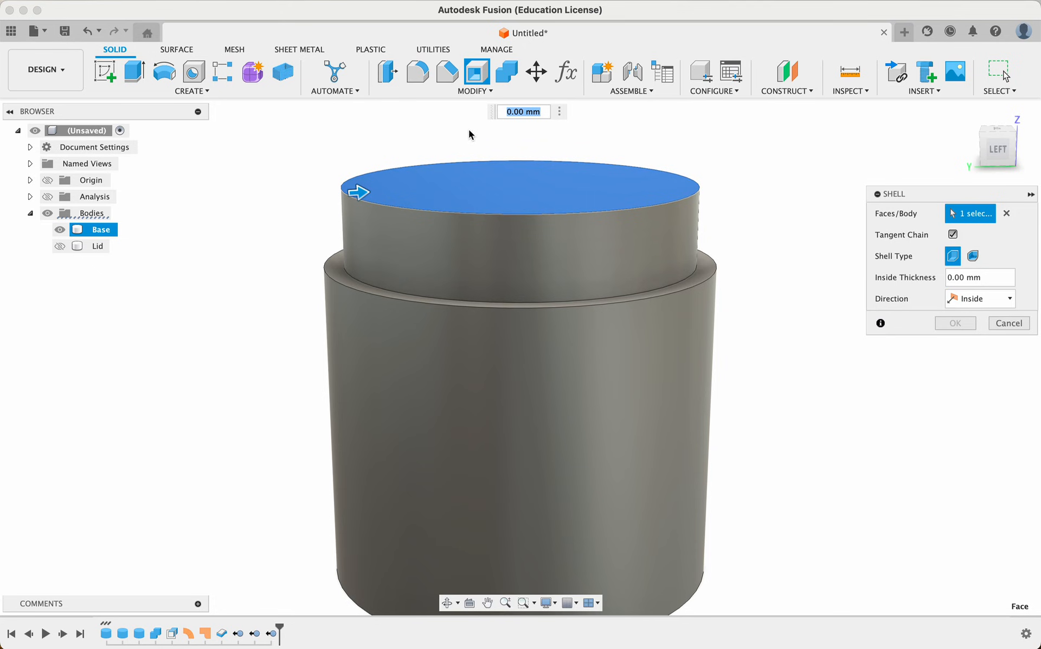
{"action": "key", "text": "Return"}
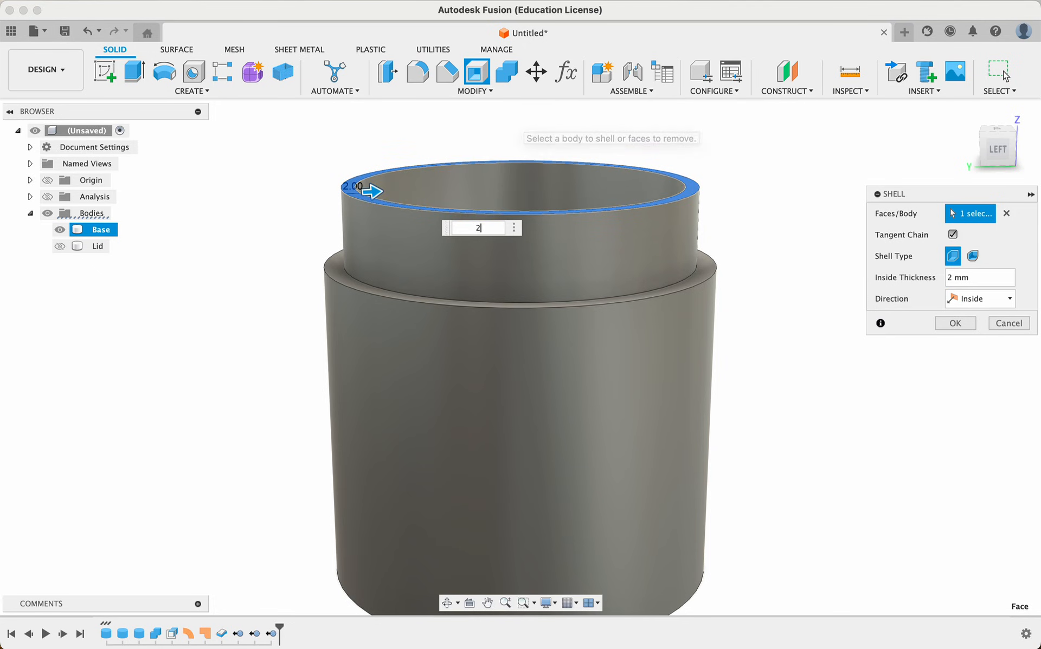
{"action": "middle_click_drag", "start_coordinate": [512, 128], "coordinate": [512, 204], "text": "shift"}
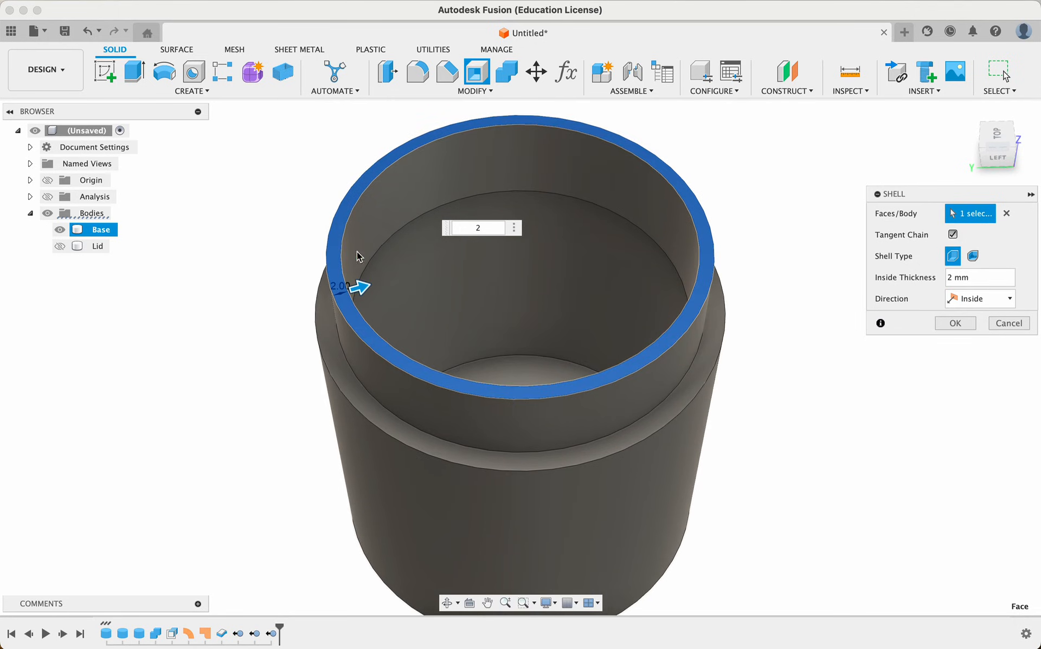
{"action": "left_click", "coordinate": [952, 324]}
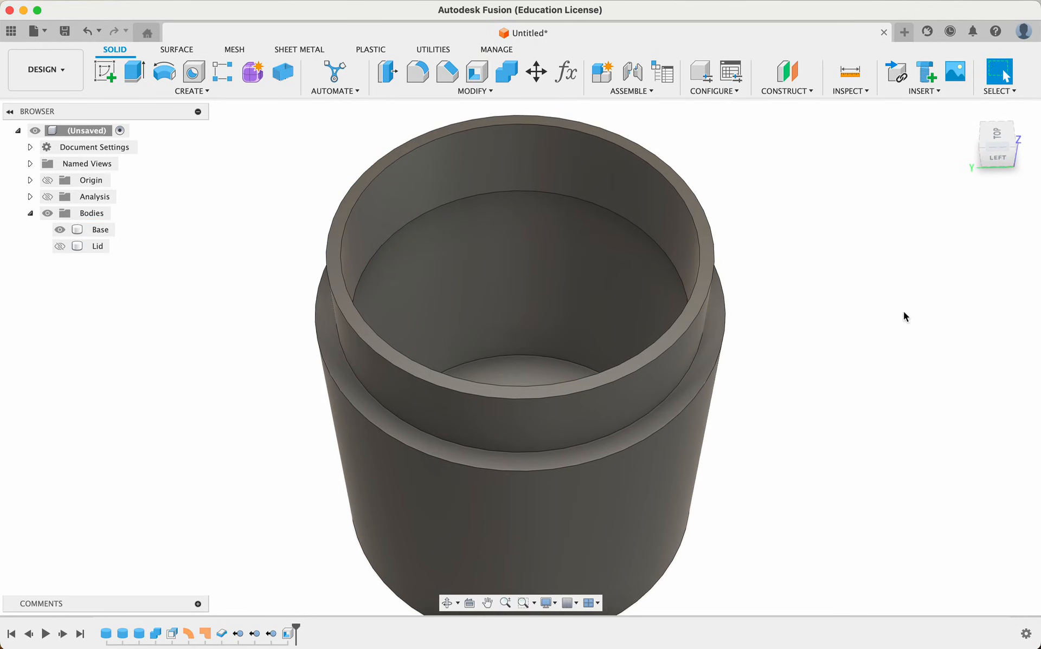
Step: Inspect the Base's inner walls and floor in the section analysis, and switch the section off again
{"action": "left_click", "coordinate": [45, 198]}
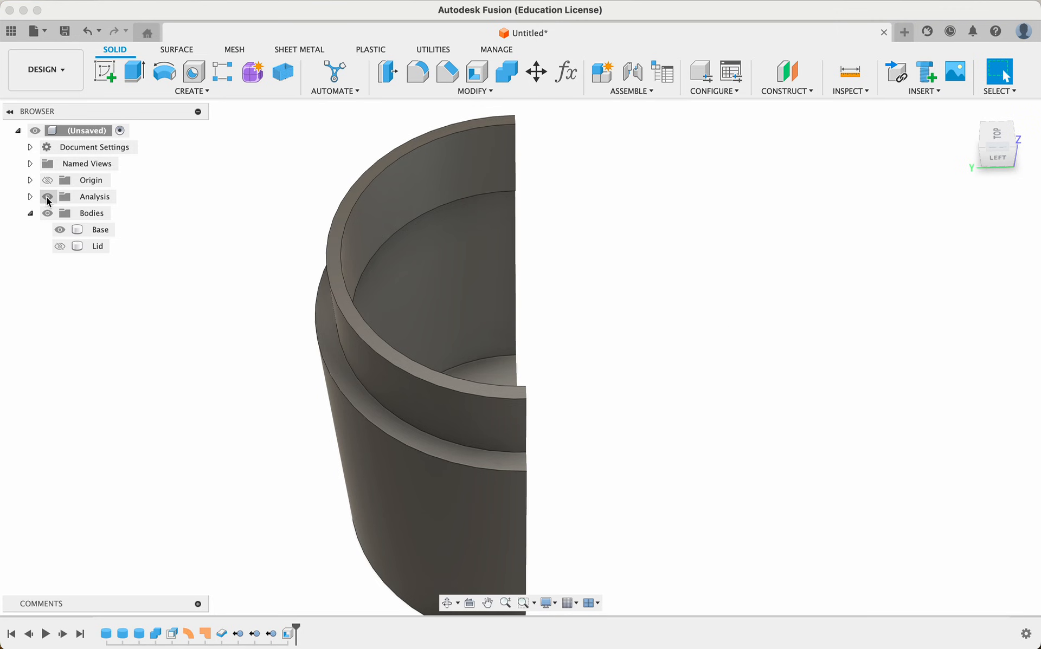
{"action": "middle_click_drag", "start_coordinate": [322, 285], "coordinate": [322, 287], "text": "shift"}
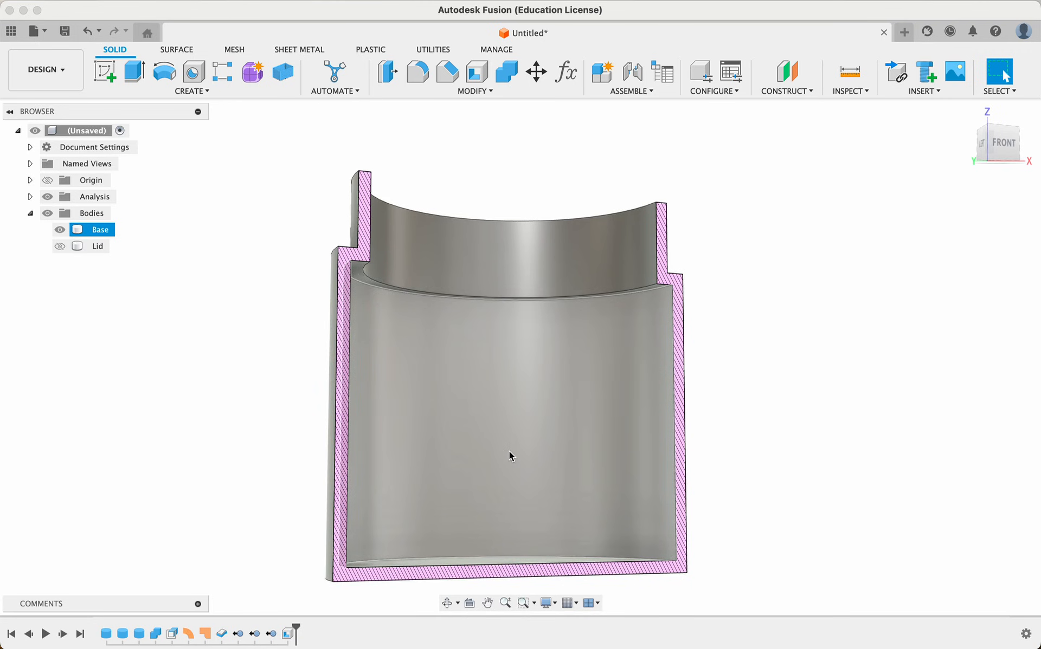
{"action": "middle_click_drag", "start_coordinate": [509, 452], "coordinate": [510, 453], "text": "shift"}
{"action": "left_click", "coordinate": [48, 197]}
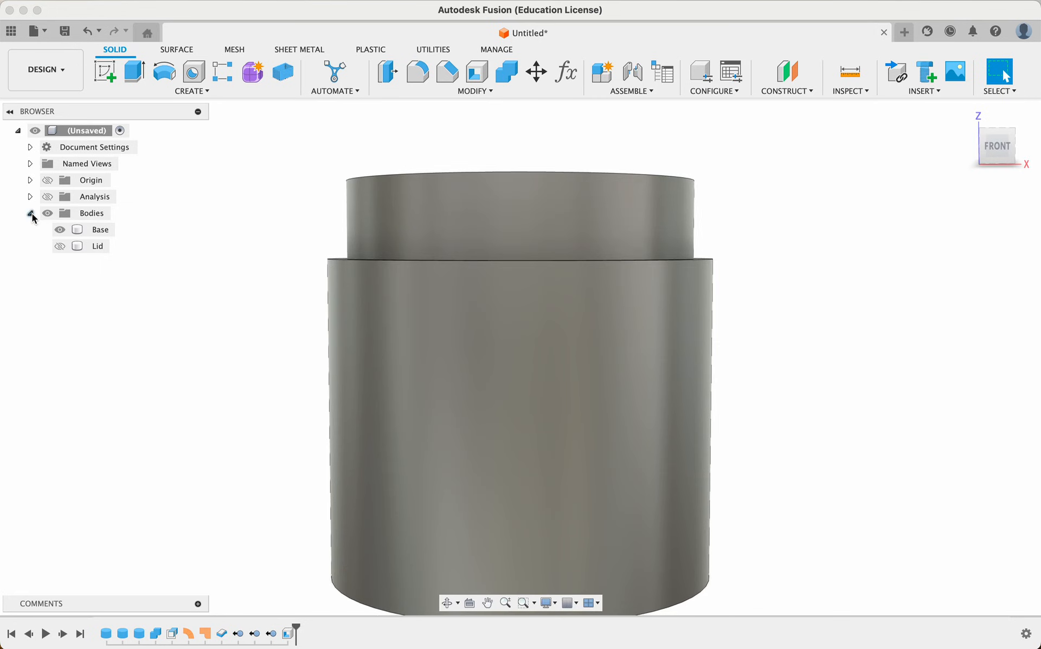
{"action": "double_click", "coordinate": [289, 635]}
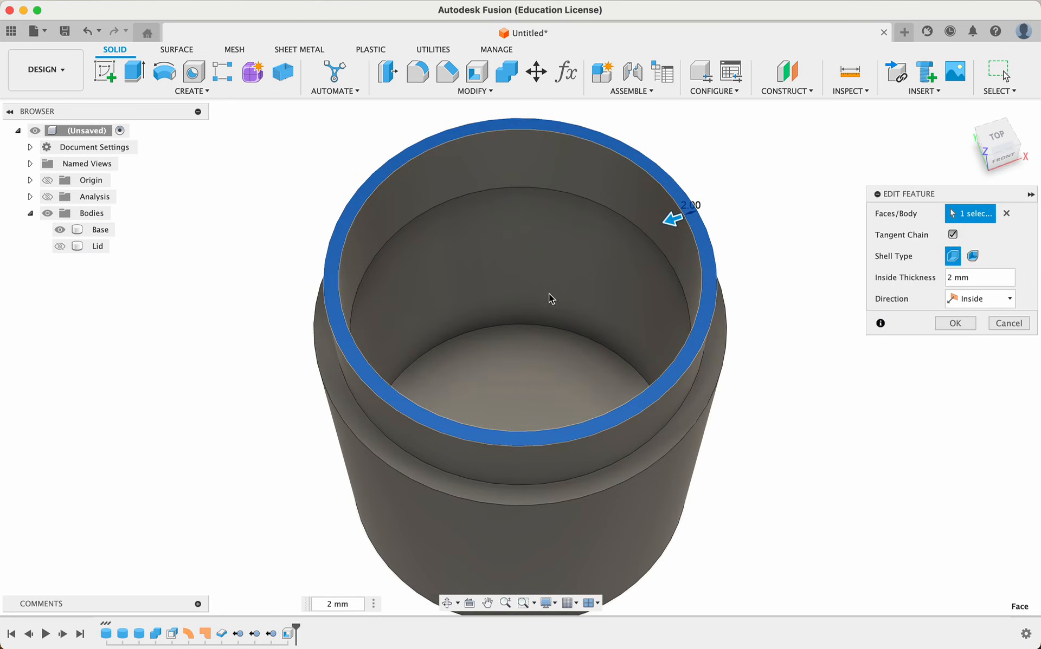
{"action": "left_click", "coordinate": [1006, 213]}
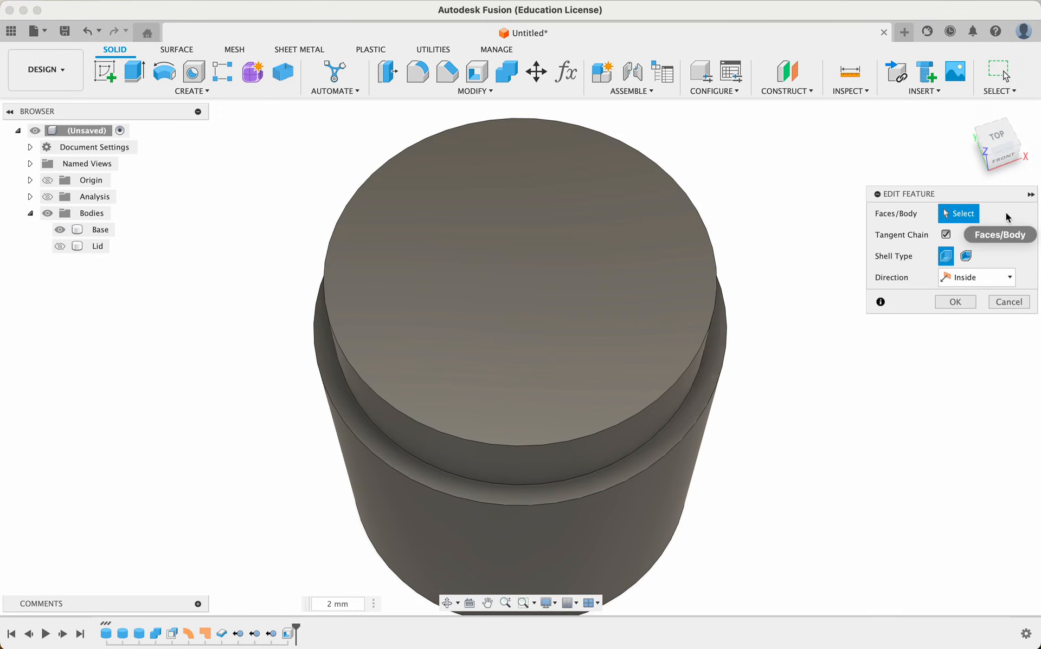
{"action": "left_click", "coordinate": [589, 276]}
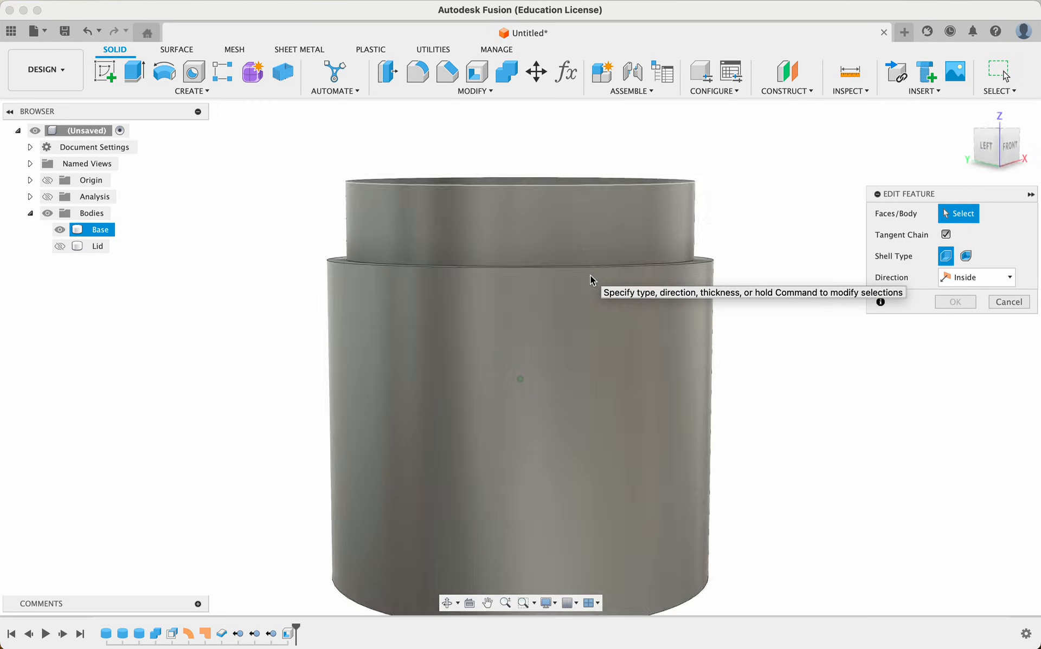
{"action": "left_click", "coordinate": [519, 193]}
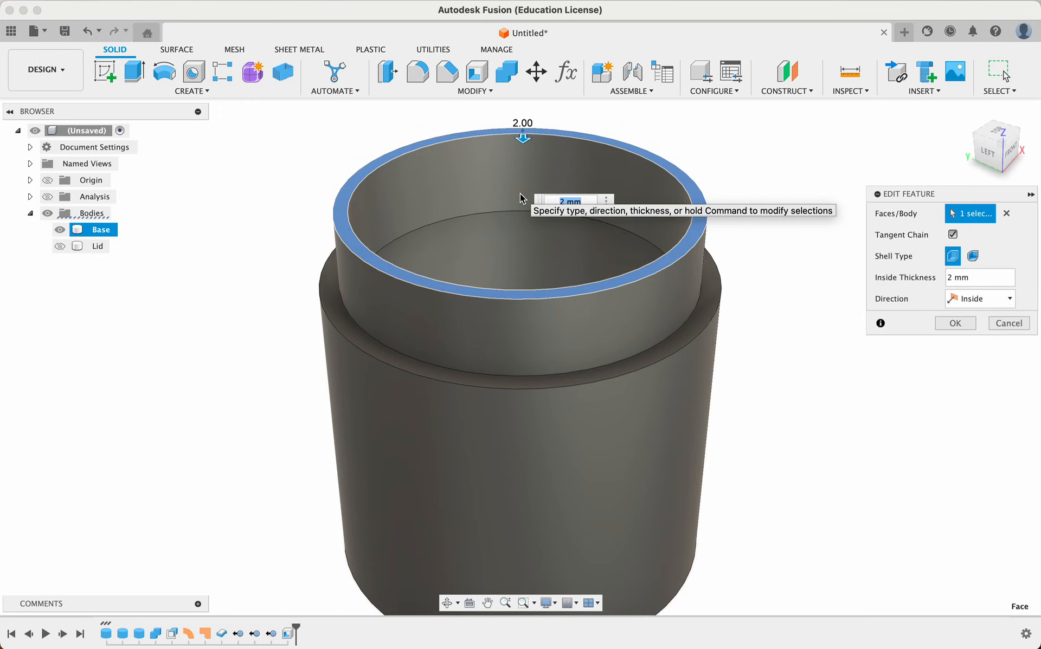
{"action": "left_click", "coordinate": [1006, 218]}
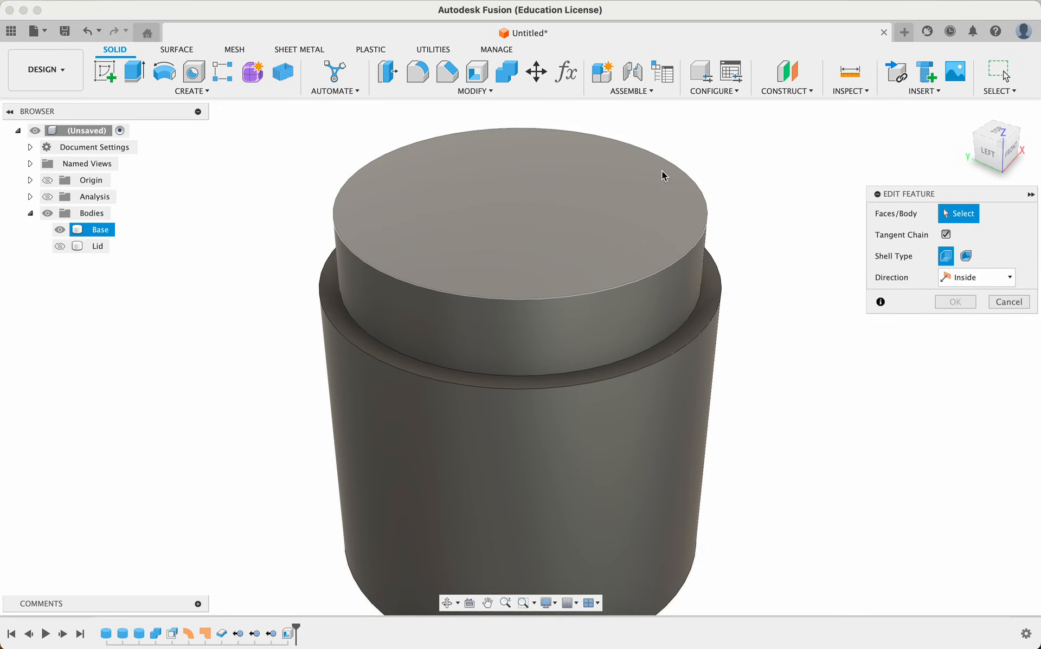
{"action": "left_click", "coordinate": [583, 223]}
{"action": "scroll", "coordinate": [707, 340], "scroll_direction": "down", "scroll_amount": 10, "text": "shift"}
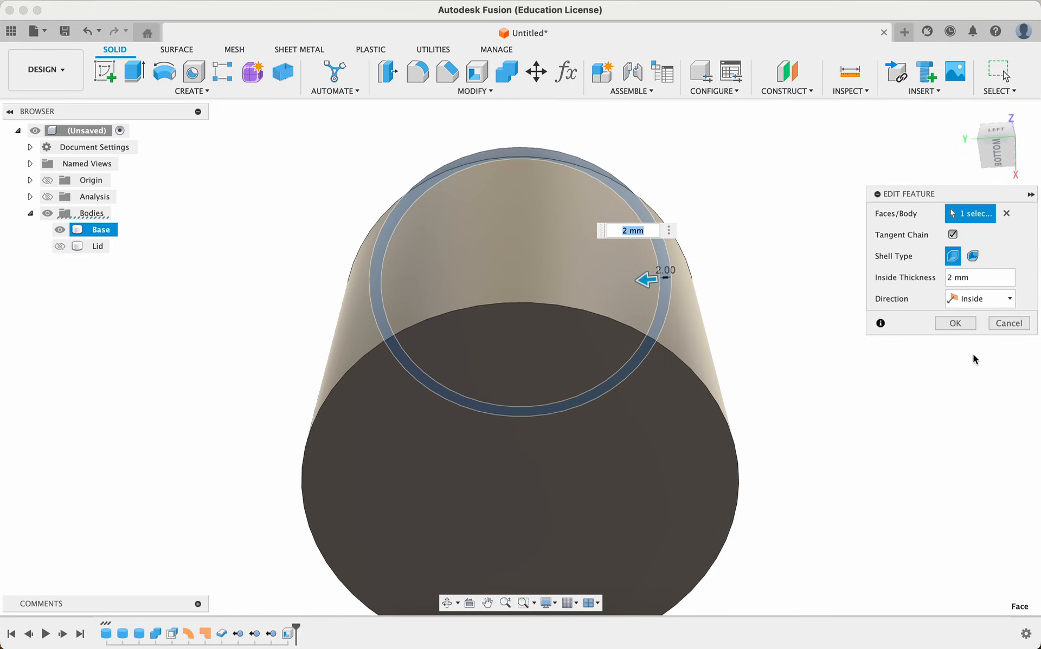
{"action": "left_click", "coordinate": [1008, 324]}
{"action": "scroll", "coordinate": [684, 300], "scroll_direction": "up", "scroll_amount": 10, "text": "shift"}
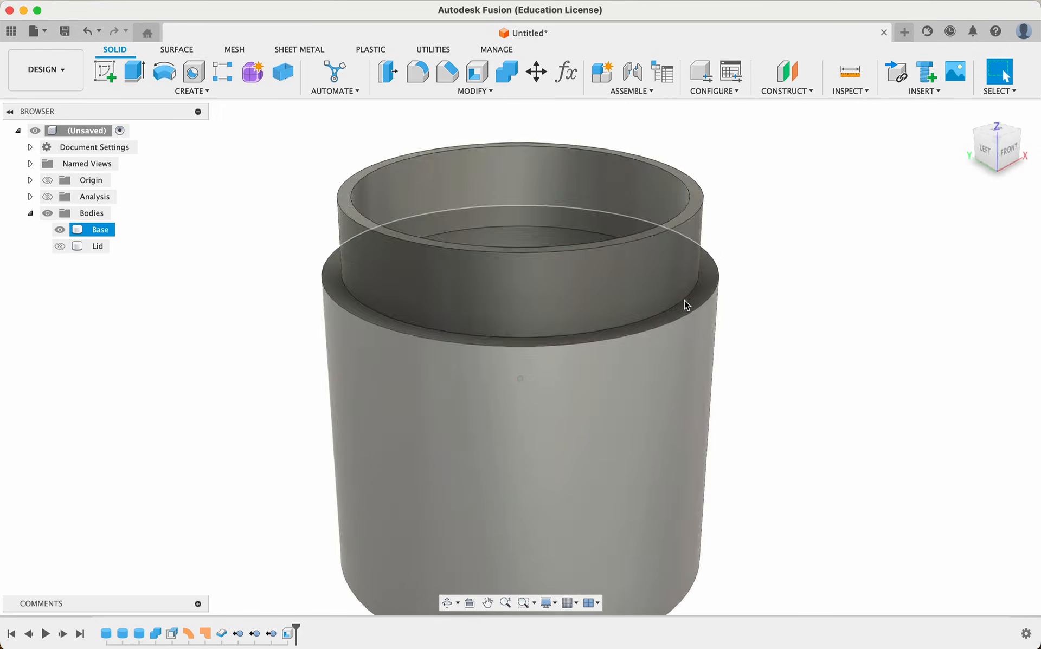
Step: Delete the Shell feature from the Base
{"action": "left_click", "coordinate": [289, 634]}
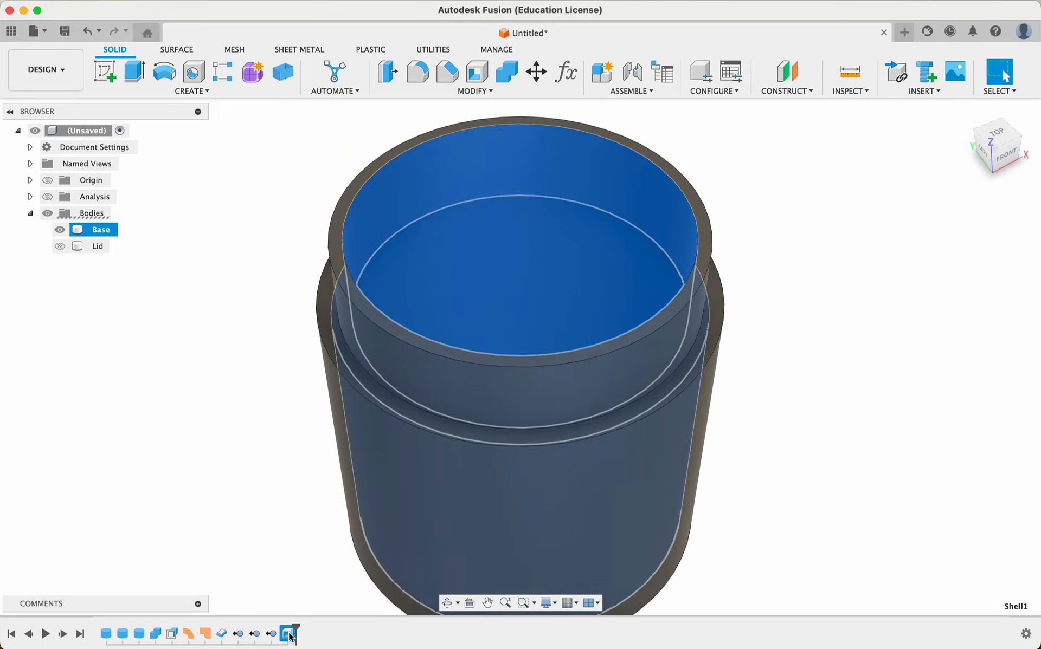
{"action": "right_click", "coordinate": [289, 634]}
{"action": "left_click", "coordinate": [336, 529]}
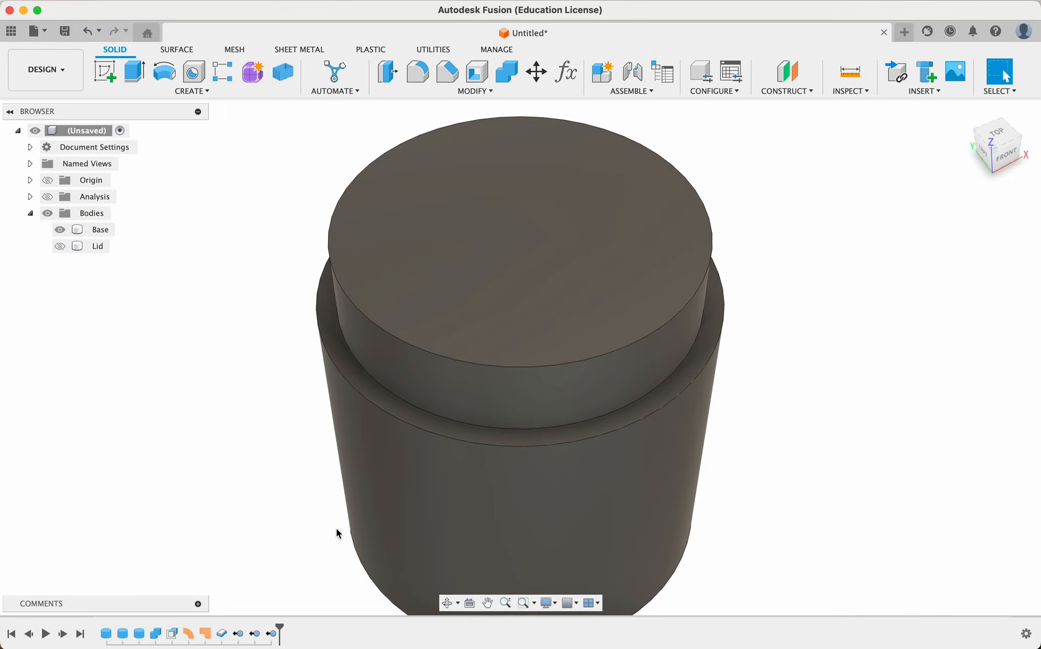
Step: Shell the Base open at both its top and bottom faces with a 2 mm inside thickness, and inspect the resulting tube
{"action": "scroll", "coordinate": [237, 383], "scroll_direction": "down", "scroll_amount": 3}
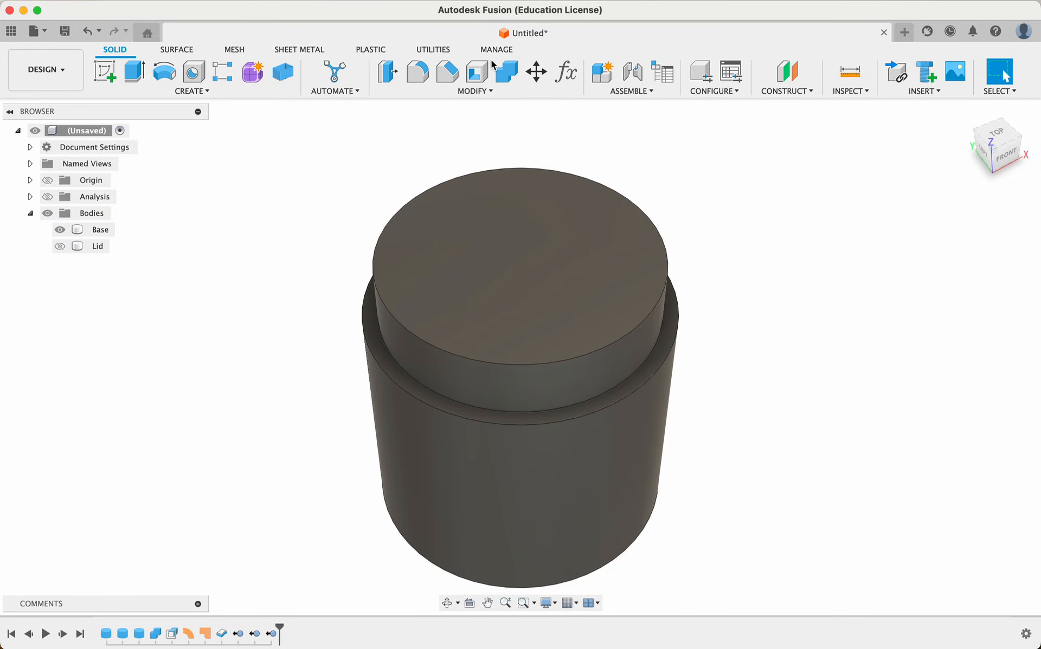
{"action": "left_click", "coordinate": [477, 69]}
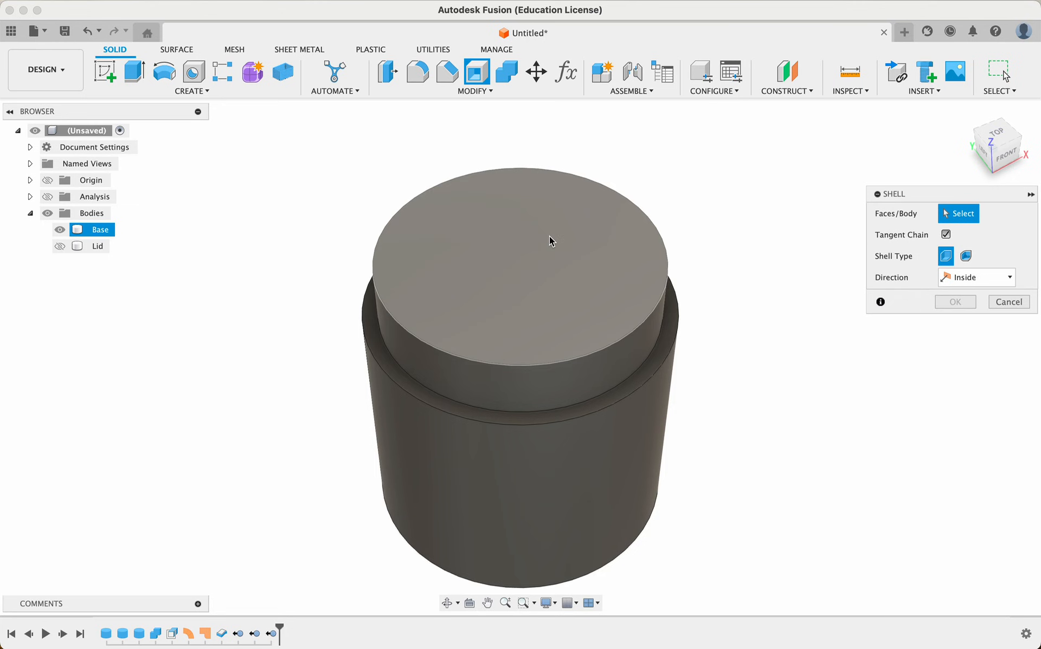
{"action": "left_click", "coordinate": [538, 252]}
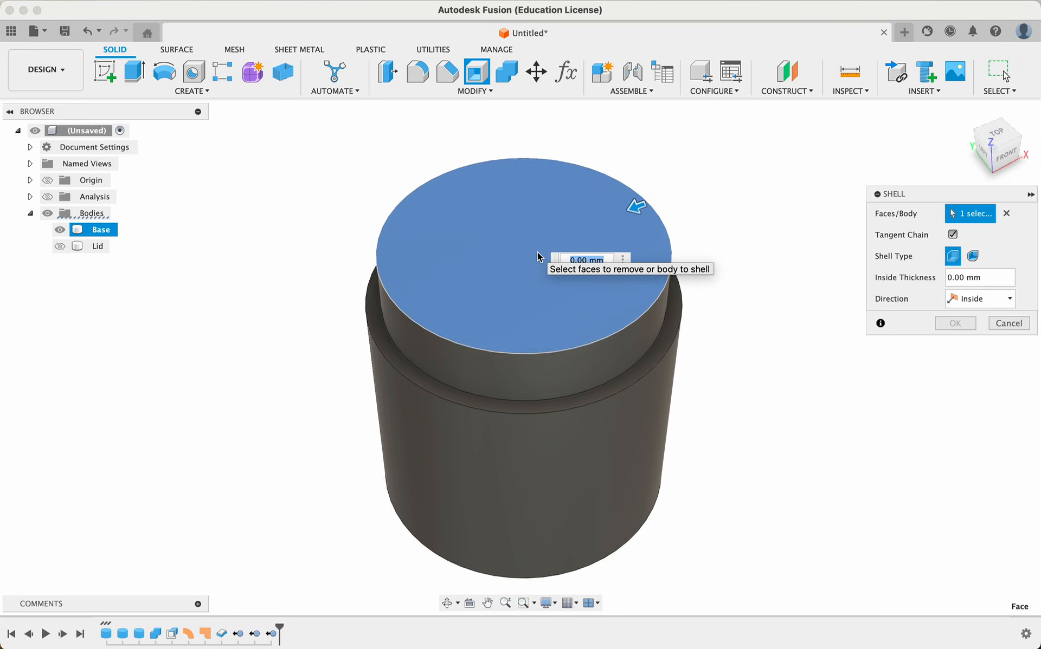
{"action": "scroll", "coordinate": [538, 255], "scroll_direction": "down", "scroll_amount": 10, "text": "shift"}
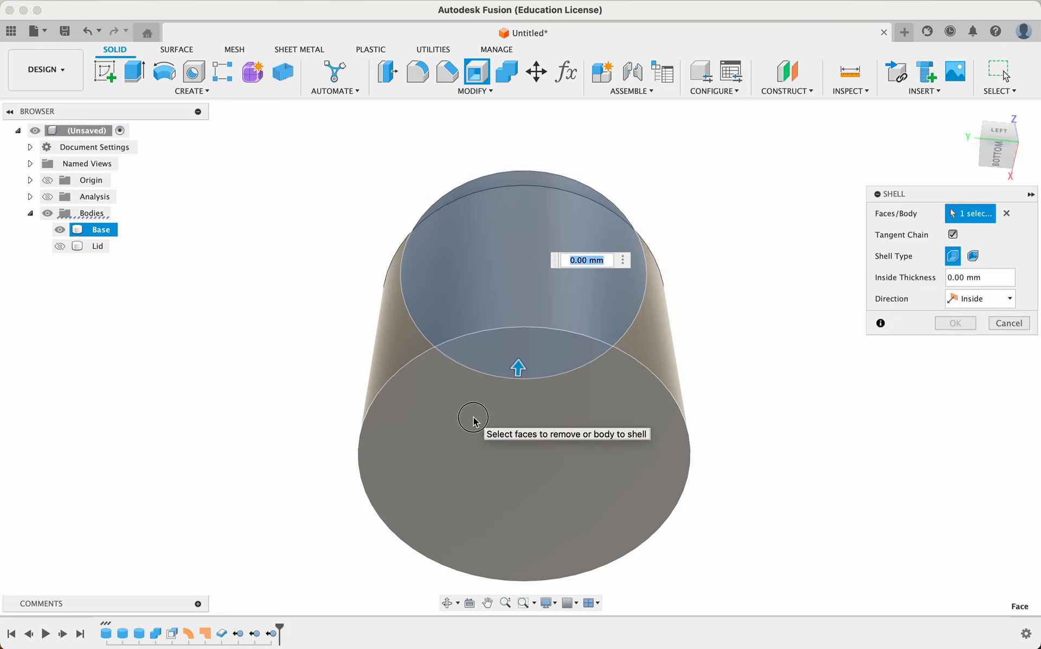
{"action": "left_click", "coordinate": [473, 420]}
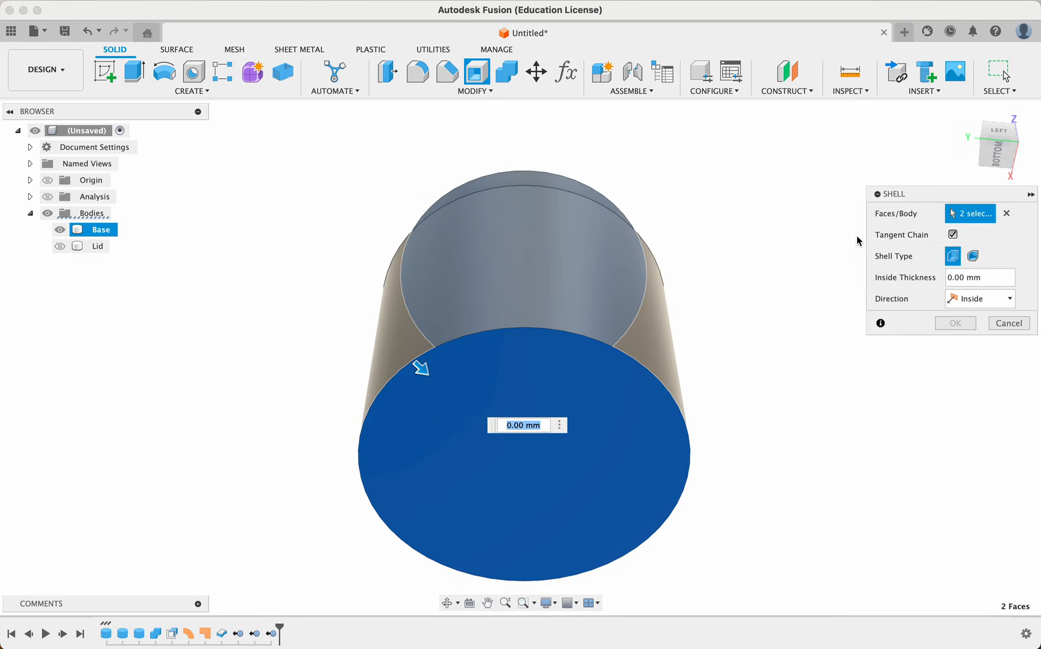
{"action": "type", "text": "2"}
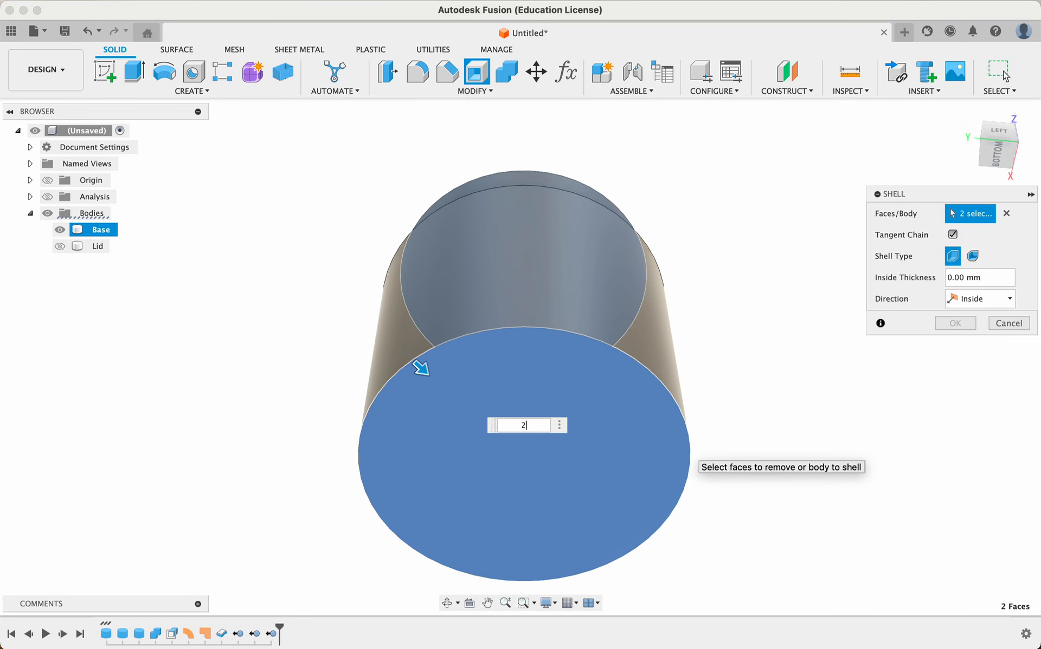
{"action": "left_click", "coordinate": [955, 326]}
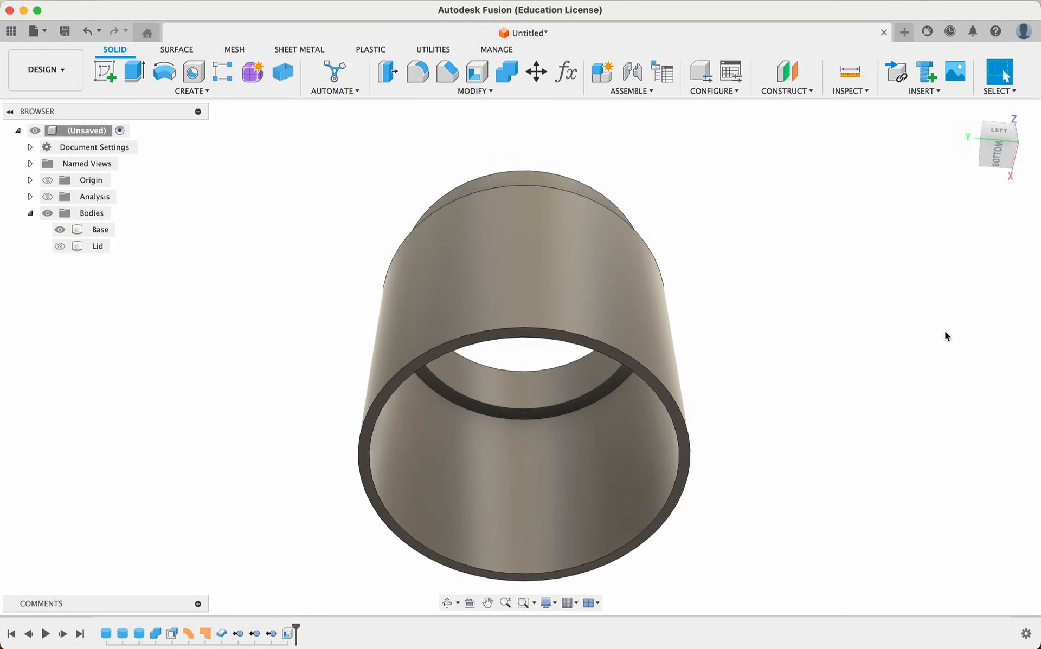
{"action": "scroll", "coordinate": [775, 327], "scroll_direction": "down", "scroll_amount": 10, "text": "shift"}
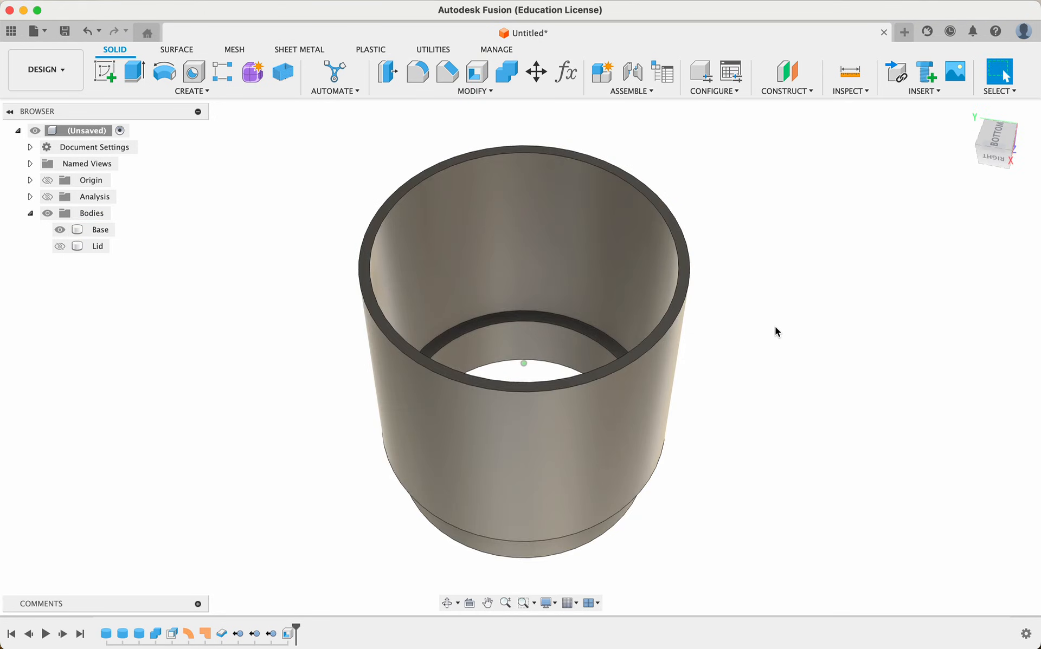
{"action": "scroll", "coordinate": [775, 326], "scroll_direction": "up", "scroll_amount": 10, "text": "shift"}
{"action": "scroll", "coordinate": [775, 327], "scroll_direction": "up", "scroll_amount": 15, "text": "shift"}
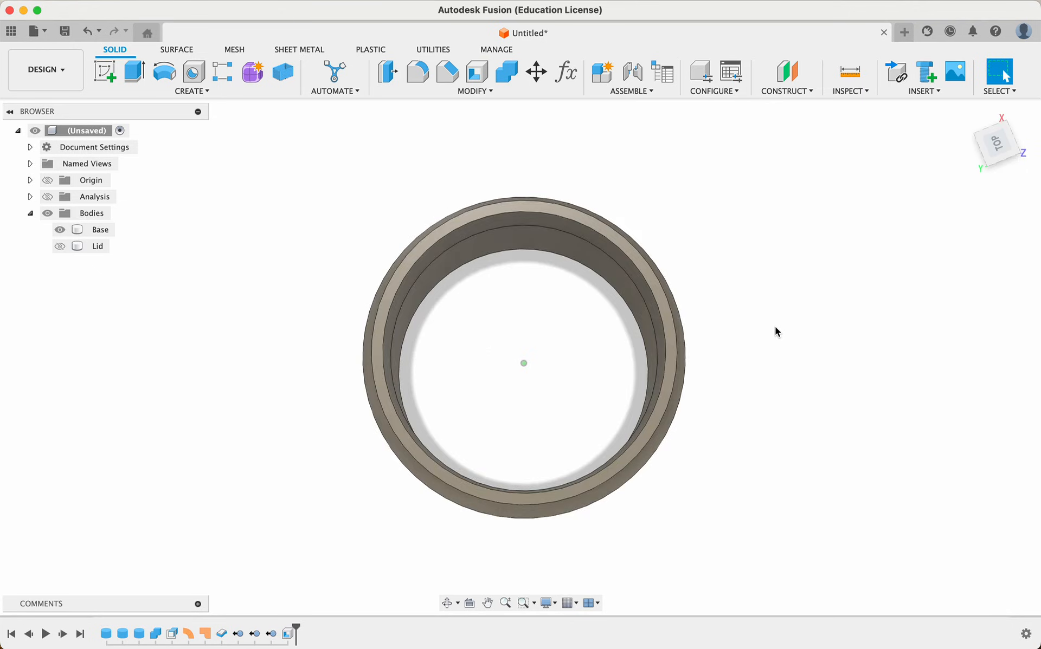
{"action": "scroll", "coordinate": [775, 326], "scroll_direction": "down", "scroll_amount": 5, "text": "shift"}
{"action": "scroll", "coordinate": [776, 327], "scroll_direction": "down", "scroll_amount": 5, "text": "shift"}
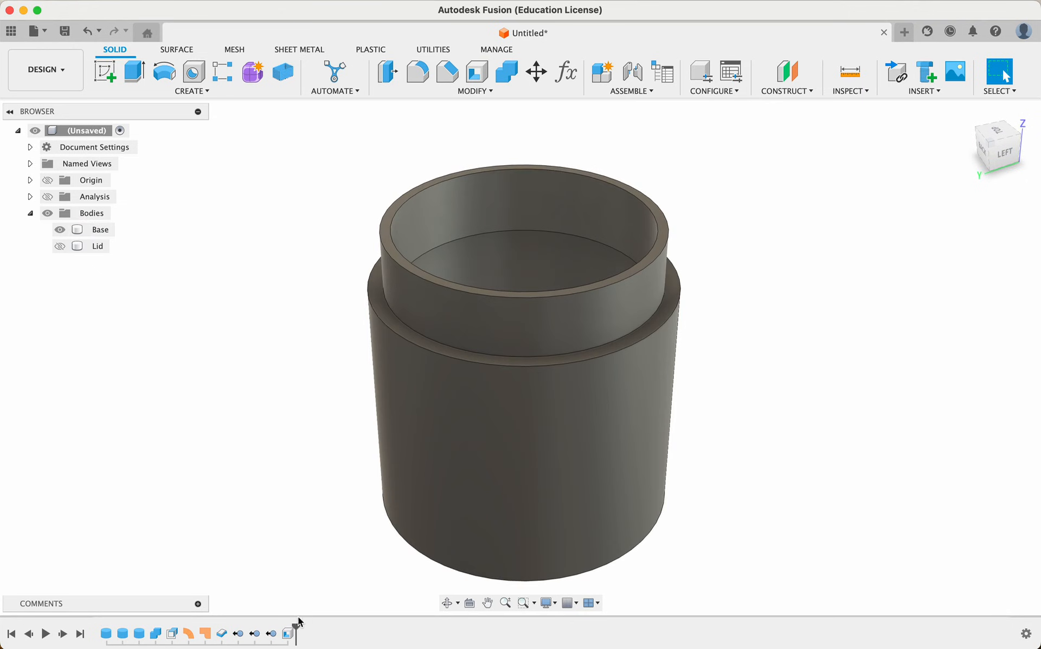
Step: Delete the open-ended shell and shell the Base through its top face only, with a 2 mm inside thickness
{"action": "right_click", "coordinate": [291, 636]}
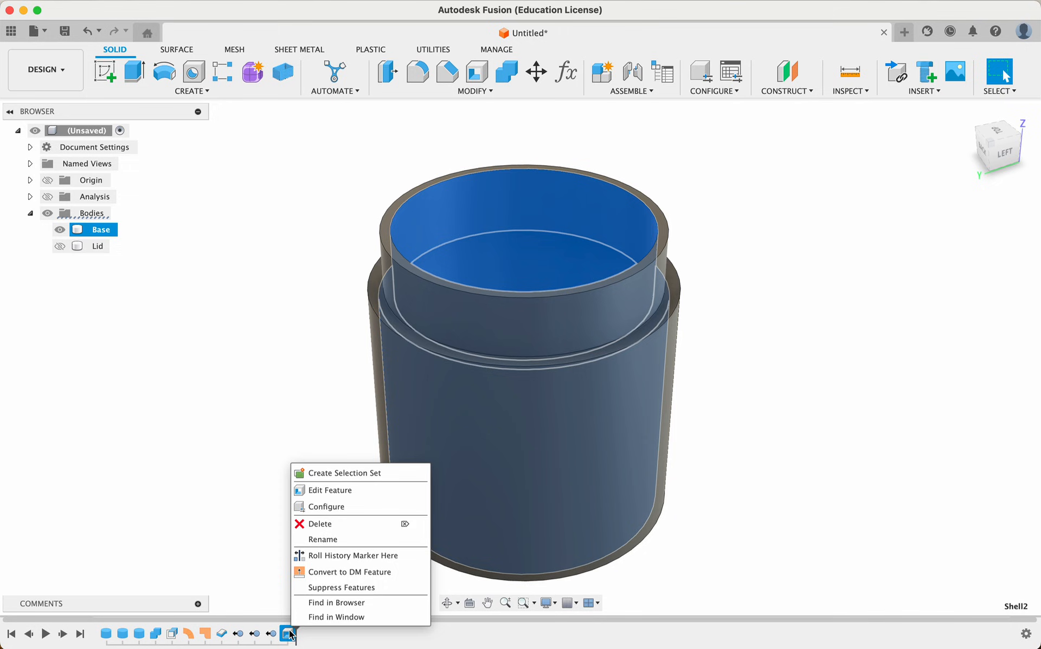
{"action": "left_click", "coordinate": [332, 523]}
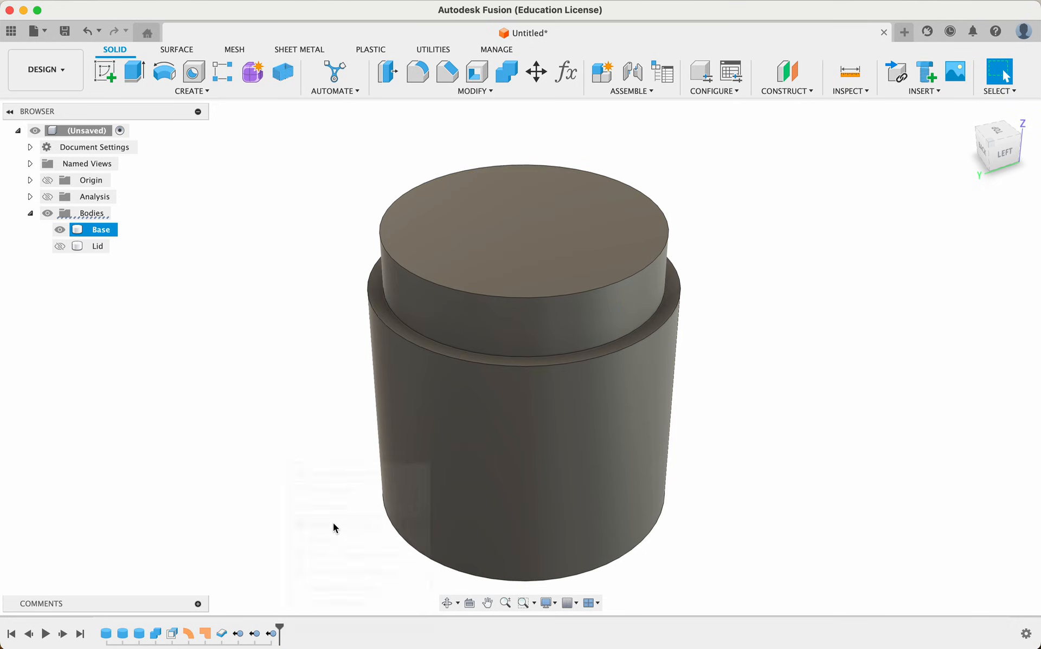
{"action": "left_click", "coordinate": [477, 71]}
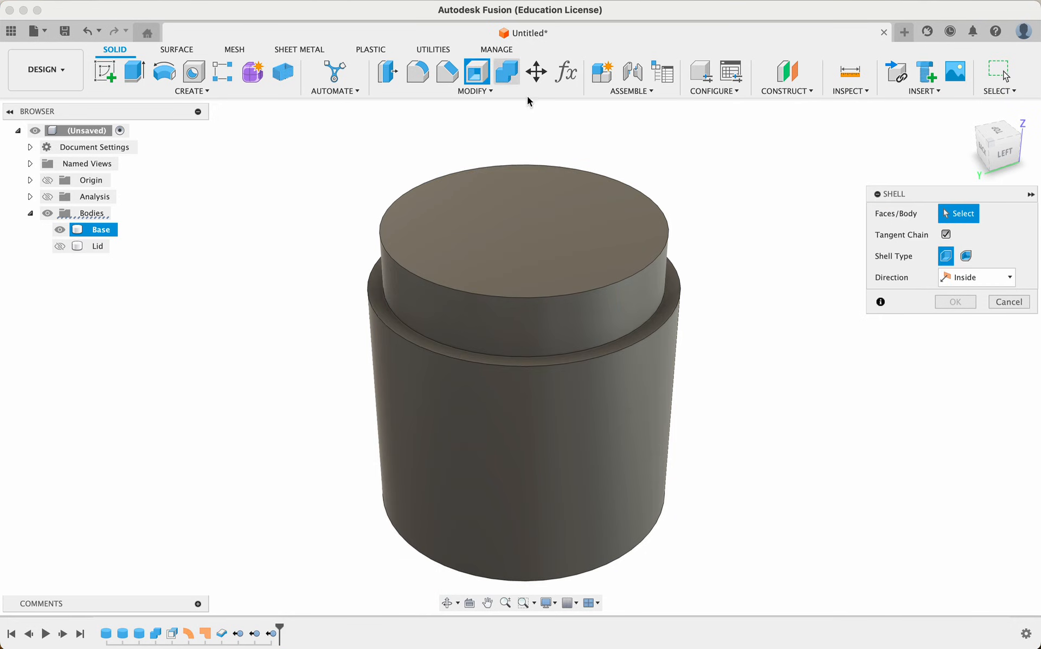
{"action": "left_click", "coordinate": [509, 216]}
{"action": "type", "text": "2"}
{"action": "key", "text": "Return"}
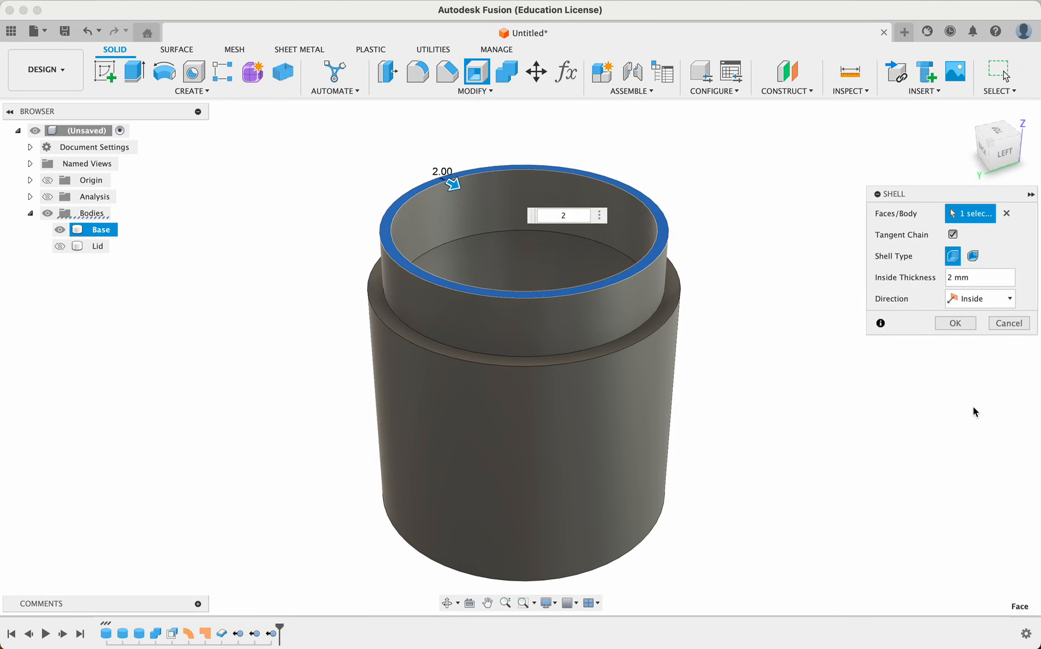
{"action": "left_click", "coordinate": [955, 324]}
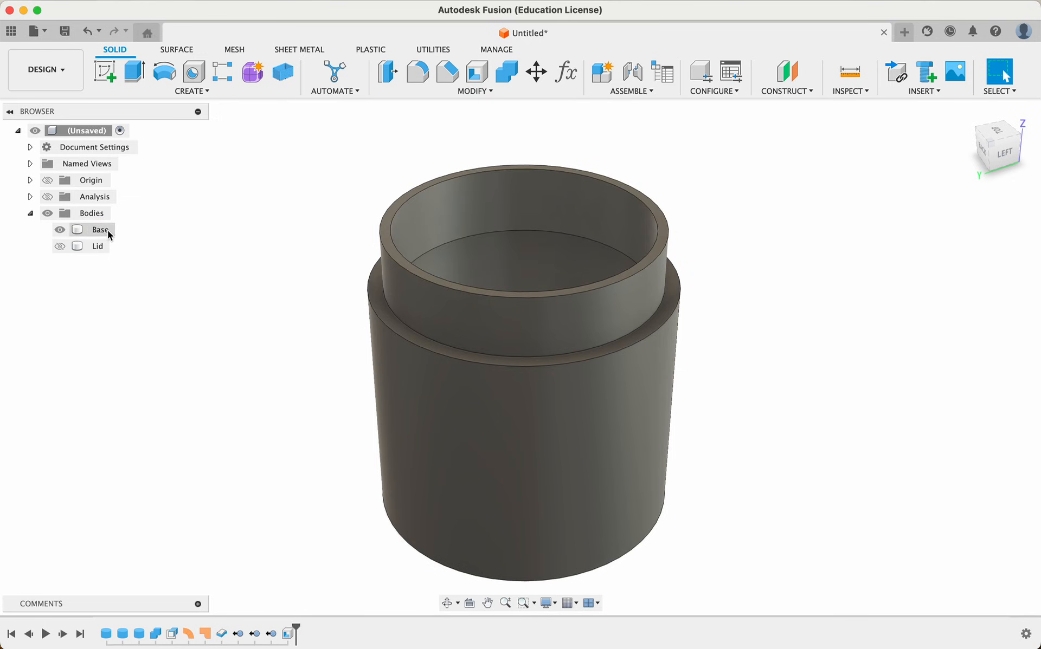
Step: Turn on the section analysis and examine the overhanging ledge inside the Base below its neck
{"action": "left_click", "coordinate": [52, 196]}
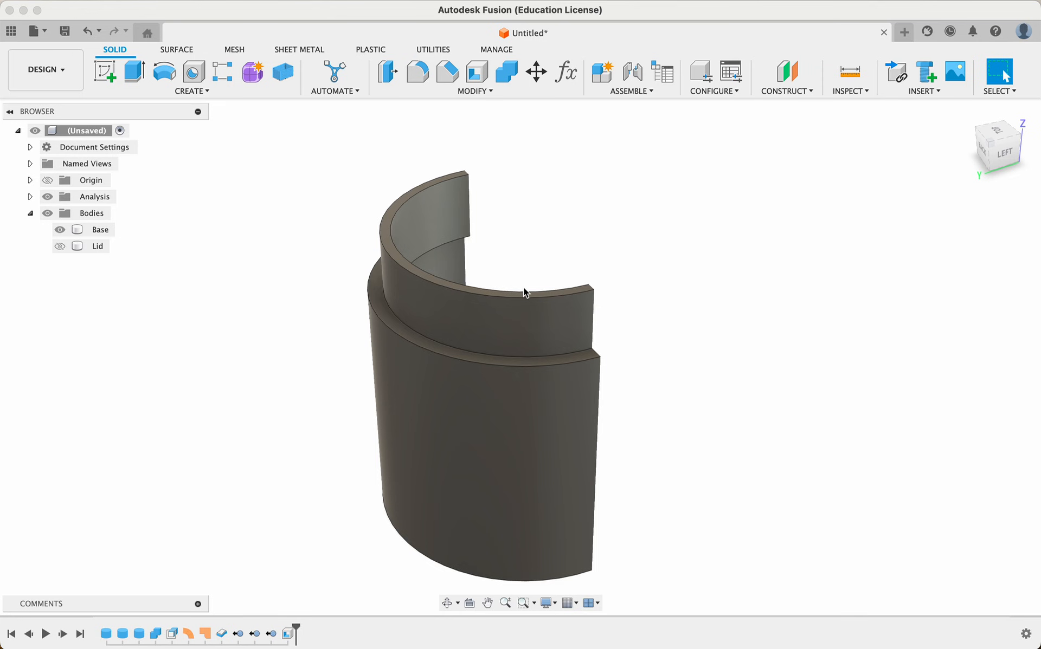
{"action": "scroll", "coordinate": [661, 355], "scroll_direction": "right", "scroll_amount": 10, "text": "shift"}
{"action": "scroll", "coordinate": [661, 356], "scroll_direction": "down", "scroll_amount": 5, "text": "shift"}
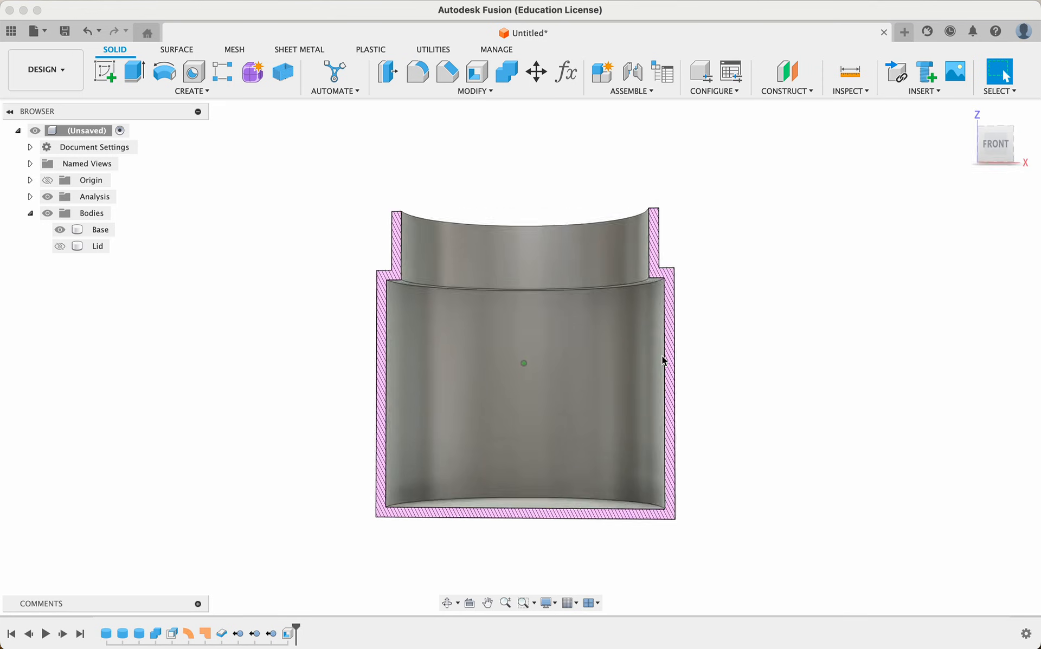
{"action": "scroll", "coordinate": [661, 356], "scroll_direction": "down", "scroll_amount": 1, "text": "shift"}
{"action": "scroll", "coordinate": [363, 280], "scroll_direction": "up", "scroll_amount": 5}
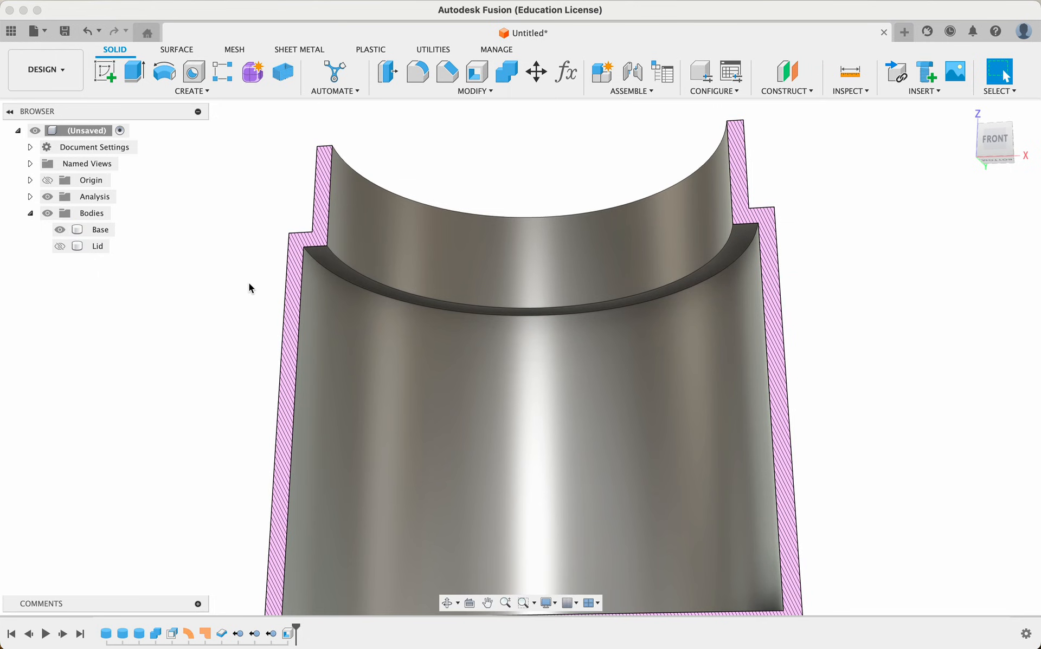
Step: Chamfer the Base's inner edge below the neck and its inner floor edge with an equal distance of 3 mm
{"action": "left_click", "coordinate": [332, 273]}
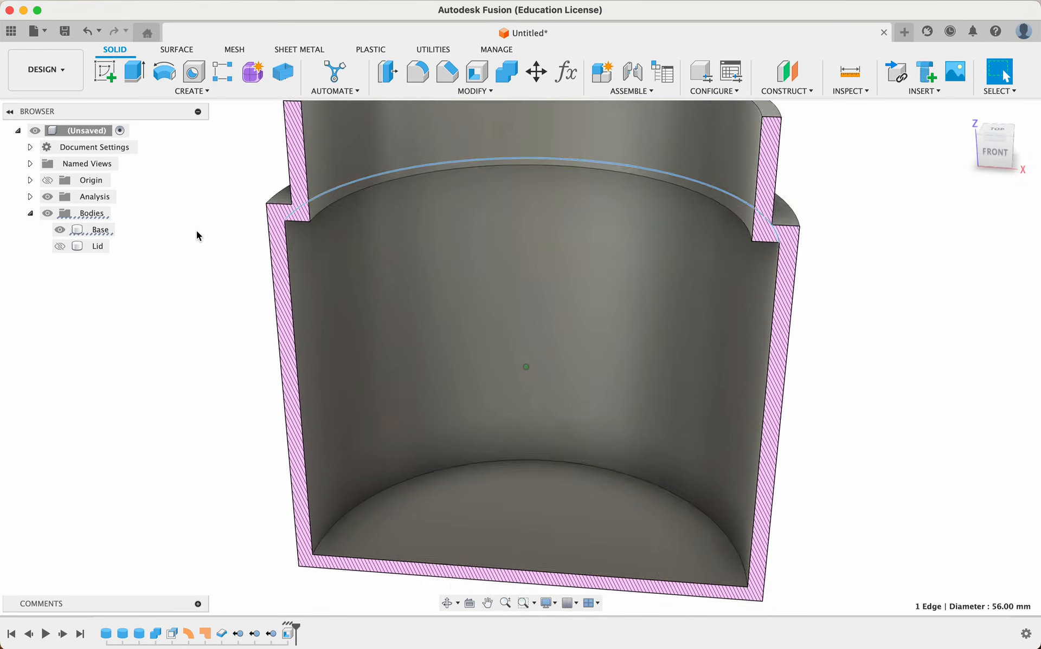
{"action": "middle_click_drag", "start_coordinate": [197, 230], "coordinate": [200, 251], "text": "shift"}
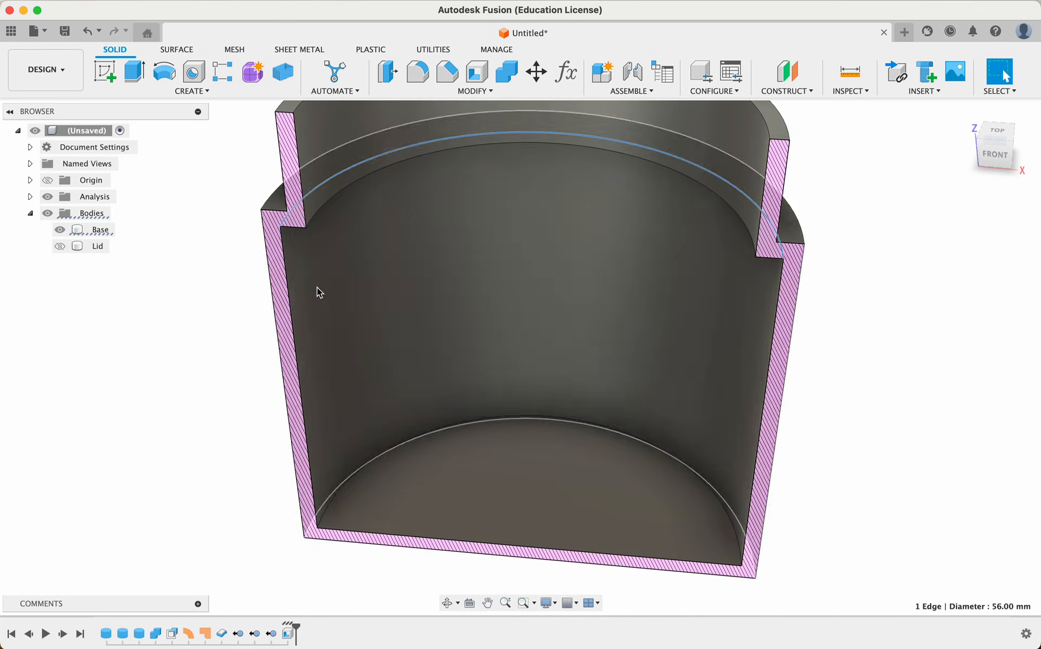
{"action": "left_click", "coordinate": [394, 447]}
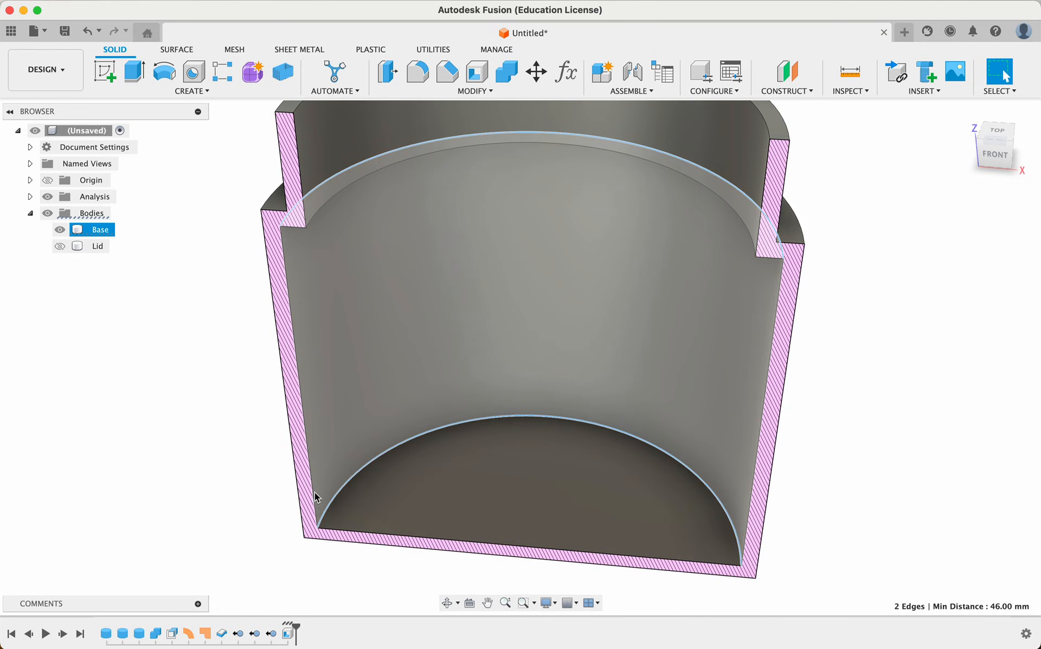
{"action": "scroll", "coordinate": [225, 484], "scroll_direction": "down", "scroll_amount": 10, "text": "shift"}
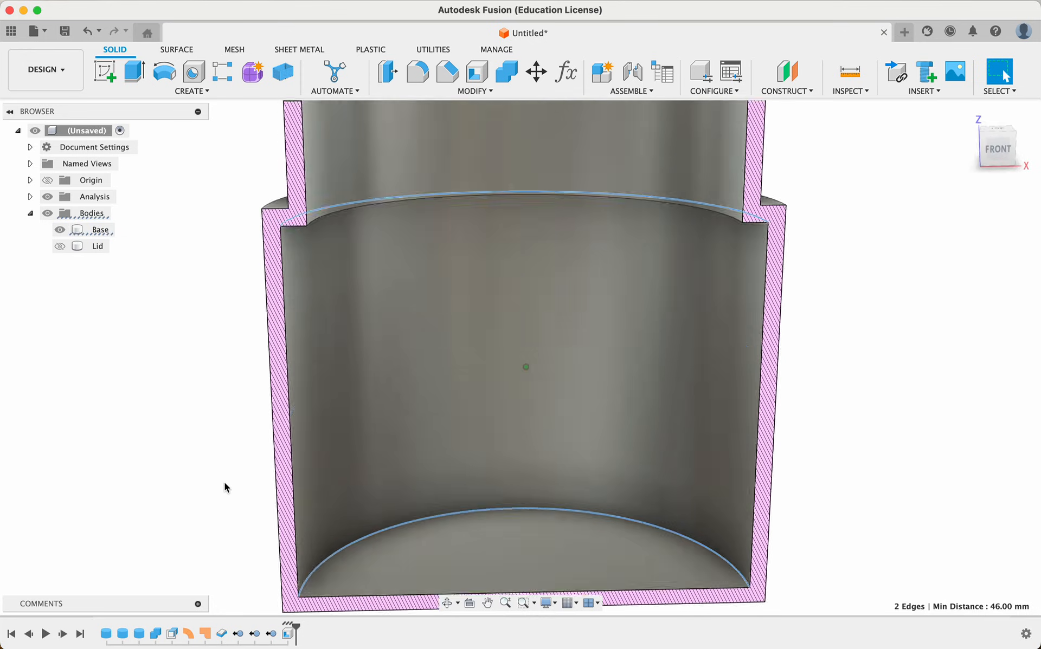
{"action": "left_click", "coordinate": [448, 76]}
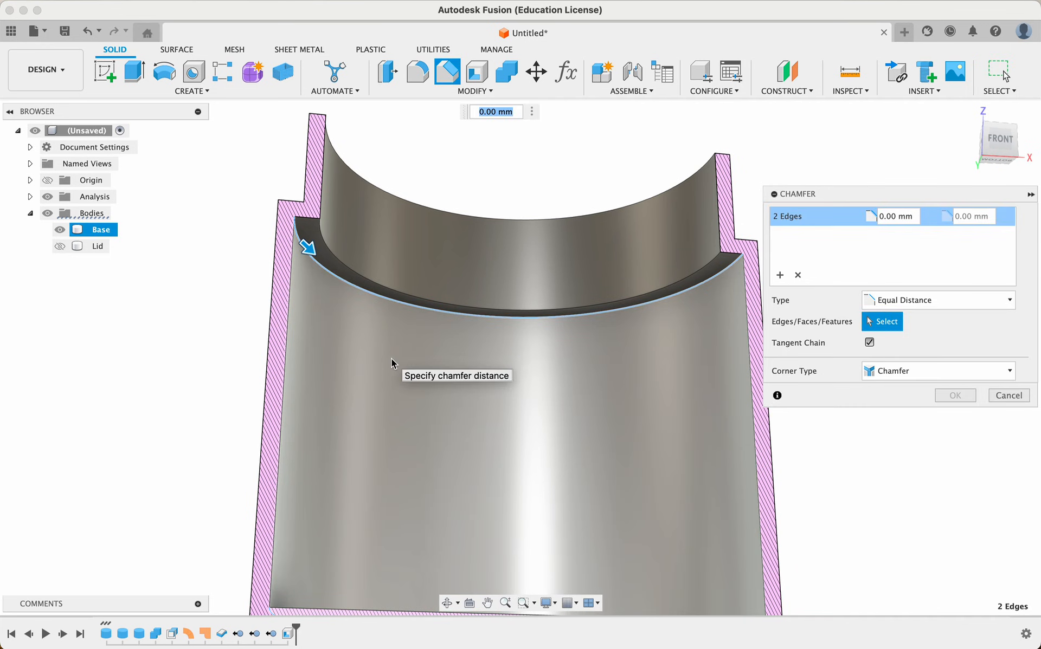
{"action": "type", "text": "2.5"}
{"action": "key", "text": "Return"}
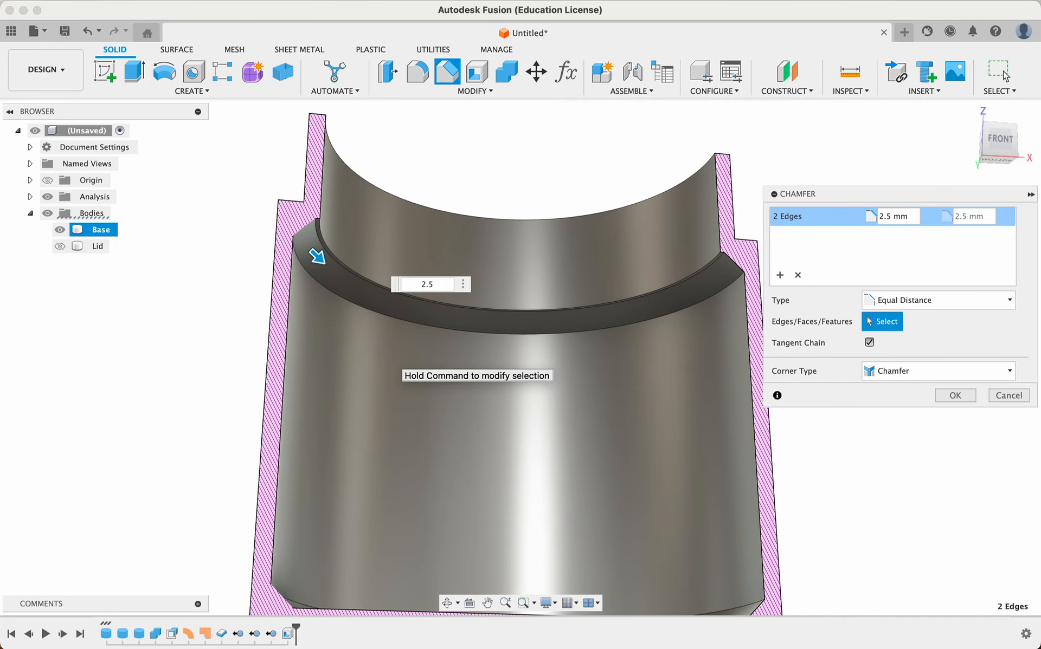
{"action": "type", "text": "3"}
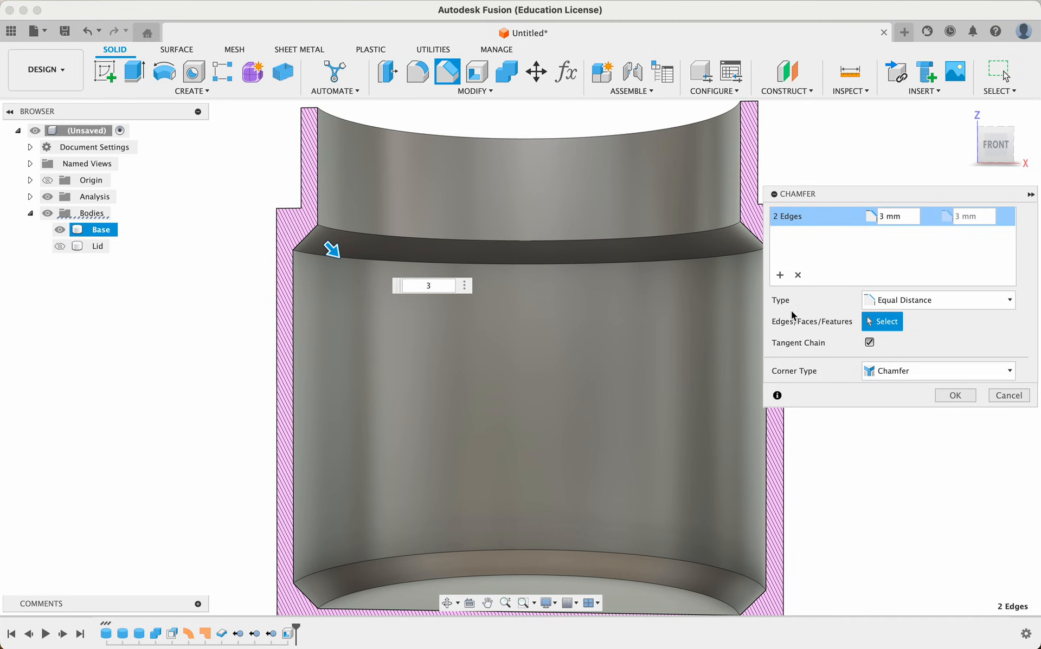
{"action": "left_click", "coordinate": [954, 396]}
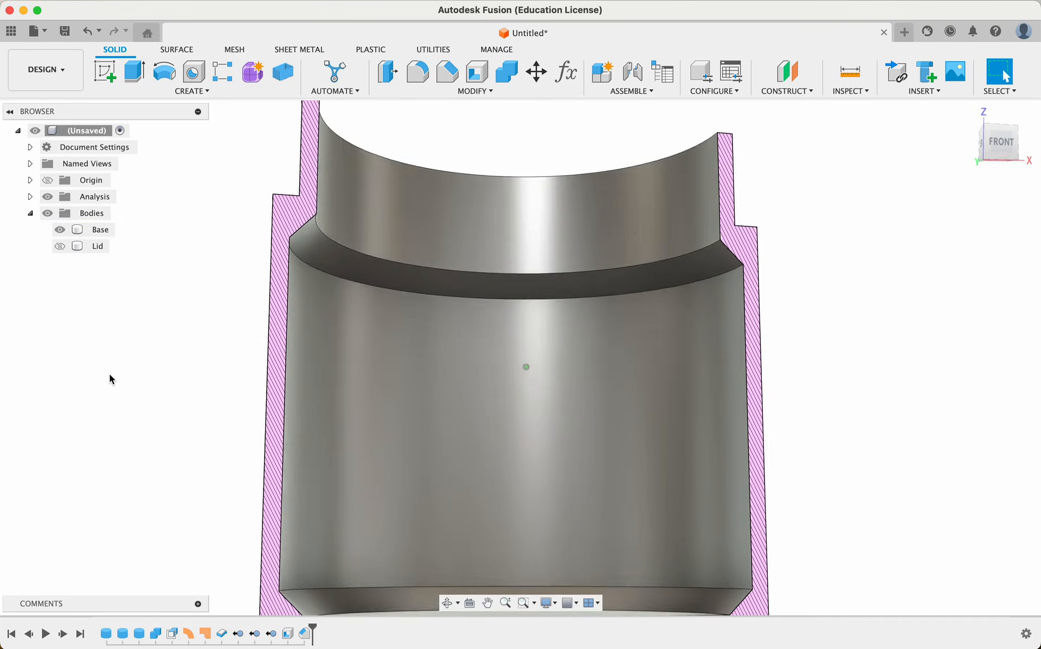
Step: Examine the chamfered inner edges and wall profile of the sectioned Base from several angles
{"action": "left_click", "coordinate": [284, 343]}
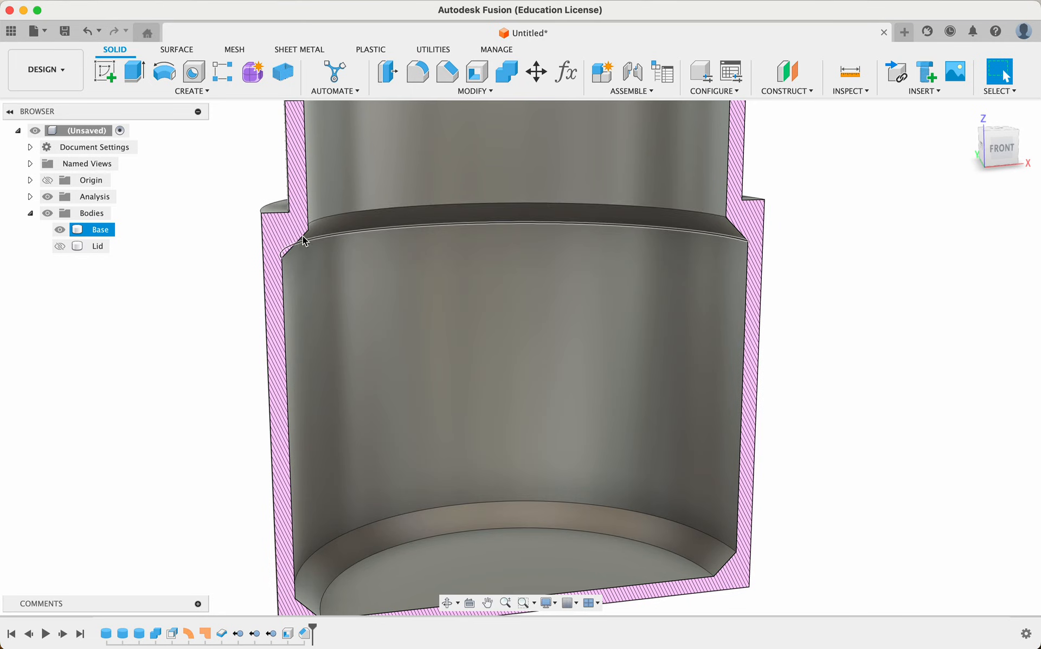
{"action": "left_click", "coordinate": [180, 266]}
{"action": "scroll", "coordinate": [179, 271], "scroll_direction": "right", "scroll_amount": 5, "text": "shift"}
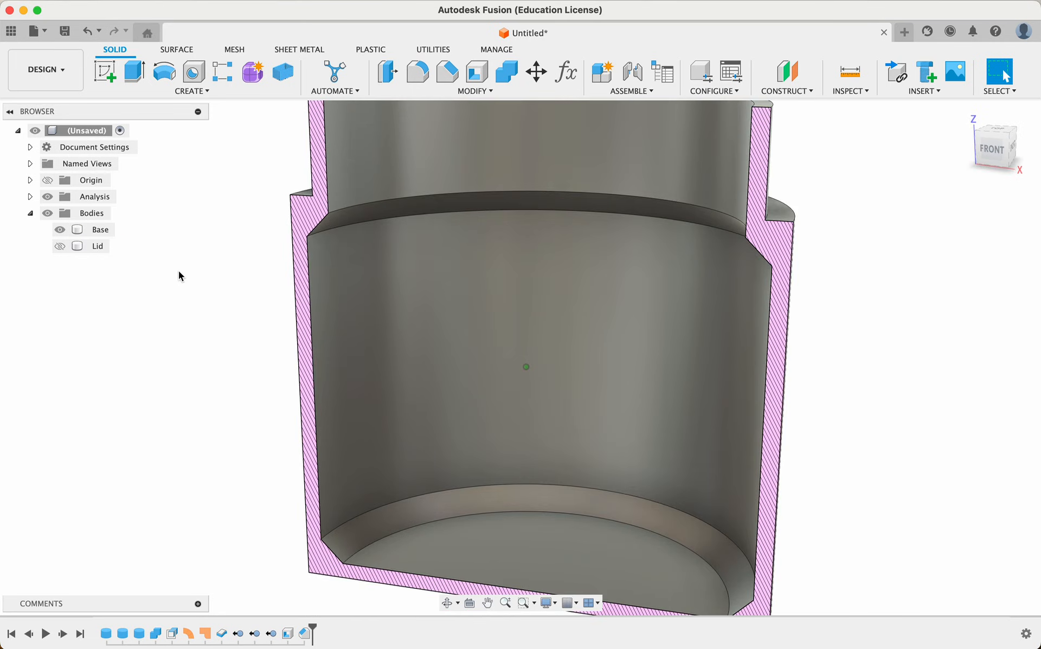
{"action": "scroll", "coordinate": [179, 271], "scroll_direction": "left", "scroll_amount": 5, "text": "shift"}
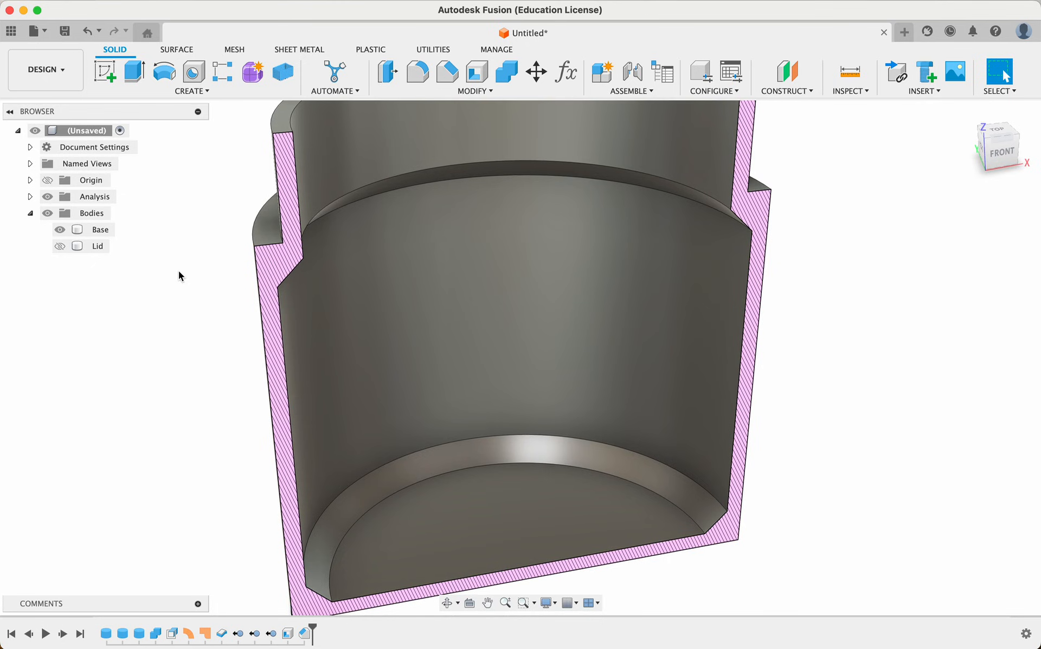
{"action": "scroll", "coordinate": [179, 272], "scroll_direction": "left", "scroll_amount": 6, "text": "shift"}
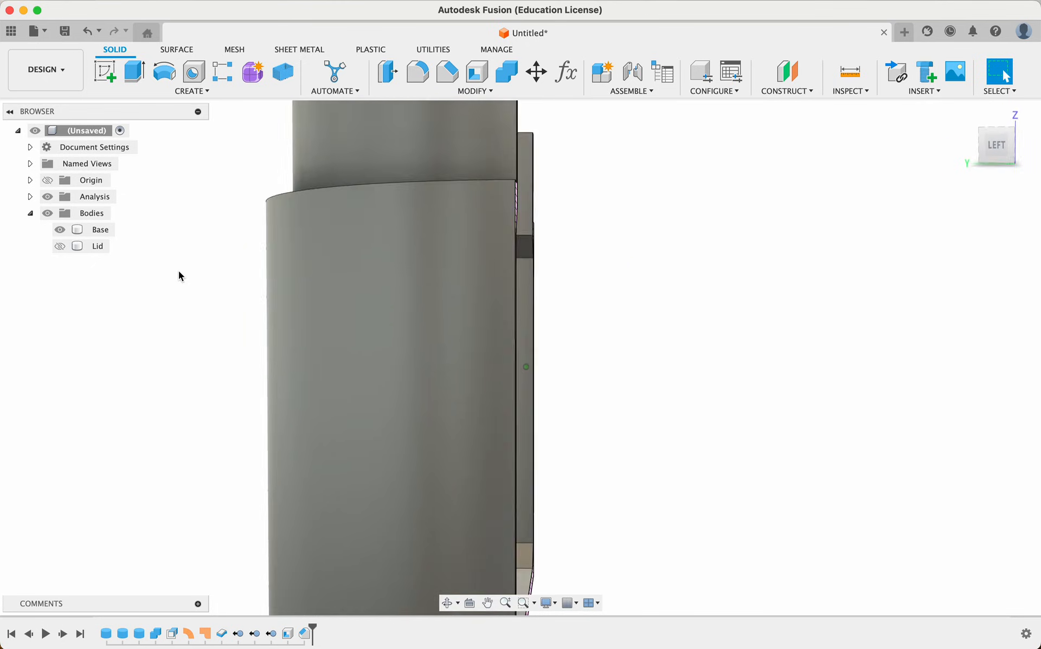
{"action": "scroll", "coordinate": [178, 271], "scroll_direction": "right", "scroll_amount": 4, "text": "shift"}
{"action": "scroll", "coordinate": [179, 272], "scroll_direction": "left", "scroll_amount": 4, "text": "shift"}
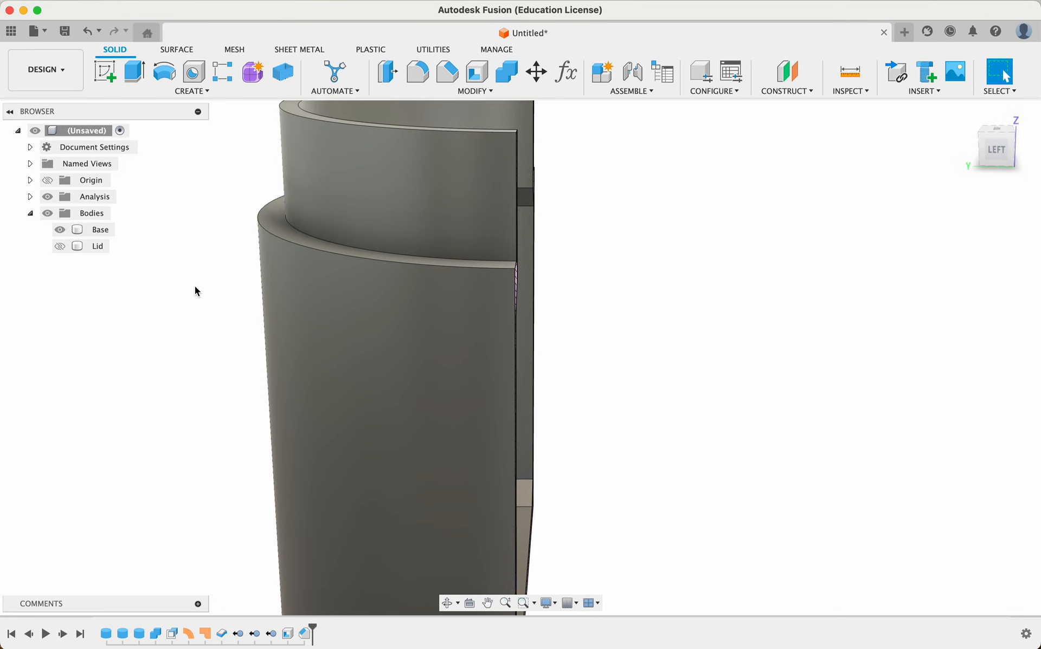
{"action": "scroll", "coordinate": [194, 285], "scroll_direction": "right", "scroll_amount": 5, "text": "shift"}
Step: Turn off the section analysis and view the whole Base
{"action": "left_click", "coordinate": [48, 197]}
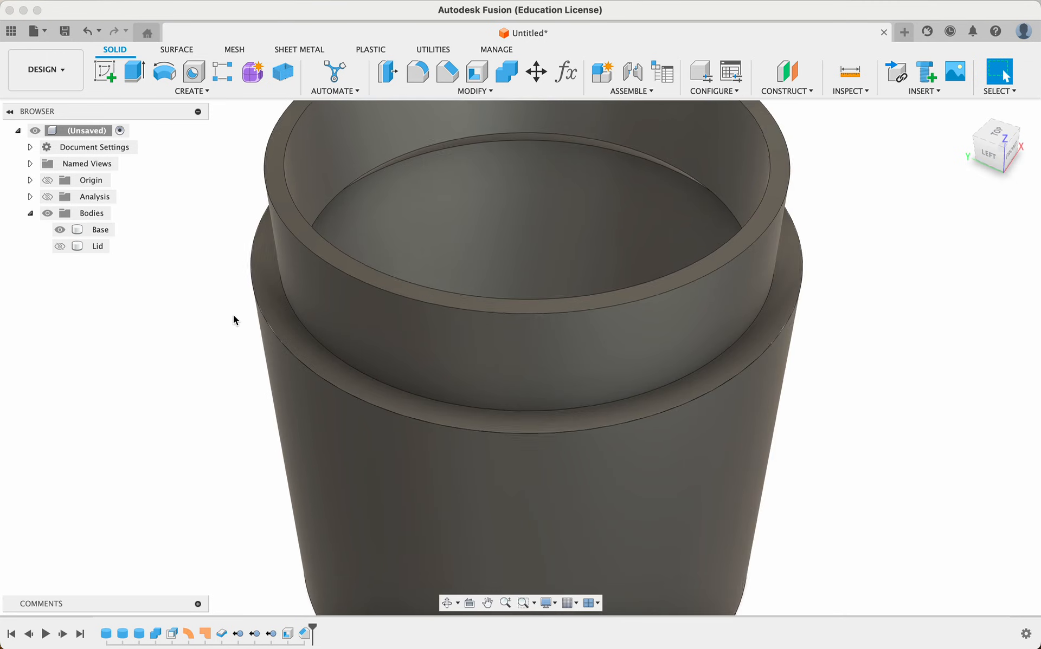
{"action": "scroll", "coordinate": [233, 314], "scroll_direction": "down", "scroll_amount": 5}
{"action": "scroll", "coordinate": [233, 314], "scroll_direction": "down", "scroll_amount": 4, "text": "shift"}
{"action": "scroll", "coordinate": [233, 315], "scroll_direction": "up", "scroll_amount": 5, "text": "shift"}
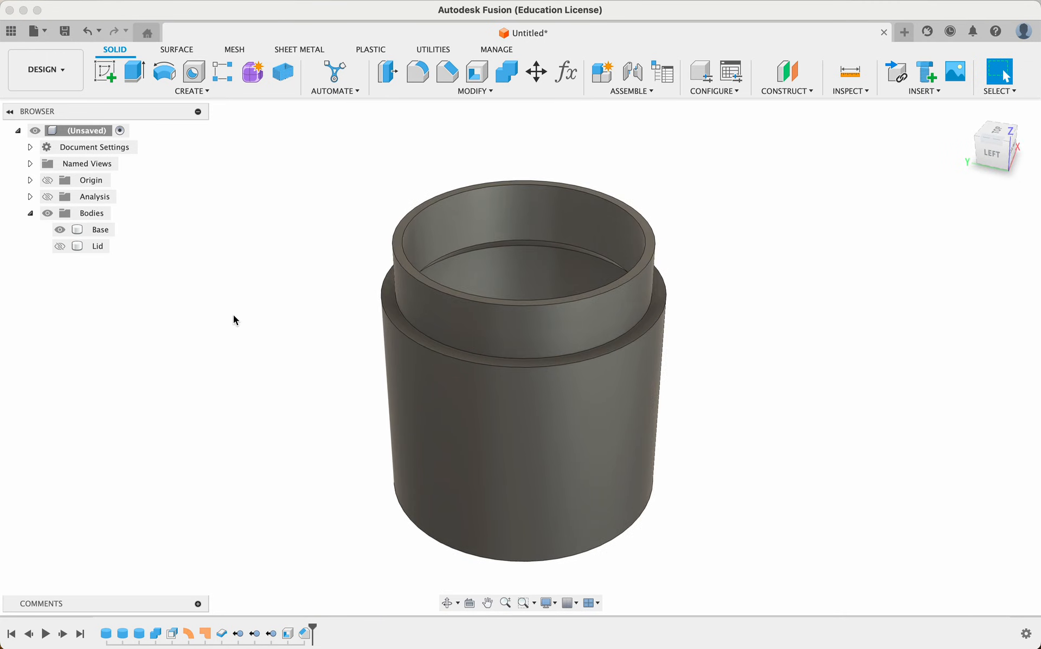
{"action": "left_click", "coordinate": [194, 91]}
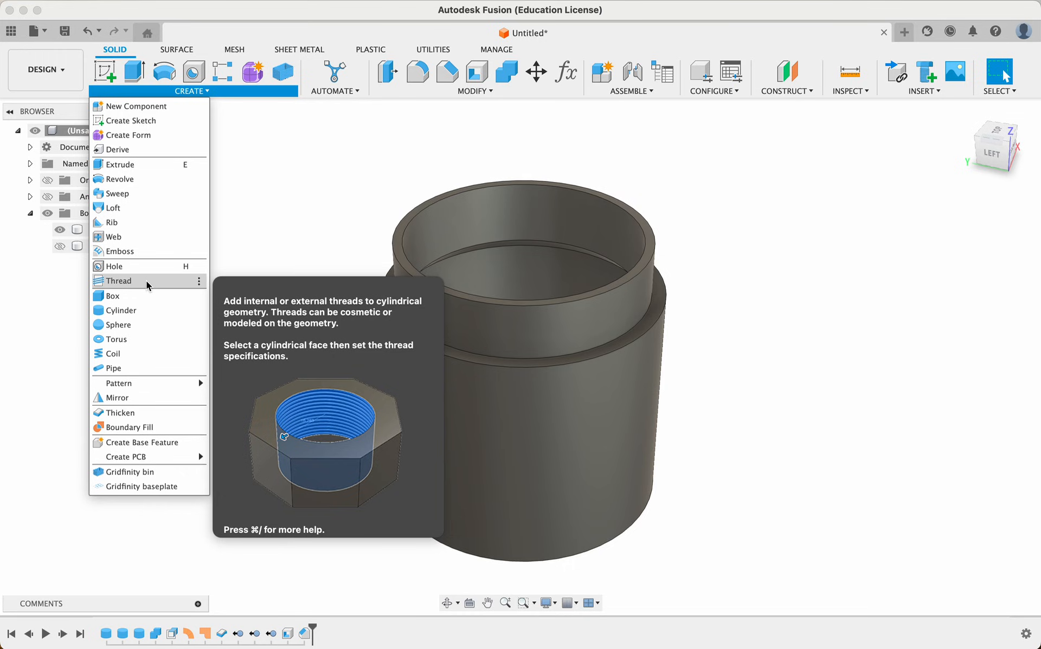
{"action": "left_click", "coordinate": [261, 227]}
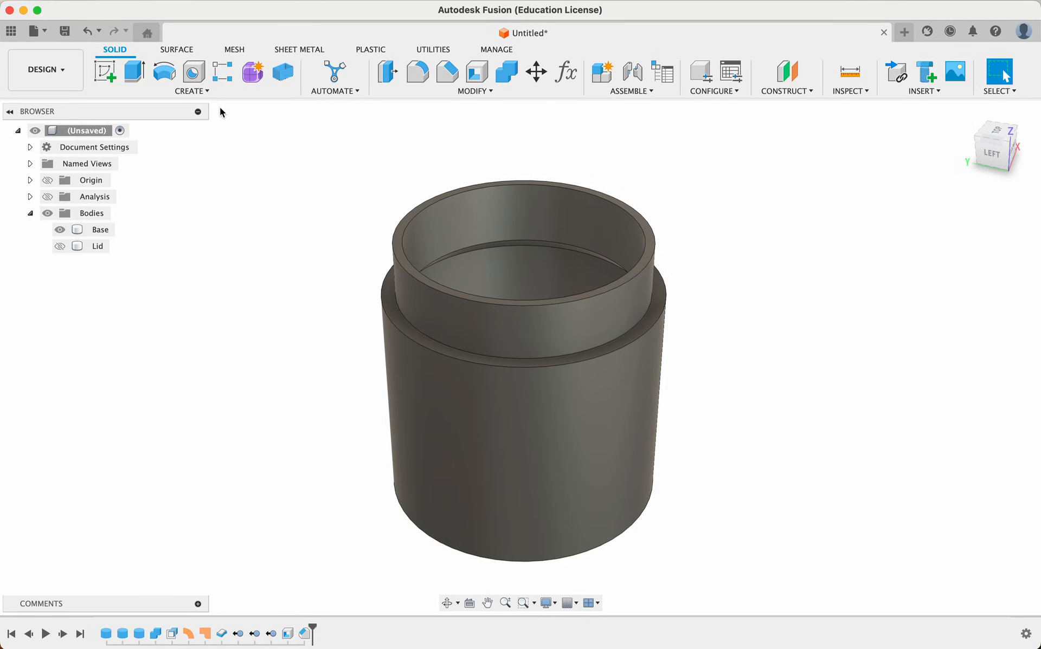
{"action": "left_click", "coordinate": [207, 93]}
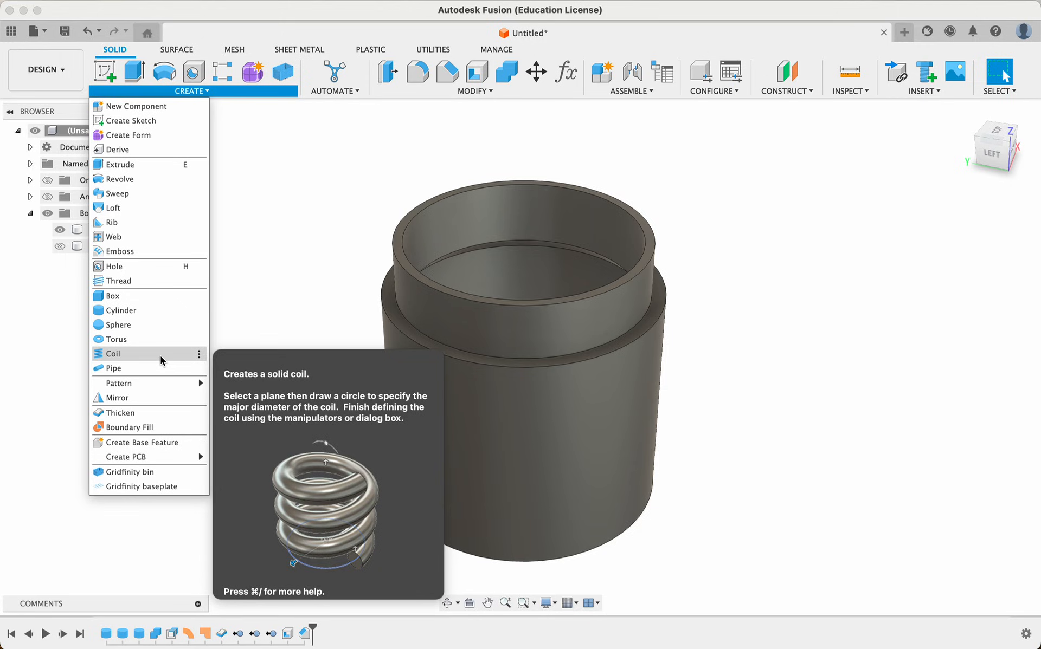
{"action": "left_click", "coordinate": [250, 283]}
Step: Show the Lid in the section analysis to examine its fit around the Base's neck, and hide both again
{"action": "left_click", "coordinate": [58, 249]}
{"action": "left_click", "coordinate": [59, 246]}
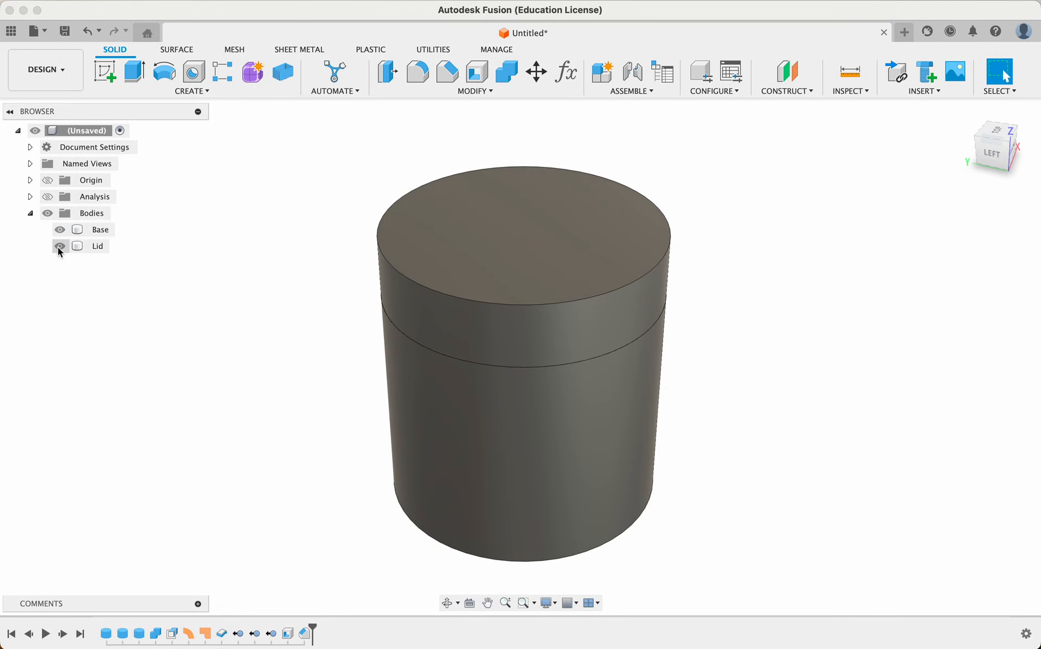
{"action": "left_click", "coordinate": [48, 198]}
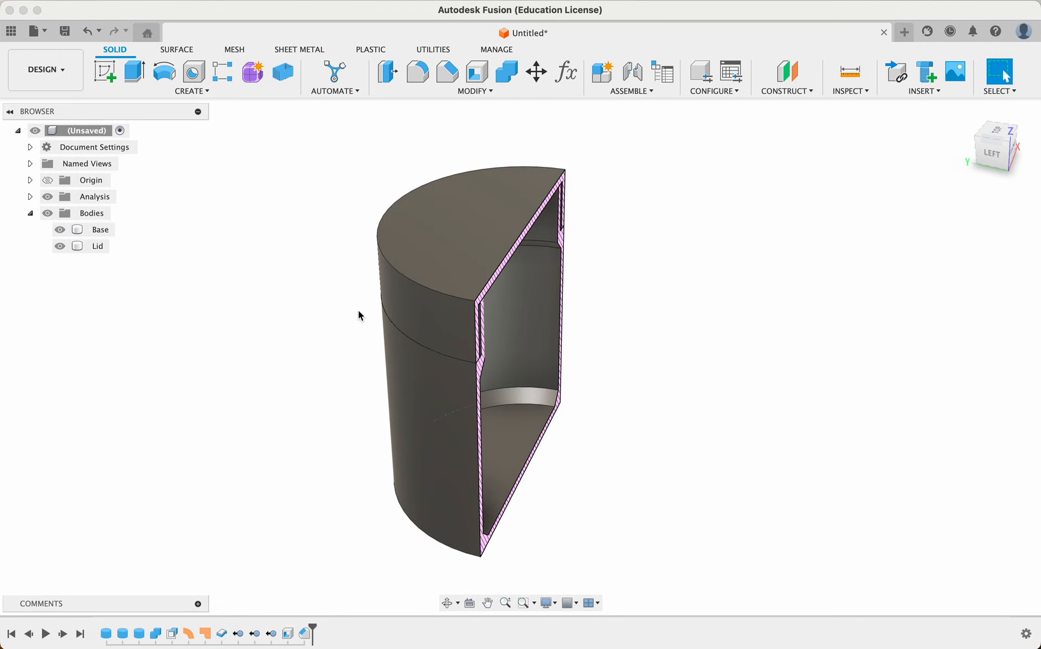
{"action": "scroll", "coordinate": [358, 311], "scroll_direction": "up", "scroll_amount": 5}
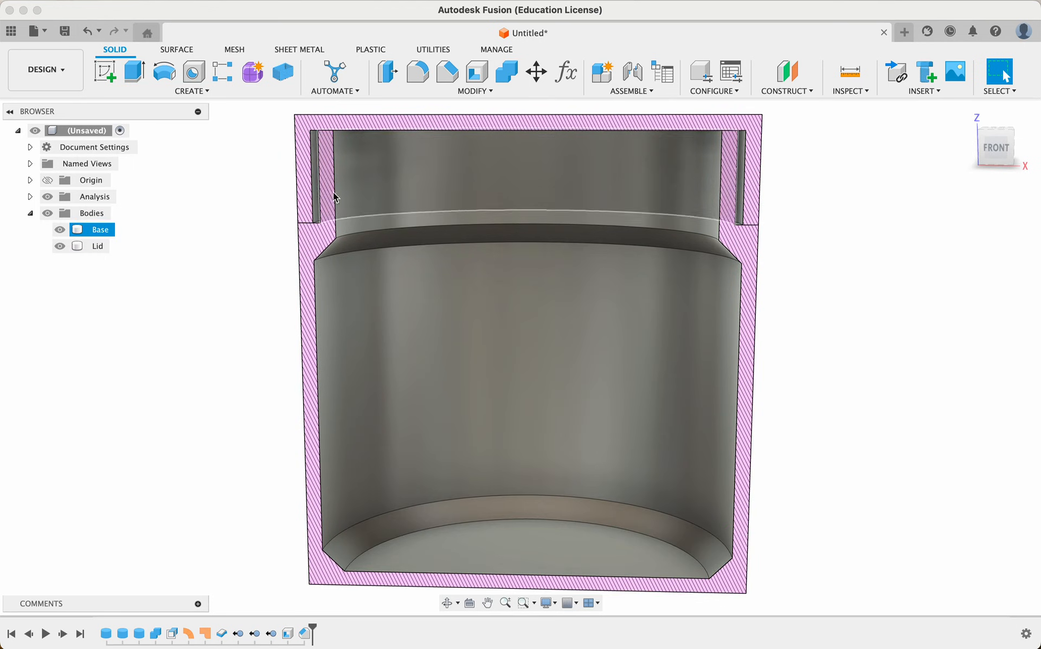
{"action": "scroll", "coordinate": [151, 300], "scroll_direction": "up", "scroll_amount": 5, "text": "shift"}
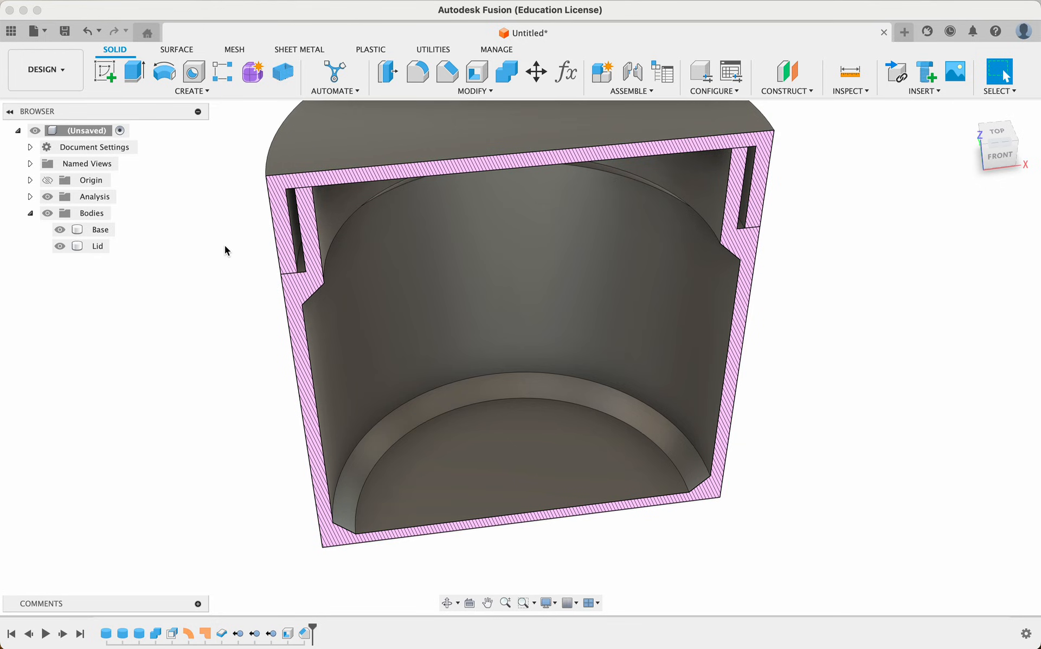
{"action": "scroll", "coordinate": [225, 256], "scroll_direction": "down", "scroll_amount": 2}
{"action": "scroll", "coordinate": [224, 256], "scroll_direction": "up", "scroll_amount": 2}
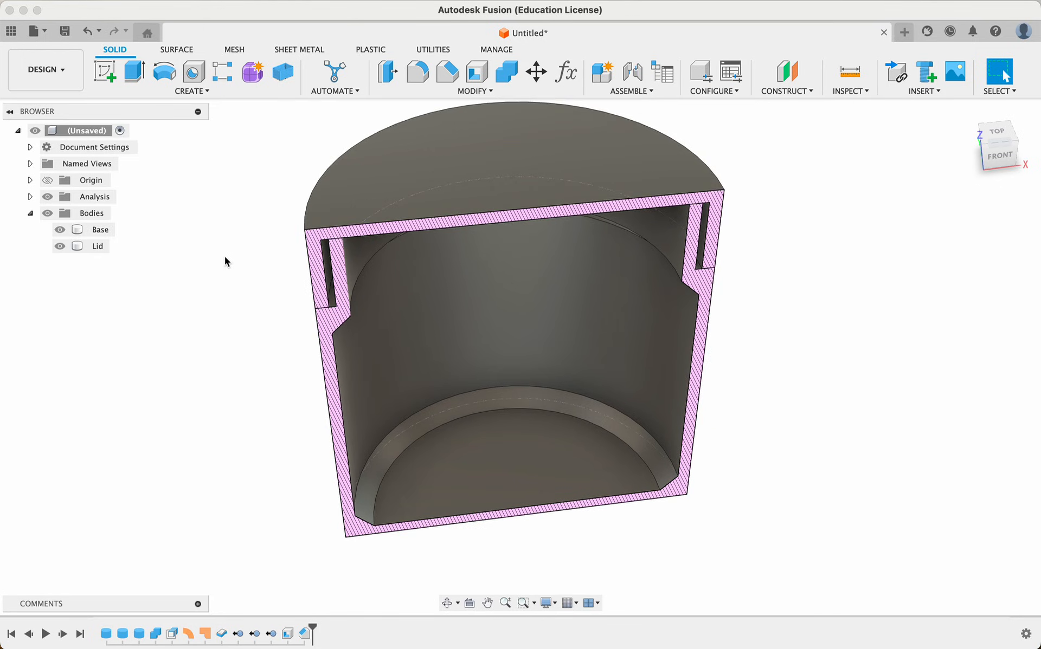
{"action": "left_click", "coordinate": [48, 196]}
{"action": "left_click", "coordinate": [59, 246]}
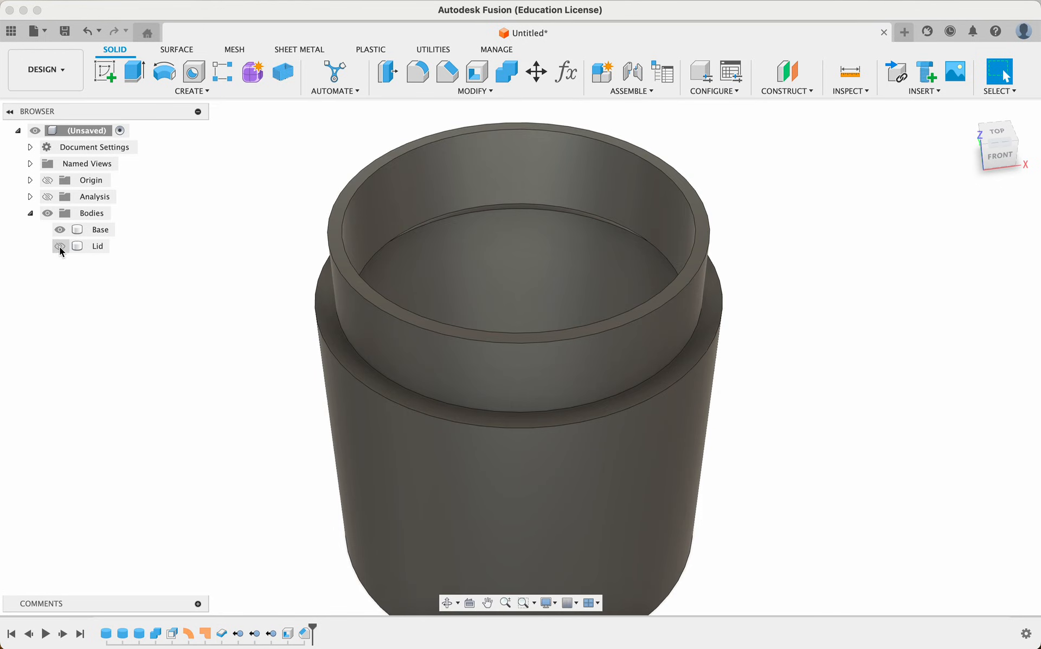
Step: Start a Coil on the Base's outer ledge face, centred on the origin, with a diameter of 53.8 mm
{"action": "left_click", "coordinate": [188, 92]}
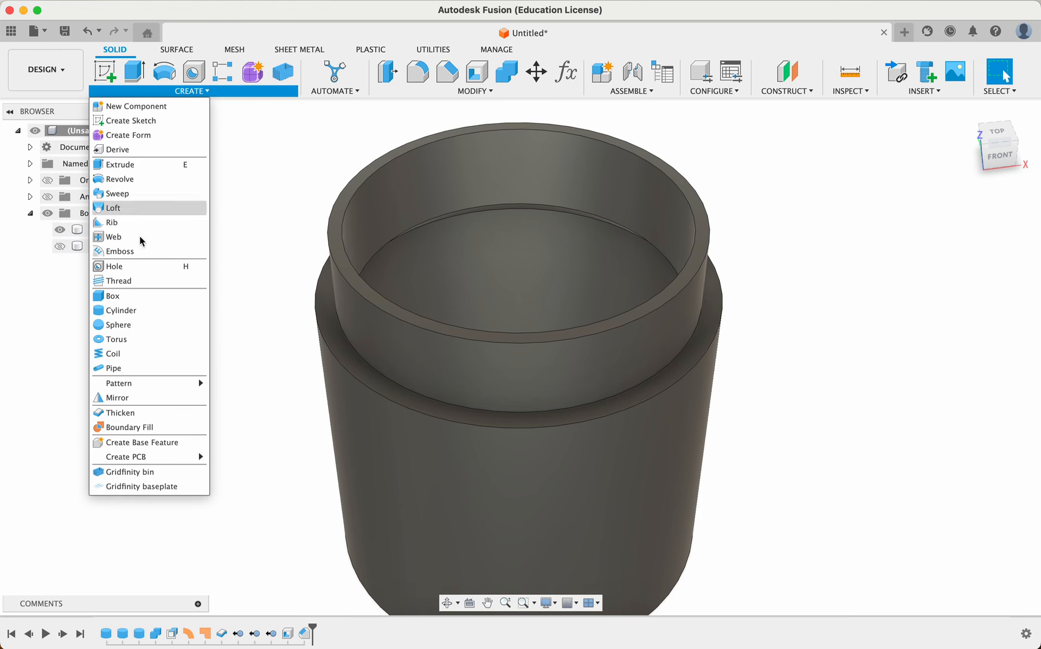
{"action": "left_click", "coordinate": [112, 353]}
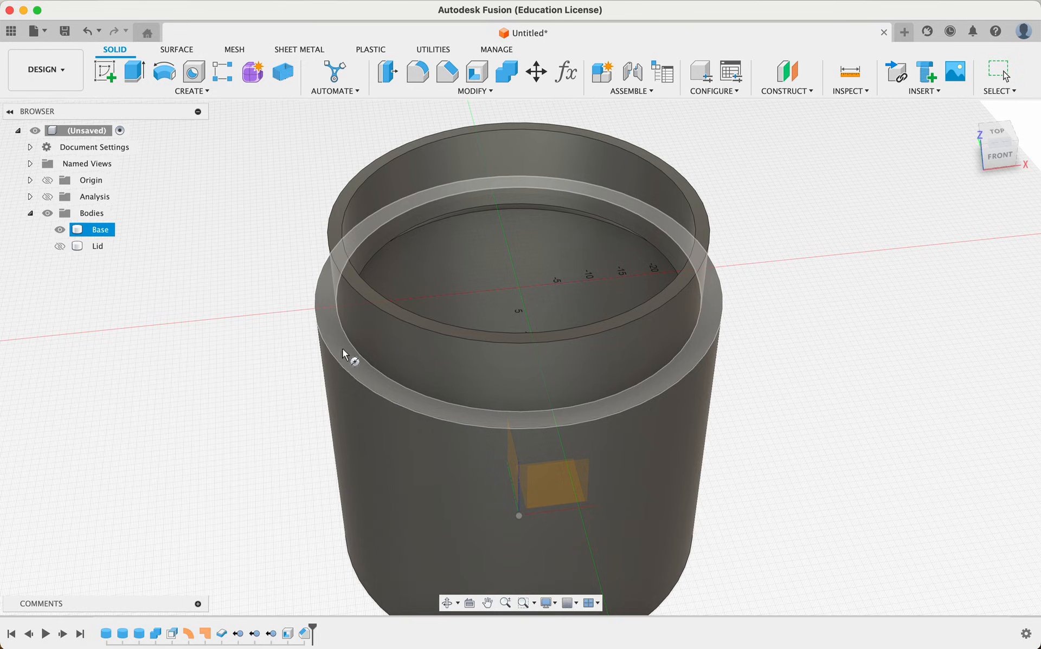
{"action": "scroll", "coordinate": [252, 351], "scroll_direction": "down", "scroll_amount": 5, "text": "shift"}
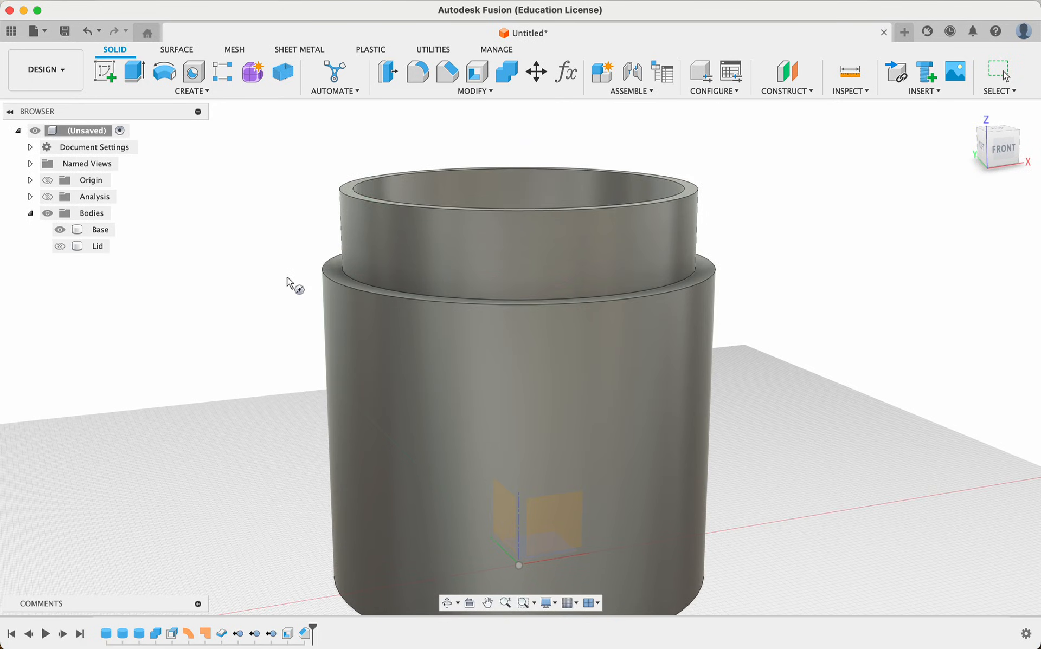
{"action": "scroll", "coordinate": [287, 278], "scroll_direction": "up", "scroll_amount": 5, "text": "shift"}
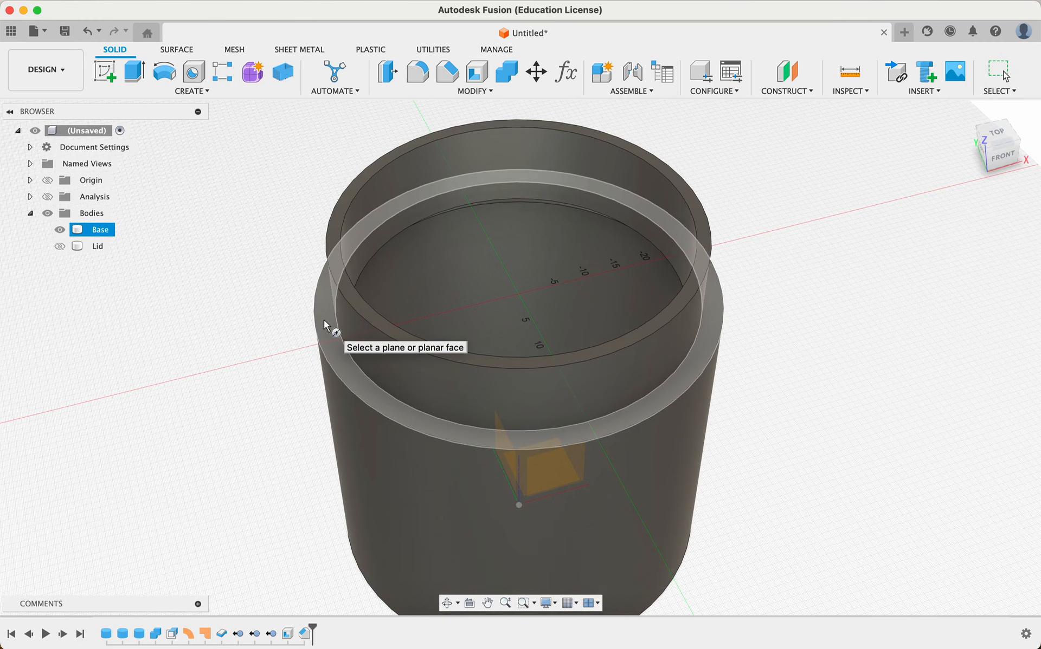
{"action": "left_click", "coordinate": [323, 320]}
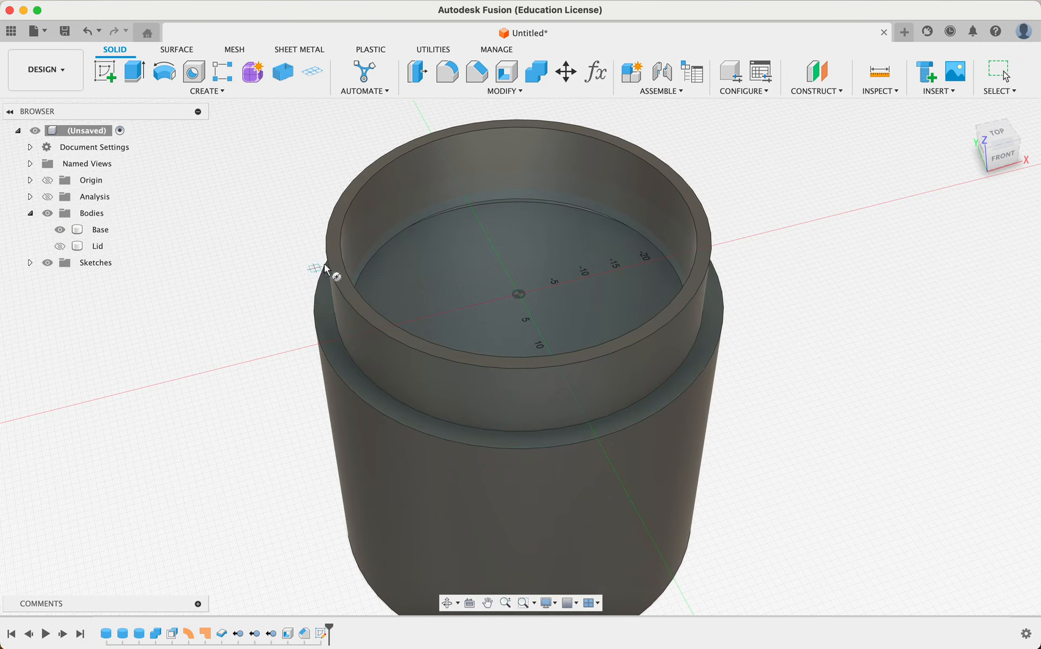
{"action": "left_click", "coordinate": [519, 294]}
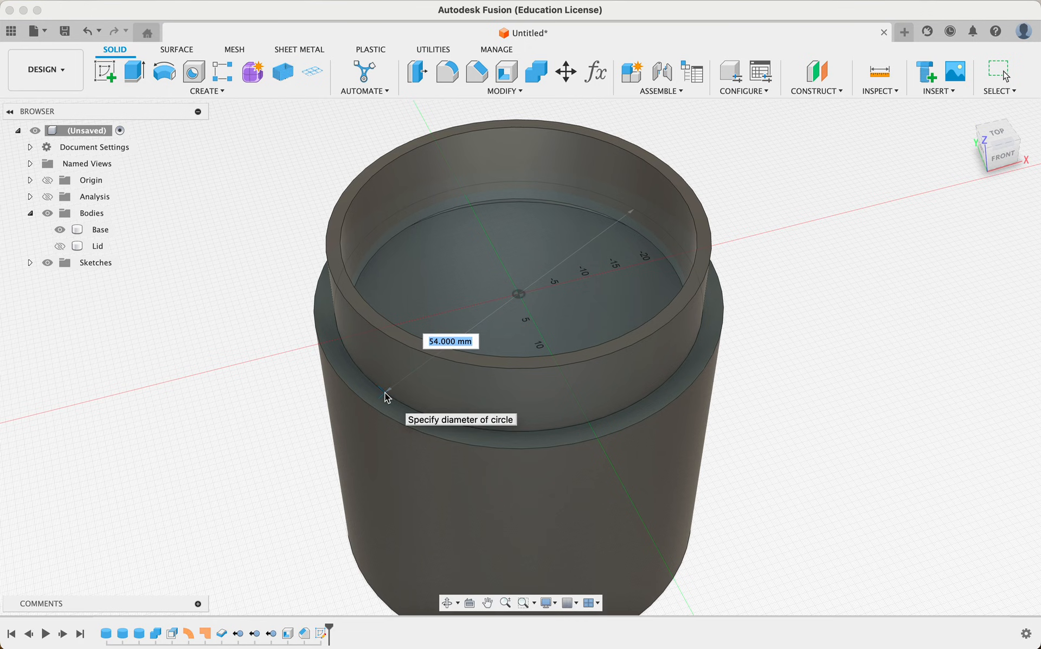
{"action": "scroll", "coordinate": [385, 393], "scroll_direction": "up", "scroll_amount": 3}
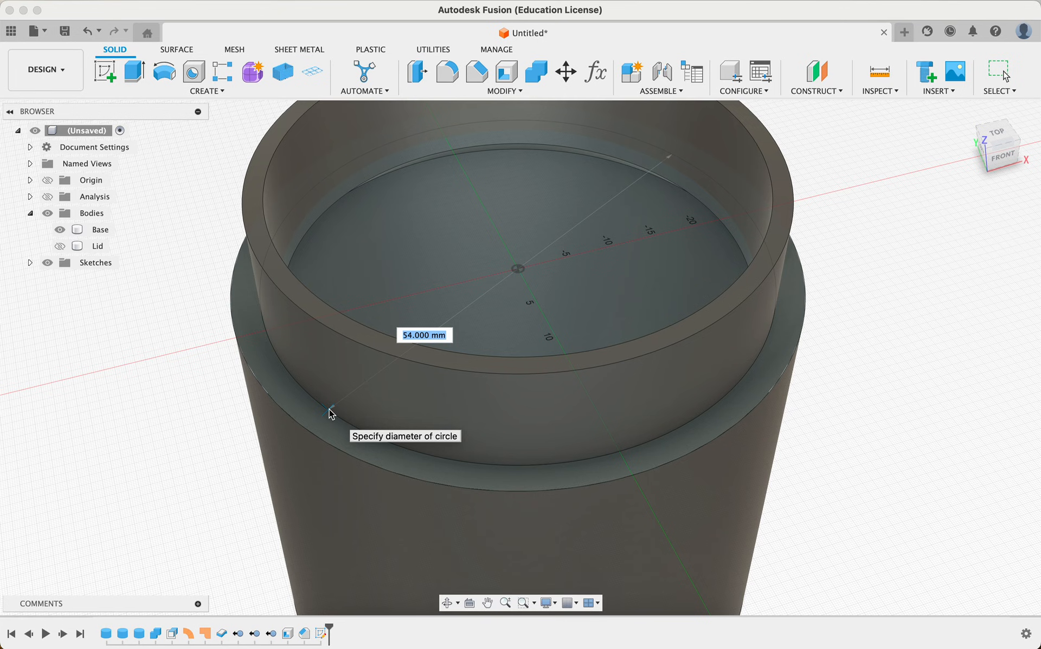
{"action": "type", "text": "53"}
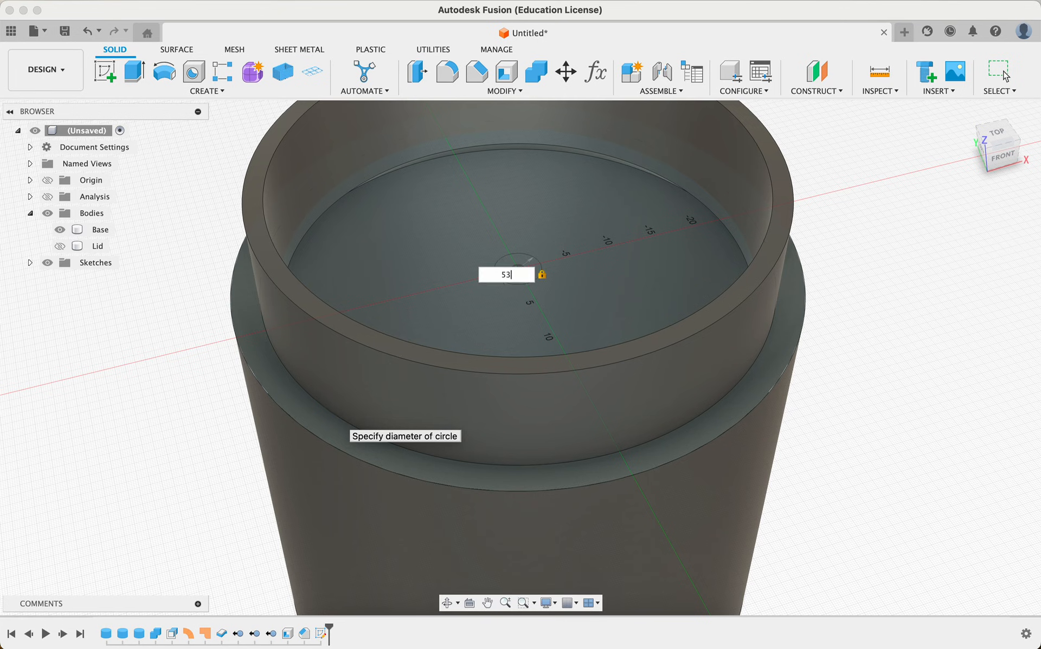
{"action": "type", "text": ".8"}
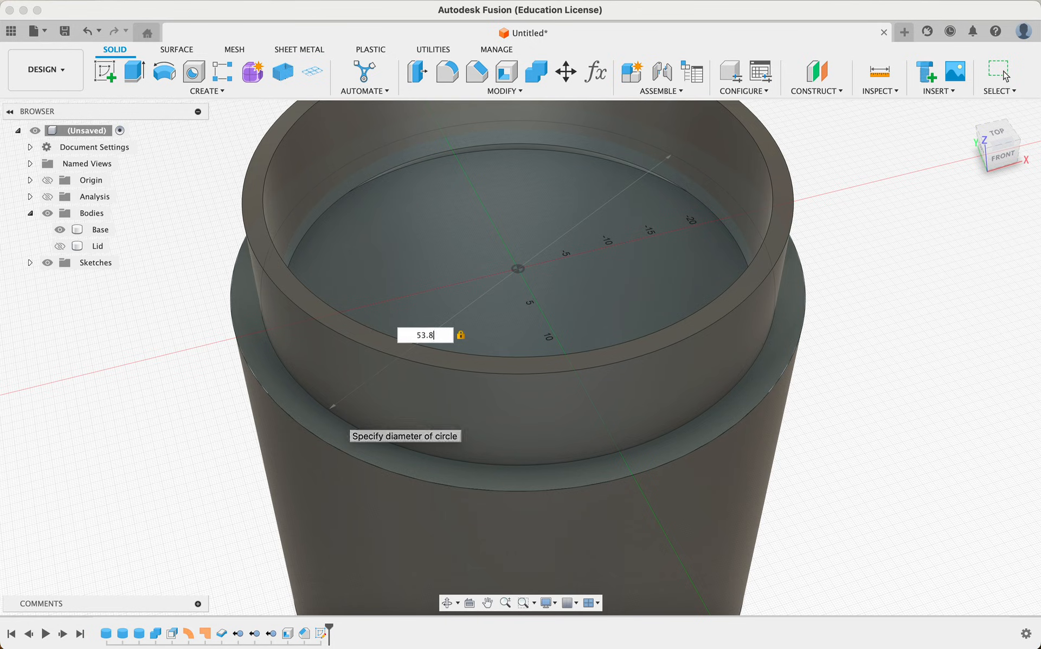
{"action": "key", "text": "Return"}
{"action": "scroll", "coordinate": [259, 430], "scroll_direction": "down", "scroll_amount": 5}
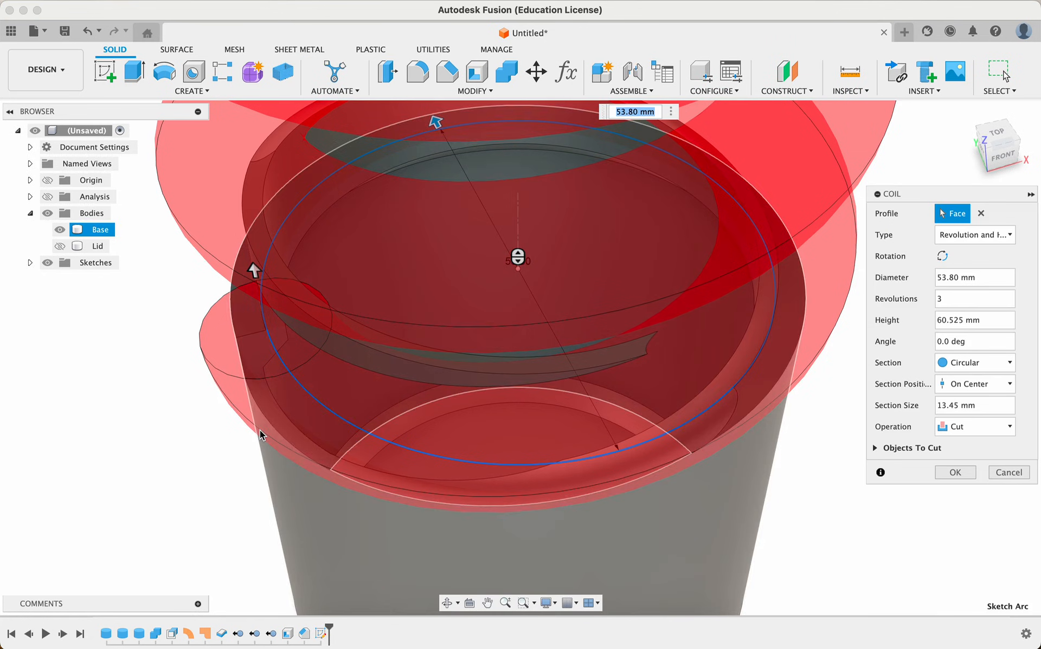
{"action": "scroll", "coordinate": [259, 430], "scroll_direction": "down", "scroll_amount": 3}
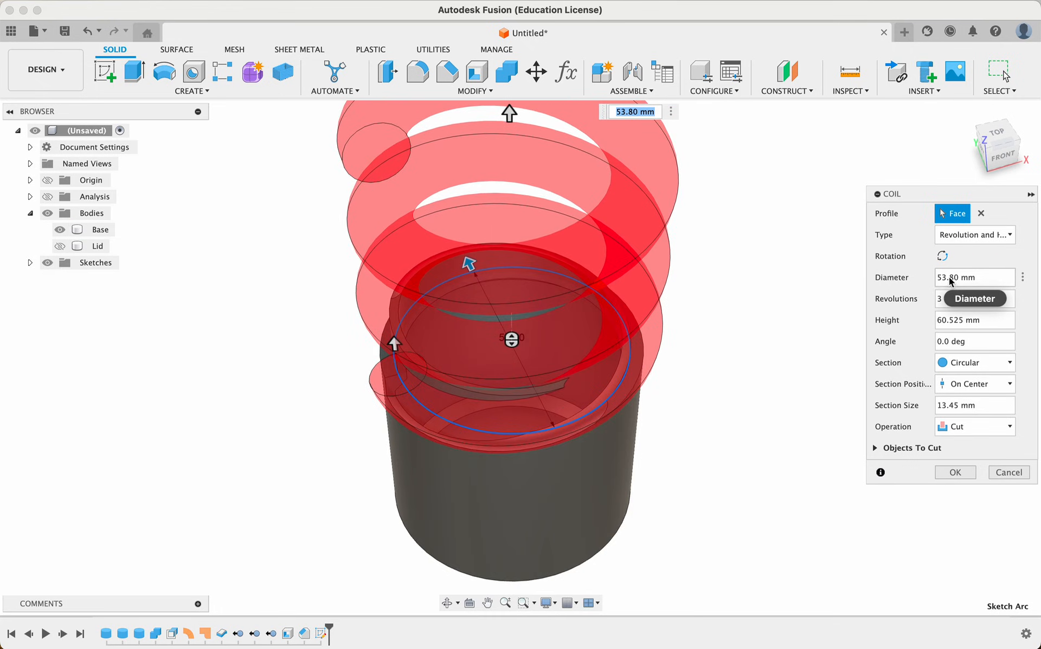
Step: Set the Coil to 2 revolutions with a 2 mm section size and create it as a new body
{"action": "double_click", "coordinate": [934, 299]}
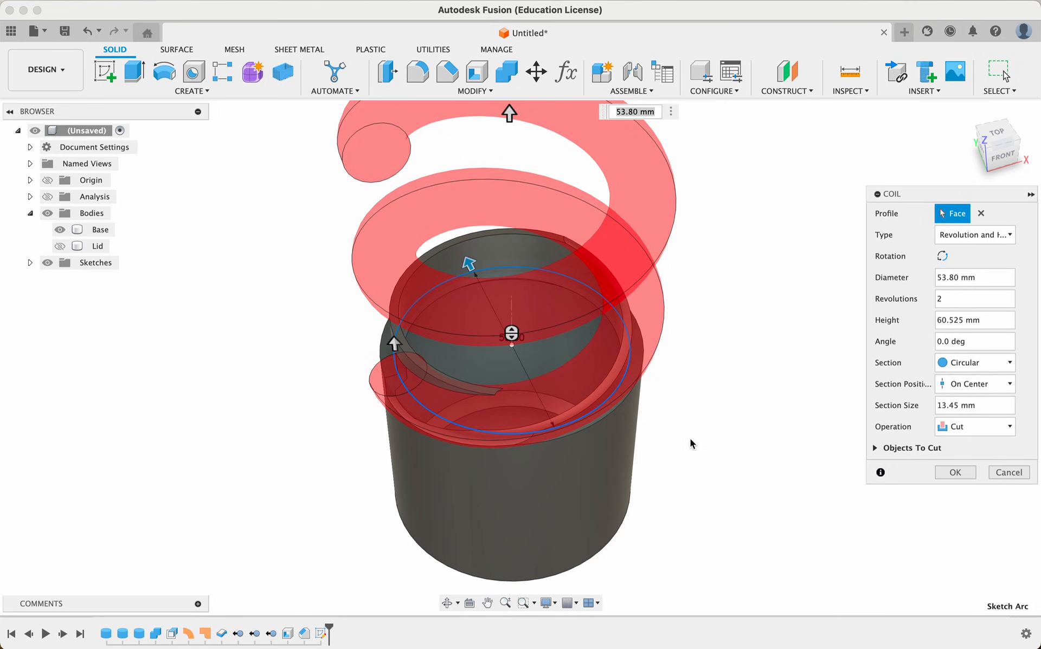
{"action": "left_click", "coordinate": [982, 434]}
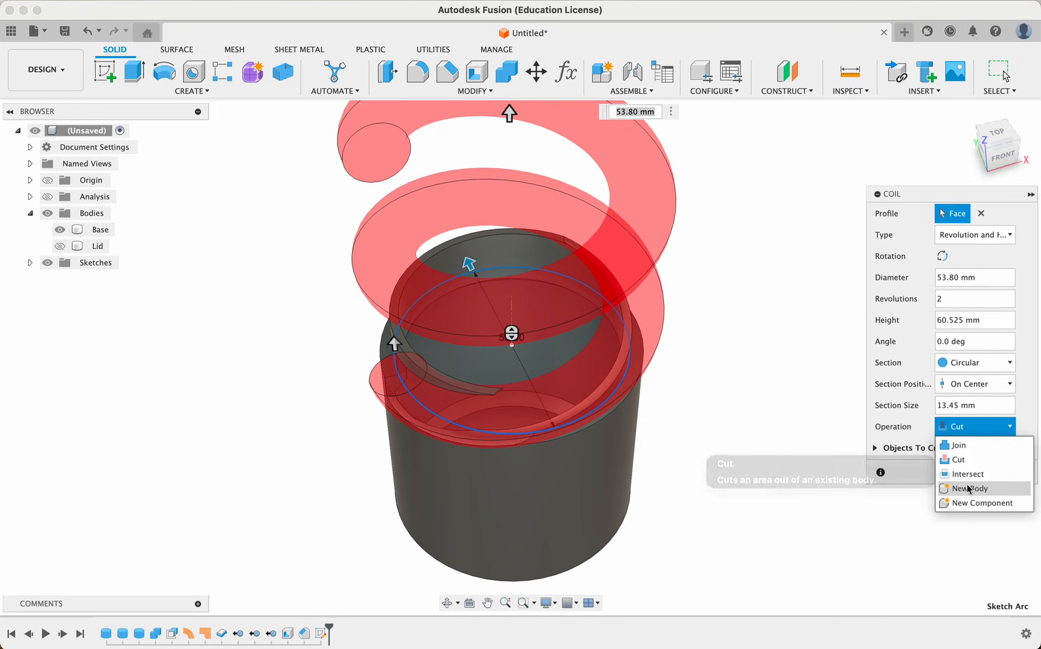
{"action": "left_click", "coordinate": [966, 491]}
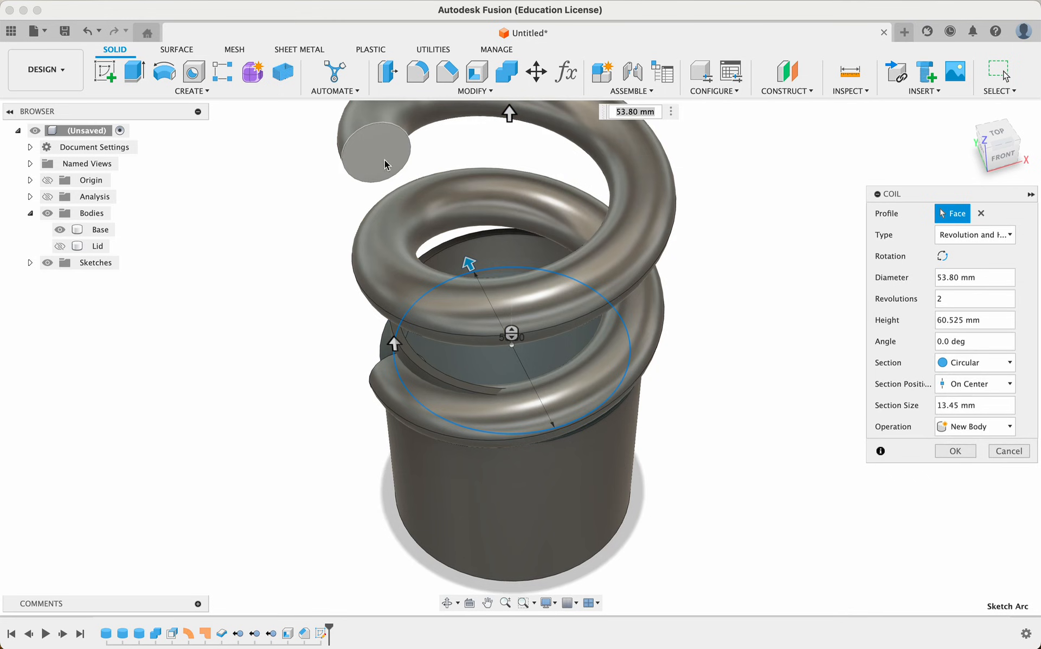
{"action": "double_click", "coordinate": [946, 406]}
{"action": "type", "text": "2"}
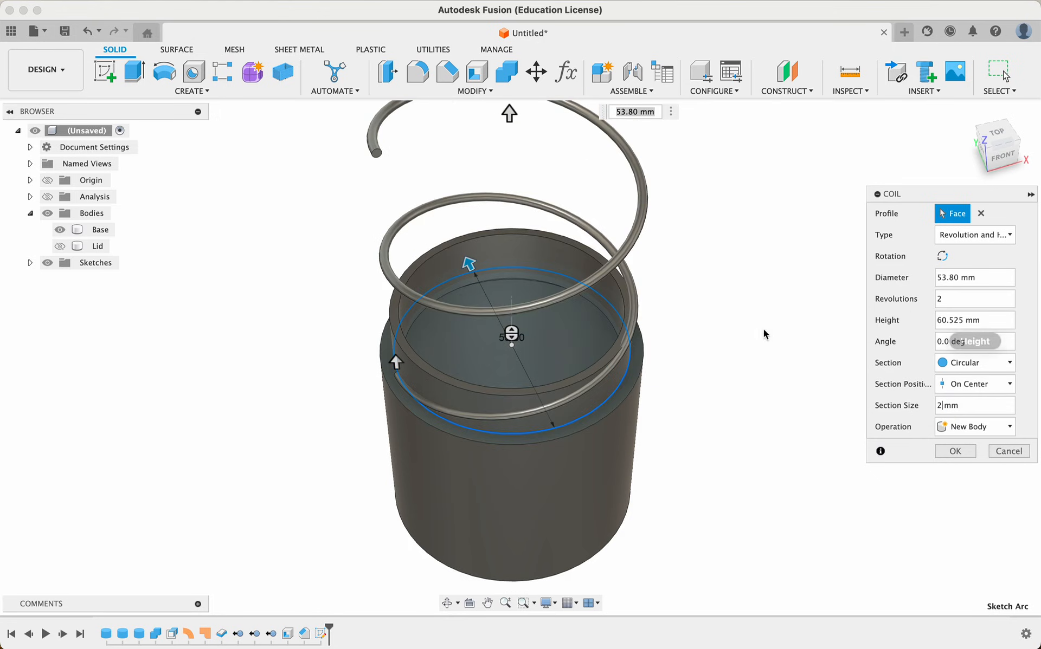
Step: Set the Coil's height to 10 mm and finish it, keeping the New Body operation
{"action": "scroll", "coordinate": [575, 432], "scroll_direction": "down", "scroll_amount": 10, "text": "shift"}
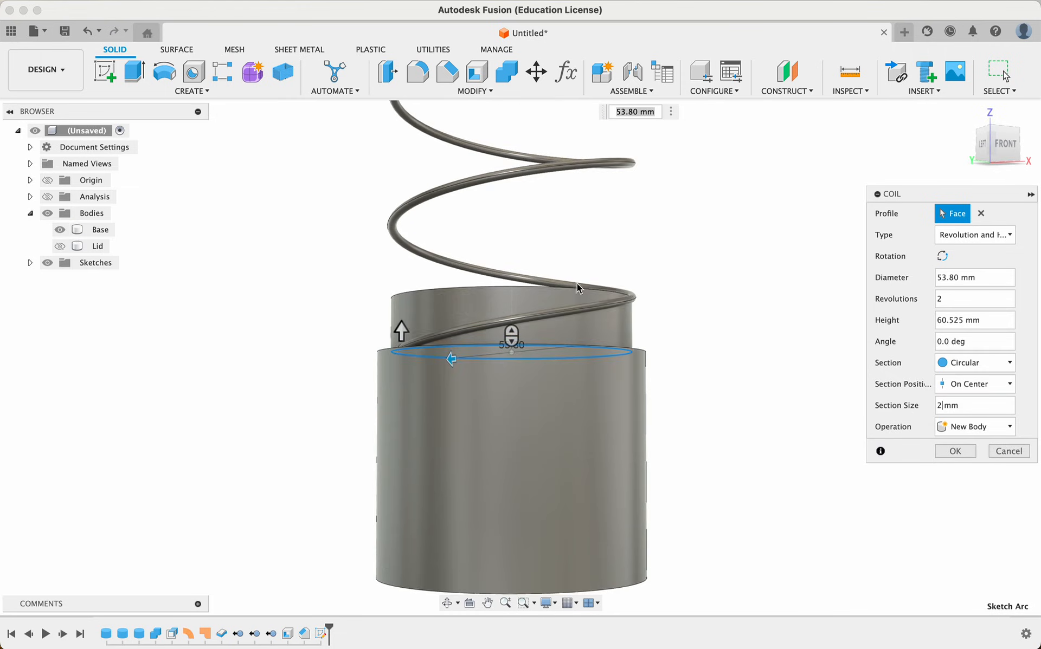
{"action": "scroll", "coordinate": [743, 319], "scroll_direction": "up", "scroll_amount": 8, "text": "shift"}
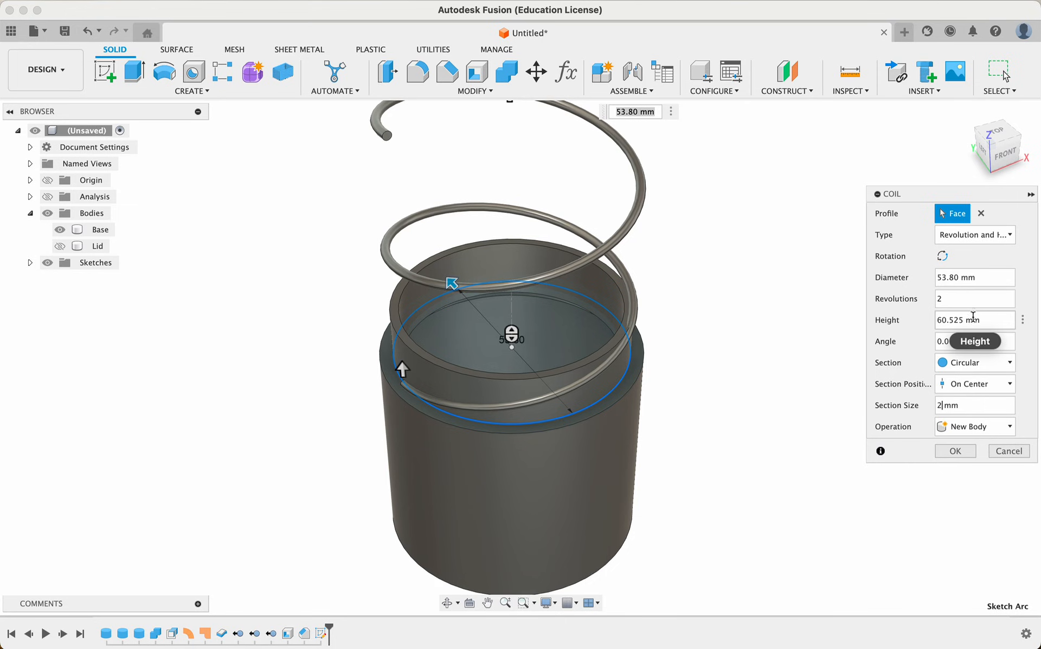
{"action": "double_click", "coordinate": [963, 320]}
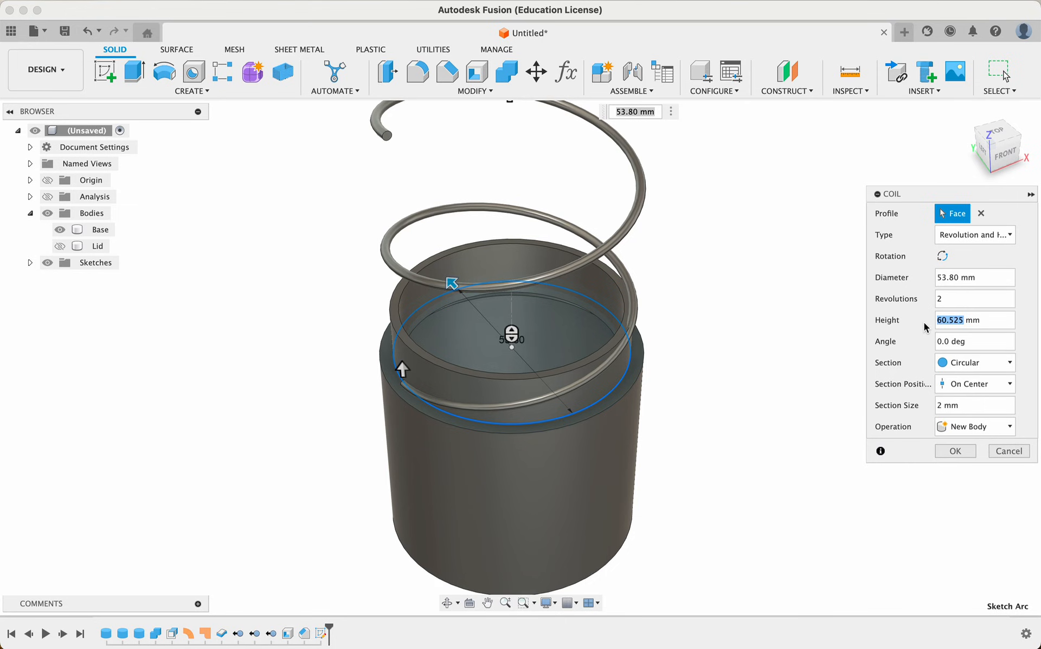
{"action": "type", "text": "10"}
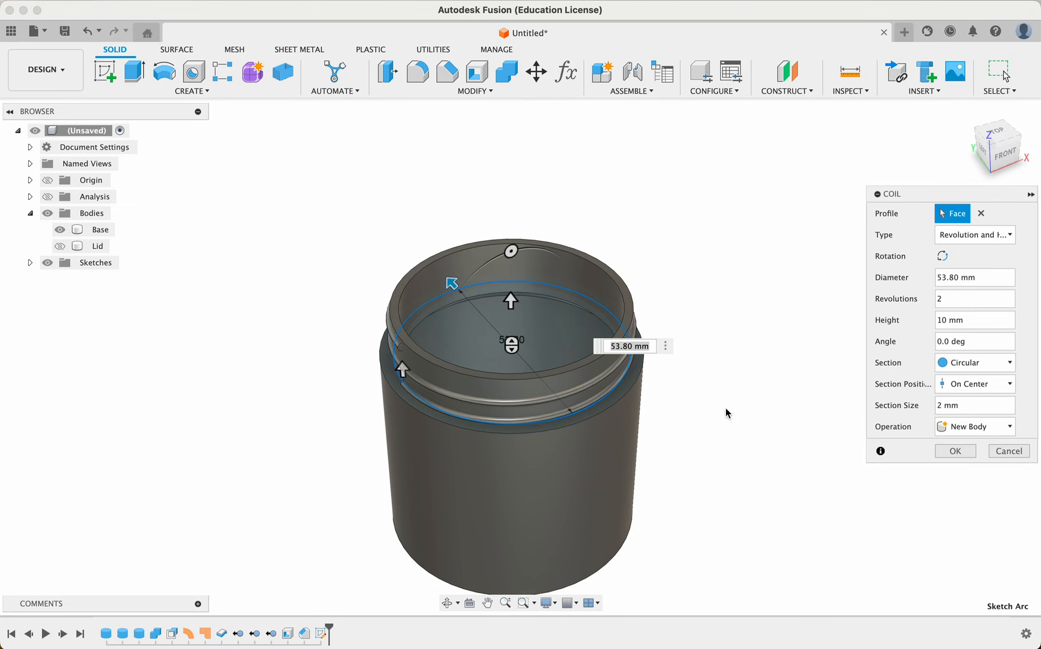
{"action": "scroll", "coordinate": [719, 414], "scroll_direction": "left", "scroll_amount": 10, "text": "shift"}
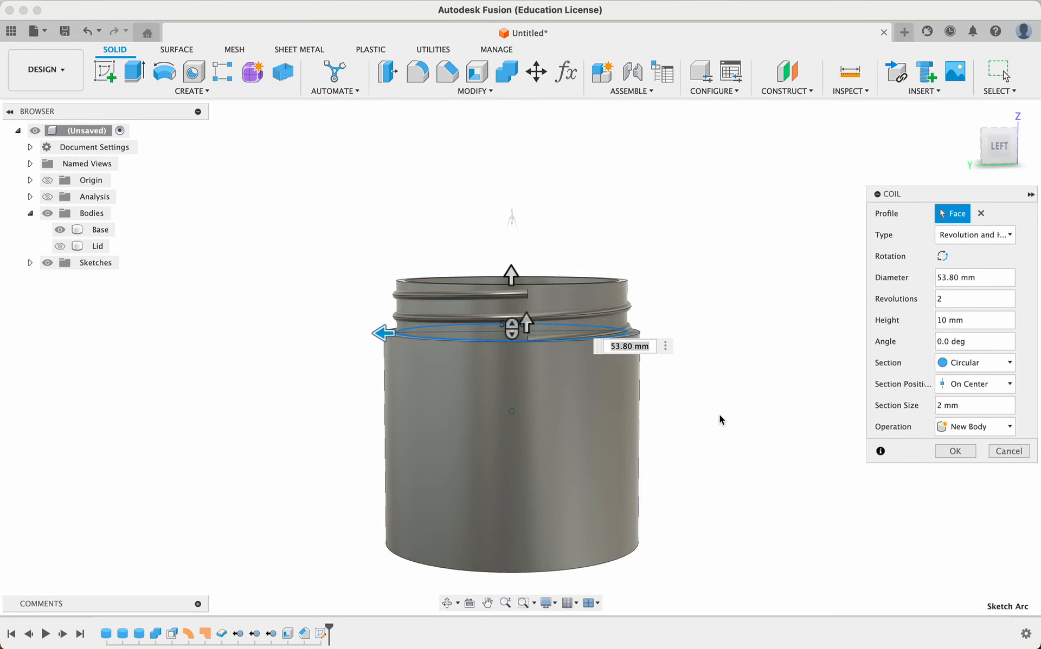
{"action": "scroll", "coordinate": [719, 415], "scroll_direction": "right", "scroll_amount": 5, "text": "shift"}
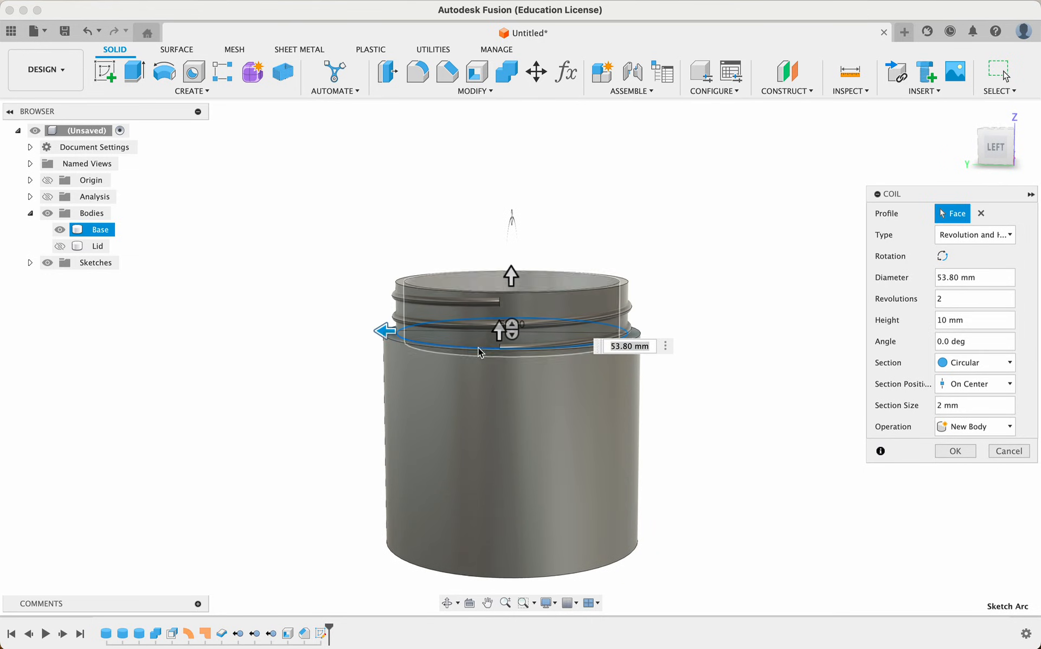
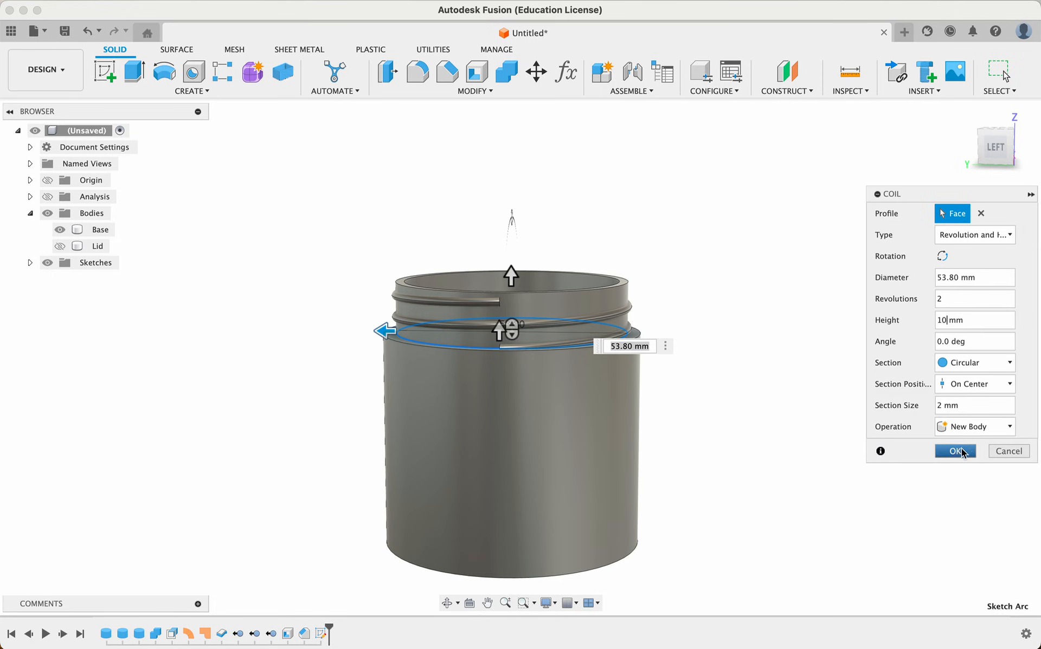
{"action": "left_click", "coordinate": [972, 434]}
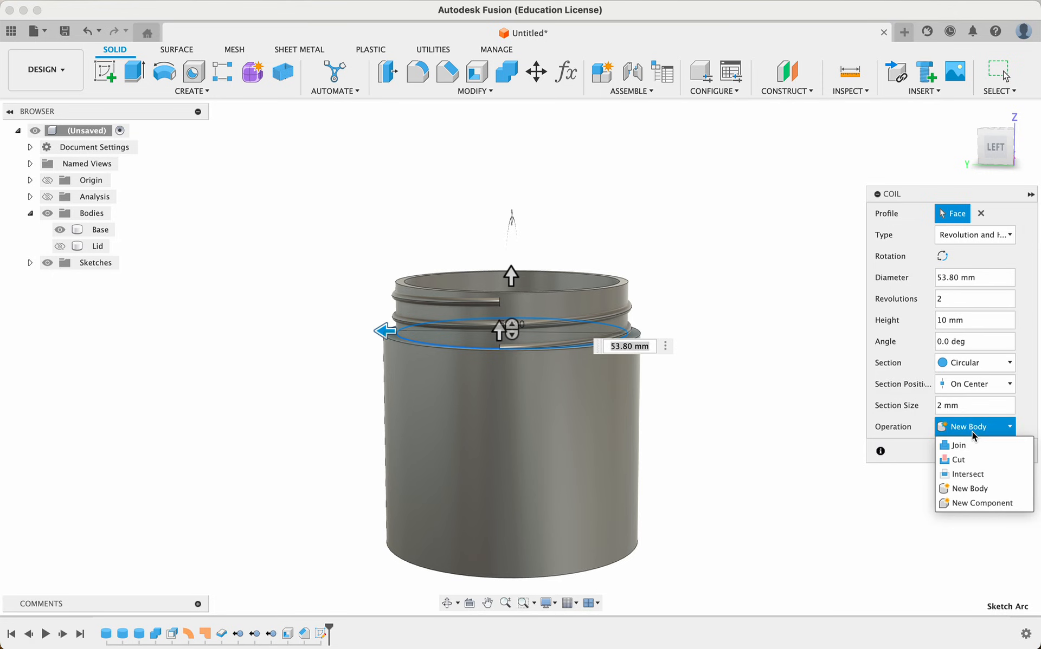
{"action": "left_click", "coordinate": [928, 450]}
{"action": "left_click", "coordinate": [950, 452]}
Step: Examine the coil threads and their blunt ends around the Base's neck from several angles
{"action": "scroll", "coordinate": [748, 349], "scroll_direction": "up", "scroll_amount": 3, "text": "shift"}
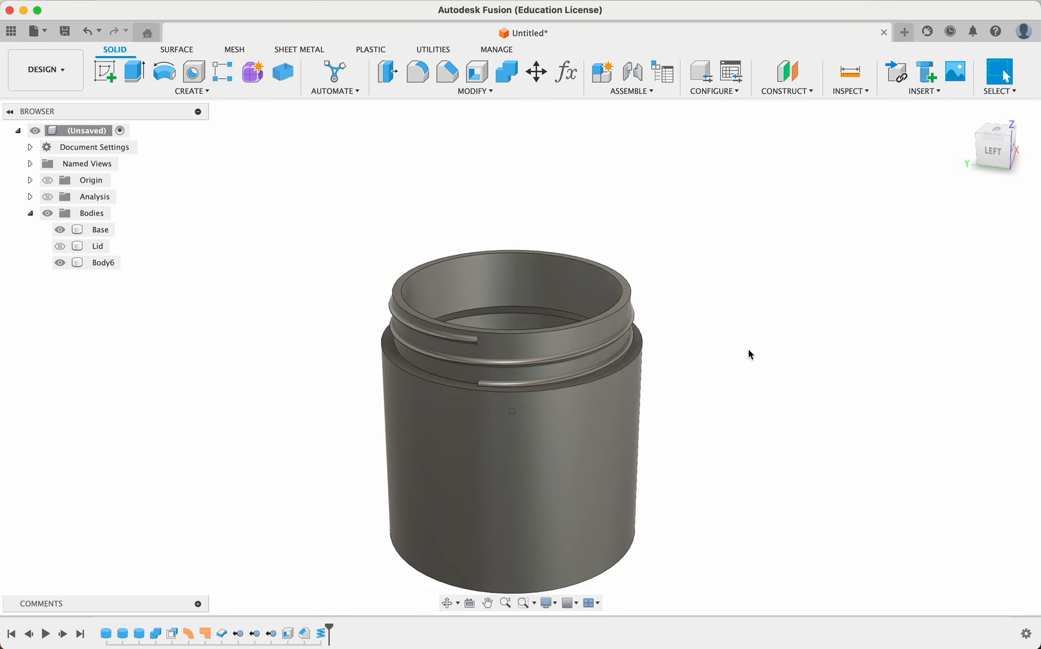
{"action": "scroll", "coordinate": [748, 349], "scroll_direction": "up", "scroll_amount": 8}
{"action": "scroll", "coordinate": [748, 349], "scroll_direction": "down", "scroll_amount": 4, "text": "shift"}
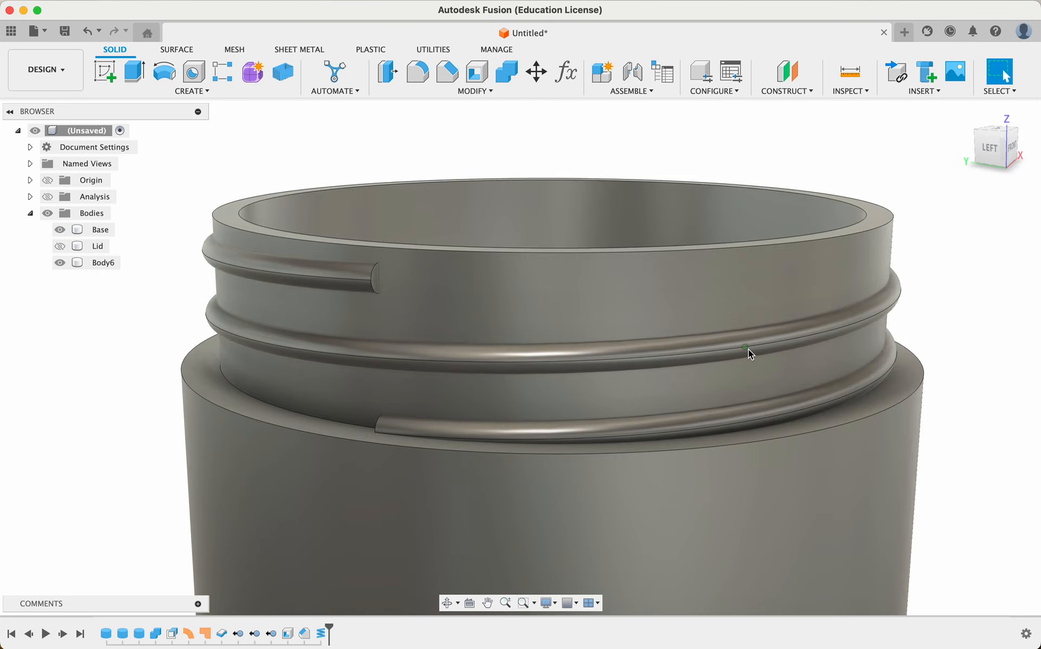
{"action": "scroll", "coordinate": [748, 349], "scroll_direction": "right", "scroll_amount": 2, "text": "shift"}
{"action": "scroll", "coordinate": [748, 349], "scroll_direction": "up", "scroll_amount": 4, "text": "shift"}
{"action": "scroll", "coordinate": [748, 349], "scroll_direction": "left", "scroll_amount": 3, "text": "shift"}
{"action": "scroll", "coordinate": [748, 349], "scroll_direction": "down", "scroll_amount": 2, "text": "shift"}
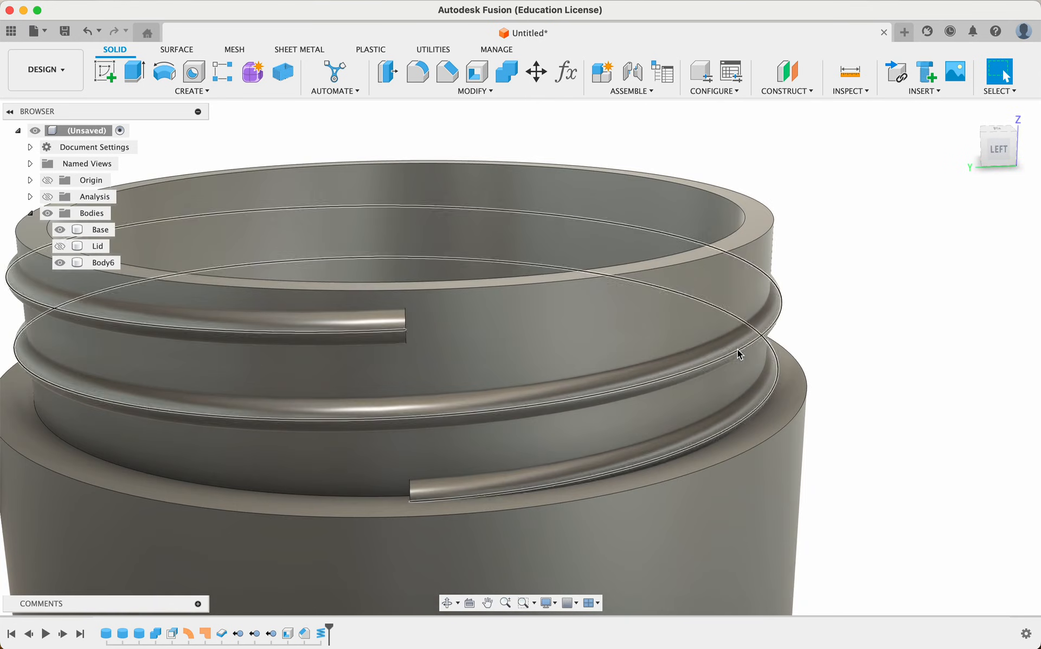
{"action": "scroll", "coordinate": [421, 338], "scroll_direction": "up", "scroll_amount": 3, "text": "shift"}
{"action": "scroll", "coordinate": [421, 338], "scroll_direction": "right", "scroll_amount": 3, "text": "shift"}
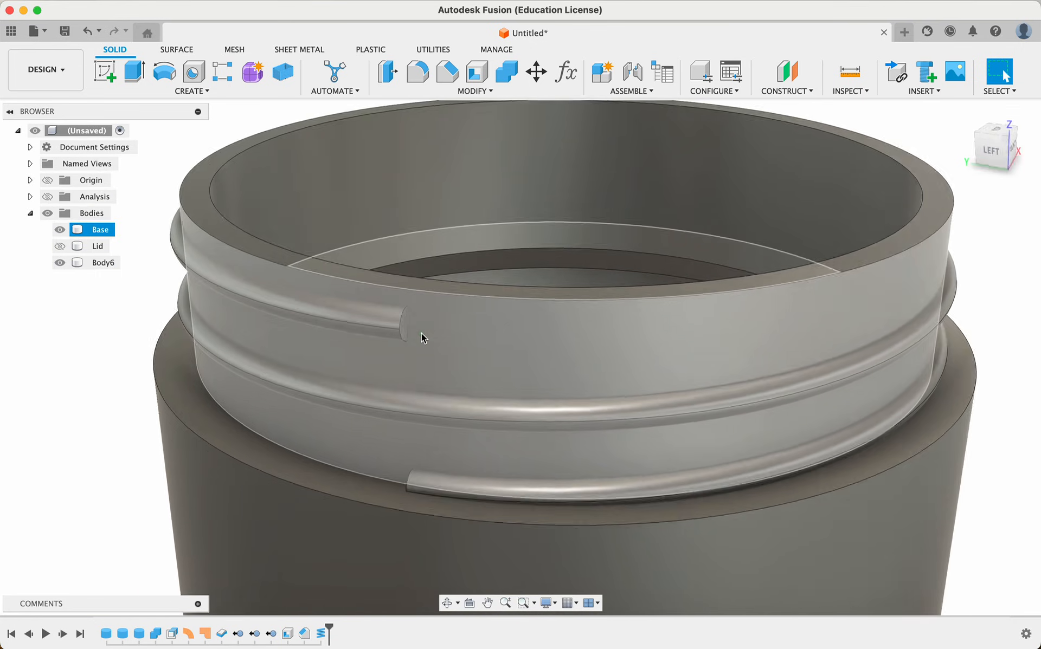
{"action": "scroll", "coordinate": [421, 338], "scroll_direction": "down", "scroll_amount": 3, "text": "shift"}
Step: Rename the coil body as Base Threads
{"action": "double_click", "coordinate": [98, 263]}
{"action": "left_click", "coordinate": [98, 263]}
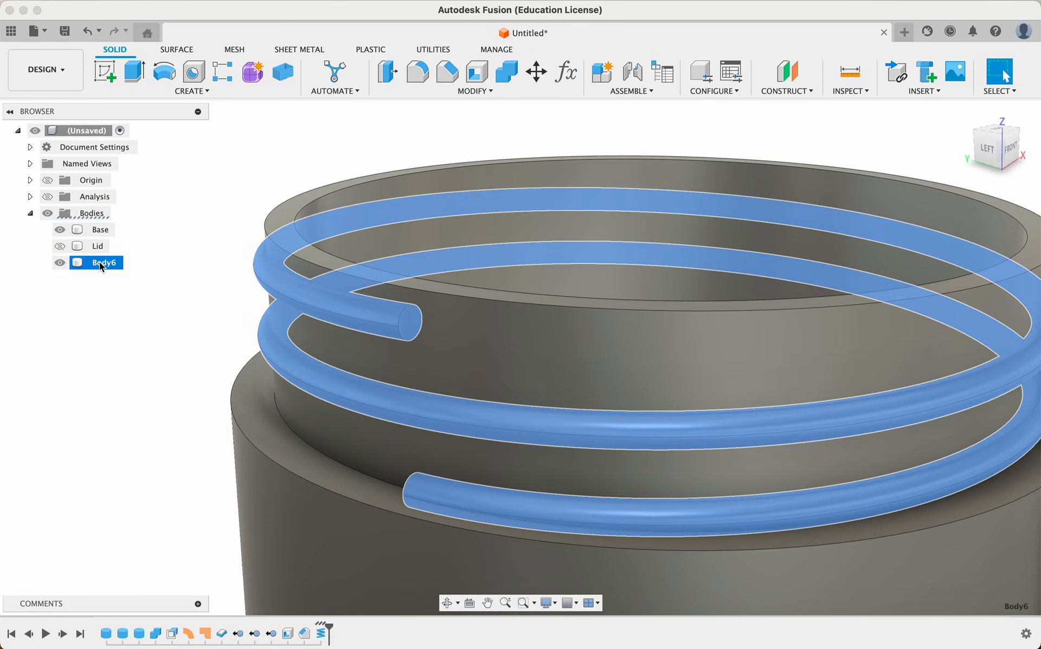
{"action": "left_click", "coordinate": [99, 262]}
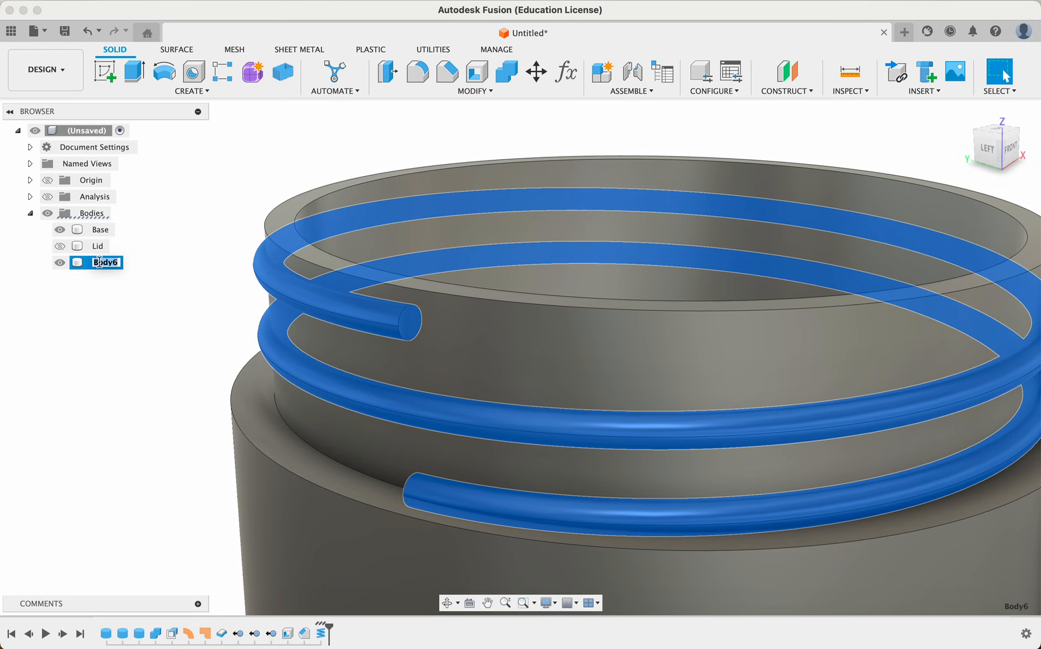
{"action": "type", "text": "Base Threads"}
{"action": "key", "text": "Return"}
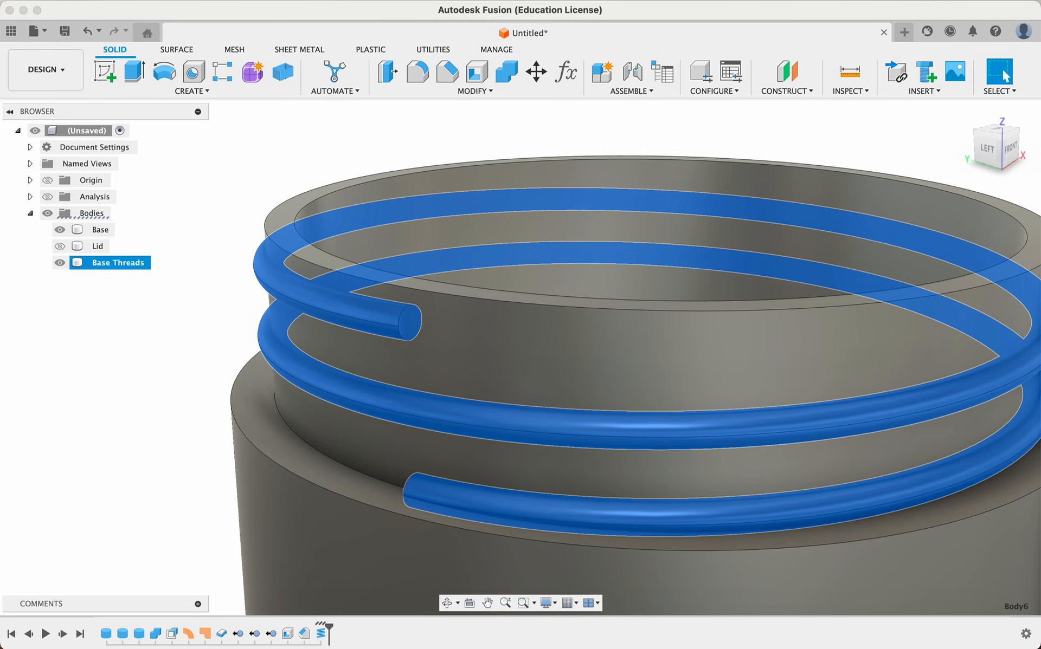
{"action": "left_click", "coordinate": [102, 369]}
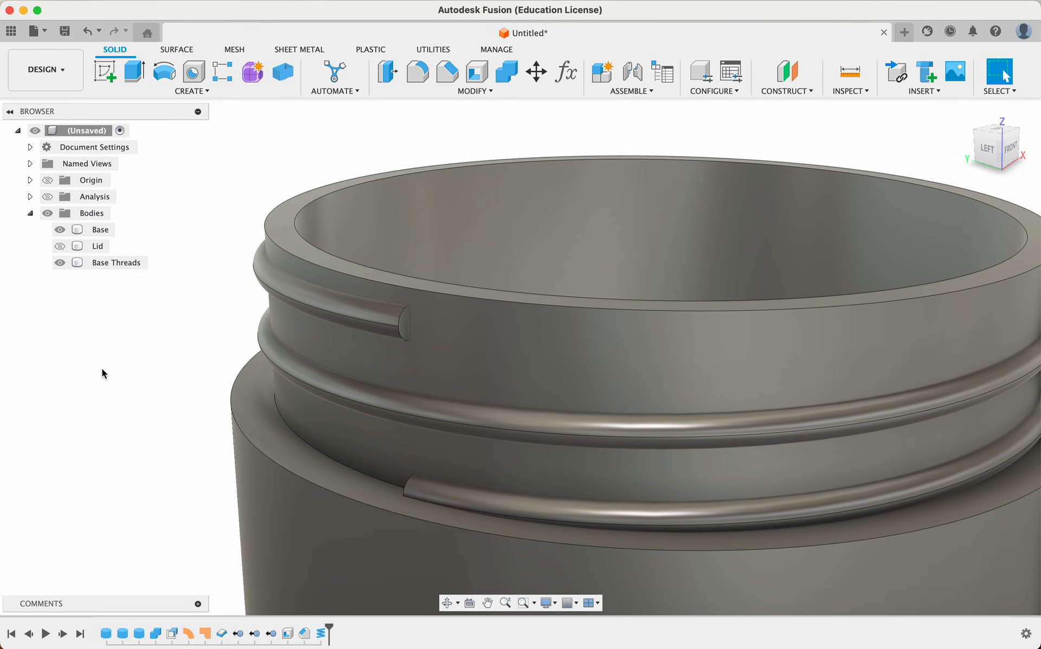
Step: Rotate the upper end face of the Base Threads by -70 degrees about Y to taper it into the neck
{"action": "left_click", "coordinate": [310, 310]}
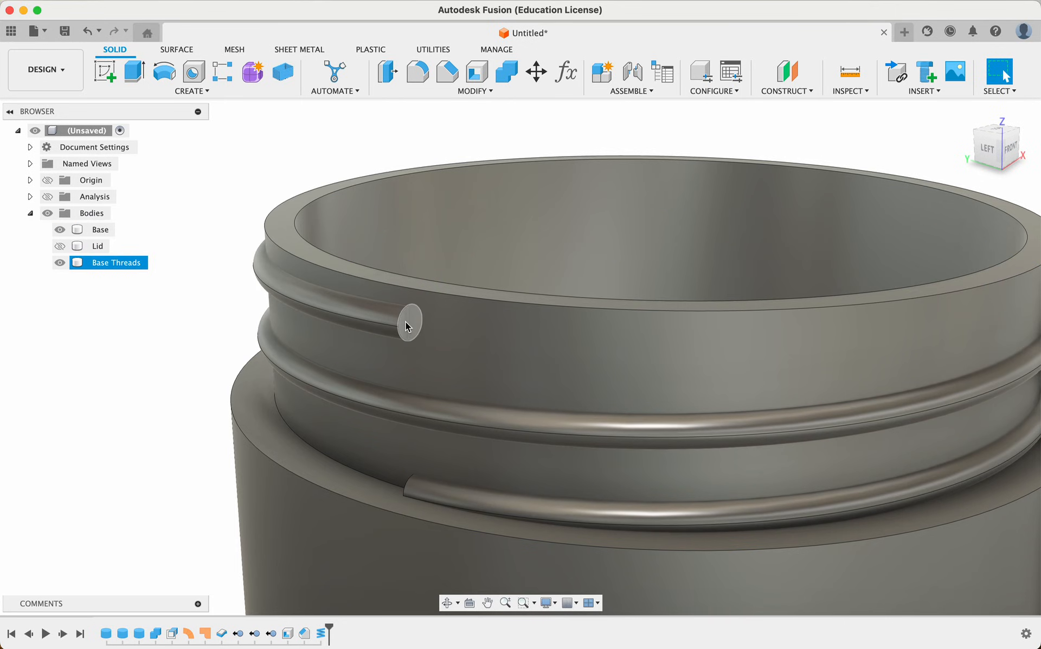
{"action": "left_click", "coordinate": [408, 327]}
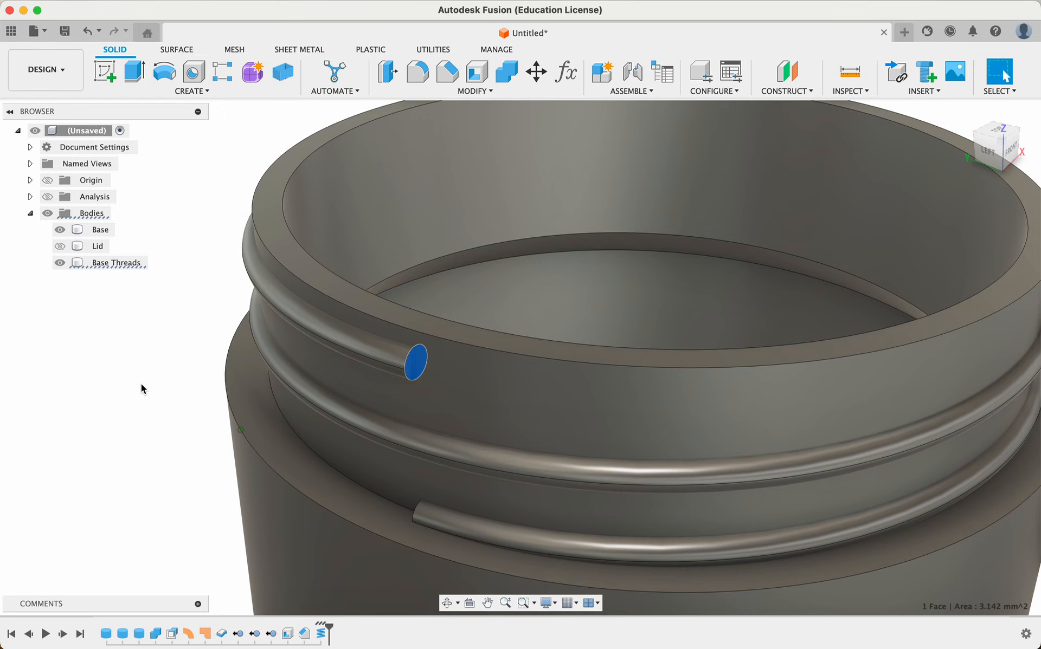
{"action": "key", "text": "m"}
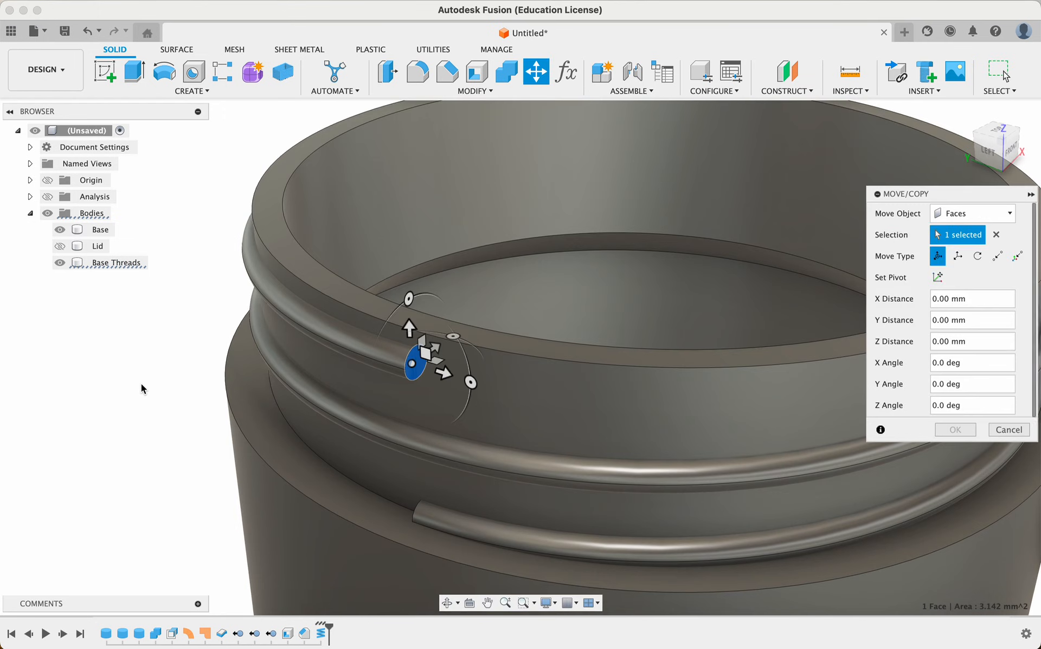
{"action": "scroll", "coordinate": [141, 384], "scroll_direction": "down", "scroll_amount": 3, "text": "shift"}
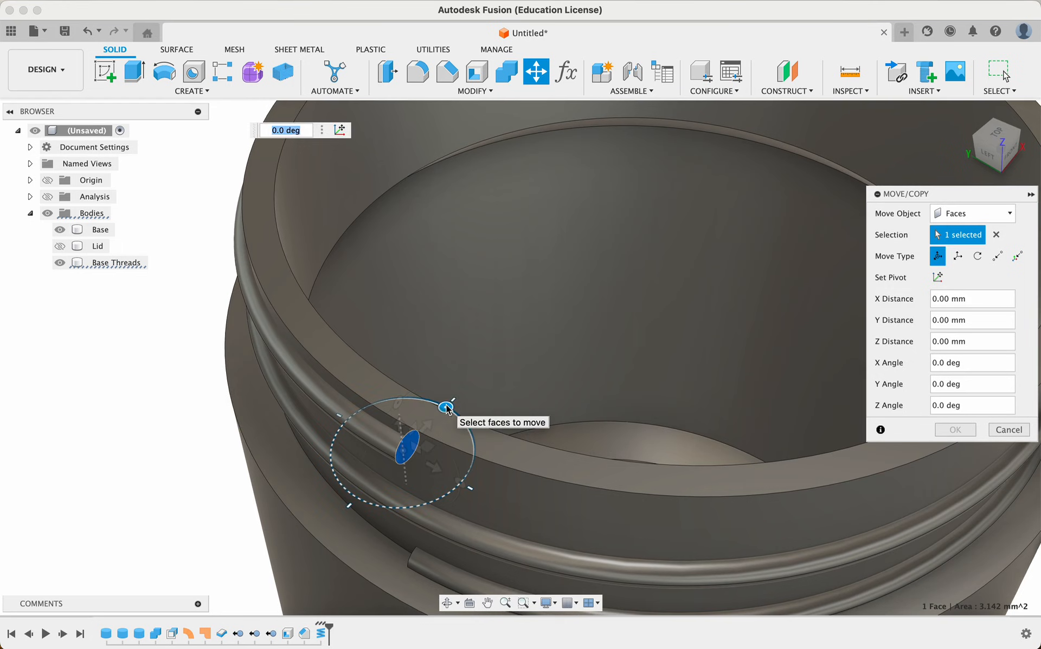
{"action": "left_click_drag", "start_coordinate": [448, 409], "coordinate": [480, 467]}
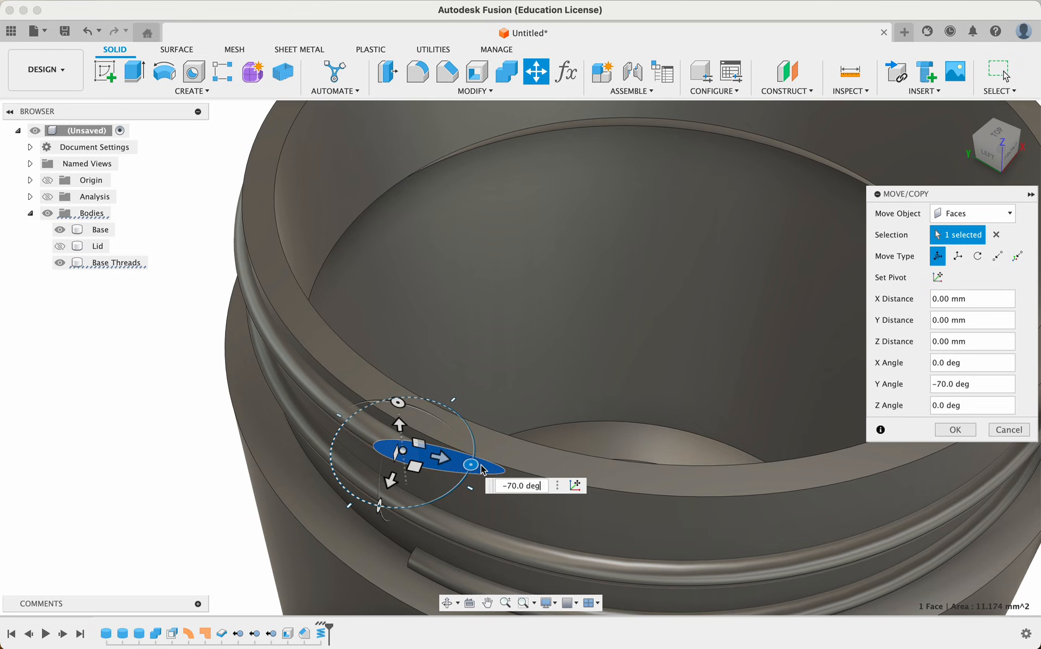
{"action": "left_click", "coordinate": [955, 430]}
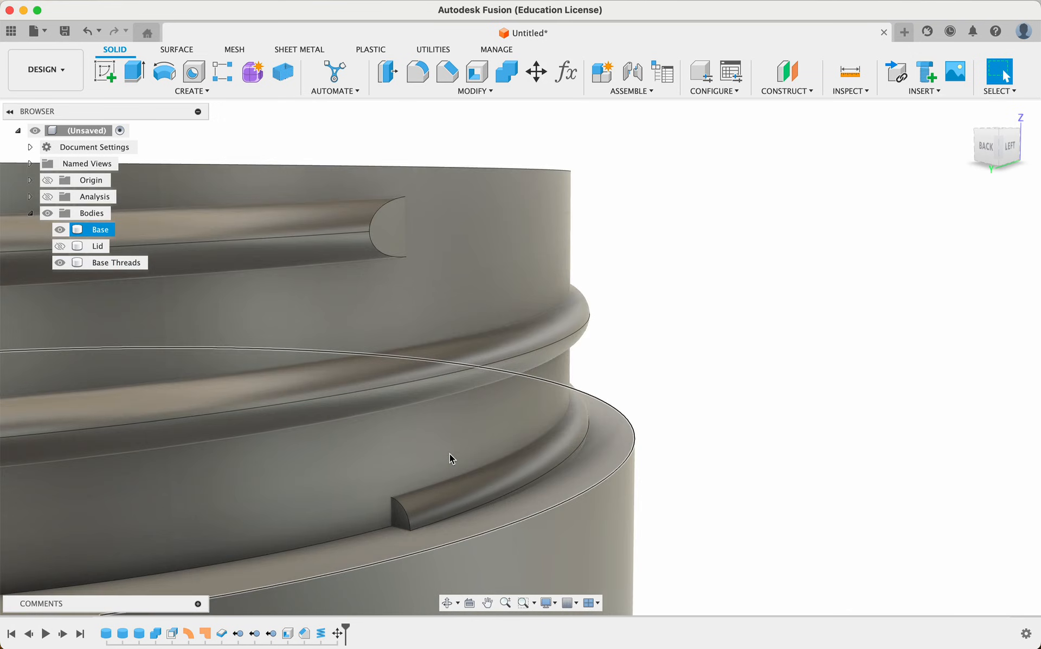
Step: Rotate the lower end face of the Base Threads by 70 degrees about Y to taper it into the neck
{"action": "left_click", "coordinate": [398, 518]}
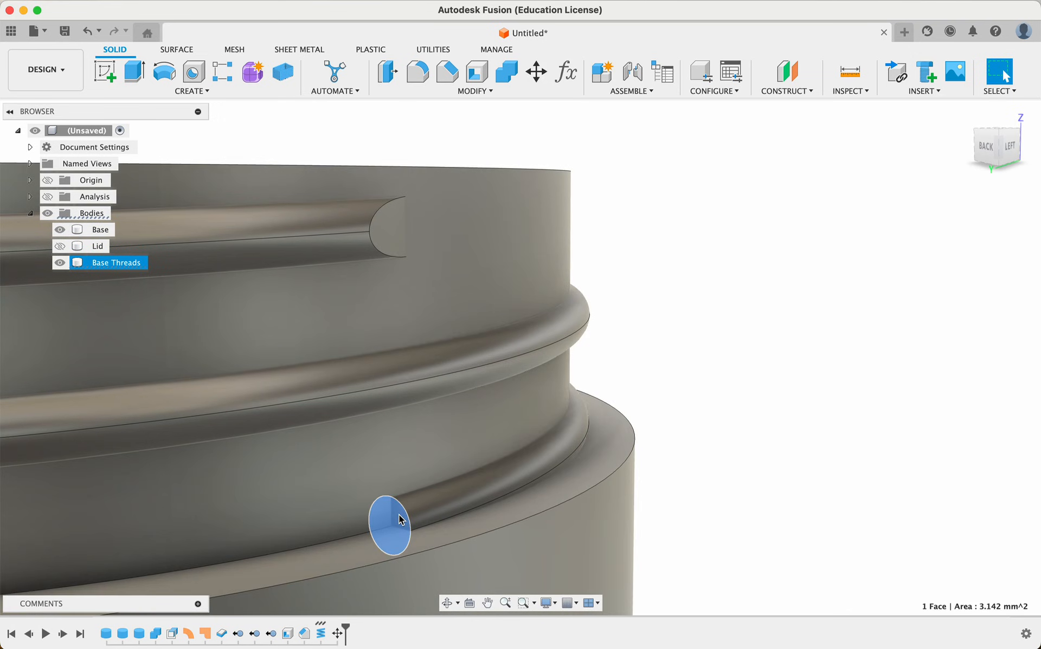
{"action": "key", "text": "m"}
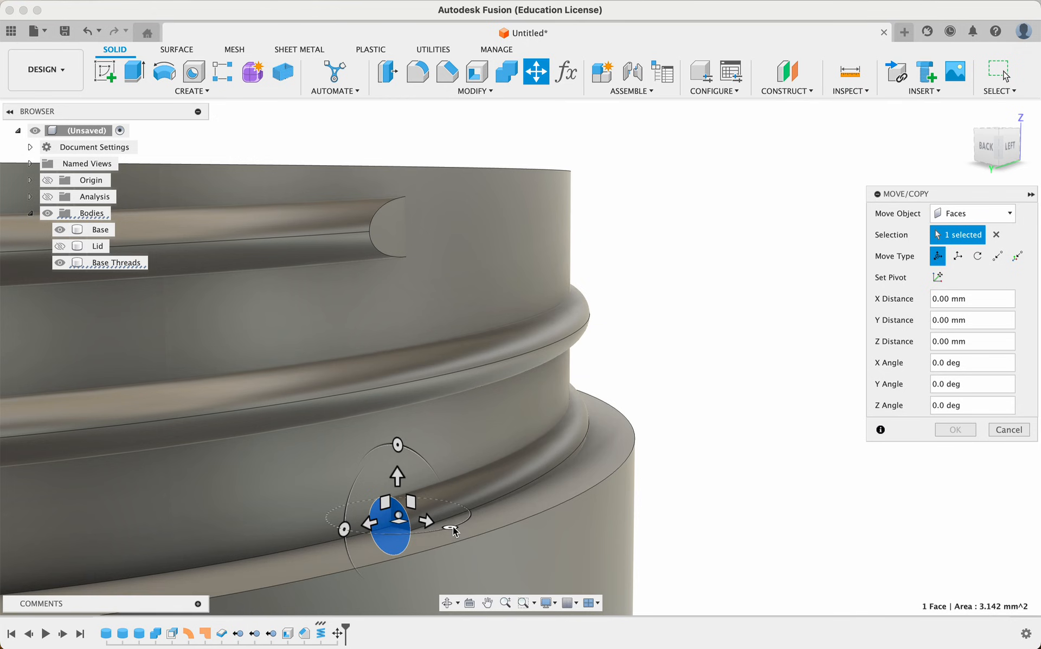
{"action": "left_click_drag", "start_coordinate": [450, 527], "coordinate": [475, 506]}
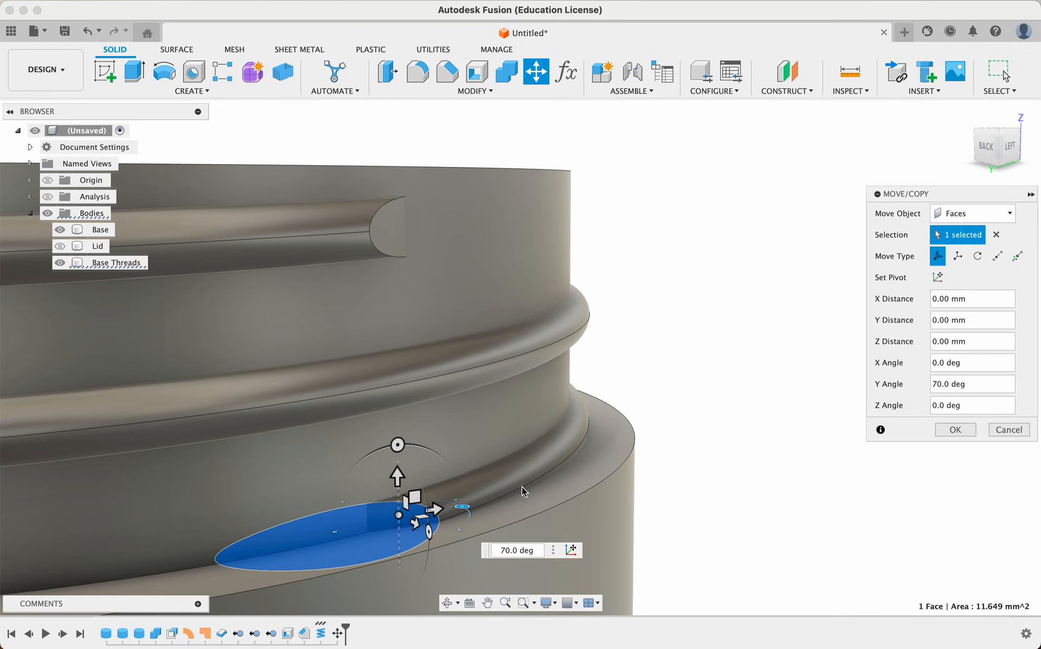
{"action": "left_click", "coordinate": [947, 429]}
Step: Examine both tapered thread ends on the Base's neck from several sides
{"action": "scroll", "coordinate": [836, 450], "scroll_direction": "down", "scroll_amount": 5}
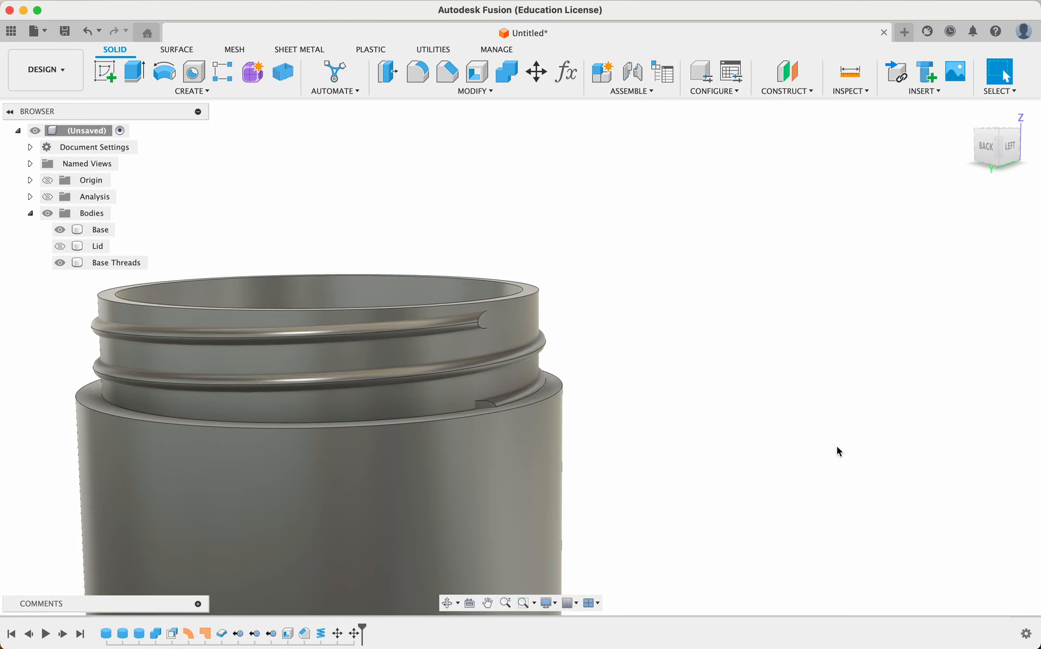
{"action": "scroll", "coordinate": [837, 447], "scroll_direction": "right", "scroll_amount": 10, "text": "shift"}
{"action": "scroll", "coordinate": [837, 446], "scroll_direction": "left", "scroll_amount": 5, "text": "shift"}
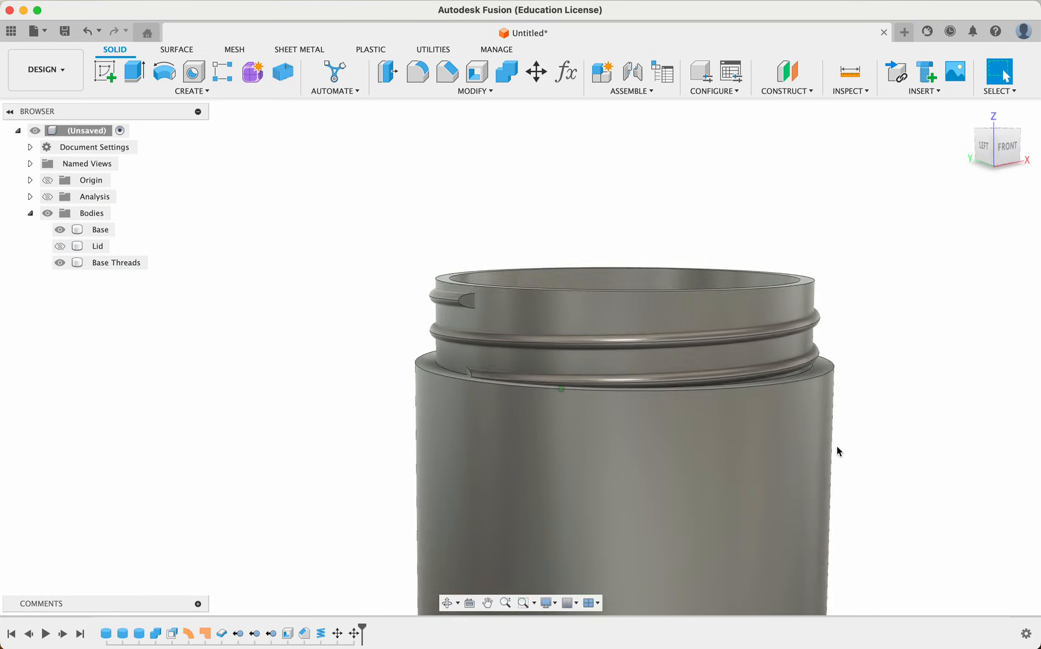
{"action": "scroll", "coordinate": [837, 447], "scroll_direction": "up", "scroll_amount": 5, "text": "shift"}
{"action": "scroll", "coordinate": [435, 497], "scroll_direction": "down", "scroll_amount": 3}
{"action": "scroll", "coordinate": [300, 411], "scroll_direction": "down", "scroll_amount": 3, "text": "shift"}
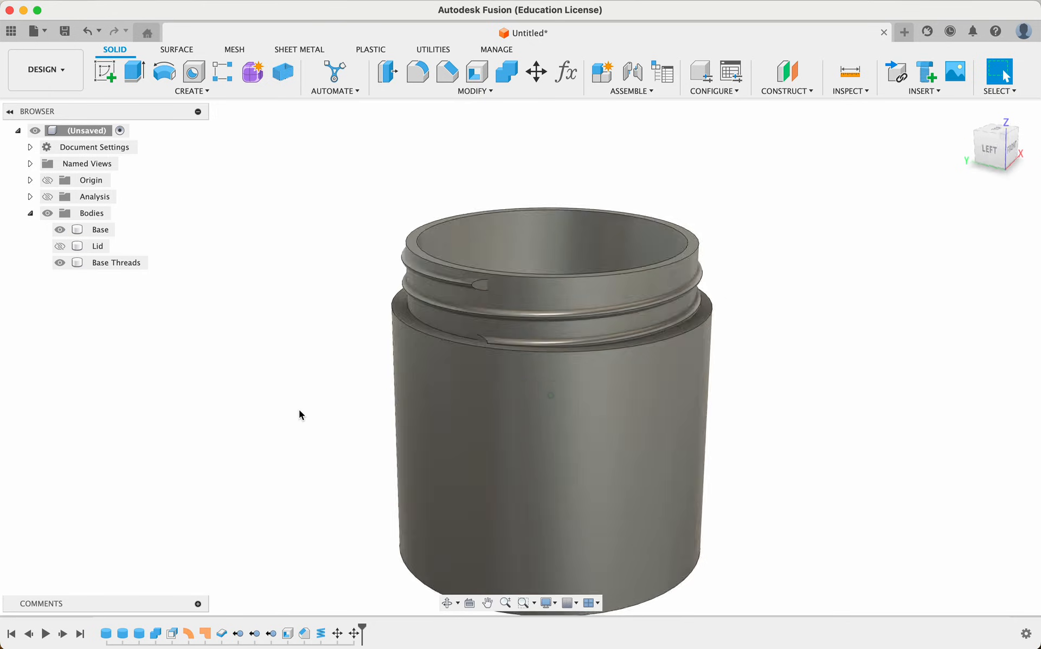
{"action": "scroll", "coordinate": [299, 412], "scroll_direction": "left", "scroll_amount": 4, "text": "shift"}
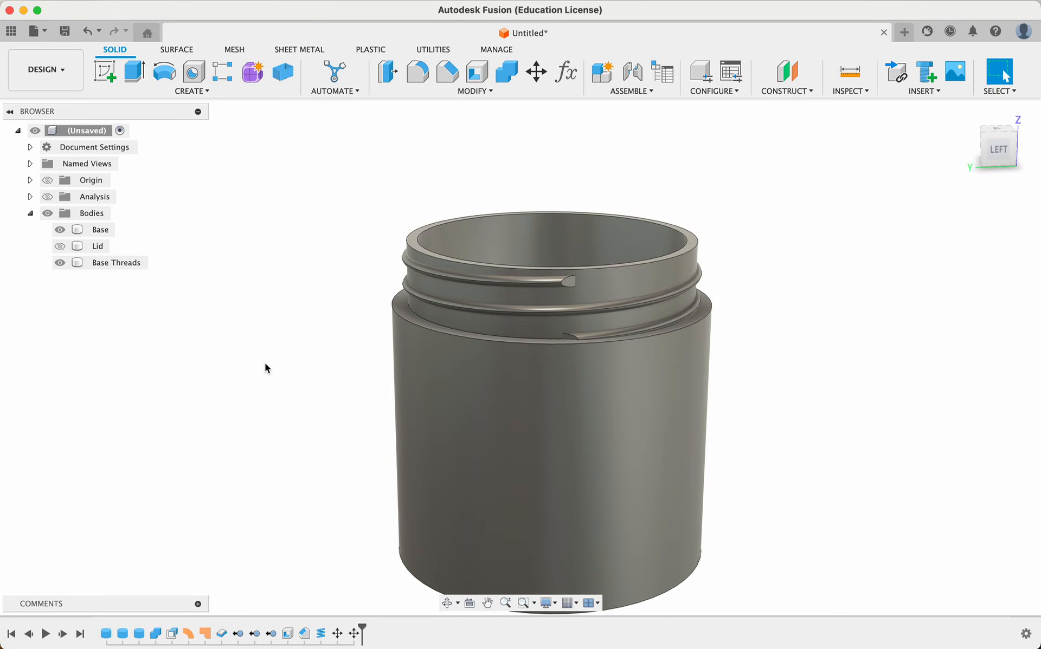
Step: Combine the Base Threads into the Base with the Join operation, without keeping the tool body
{"action": "left_click", "coordinate": [504, 85]}
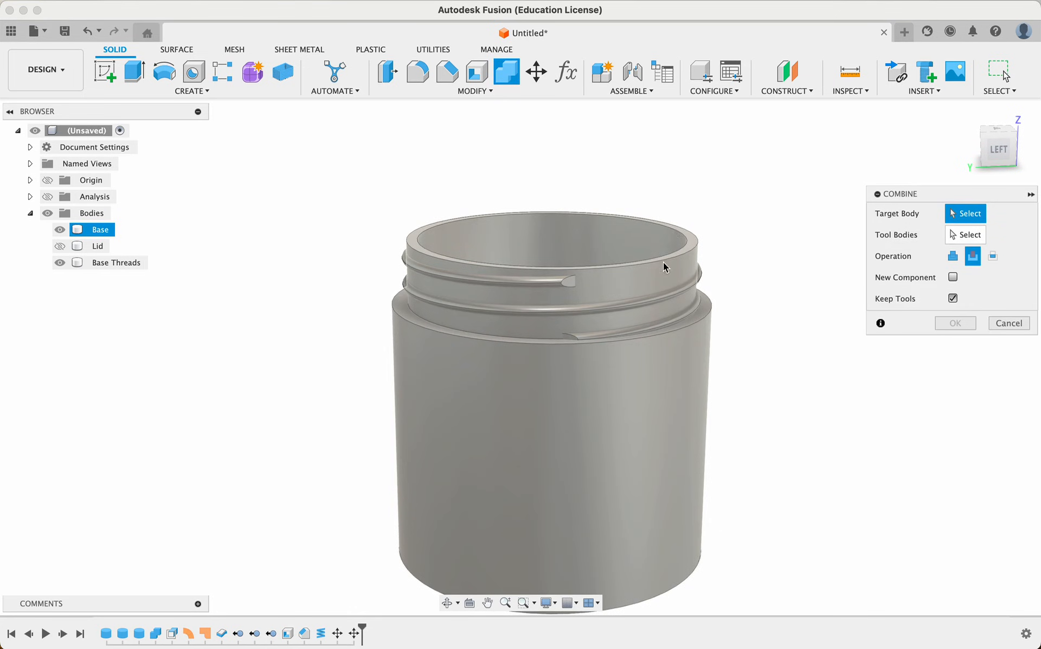
{"action": "left_click", "coordinate": [623, 403]}
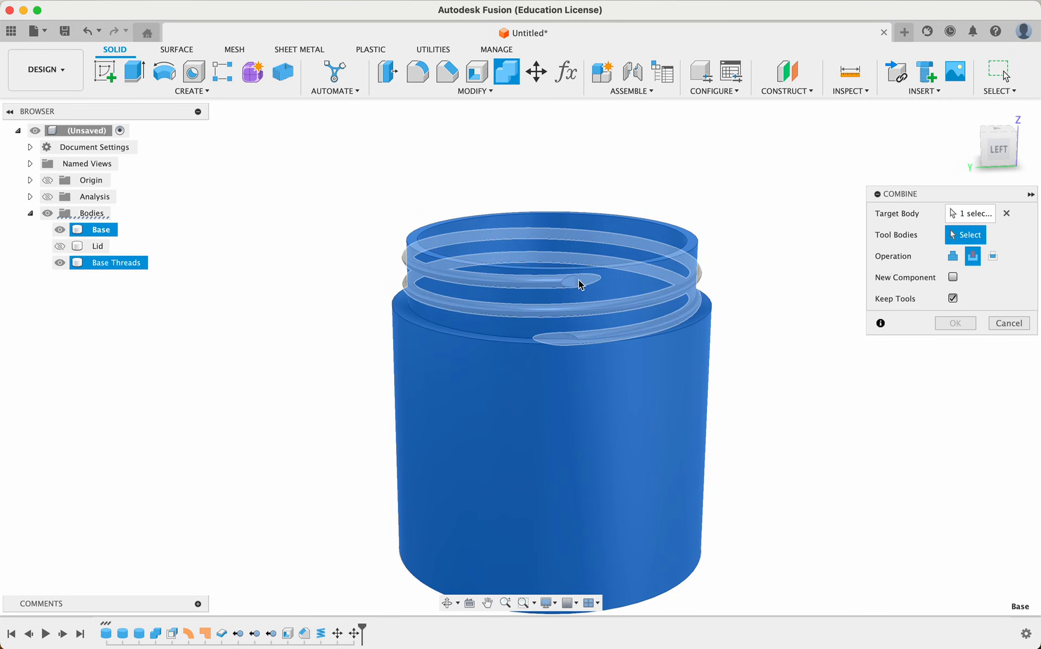
{"action": "left_click", "coordinate": [560, 284]}
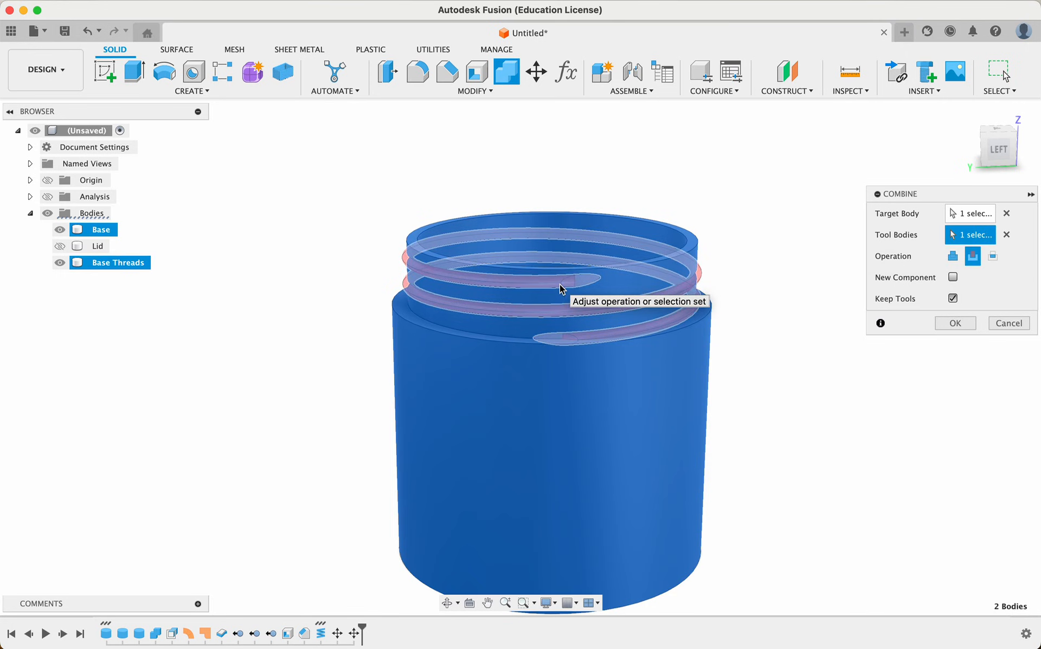
{"action": "left_click", "coordinate": [952, 258]}
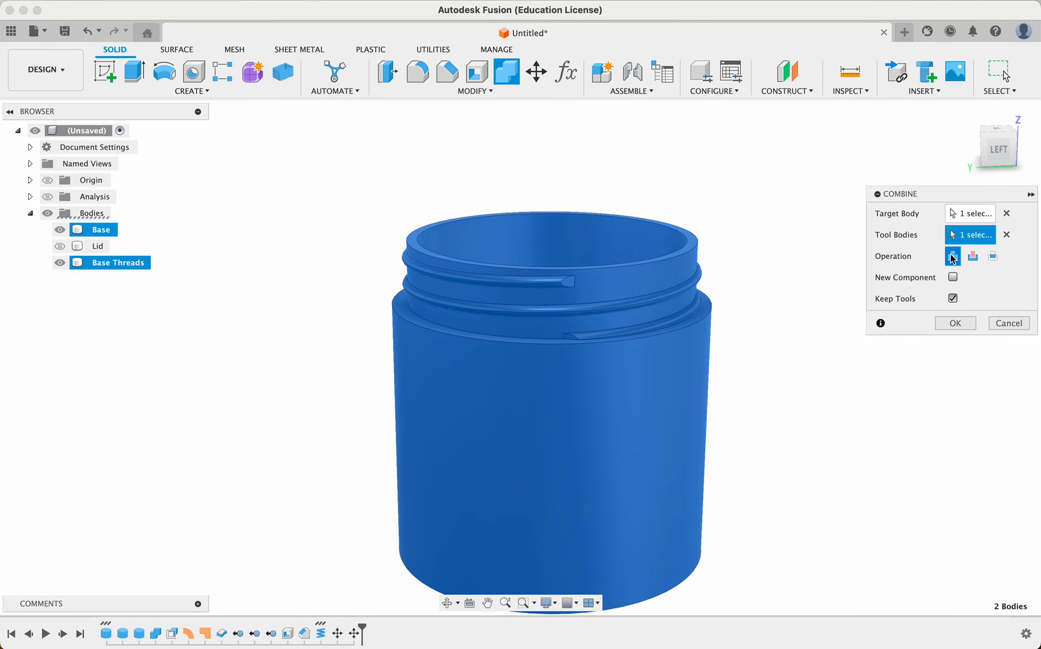
{"action": "left_click", "coordinate": [952, 298]}
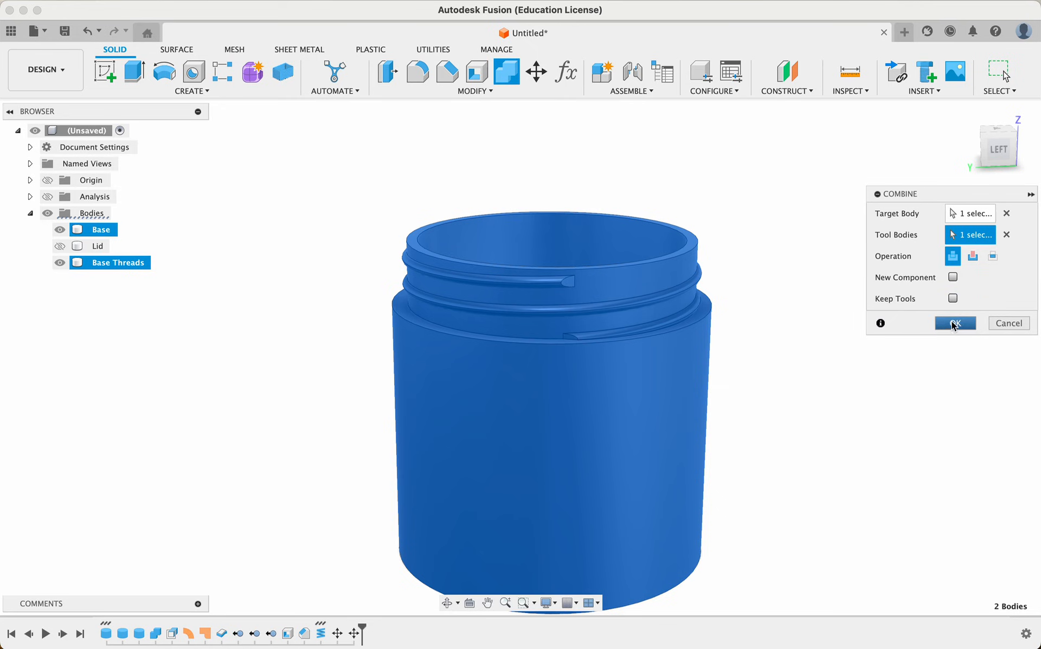
{"action": "left_click", "coordinate": [953, 324]}
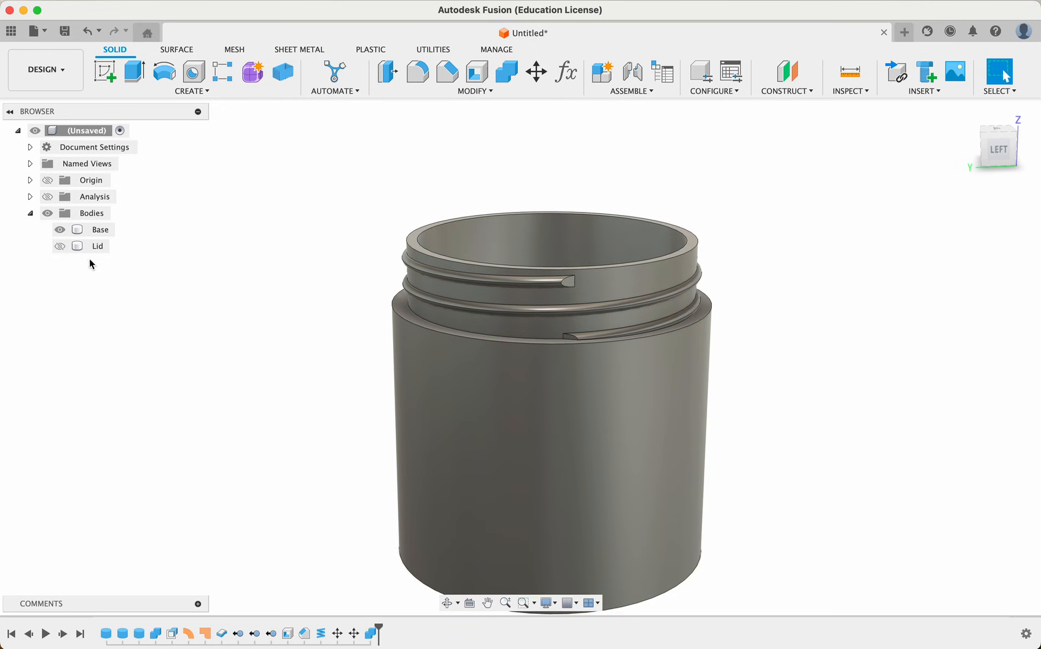
{"action": "left_click", "coordinate": [60, 234]}
{"action": "left_click", "coordinate": [60, 234]}
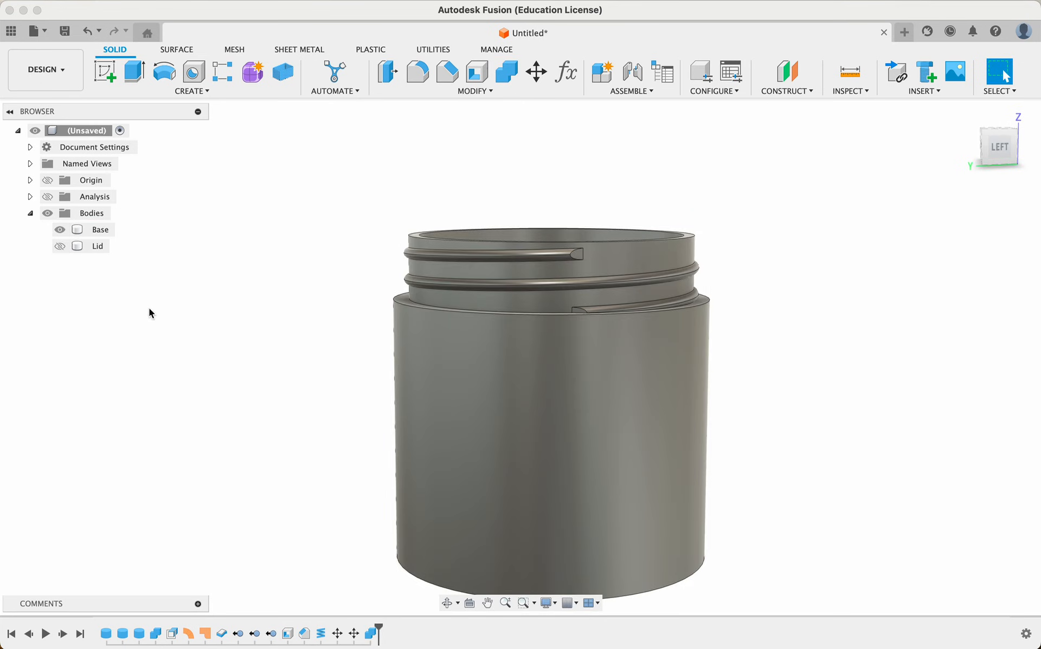
Step: Show the Lid and the section analysis, and examine the clearance between the base threads and the lid wall
{"action": "left_click", "coordinate": [60, 246]}
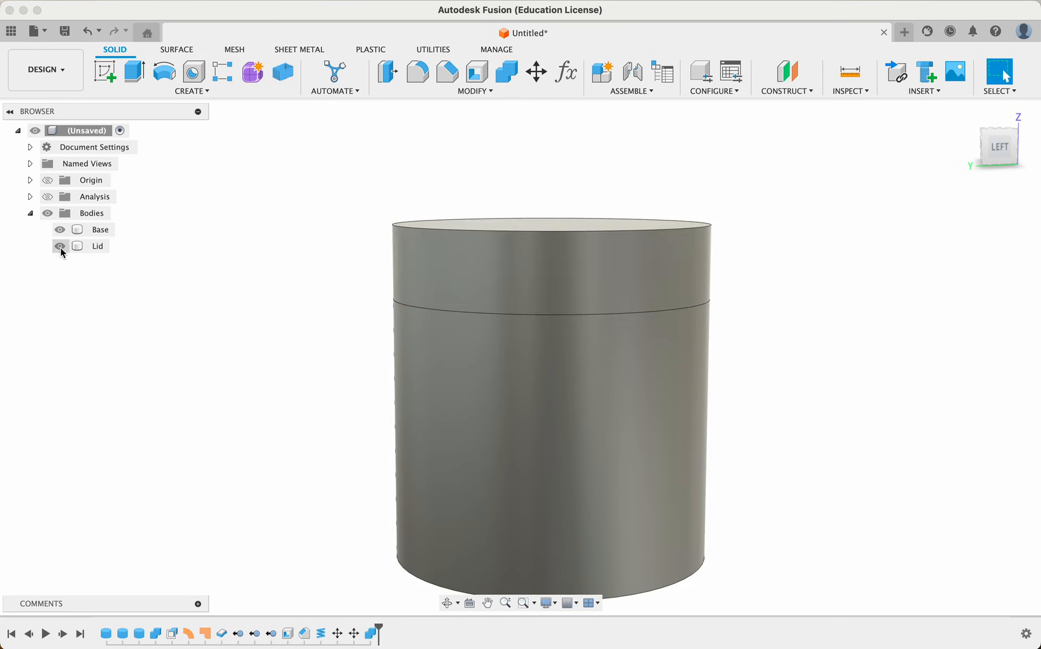
{"action": "left_click", "coordinate": [47, 196]}
{"action": "scroll", "coordinate": [620, 327], "scroll_direction": "right", "scroll_amount": 10, "text": "shift"}
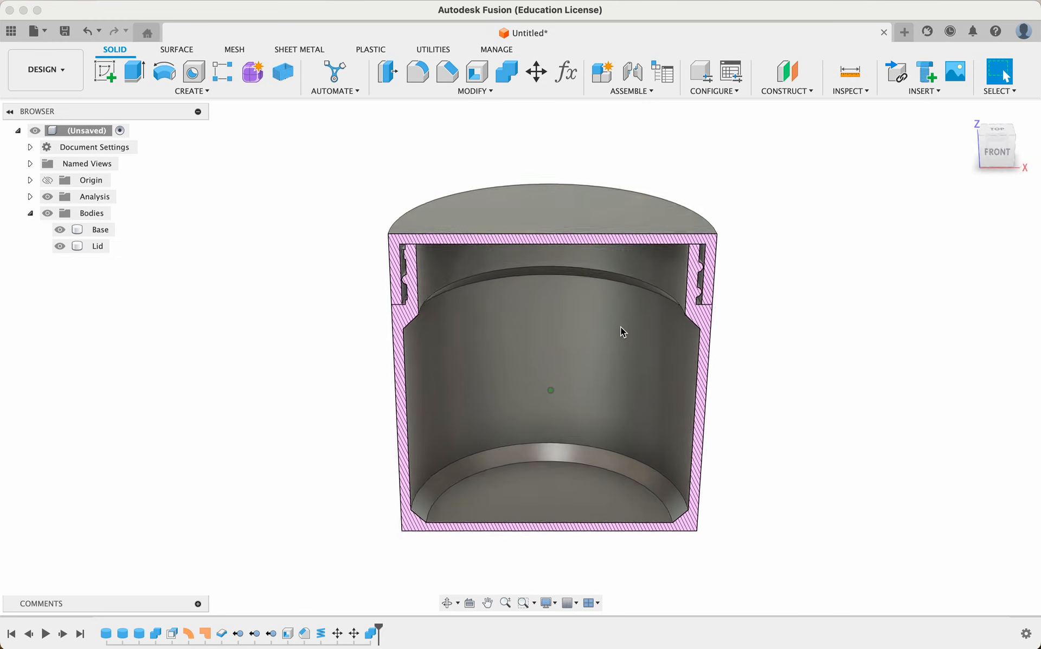
{"action": "scroll", "coordinate": [620, 327], "scroll_direction": "up", "scroll_amount": 3}
{"action": "scroll", "coordinate": [620, 326], "scroll_direction": "up", "scroll_amount": 1}
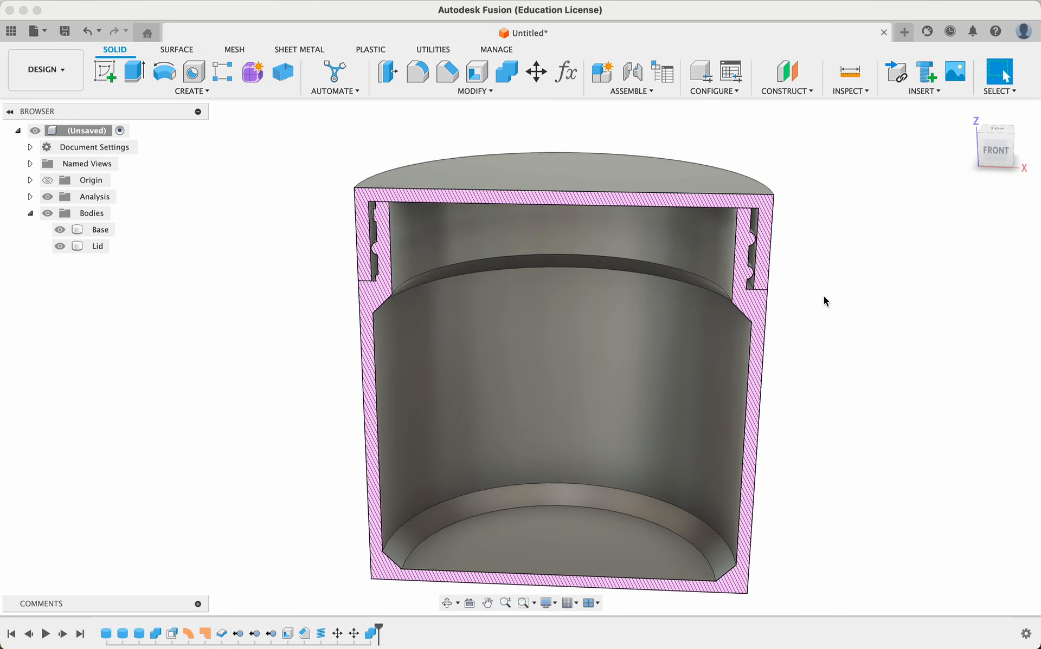
{"action": "scroll", "coordinate": [824, 295], "scroll_direction": "up", "scroll_amount": 2}
{"action": "scroll", "coordinate": [824, 296], "scroll_direction": "down", "scroll_amount": 2}
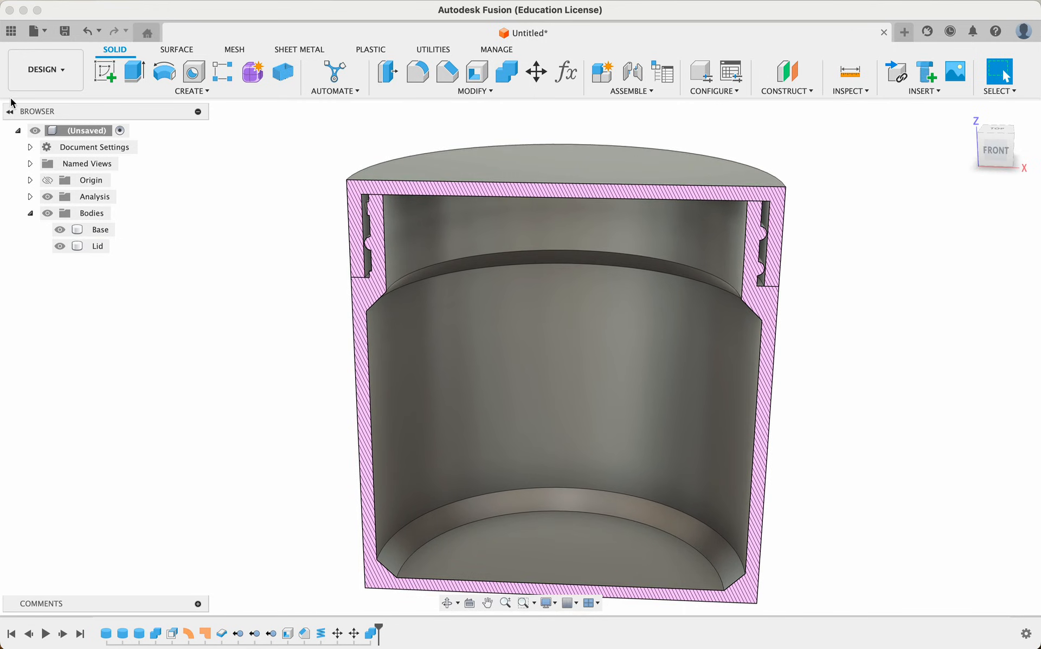
Step: Hide the Base and the section analysis, leaving the Lid alone with its open side facing up
{"action": "left_click", "coordinate": [65, 251]}
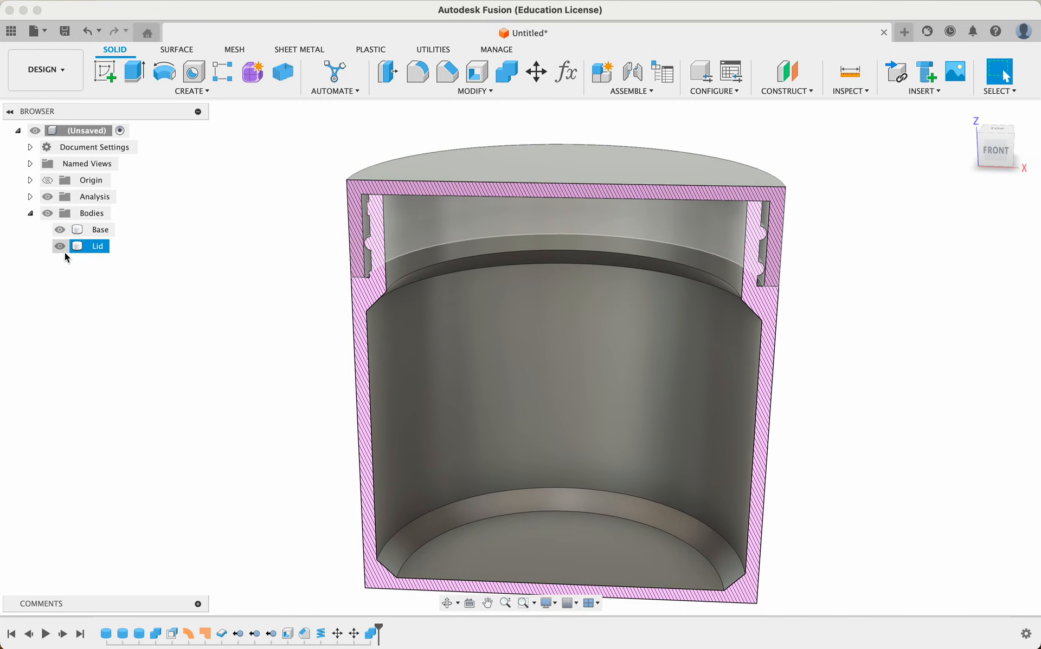
{"action": "left_click", "coordinate": [58, 231]}
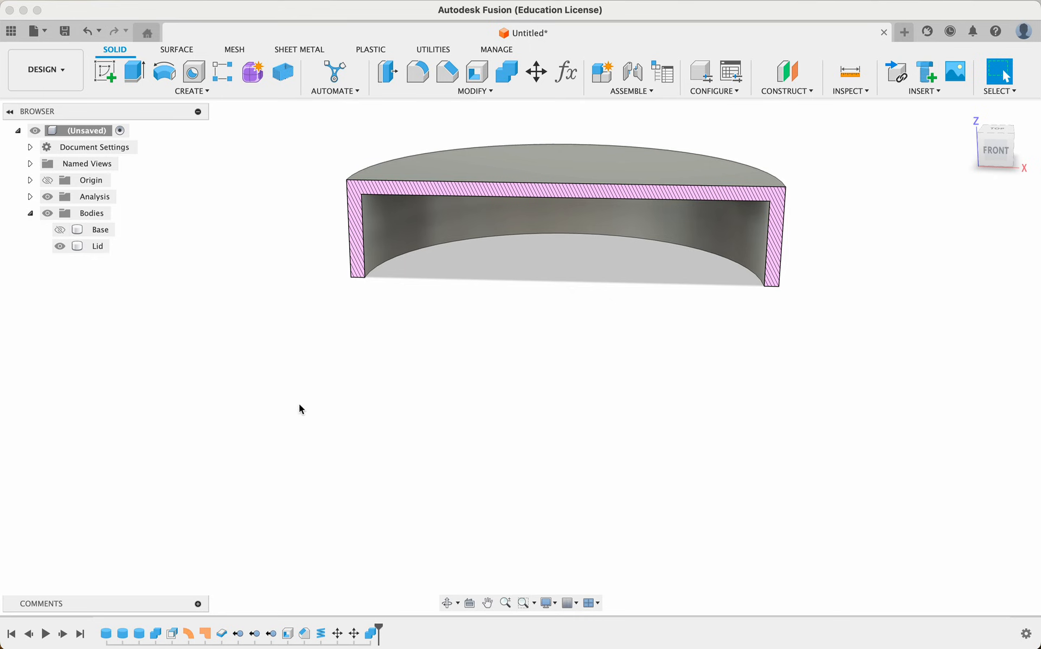
{"action": "left_click", "coordinate": [49, 197]}
{"action": "scroll", "coordinate": [282, 417], "scroll_direction": "down", "scroll_amount": 10, "text": "shift"}
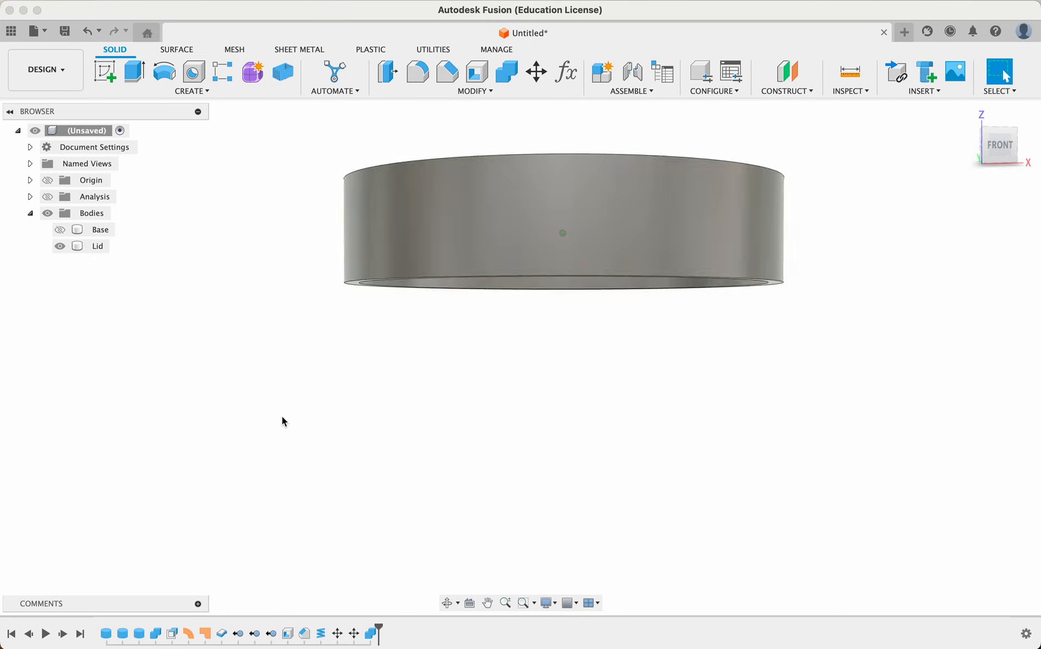
{"action": "scroll", "coordinate": [281, 417], "scroll_direction": "down", "scroll_amount": 15, "text": "shift"}
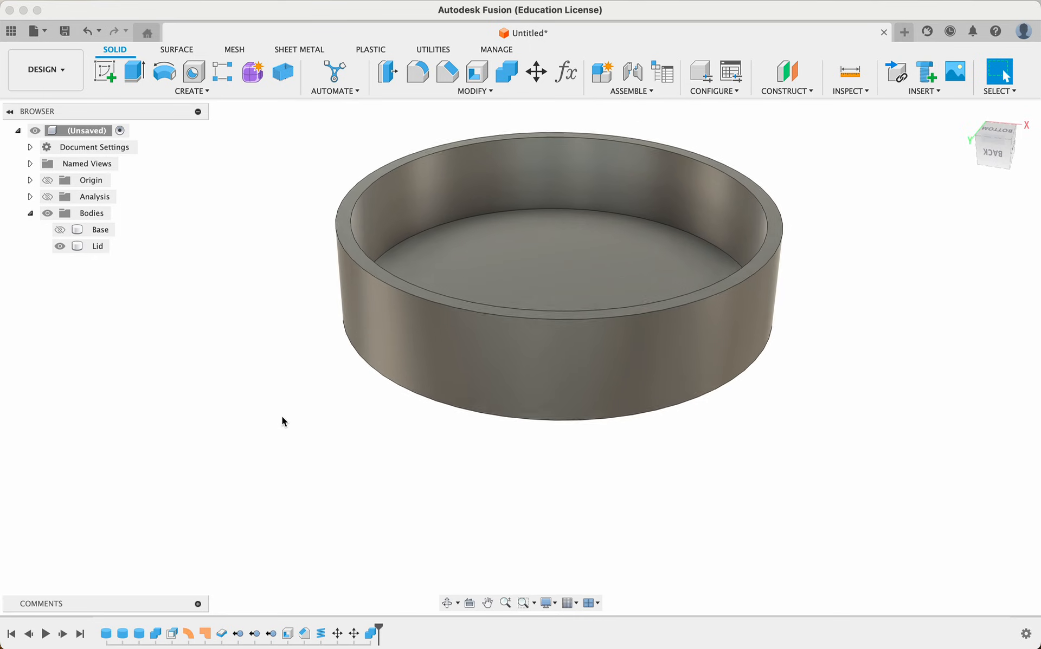
{"action": "scroll", "coordinate": [282, 416], "scroll_direction": "up", "scroll_amount": 5}
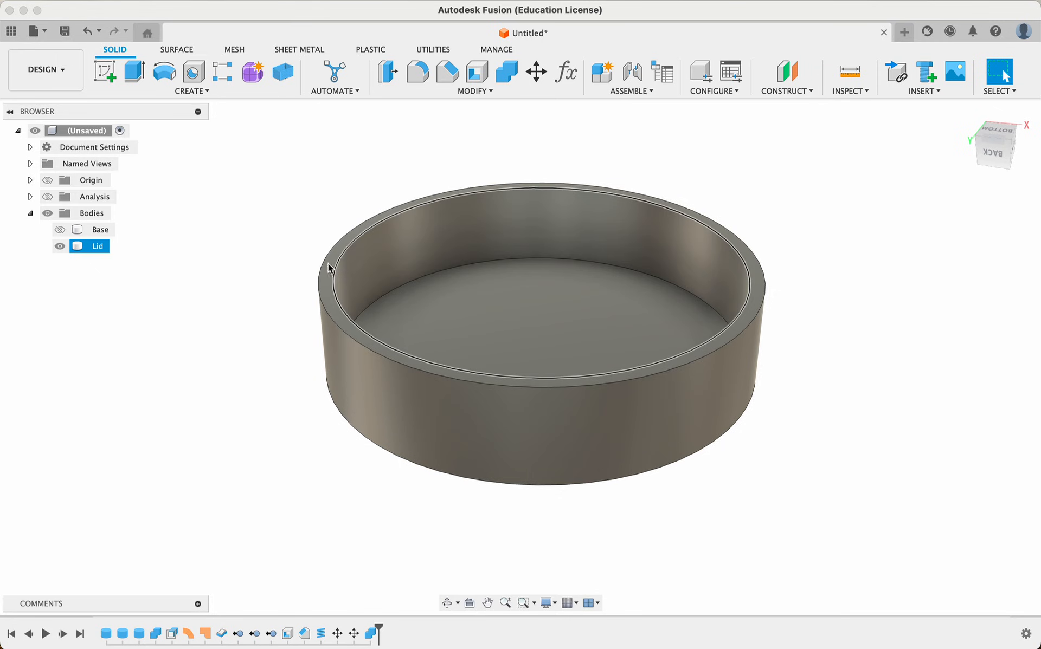
Step: Start a Coil on the Lid's flat inner face with a 56.2 mm diameter circle centred on the origin
{"action": "left_click", "coordinate": [198, 92]}
{"action": "left_click", "coordinate": [157, 356]}
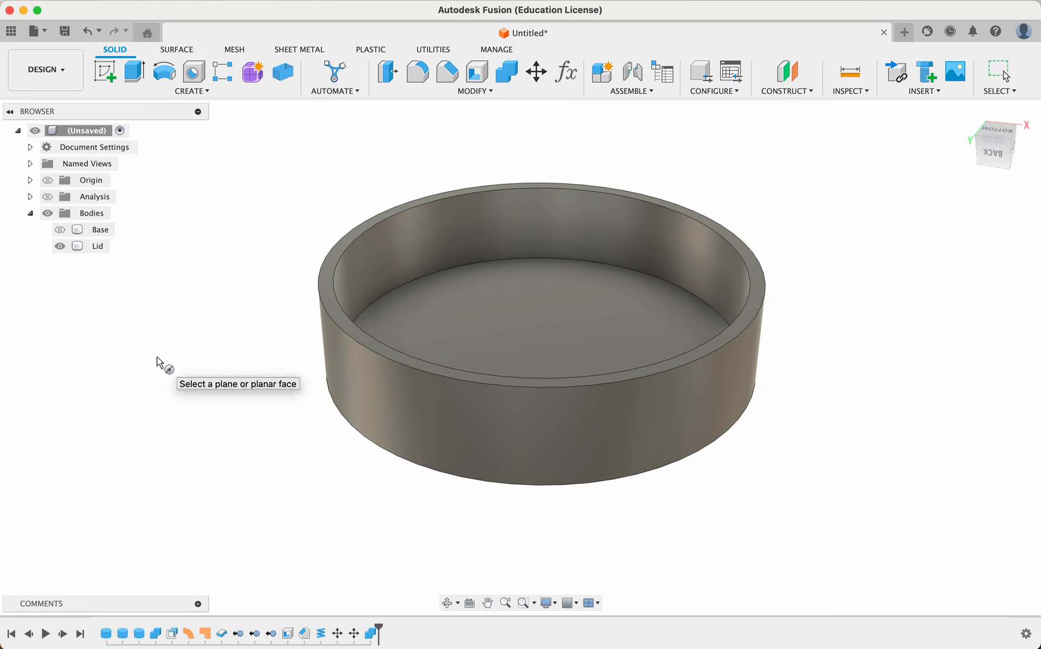
{"action": "left_click", "coordinate": [455, 316]}
{"action": "left_click", "coordinate": [470, 295]}
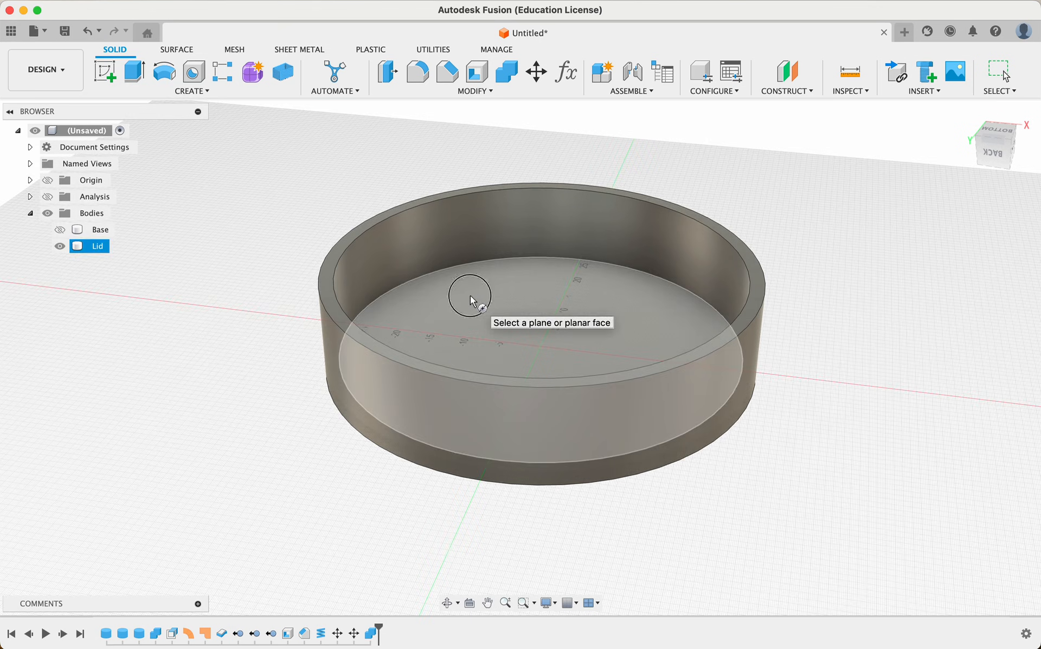
{"action": "left_click", "coordinate": [540, 347]}
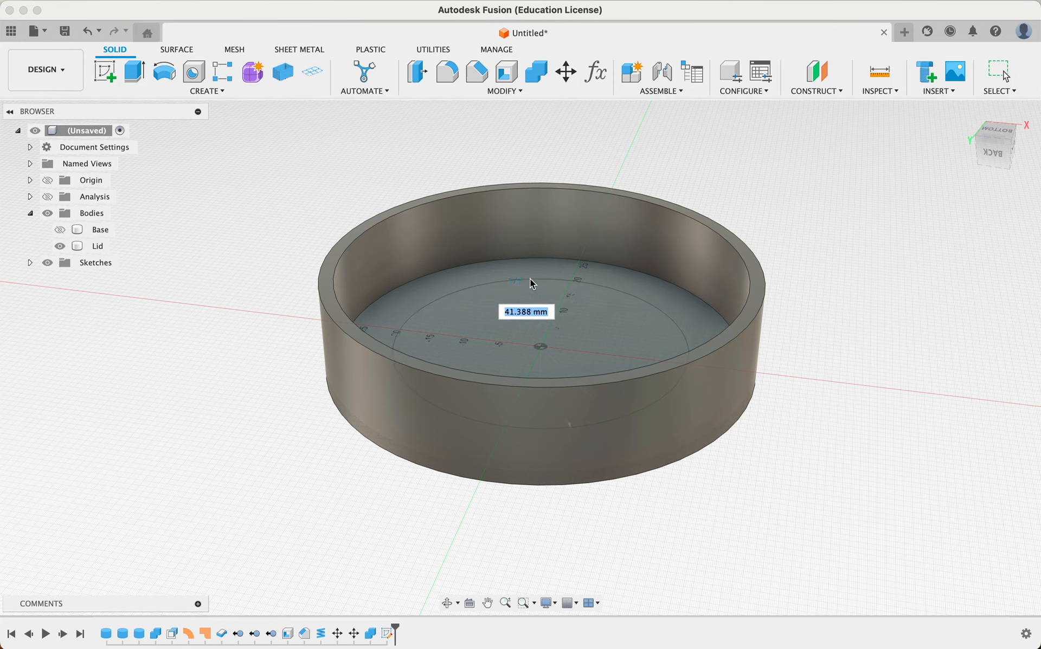
{"action": "left_click", "coordinate": [404, 286]}
{"action": "scroll", "coordinate": [302, 369], "scroll_direction": "down", "scroll_amount": 3}
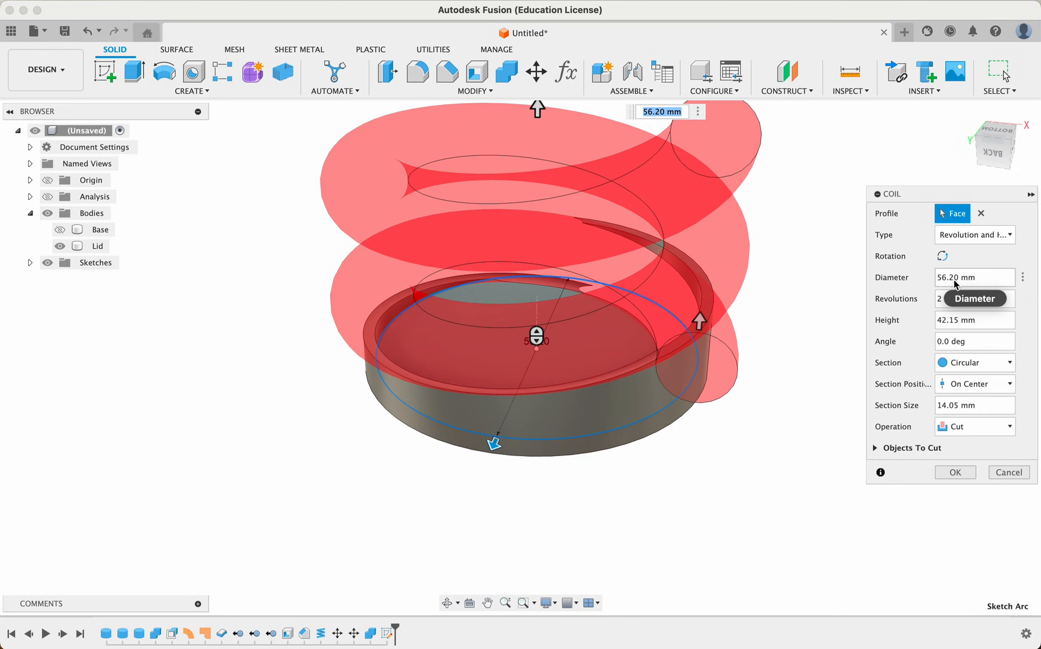
Step: Create the lid coil as a new body with a height of 10 mm and a section size of 2 mm
{"action": "scroll", "coordinate": [777, 385], "scroll_direction": "up", "scroll_amount": 2}
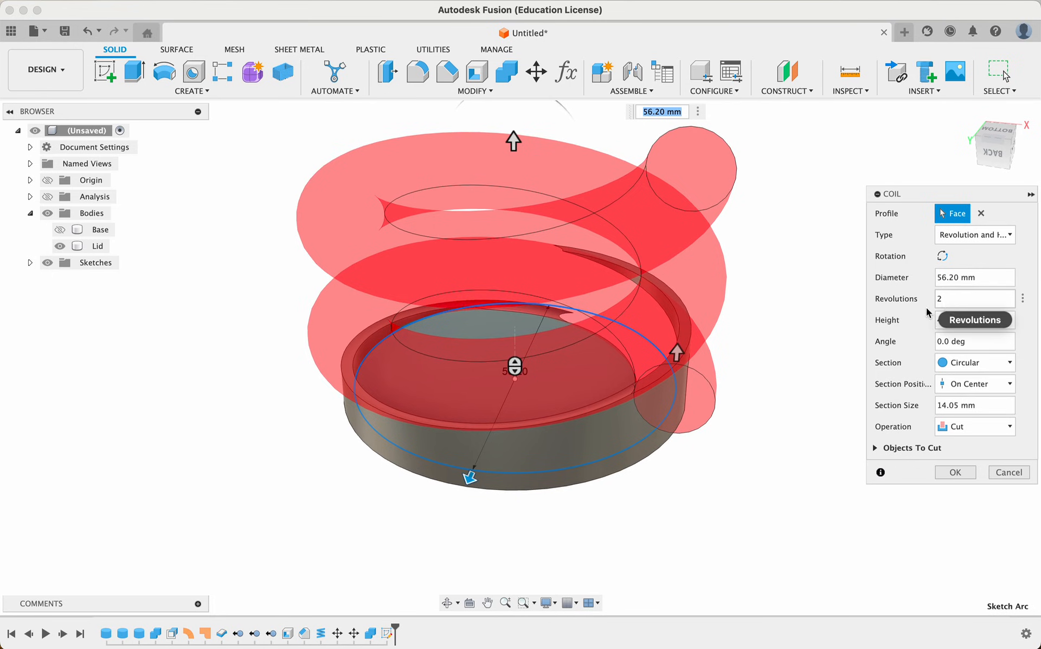
{"action": "left_click_drag", "start_coordinate": [959, 323], "coordinate": [932, 326]}
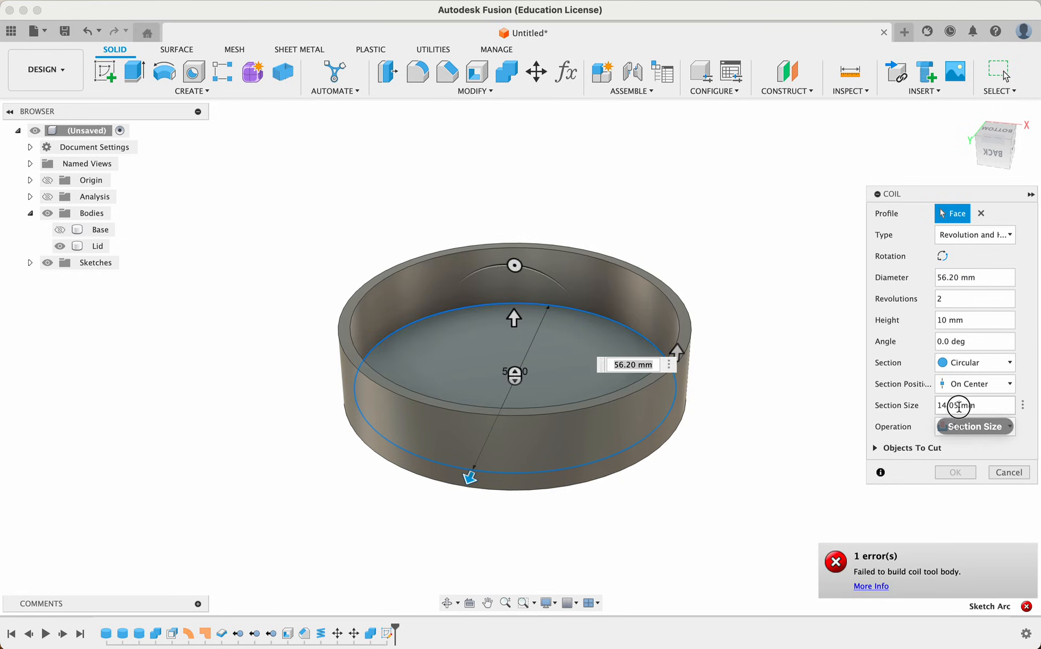
{"action": "left_click_drag", "start_coordinate": [958, 406], "coordinate": [926, 411]}
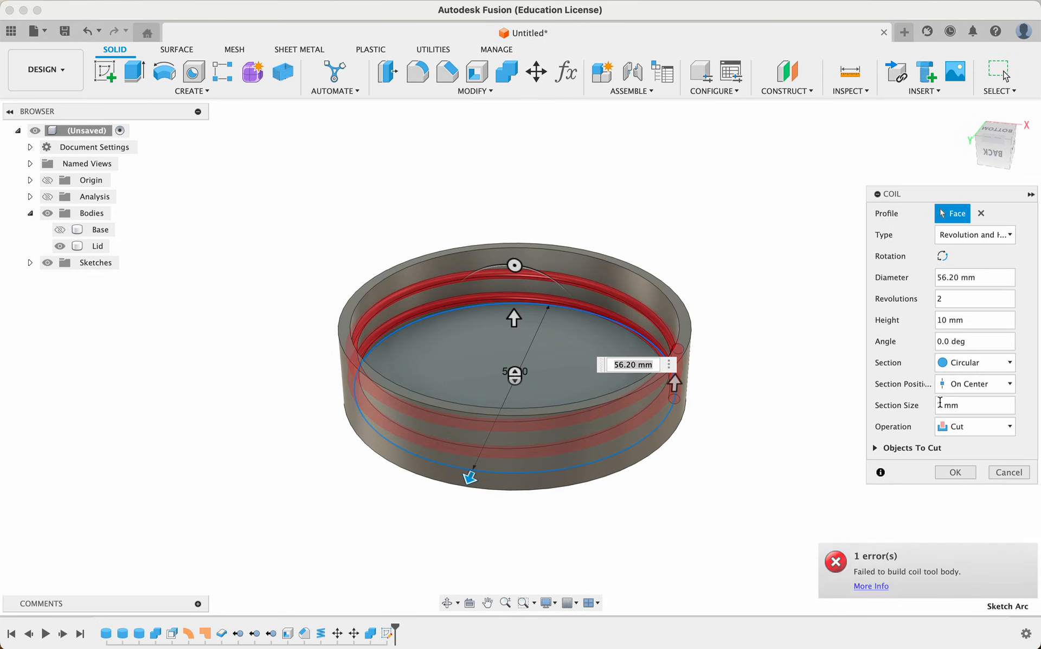
{"action": "left_click", "coordinate": [960, 428]}
{"action": "left_click", "coordinate": [963, 488]}
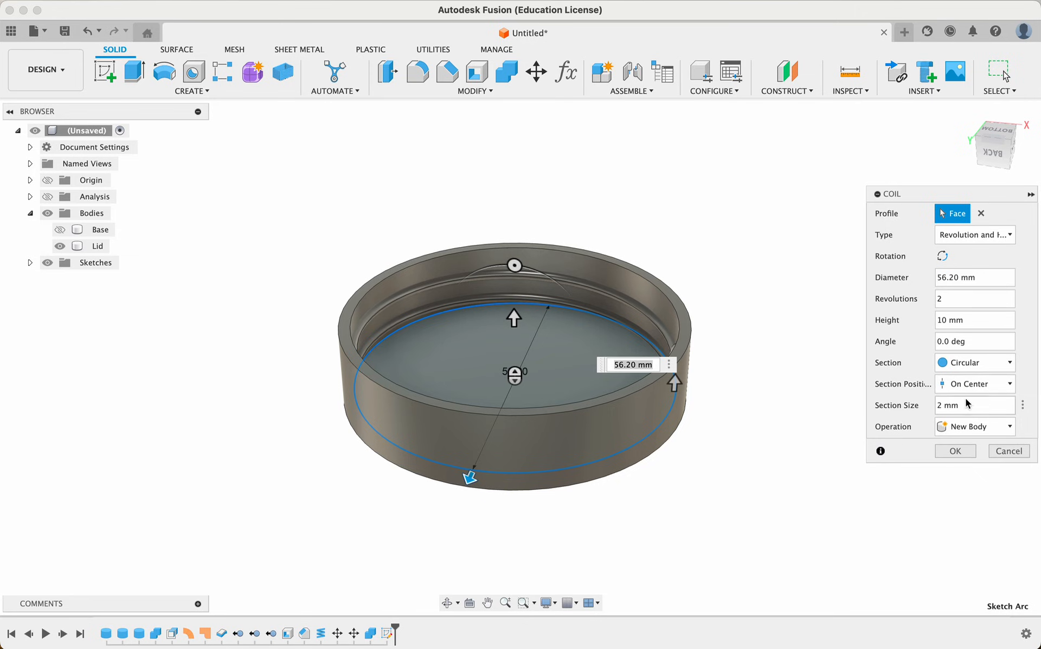
{"action": "left_click", "coordinate": [953, 451]}
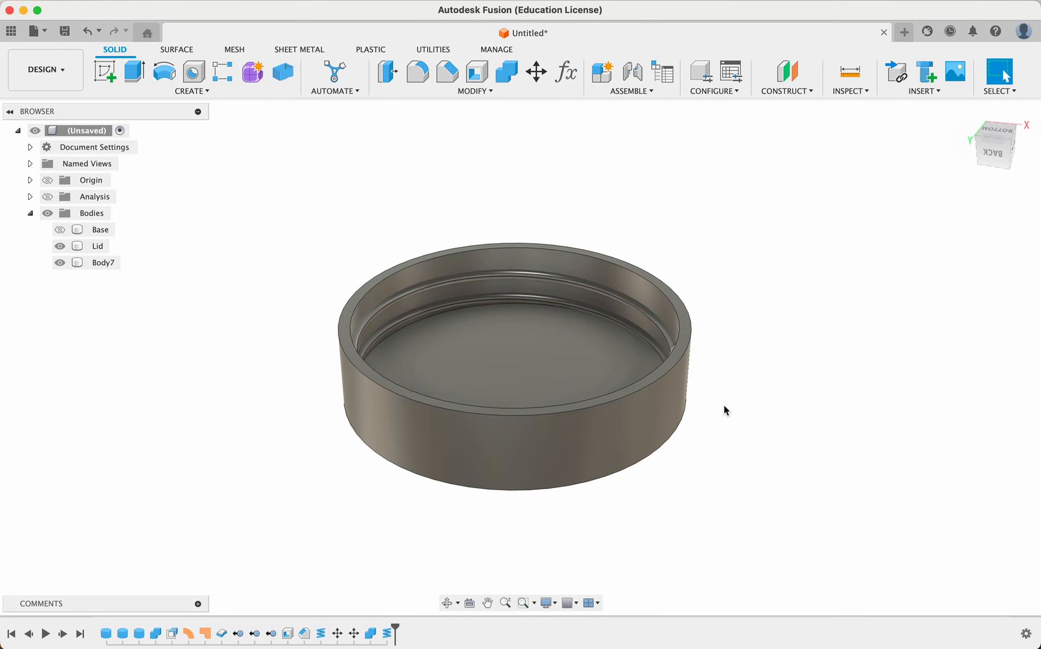
Step: Rotate the coil's end face nearest the Lid's open rim by -70 degrees about Y to taper it into the wall
{"action": "scroll", "coordinate": [726, 408], "scroll_direction": "right", "scroll_amount": 10, "text": "shift"}
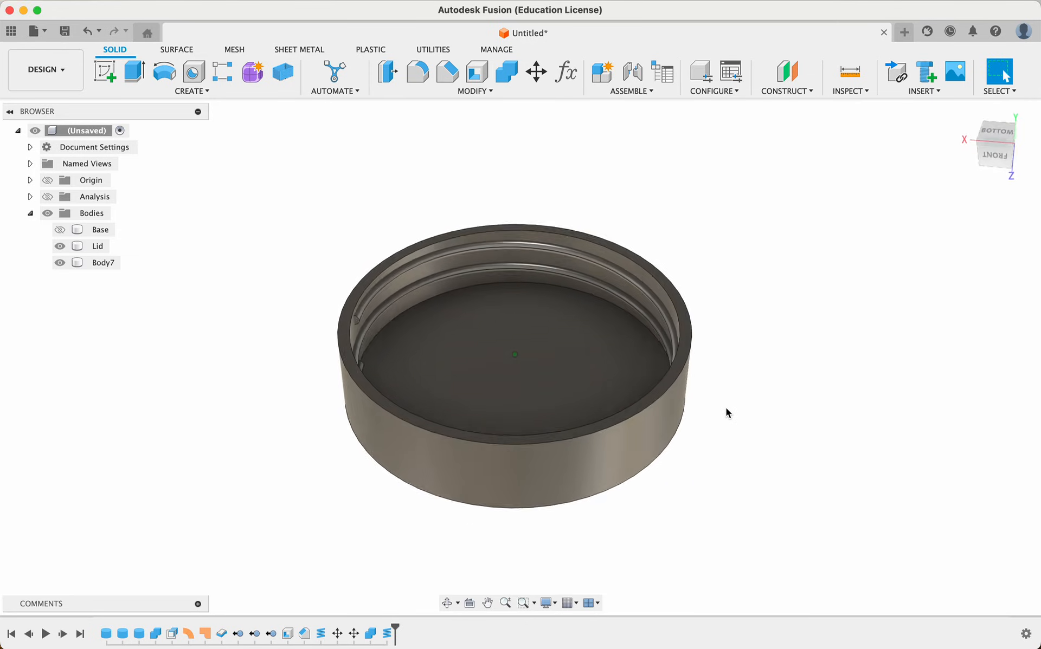
{"action": "scroll", "coordinate": [726, 408], "scroll_direction": "right", "scroll_amount": 5, "text": "shift"}
{"action": "scroll", "coordinate": [726, 409], "scroll_direction": "up", "scroll_amount": 5}
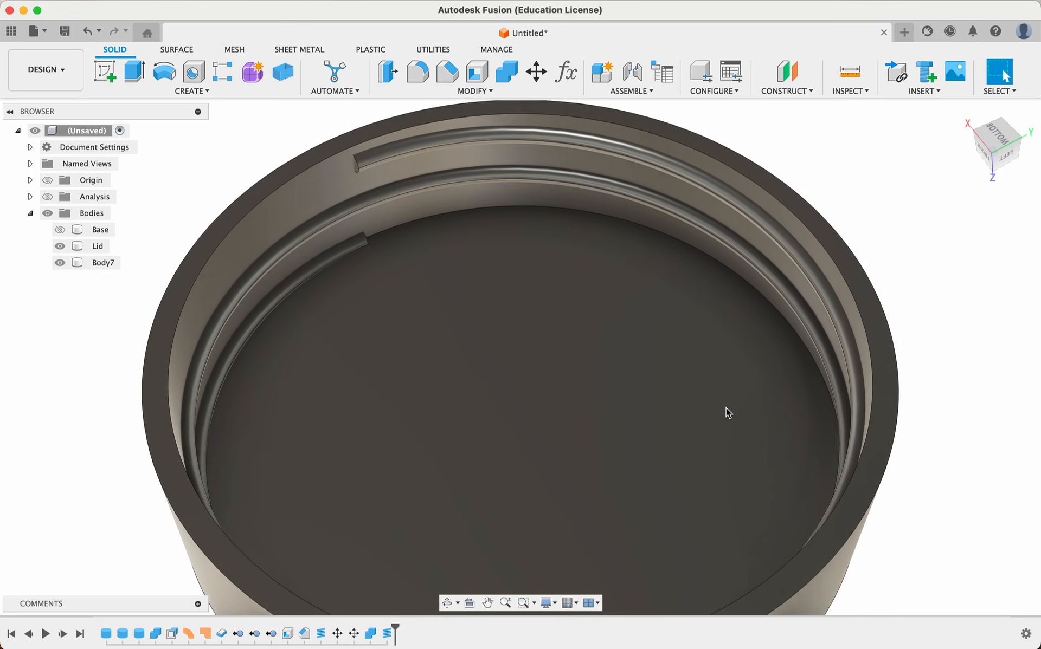
{"action": "scroll", "coordinate": [727, 408], "scroll_direction": "up", "scroll_amount": 5}
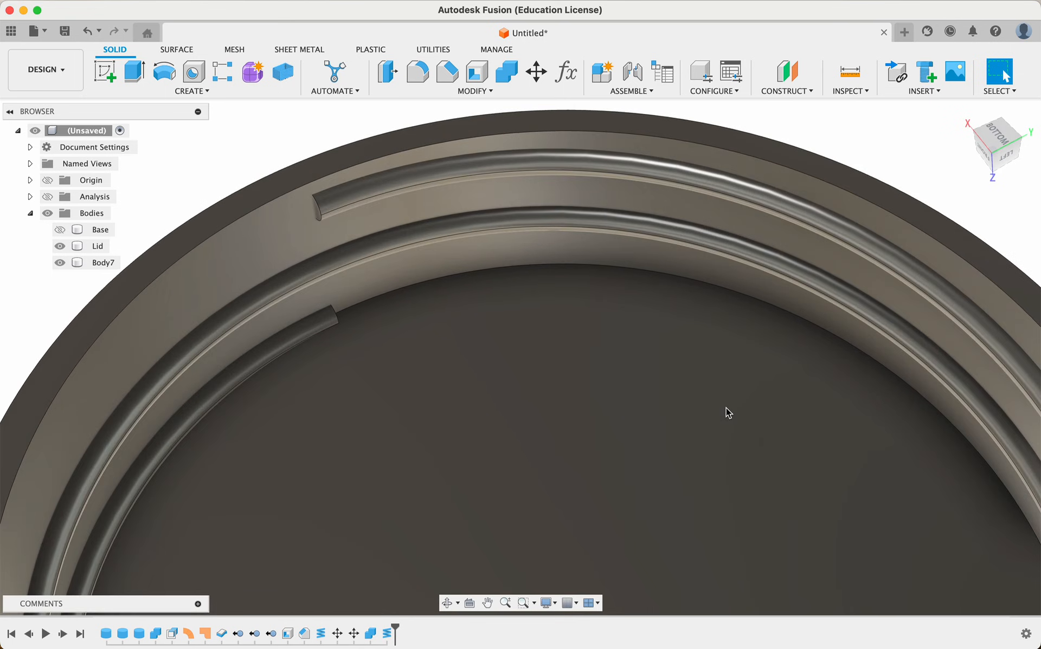
{"action": "left_click", "coordinate": [372, 245]}
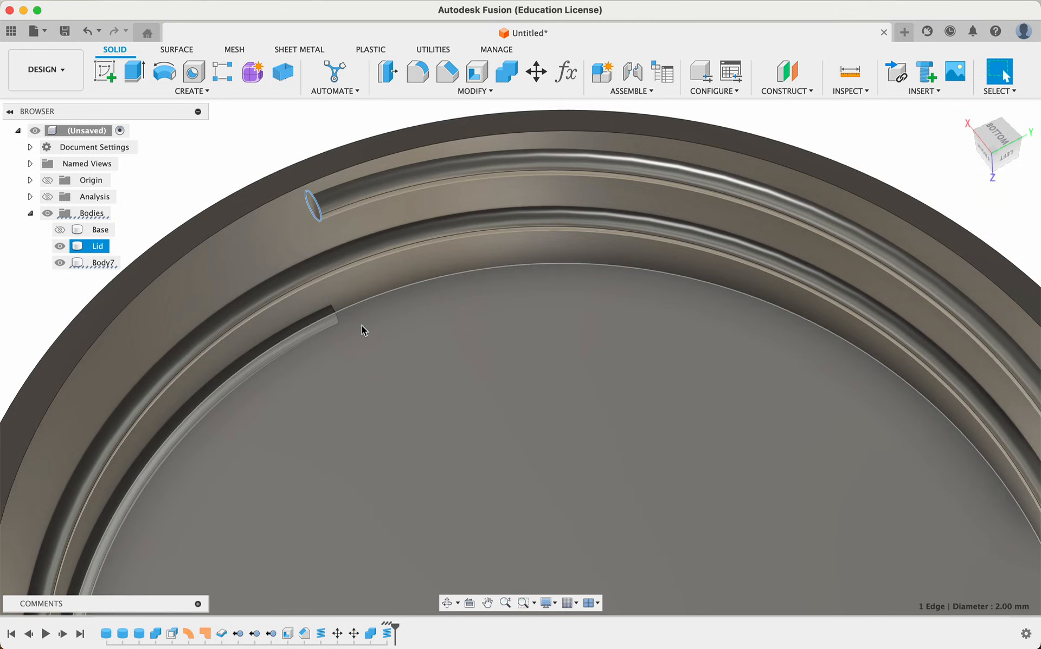
{"action": "scroll", "coordinate": [362, 330], "scroll_direction": "down", "scroll_amount": 5, "text": "shift"}
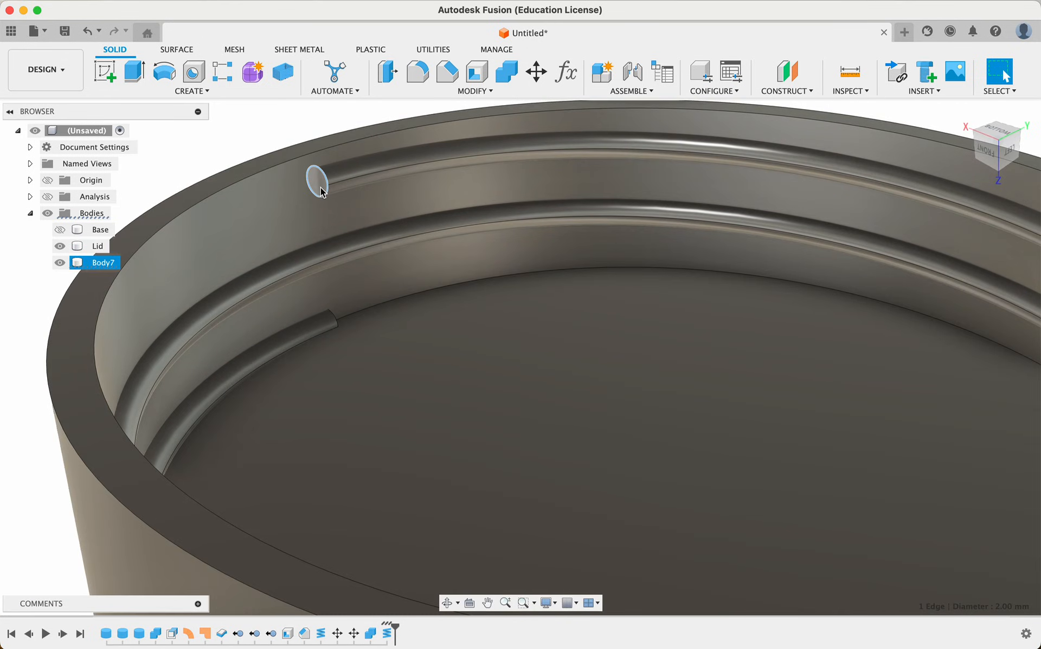
{"action": "left_click", "coordinate": [320, 189]}
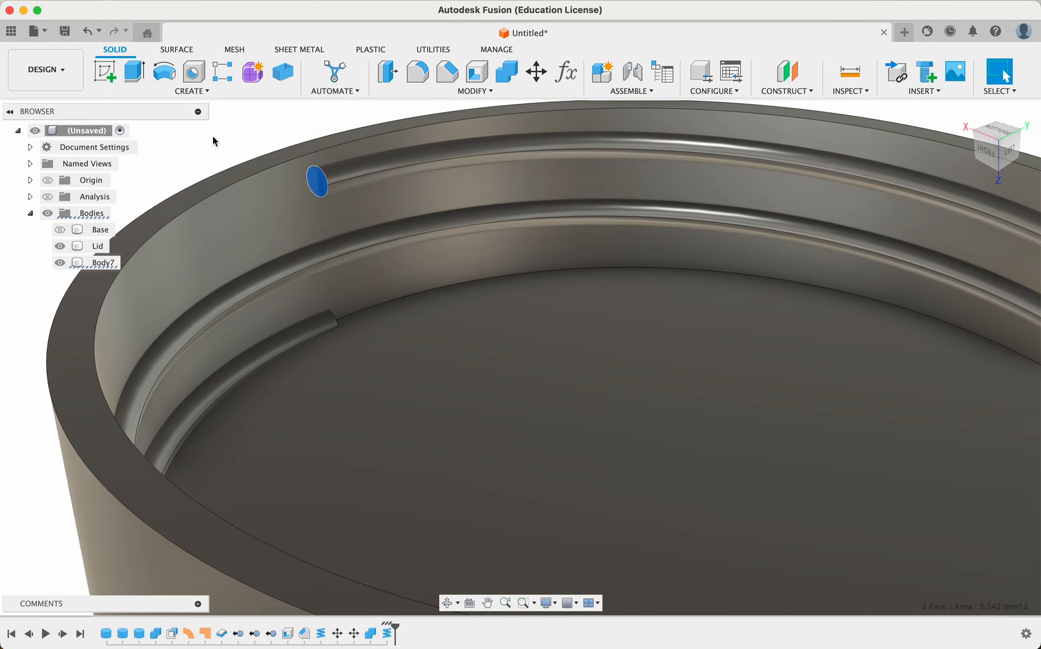
{"action": "key", "text": "m"}
{"action": "scroll", "coordinate": [300, 294], "scroll_direction": "down", "scroll_amount": 5, "text": "shift"}
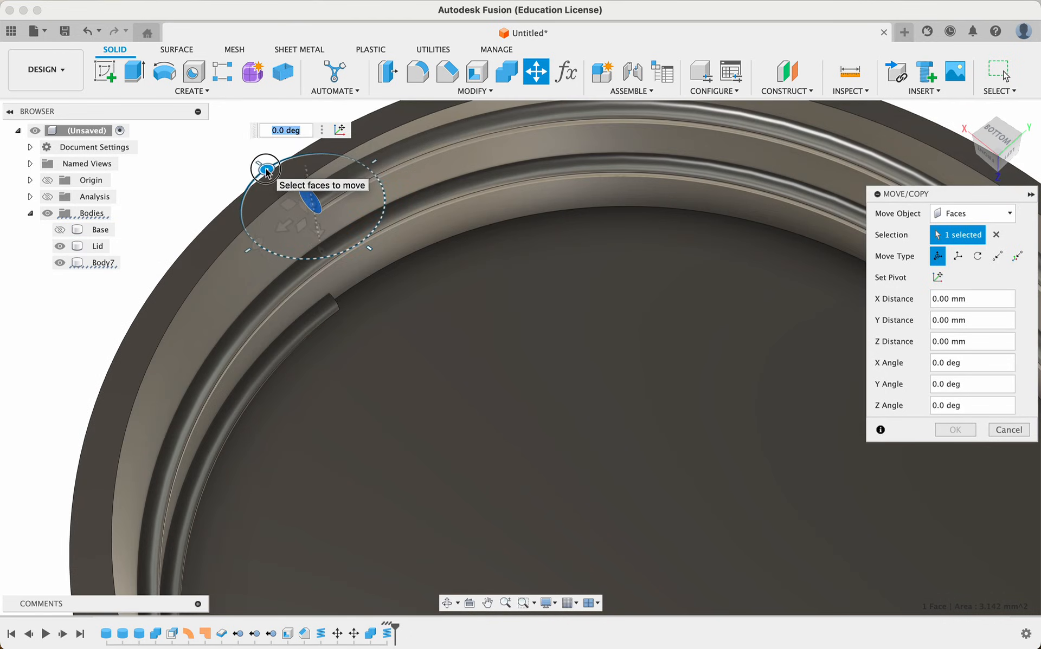
{"action": "left_click_drag", "start_coordinate": [265, 169], "coordinate": [247, 232]}
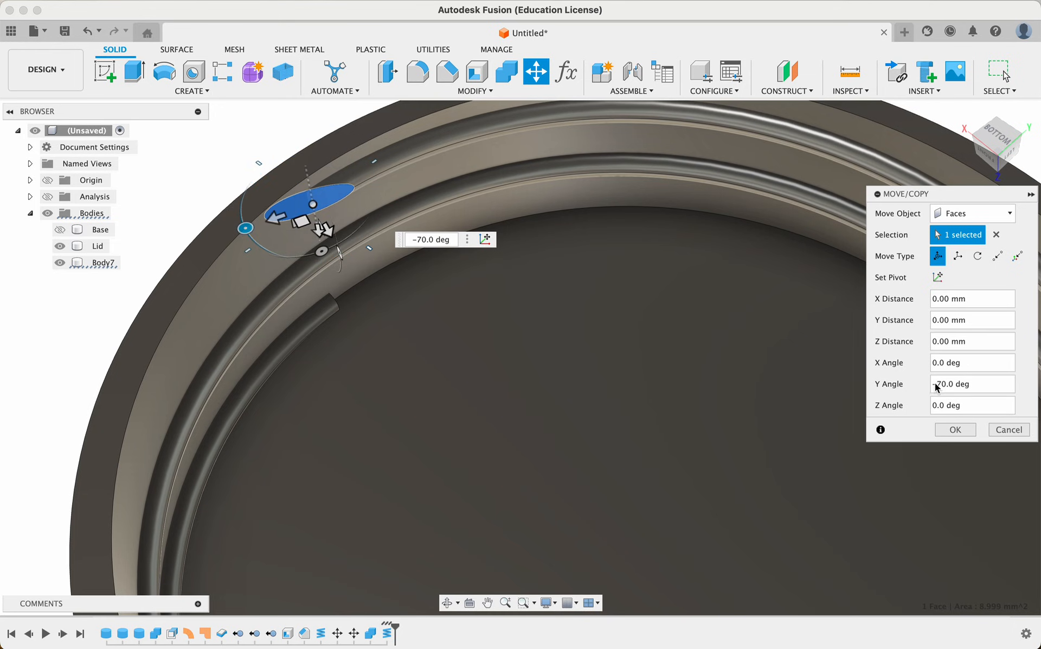
{"action": "left_click", "coordinate": [956, 430]}
Step: Rotate the coil's end face nearest the Lid's flat inner face by 70 degrees about Y to taper it into the wall
{"action": "scroll", "coordinate": [535, 339], "scroll_direction": "right", "scroll_amount": 10, "text": "shift"}
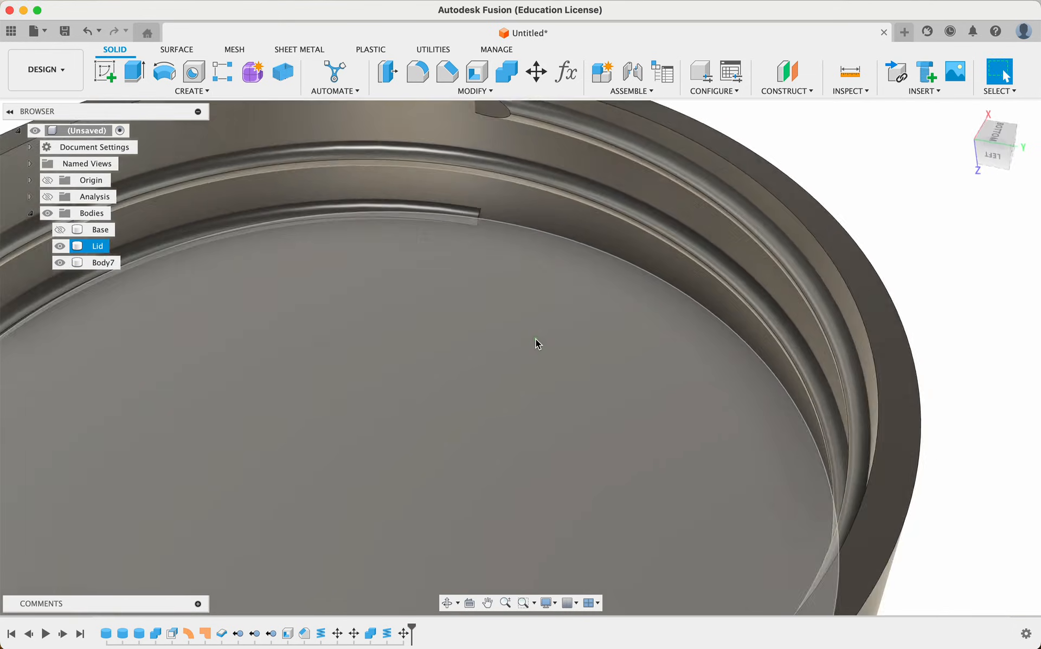
{"action": "scroll", "coordinate": [535, 340], "scroll_direction": "right", "scroll_amount": 5, "text": "shift"}
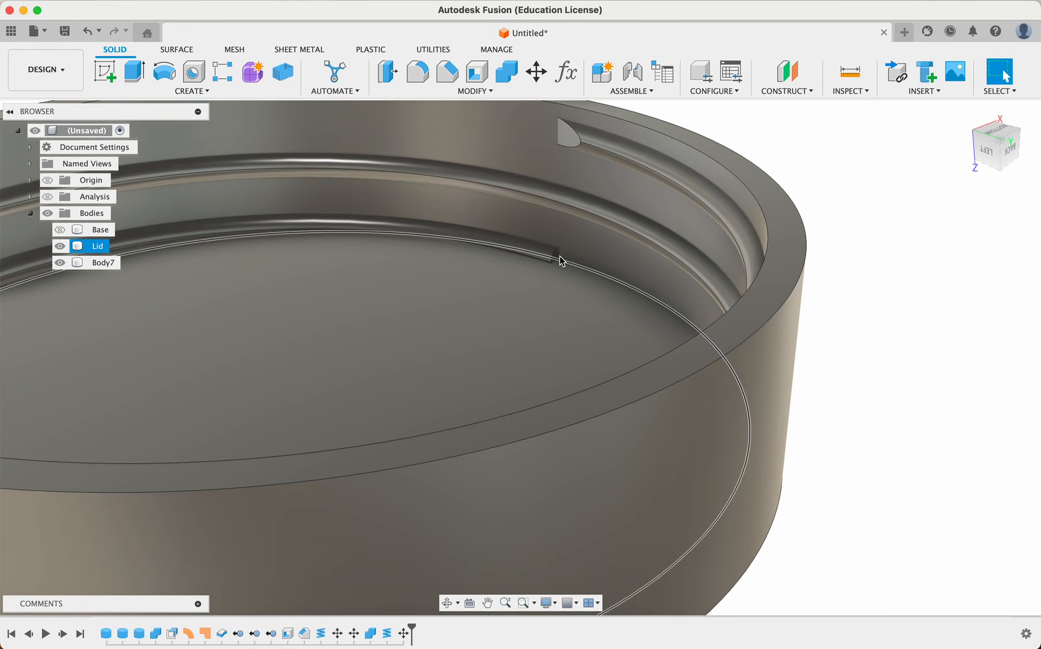
{"action": "scroll", "coordinate": [560, 260], "scroll_direction": "up", "scroll_amount": 5}
{"action": "left_click", "coordinate": [576, 209]}
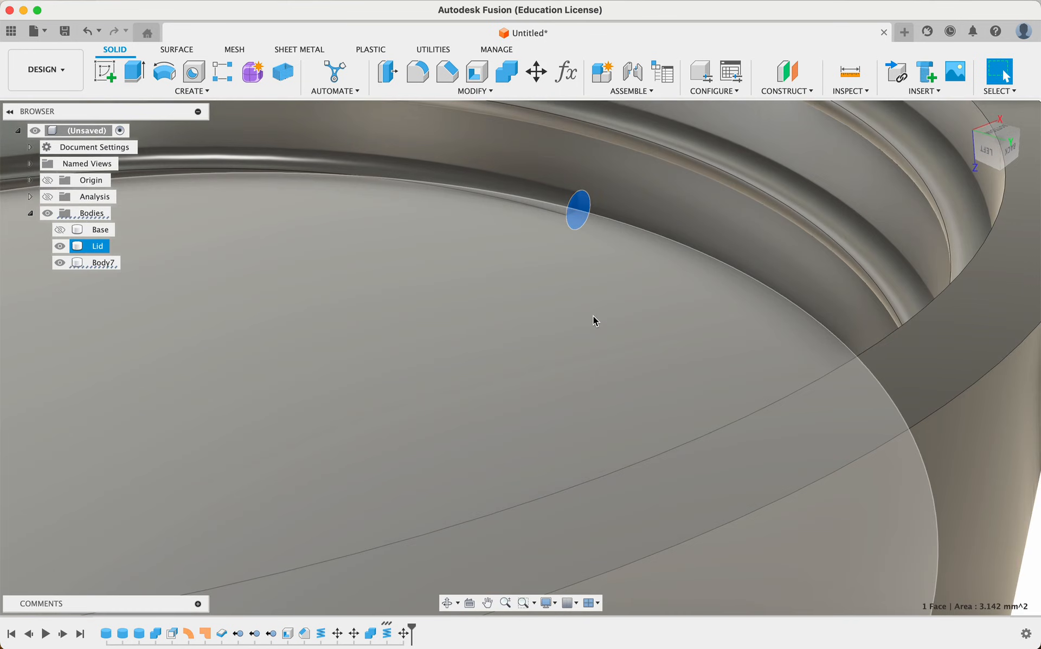
{"action": "key", "text": "m"}
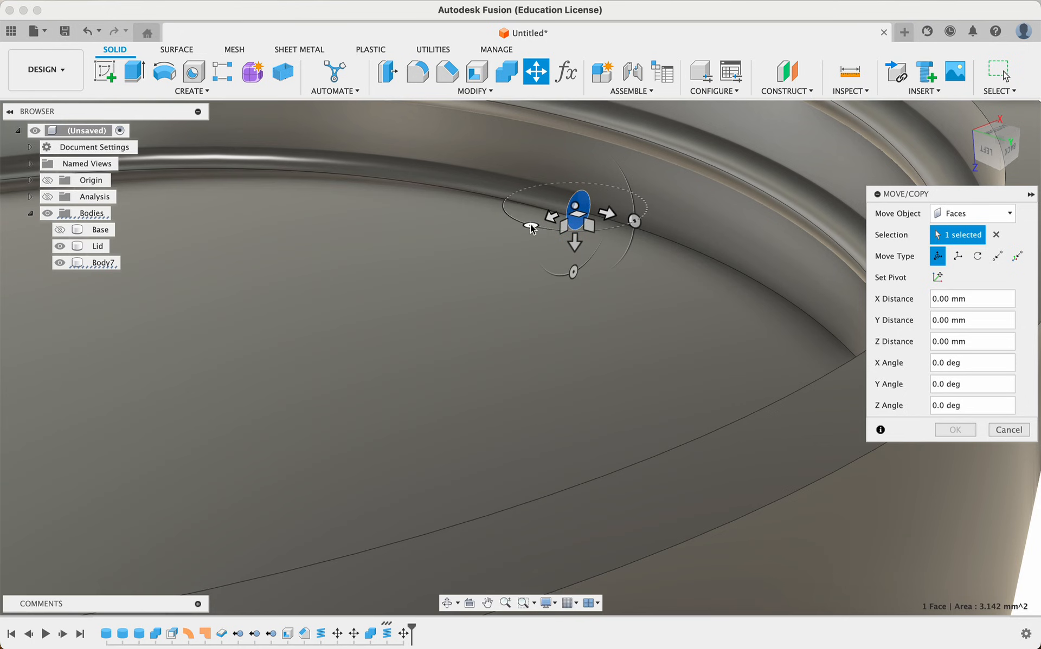
{"action": "left_click_drag", "start_coordinate": [532, 227], "coordinate": [506, 198]}
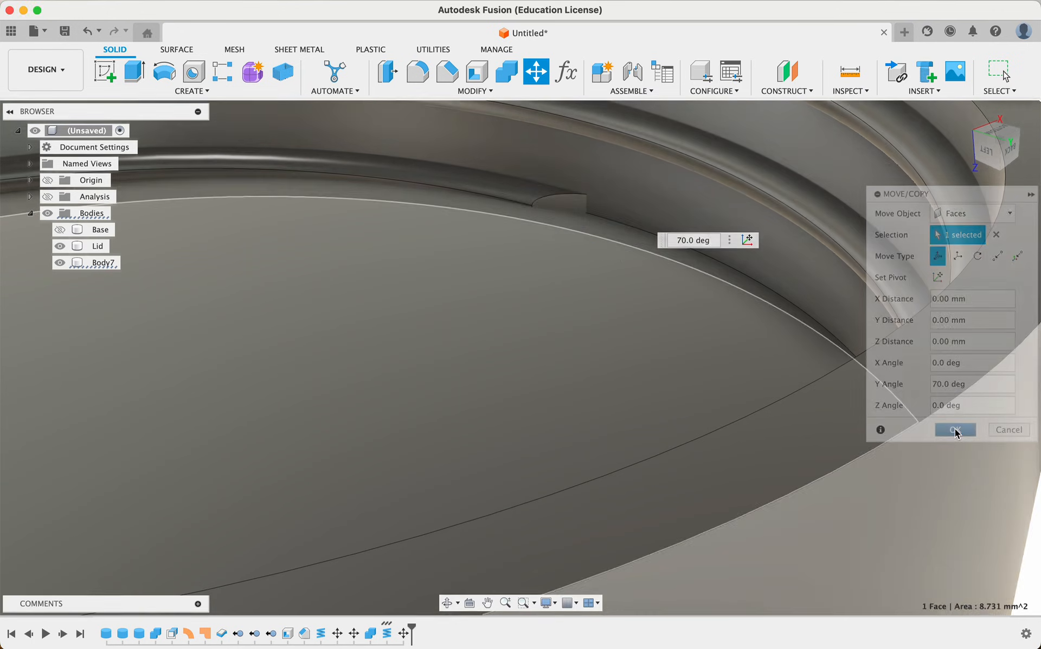
{"action": "left_click", "coordinate": [955, 430]}
Step: Combine the tapered coil body with the Lid as a join, without keeping the tool body
{"action": "scroll", "coordinate": [665, 416], "scroll_direction": "down", "scroll_amount": 10}
{"action": "scroll", "coordinate": [664, 415], "scroll_direction": "left", "scroll_amount": 5, "text": "shift"}
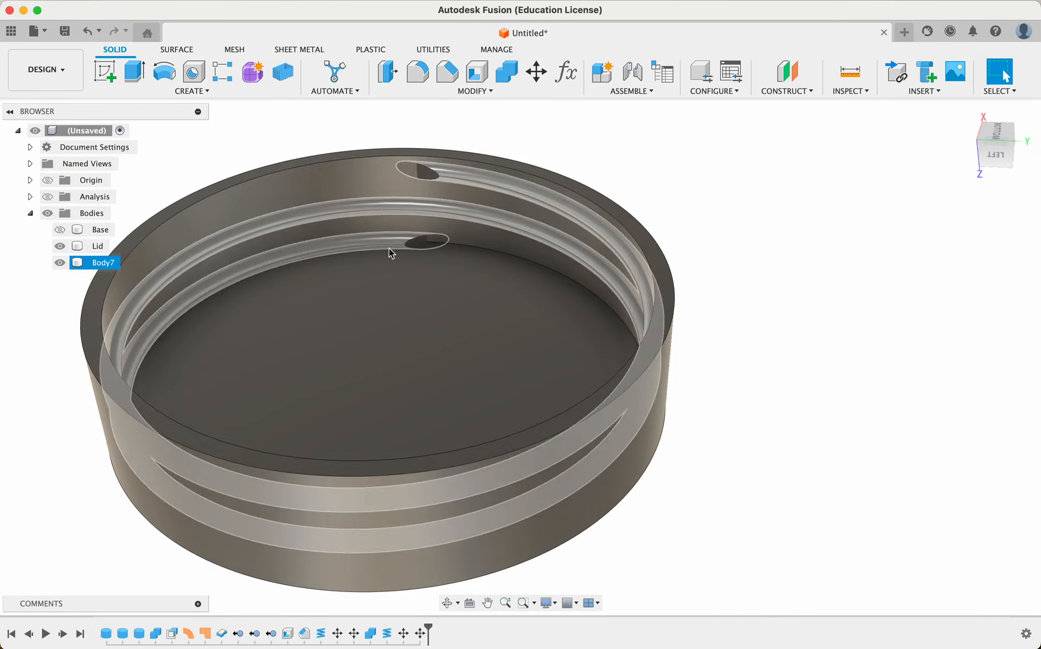
{"action": "scroll", "coordinate": [658, 313], "scroll_direction": "left", "scroll_amount": 3}
{"action": "left_click", "coordinate": [72, 325]}
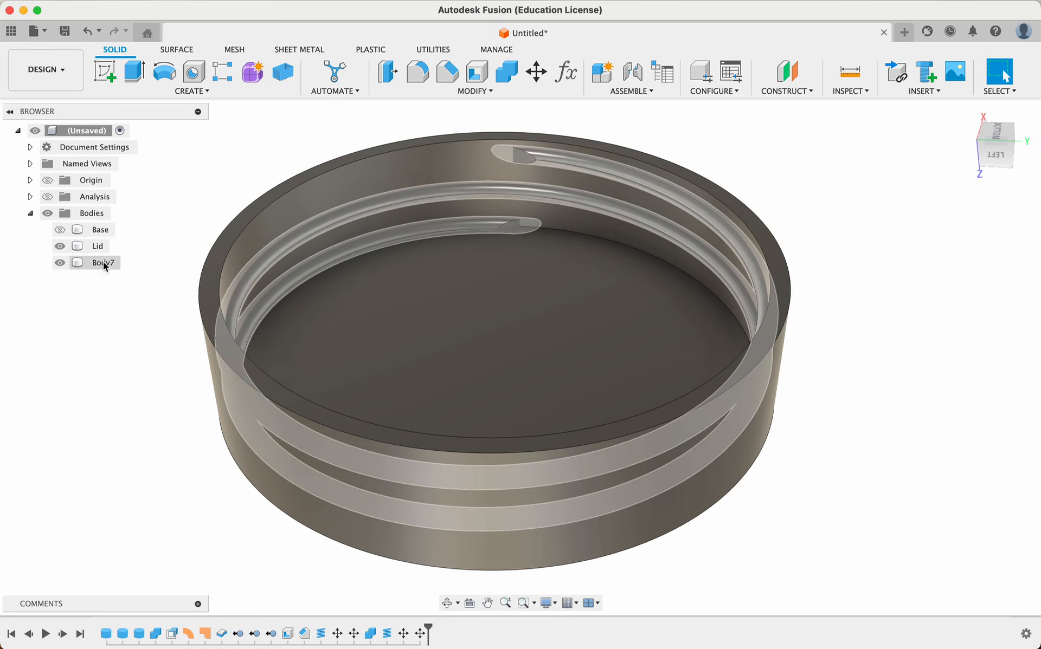
{"action": "left_click", "coordinate": [506, 73]}
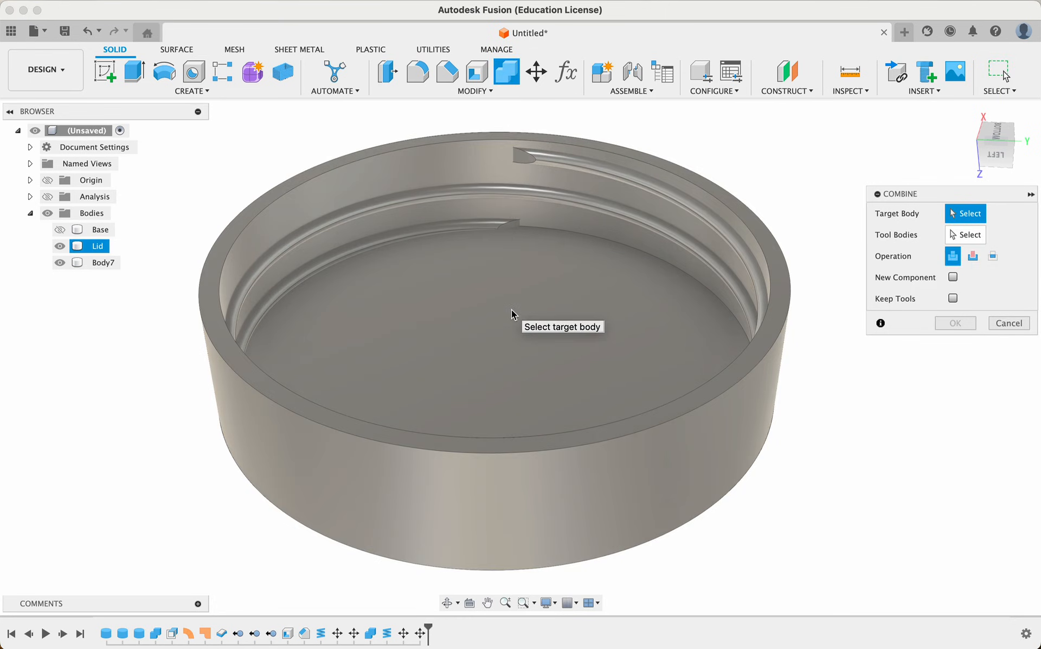
{"action": "left_click", "coordinate": [512, 310]}
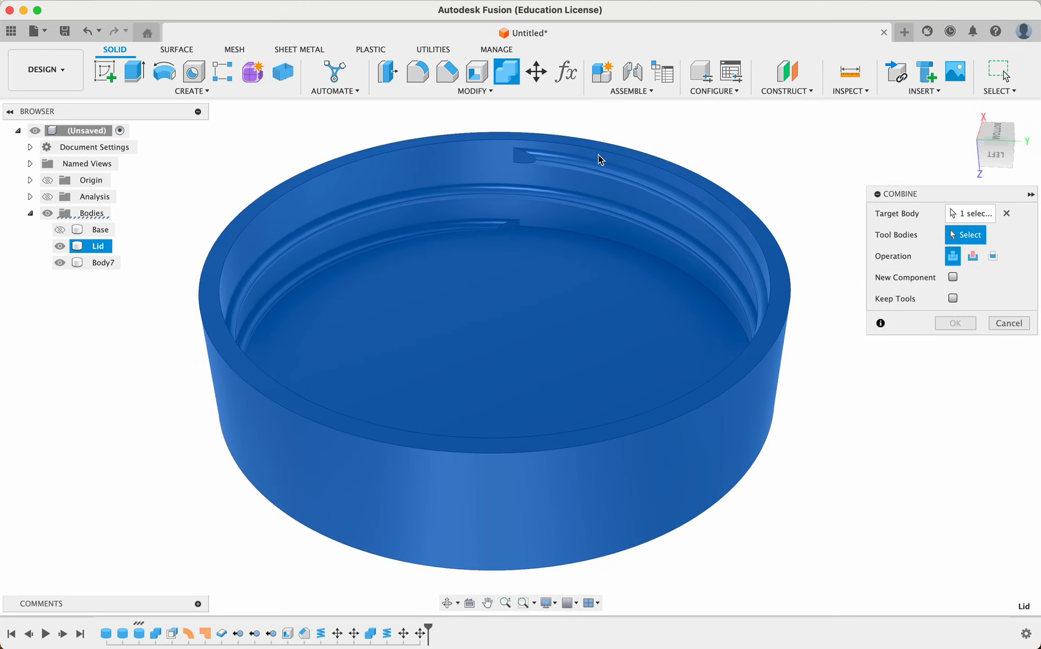
{"action": "left_click", "coordinate": [584, 167]}
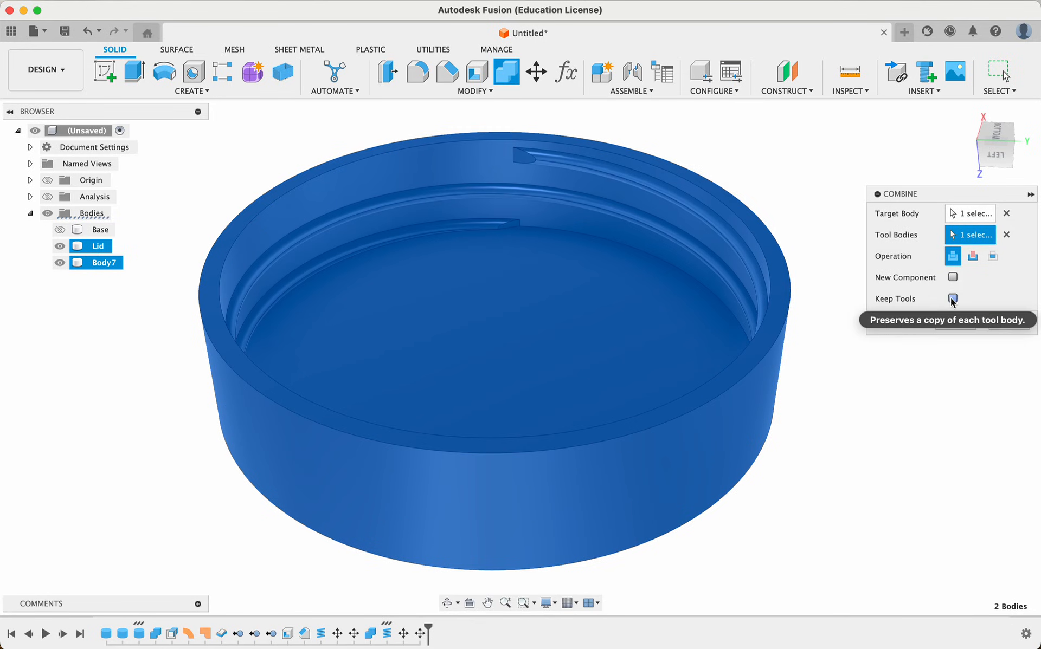
{"action": "left_click", "coordinate": [958, 323]}
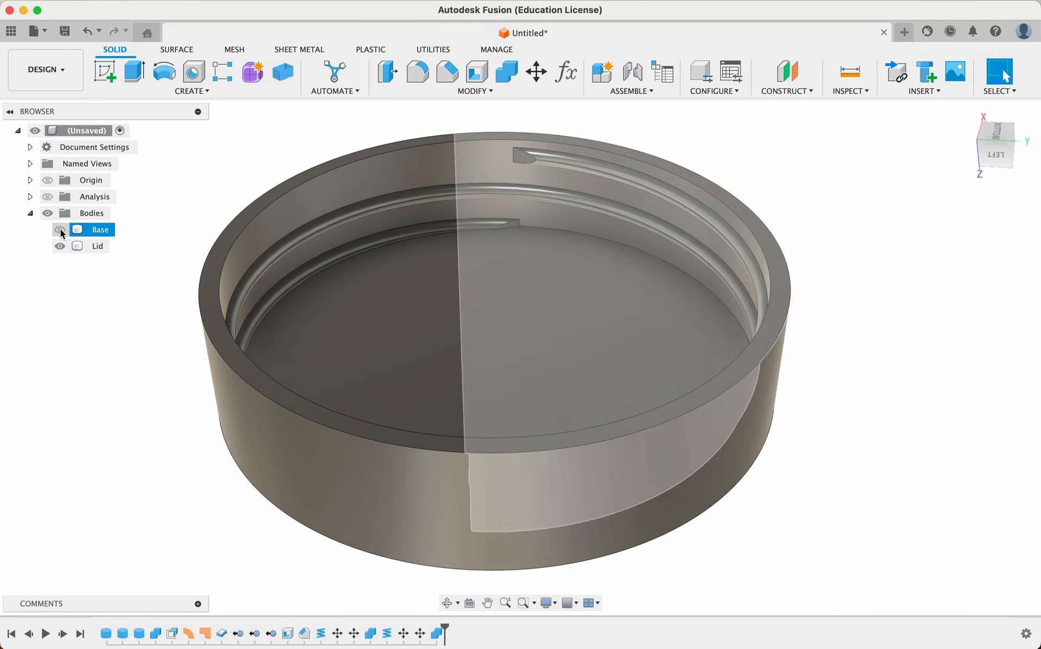
Step: Show the Base together with the Lid and turn the section analysis back on
{"action": "left_click", "coordinate": [60, 229]}
{"action": "scroll", "coordinate": [127, 356], "scroll_direction": "down", "scroll_amount": 15, "text": "shift"}
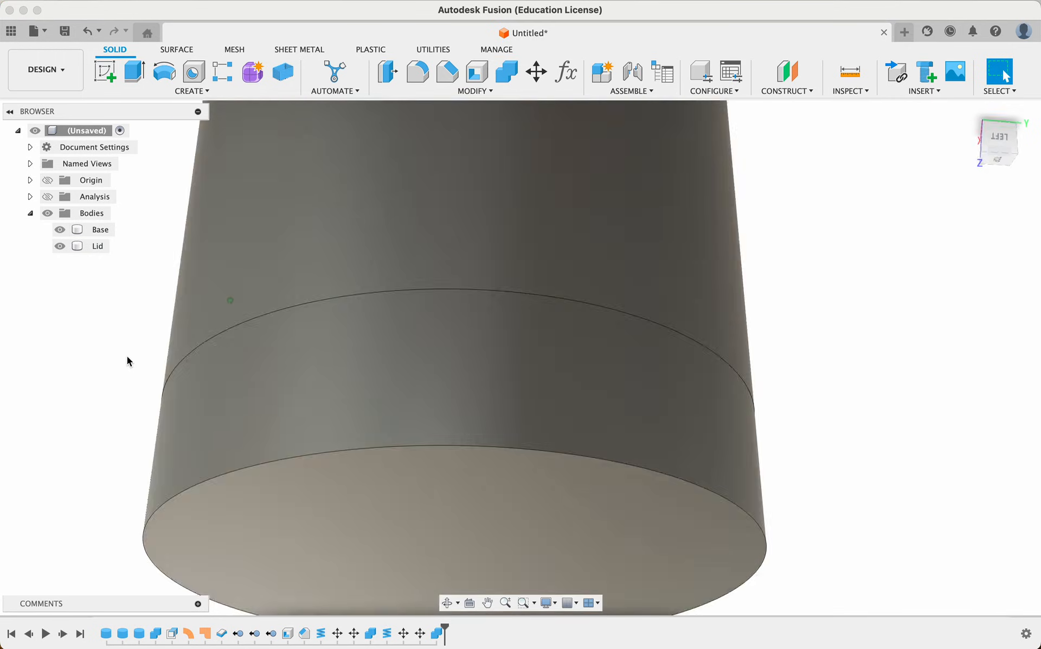
{"action": "scroll", "coordinate": [127, 356], "scroll_direction": "down", "scroll_amount": 5}
{"action": "scroll", "coordinate": [127, 356], "scroll_direction": "down", "scroll_amount": 5}
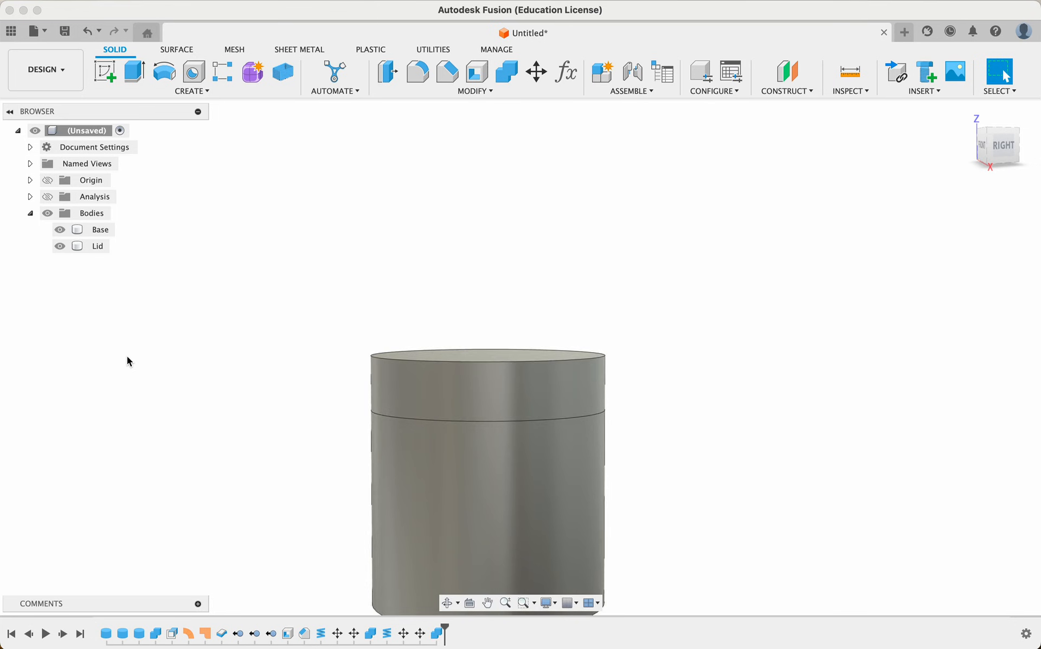
{"action": "scroll", "coordinate": [127, 356], "scroll_direction": "down", "scroll_amount": 10}
{"action": "scroll", "coordinate": [126, 357], "scroll_direction": "up", "scroll_amount": 8, "text": "shift"}
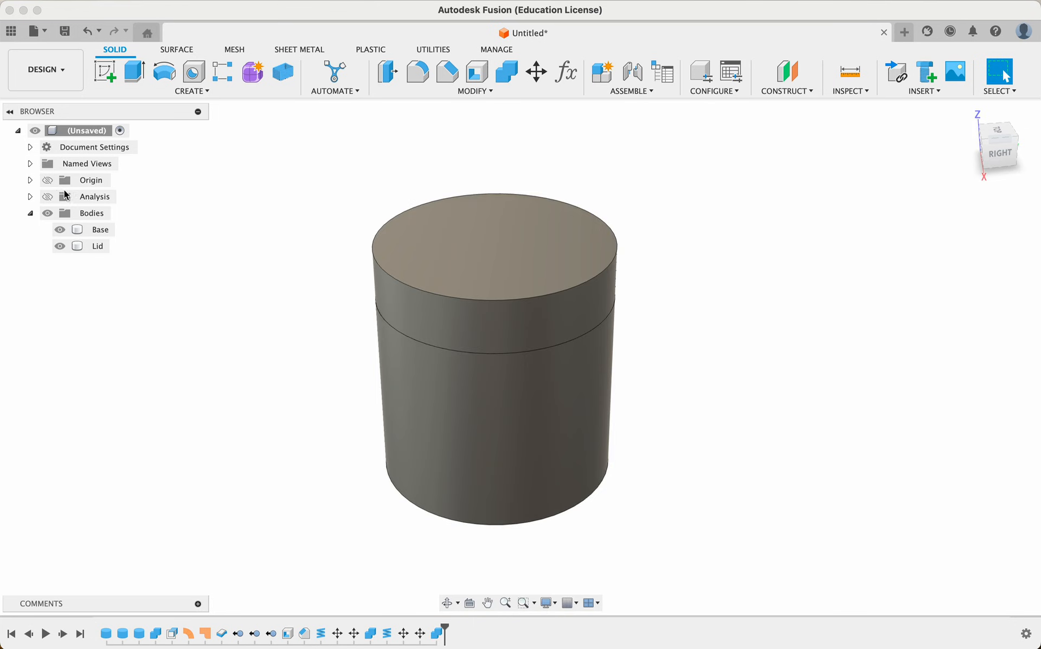
{"action": "left_click", "coordinate": [48, 197]}
Step: Examine in the section how the Lid's threads sit against the Base's threads on both sides of the neck
{"action": "scroll", "coordinate": [400, 356], "scroll_direction": "left", "scroll_amount": 10, "text": "shift"}
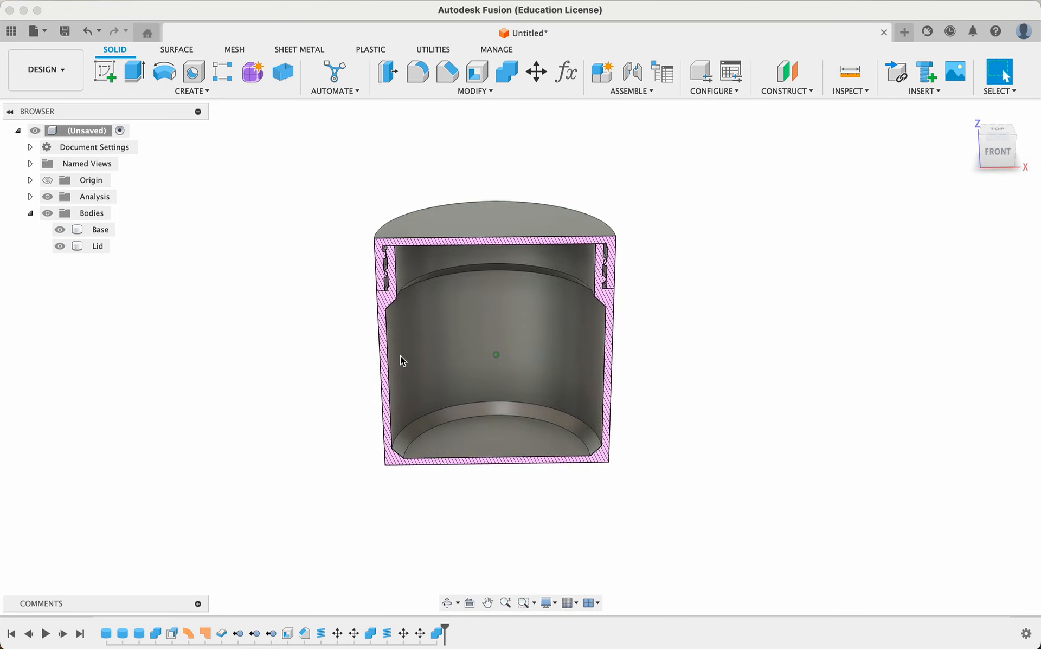
{"action": "scroll", "coordinate": [400, 356], "scroll_direction": "up", "scroll_amount": 8}
{"action": "scroll", "coordinate": [400, 357], "scroll_direction": "down", "scroll_amount": 6}
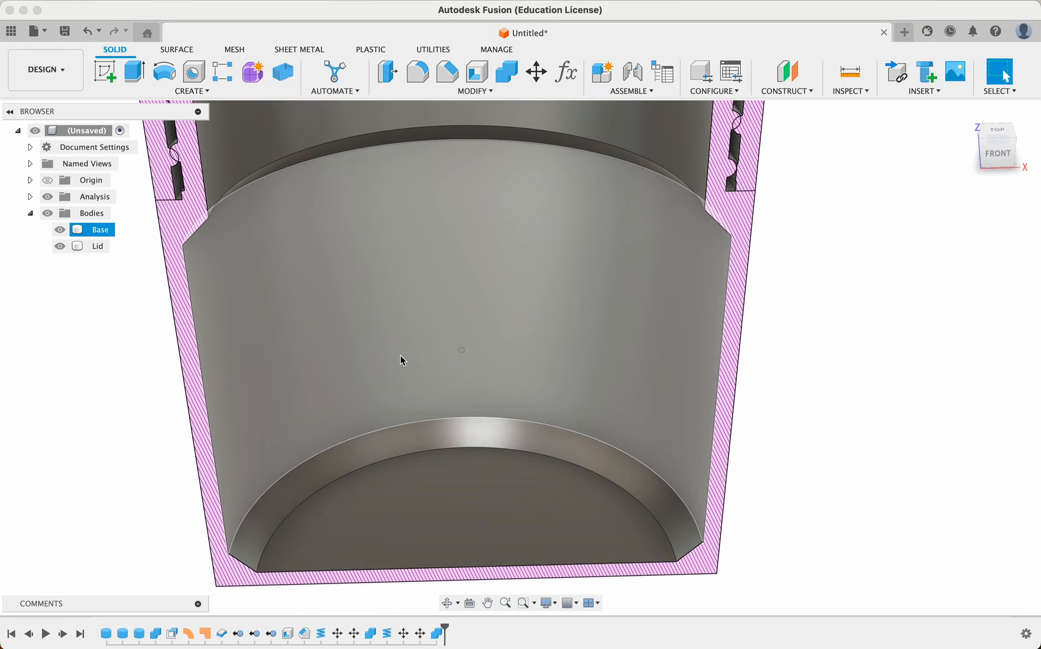
{"action": "scroll", "coordinate": [400, 356], "scroll_direction": "left", "scroll_amount": 3}
{"action": "scroll", "coordinate": [400, 356], "scroll_direction": "up", "scroll_amount": 3}
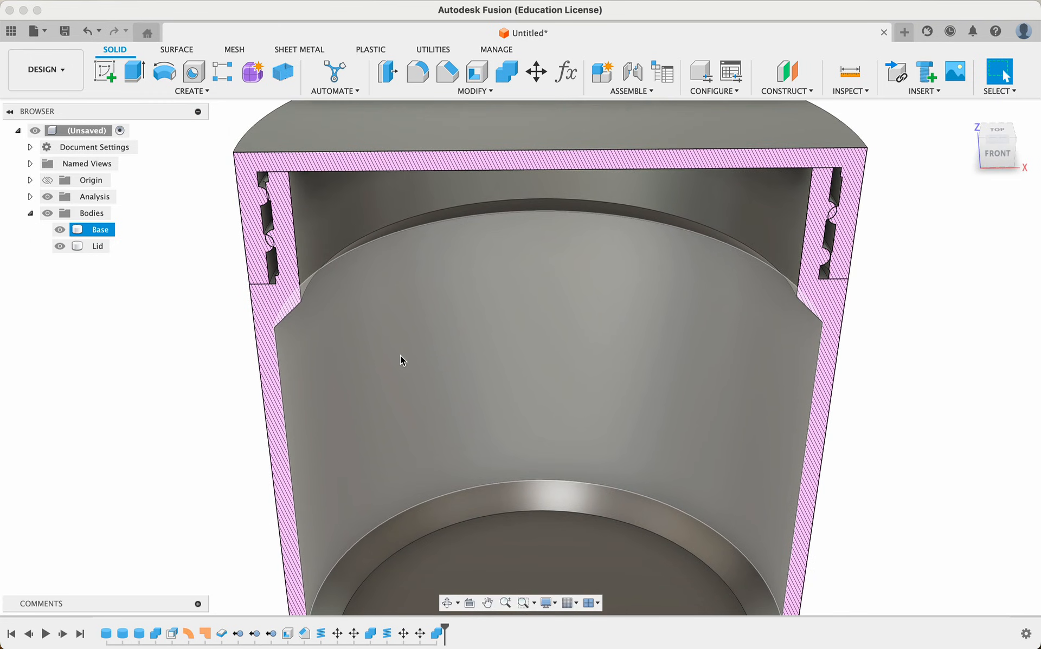
{"action": "scroll", "coordinate": [191, 320], "scroll_direction": "left", "scroll_amount": 3, "text": "shift"}
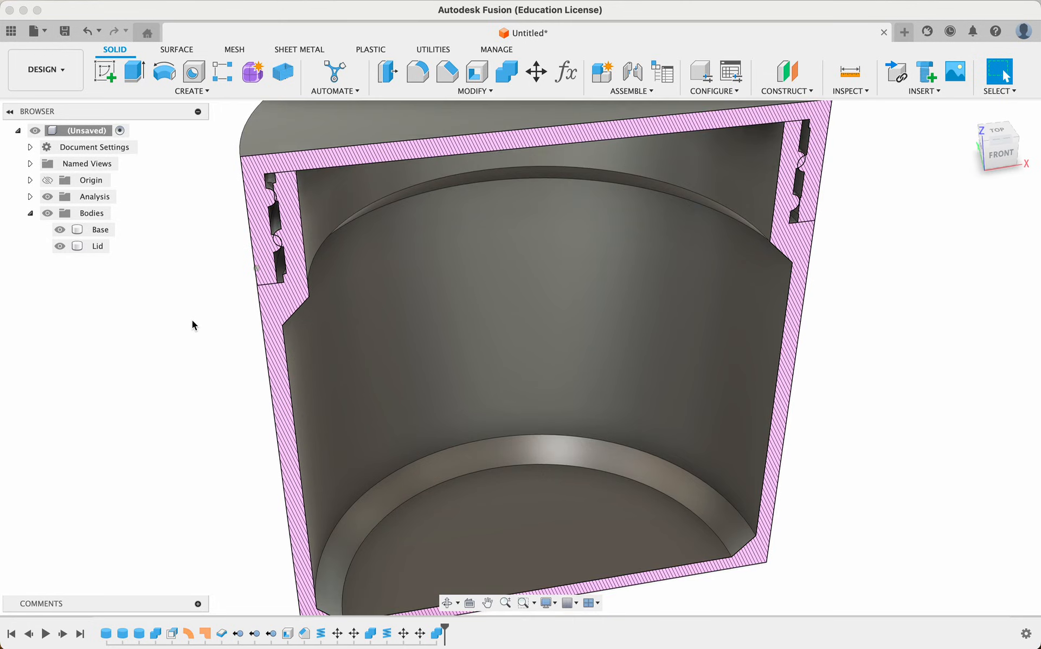
{"action": "scroll", "coordinate": [192, 320], "scroll_direction": "down", "scroll_amount": 5}
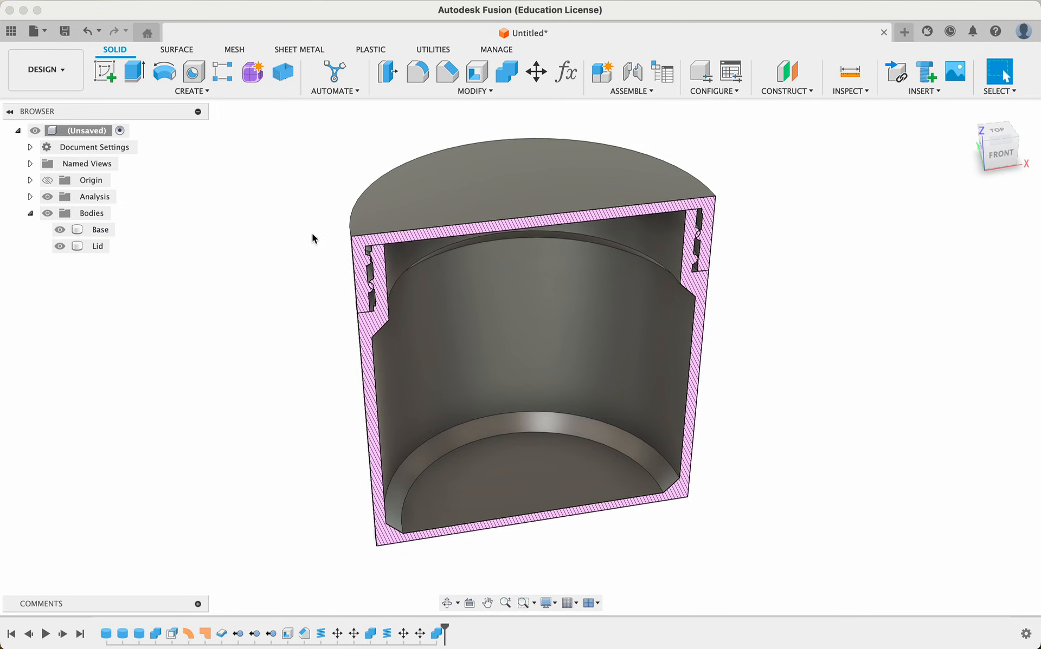
Step: Rotate the Lid body 140 degrees about Z around a pivot set at the centre of its flat top
{"action": "left_click", "coordinate": [81, 247]}
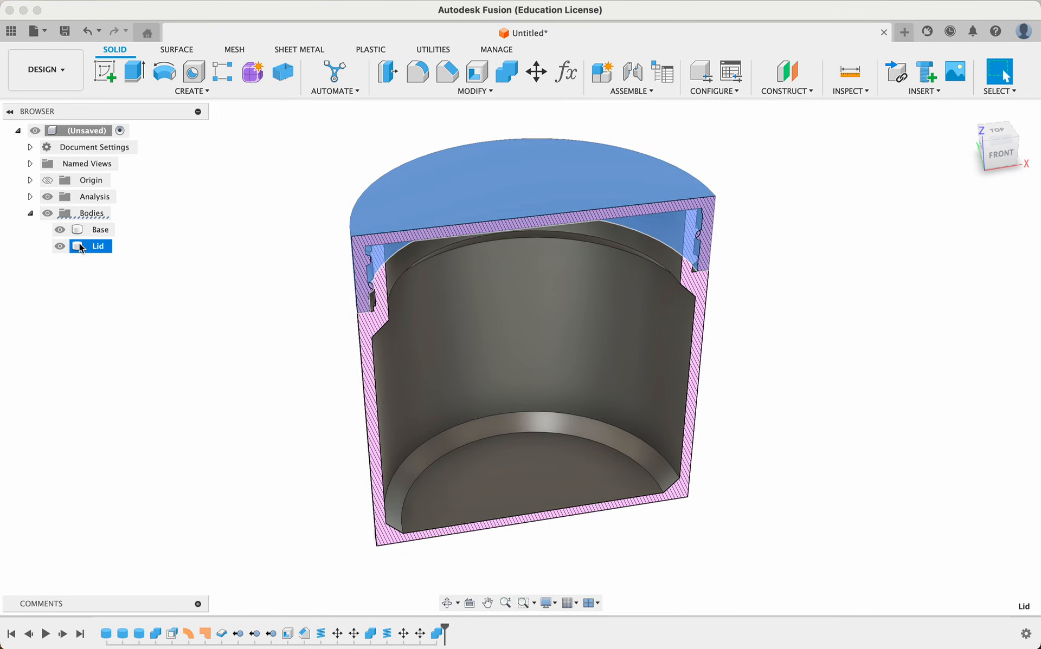
{"action": "key", "text": "m"}
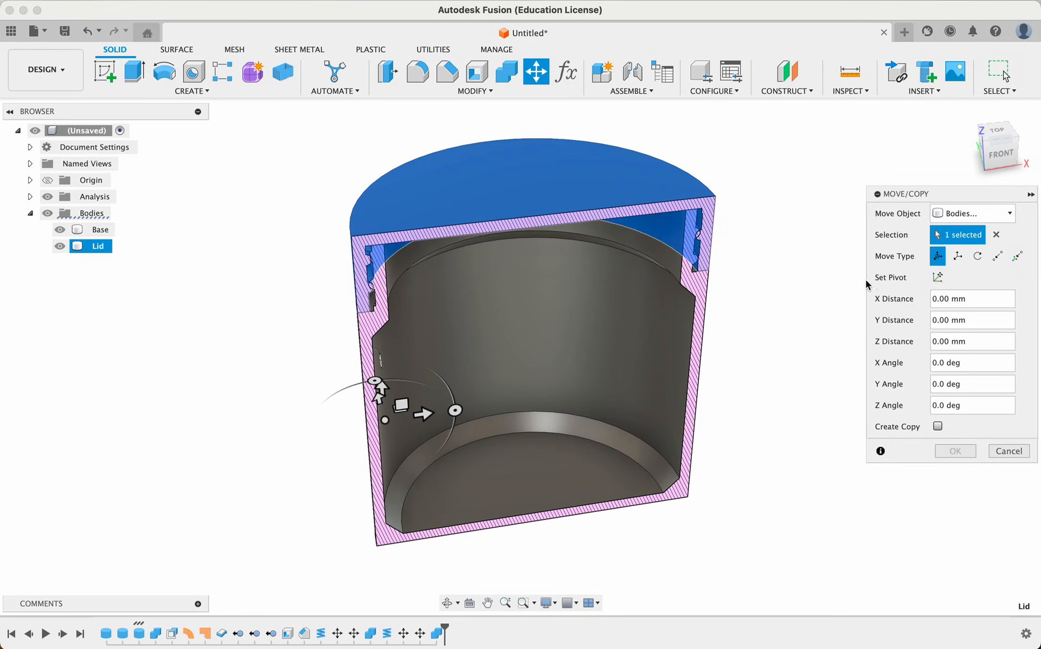
{"action": "left_click", "coordinate": [937, 278]}
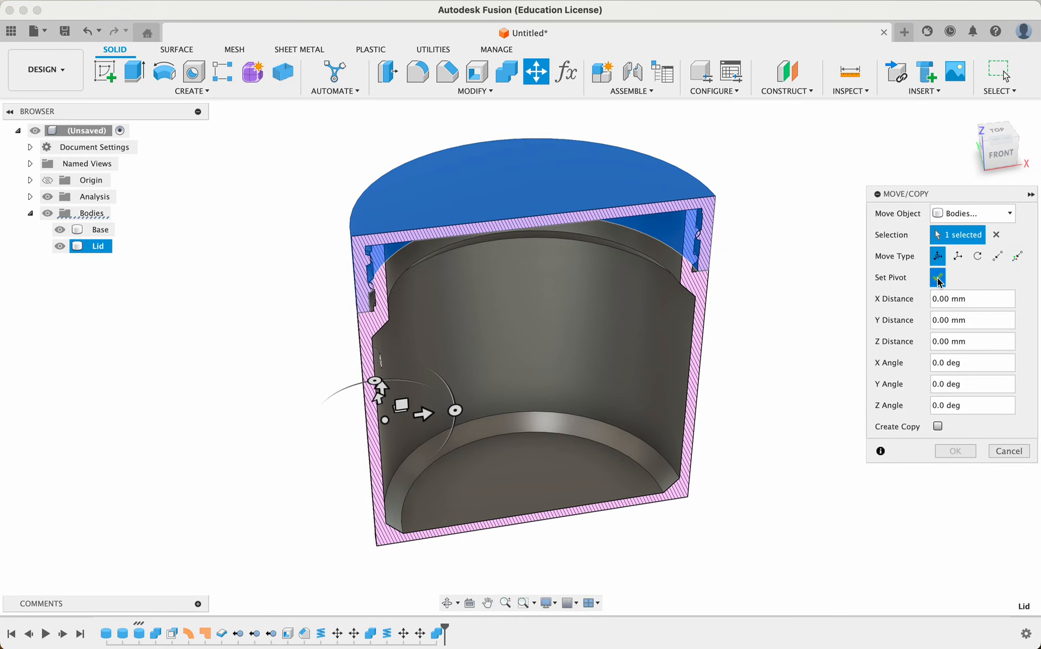
{"action": "left_click", "coordinate": [547, 212]}
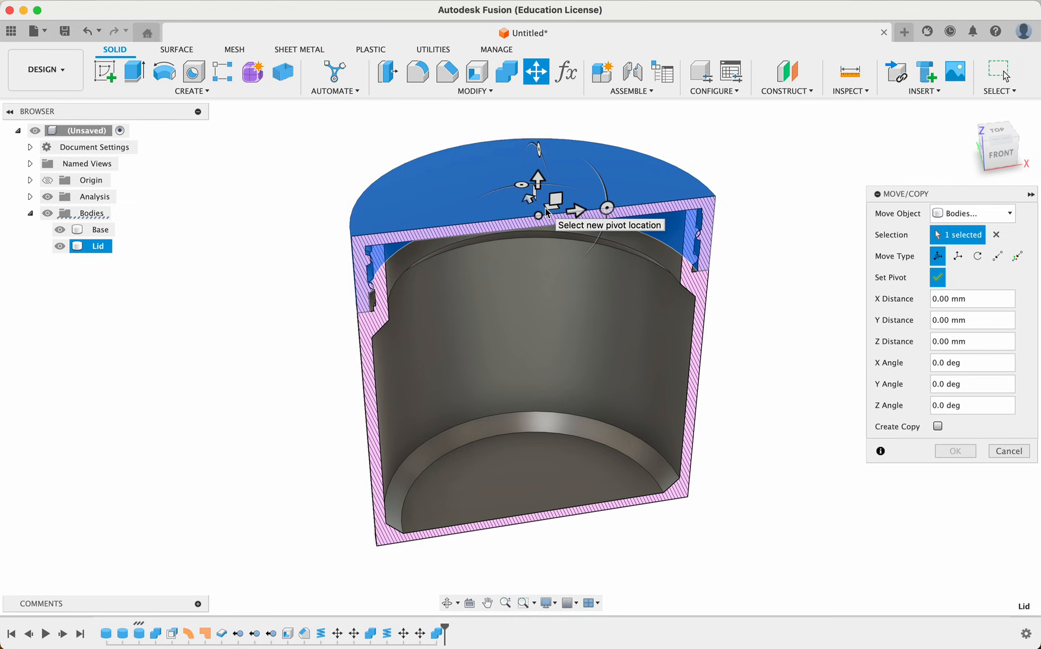
{"action": "left_click", "coordinate": [937, 278]}
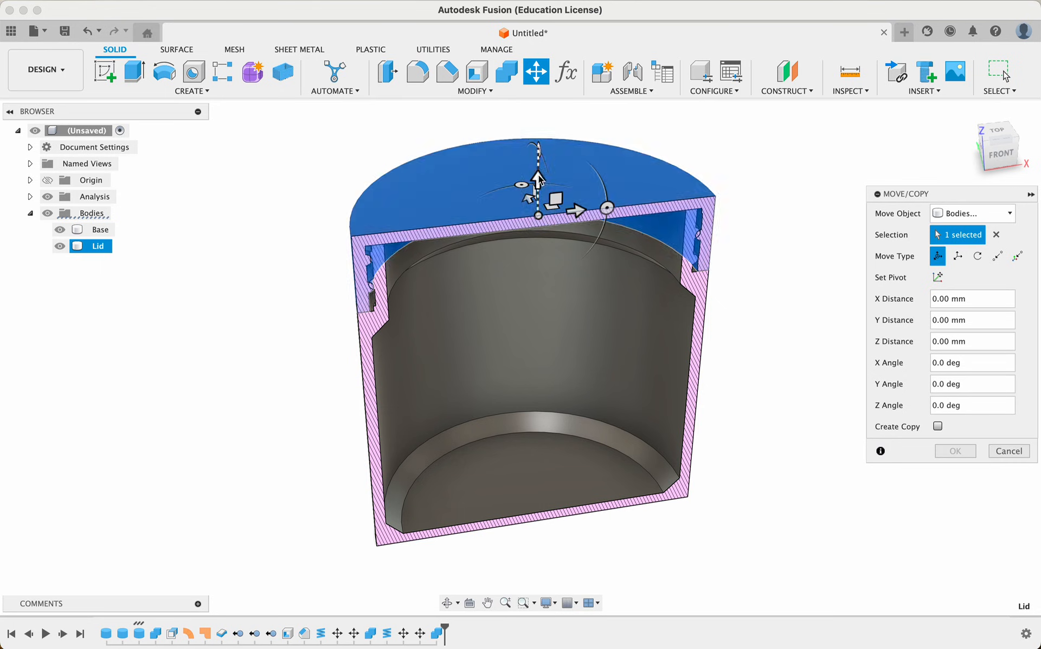
{"action": "left_click", "coordinate": [521, 186]}
{"action": "left_click_drag", "start_coordinate": [521, 186], "coordinate": [464, 274]}
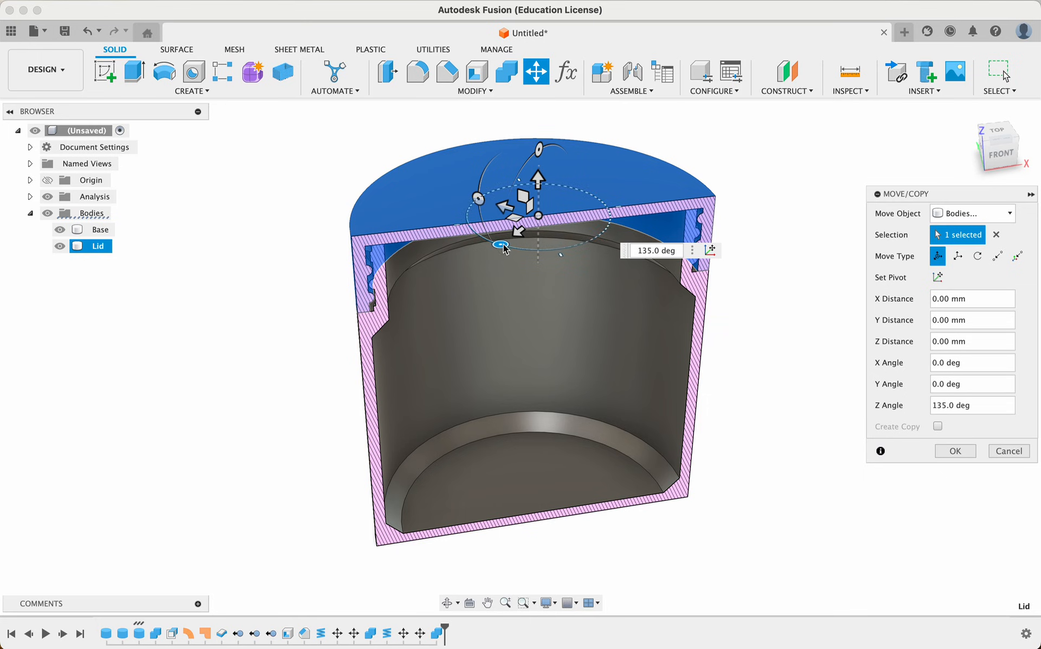
{"action": "mouse_move", "coordinate": [503, 249]}
{"action": "left_mouse_down"}
{"action": "mouse_move", "coordinate": [472, 239]}
{"action": "mouse_move", "coordinate": [456, 195]}
{"action": "mouse_move", "coordinate": [505, 153]}
{"action": "mouse_move", "coordinate": [557, 190]}
{"action": "mouse_move", "coordinate": [550, 244]}
{"action": "mouse_move", "coordinate": [509, 249]}
{"action": "mouse_move", "coordinate": [584, 176]}
{"action": "mouse_move", "coordinate": [512, 157]}
{"action": "mouse_move", "coordinate": [469, 219]}
{"action": "mouse_move", "coordinate": [512, 247]}
{"action": "left_mouse_up"}
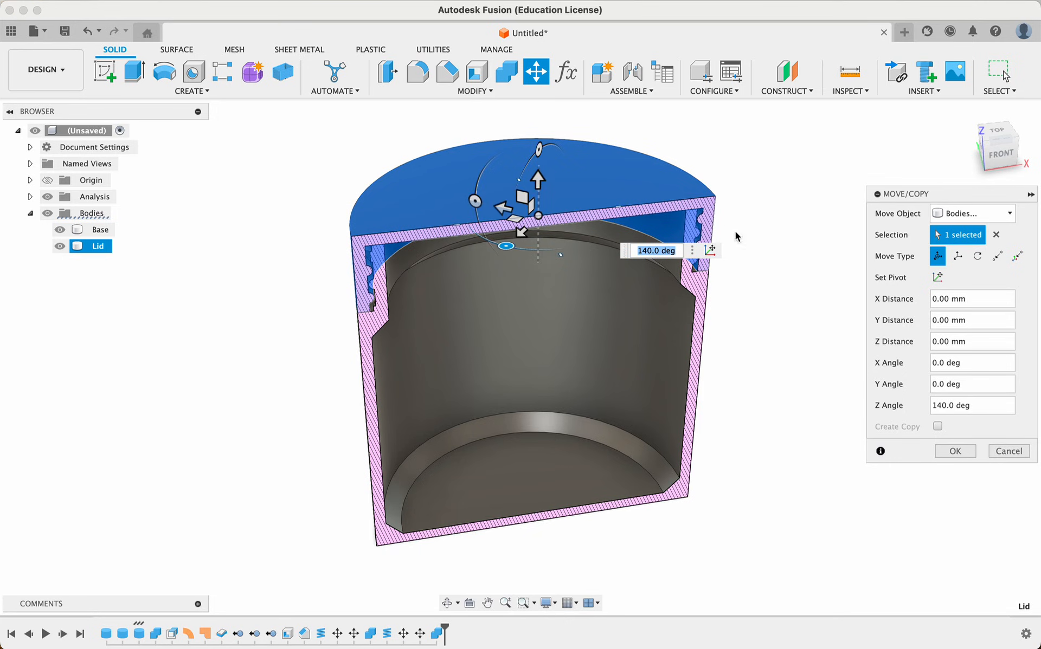
{"action": "left_click", "coordinate": [957, 451]}
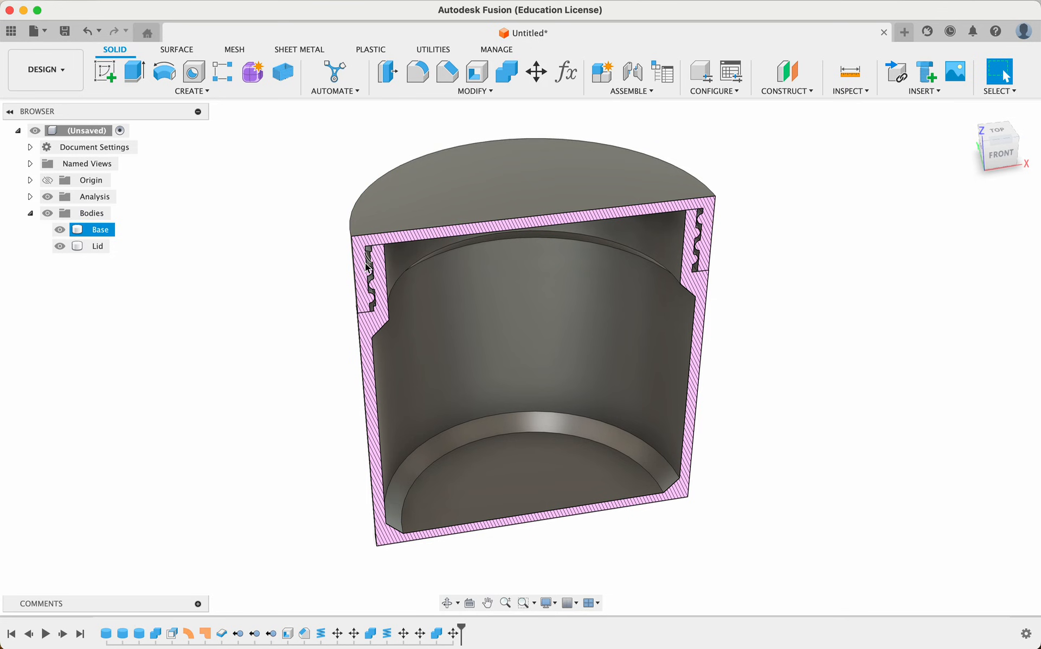
Step: Examine the clearance between the Lid and Base threads in a close front view of the section
{"action": "scroll", "coordinate": [365, 267], "scroll_direction": "up", "scroll_amount": 5}
{"action": "scroll", "coordinate": [310, 197], "scroll_direction": "left", "scroll_amount": 2}
{"action": "scroll", "coordinate": [310, 198], "scroll_direction": "left", "scroll_amount": 3}
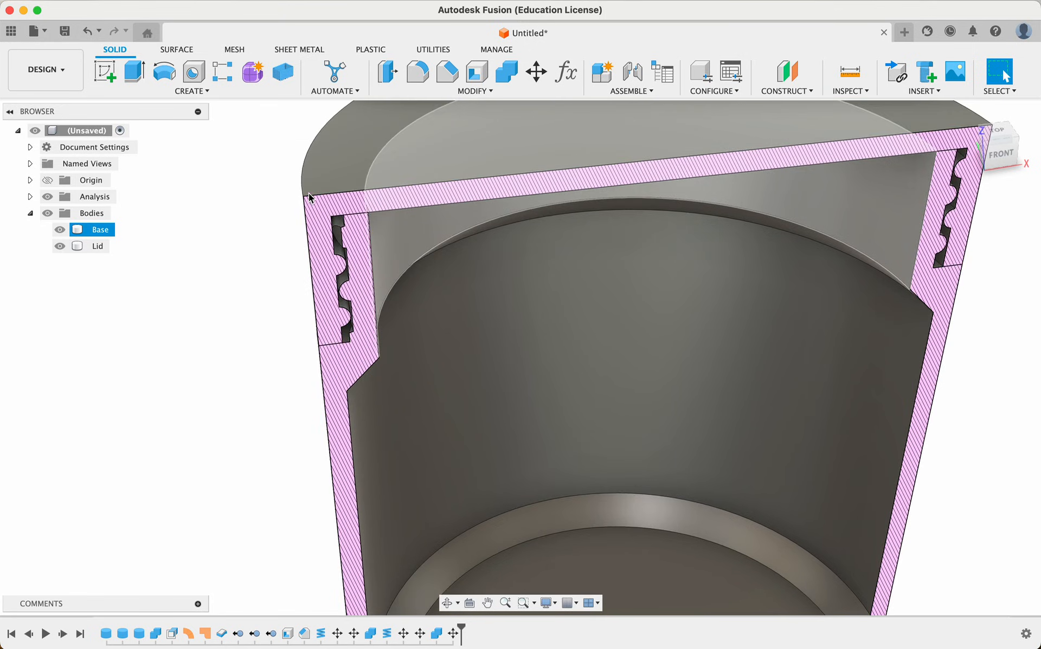
{"action": "left_click", "coordinate": [1000, 154]}
{"action": "scroll", "coordinate": [468, 288], "scroll_direction": "up", "scroll_amount": 5}
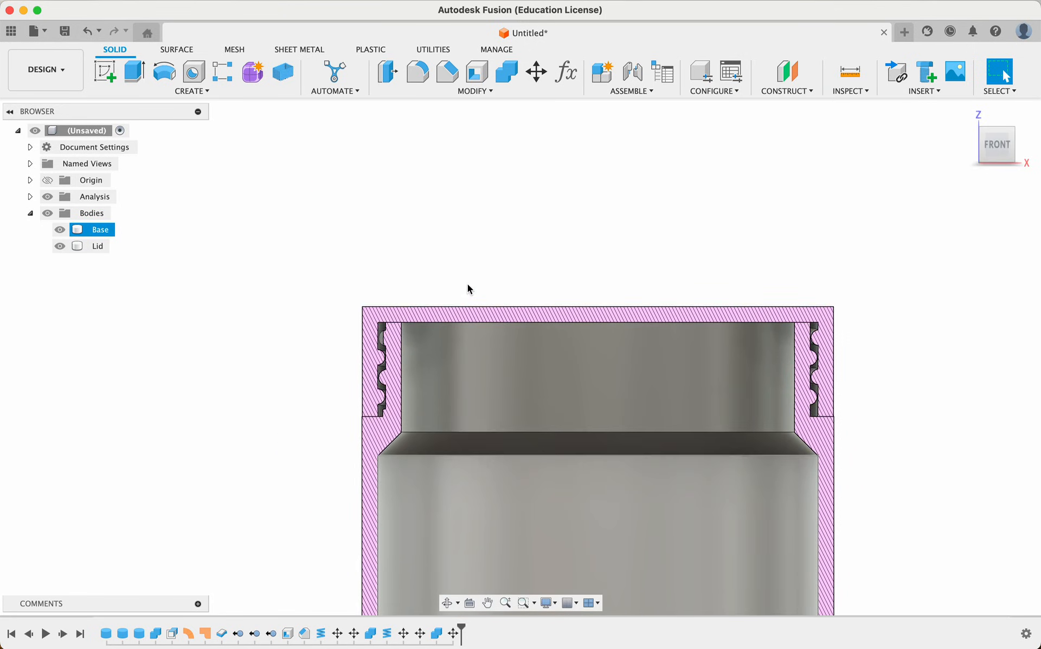
{"action": "scroll", "coordinate": [469, 287], "scroll_direction": "up", "scroll_amount": 5}
{"action": "scroll", "coordinate": [468, 287], "scroll_direction": "down", "scroll_amount": 5}
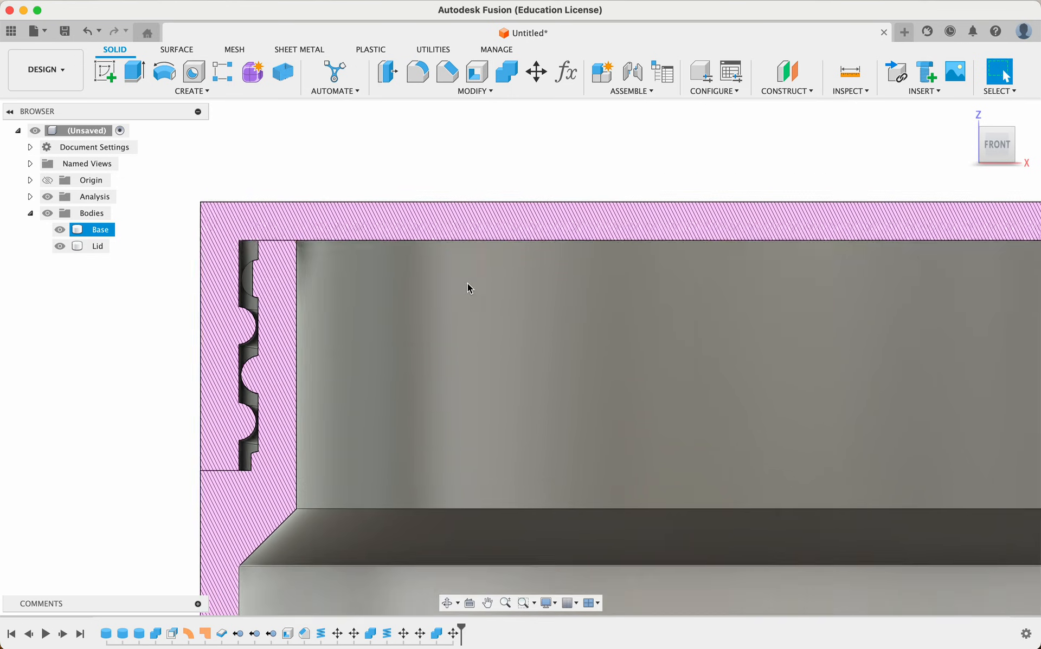
{"action": "left_click", "coordinate": [258, 331]}
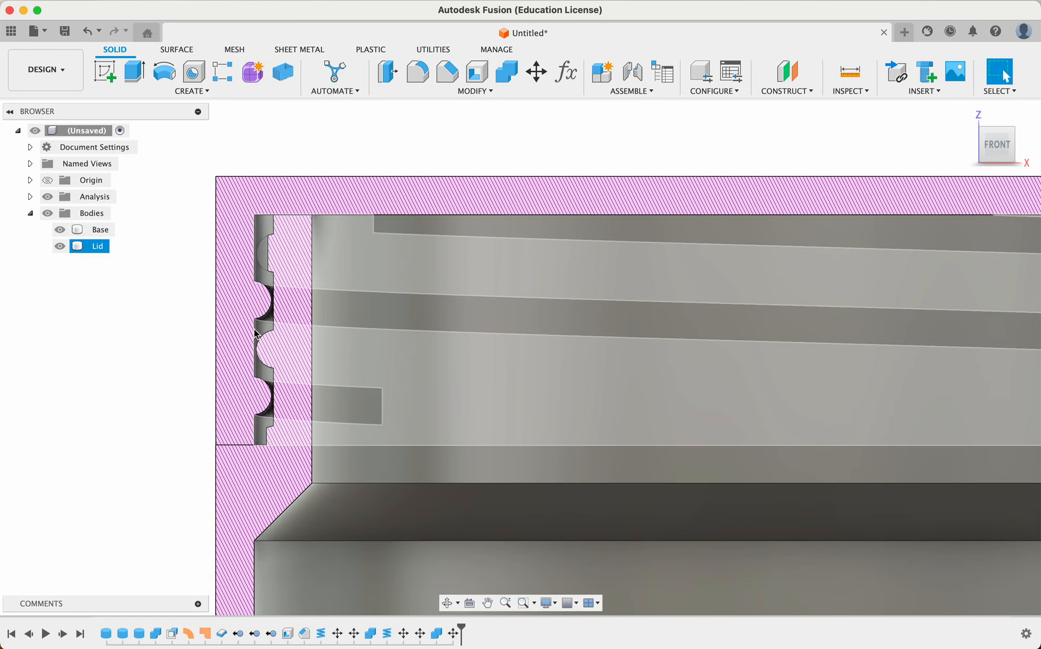
{"action": "left_click", "coordinate": [274, 323]}
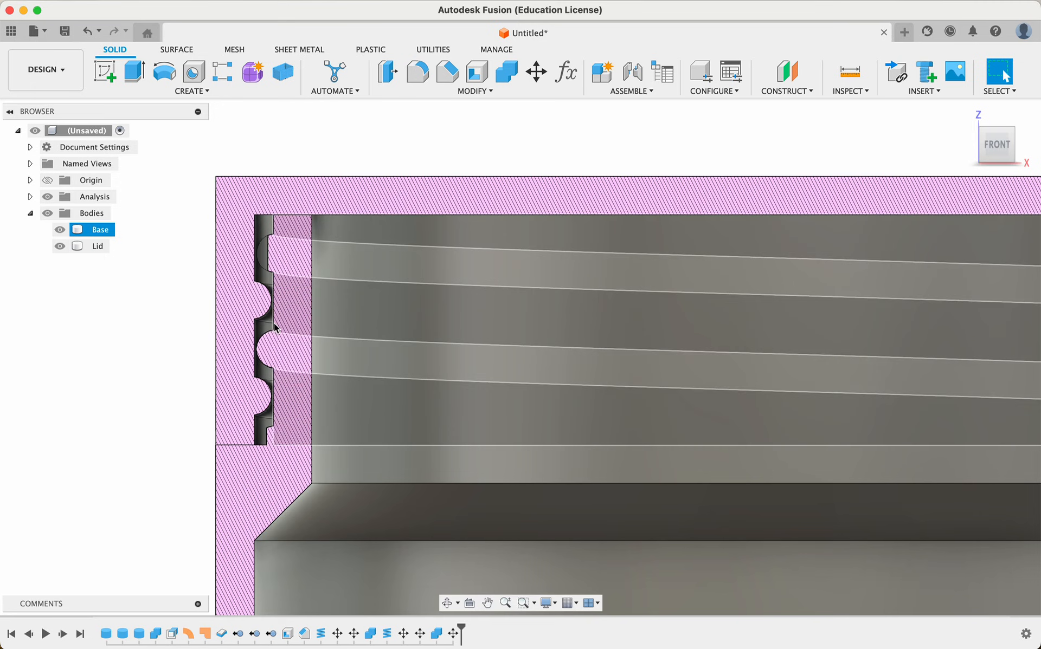
{"action": "scroll", "coordinate": [269, 351], "scroll_direction": "up", "scroll_amount": 2}
{"action": "left_click", "coordinate": [191, 273]}
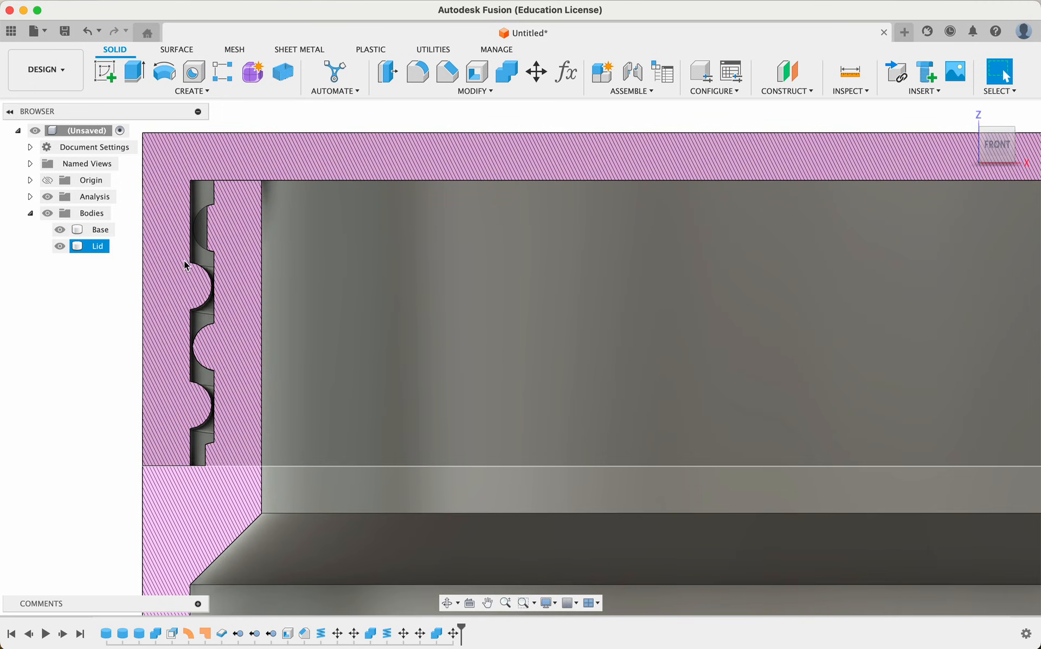
{"action": "left_click", "coordinate": [200, 279]}
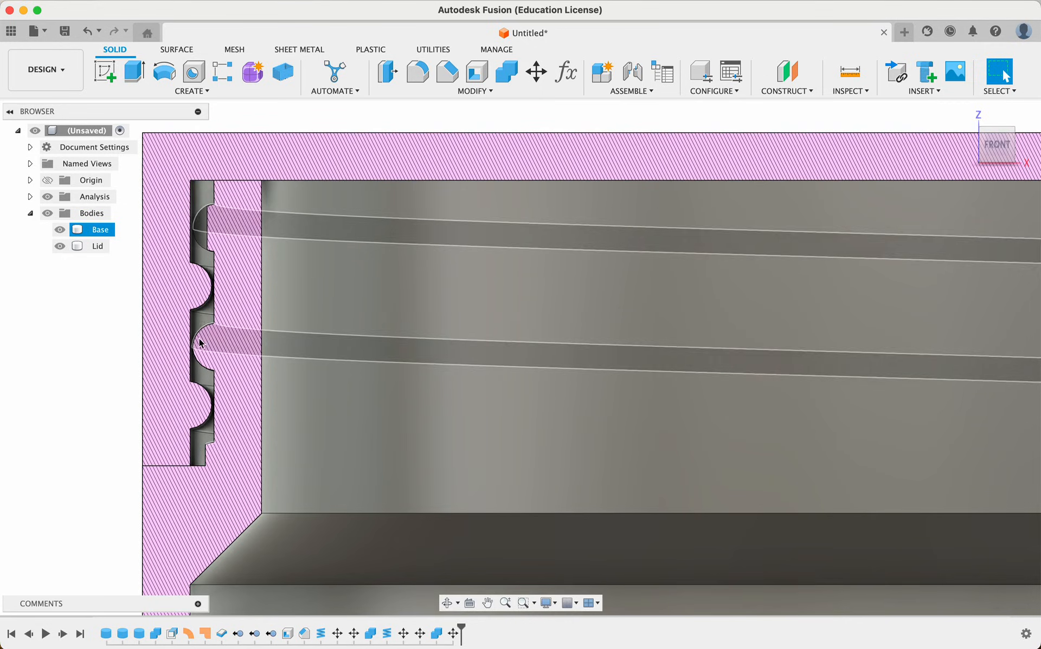
{"action": "scroll", "coordinate": [224, 347], "scroll_direction": "up", "scroll_amount": 3, "text": "shift"}
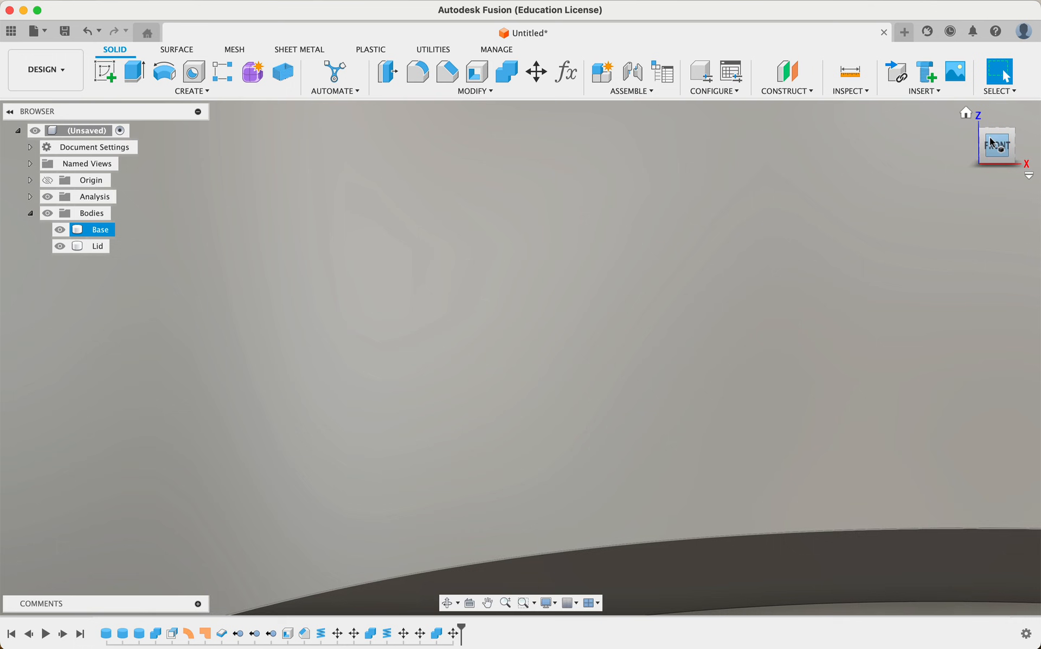
Step: Measure the minimum distance between the Lid thread's crest edge and the facing Base neck wall in the section view
{"action": "left_click", "coordinate": [992, 144]}
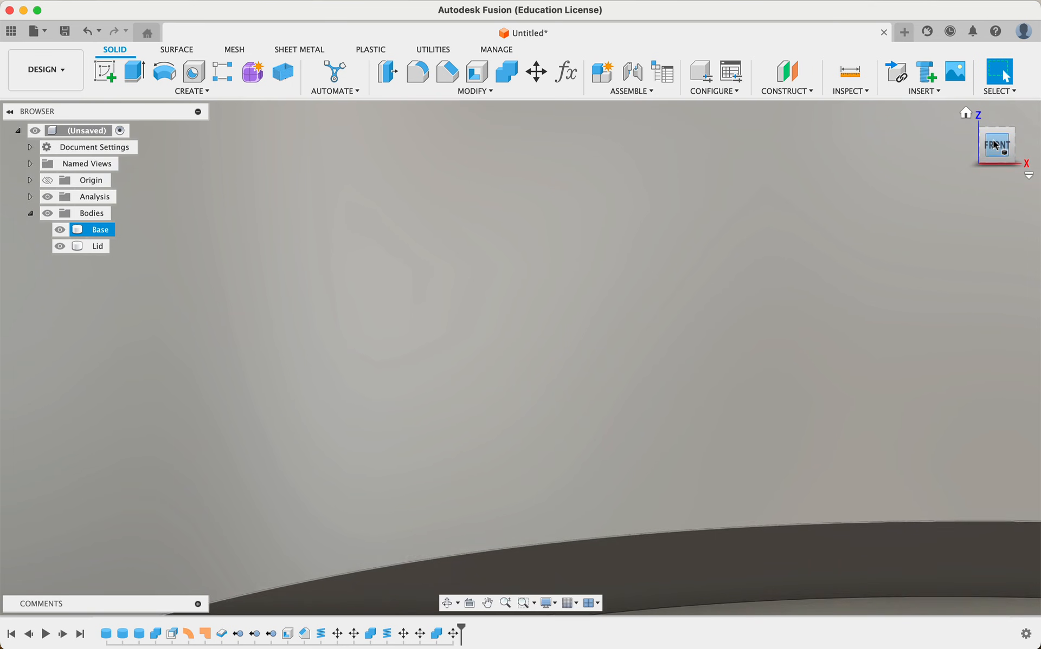
{"action": "scroll", "coordinate": [253, 279], "scroll_direction": "left", "scroll_amount": 5}
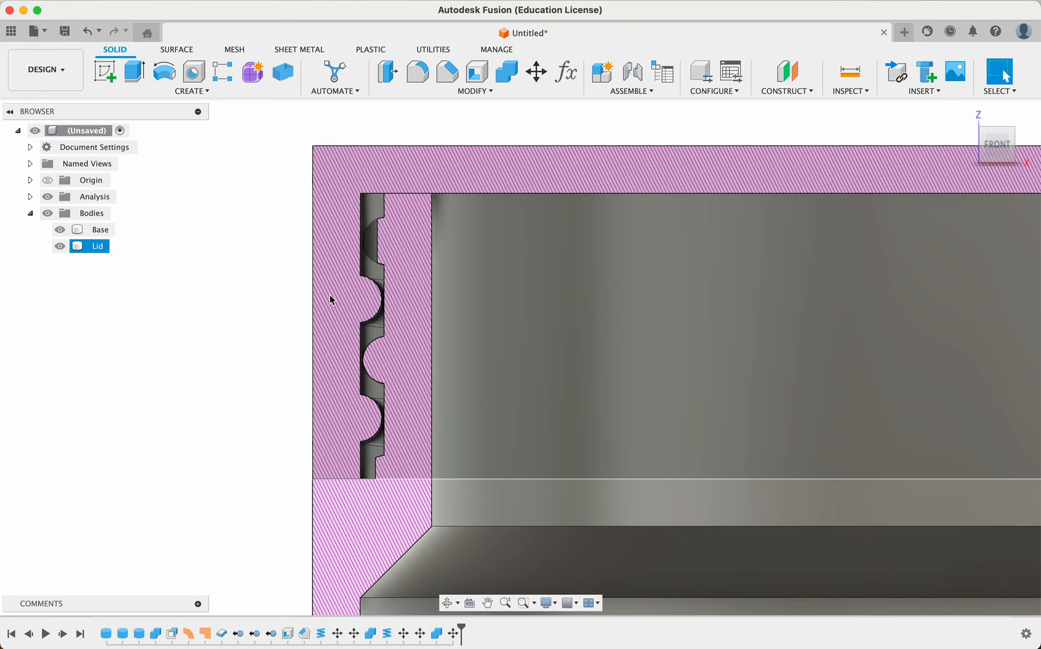
{"action": "scroll", "coordinate": [379, 304], "scroll_direction": "up", "scroll_amount": 5}
{"action": "scroll", "coordinate": [384, 303], "scroll_direction": "down", "scroll_amount": 5}
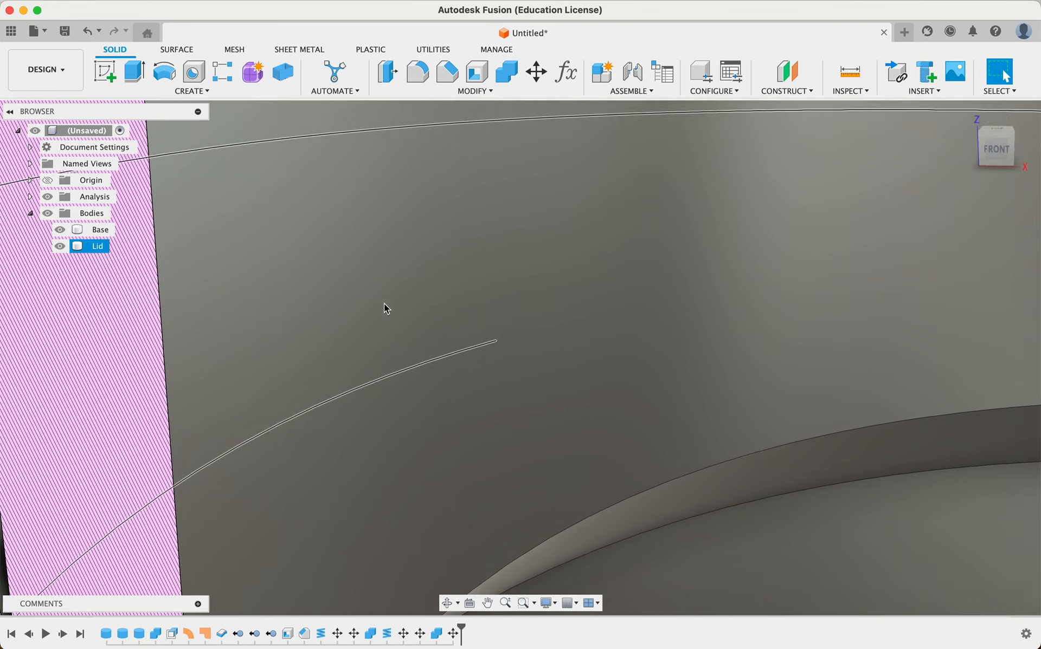
{"action": "scroll", "coordinate": [340, 319], "scroll_direction": "up", "scroll_amount": 5}
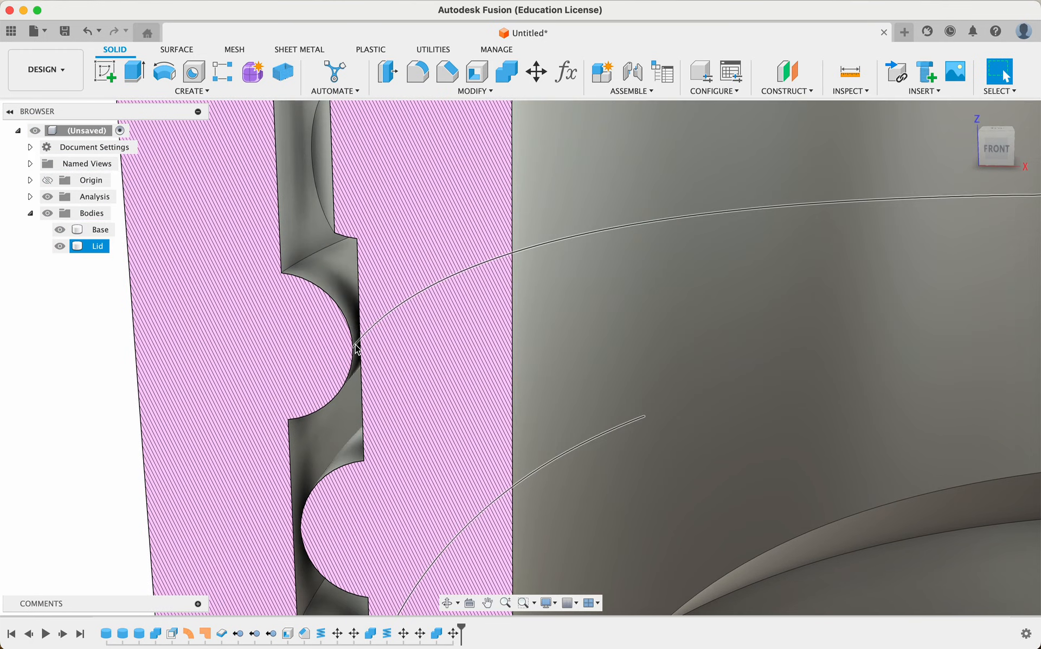
{"action": "left_click", "coordinate": [357, 351]}
{"action": "scroll", "coordinate": [353, 372], "scroll_direction": "left", "scroll_amount": 5, "text": "shift"}
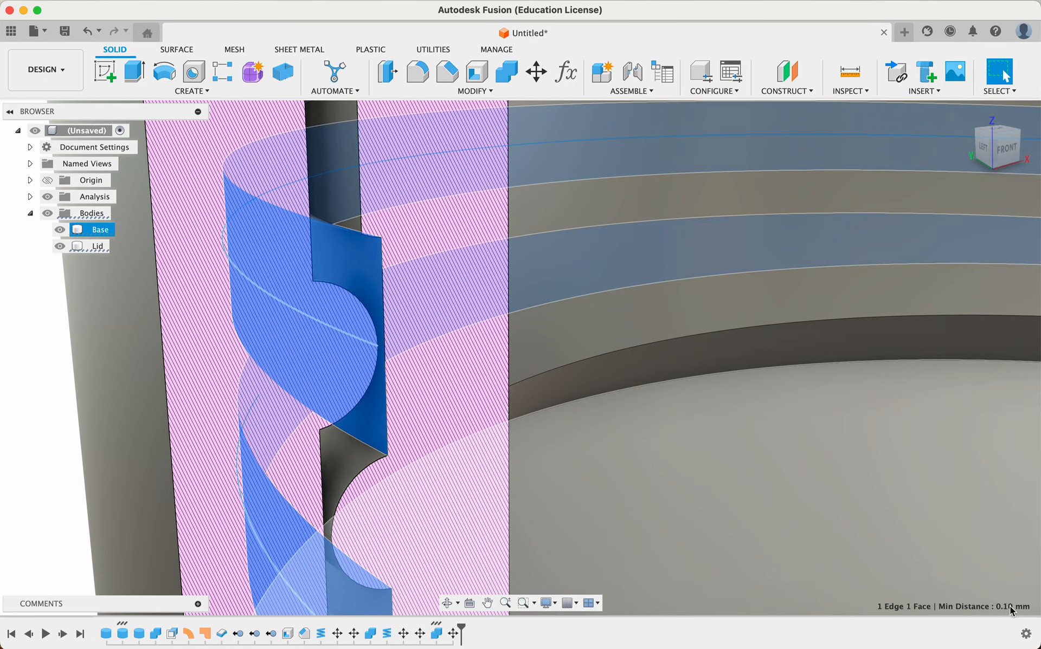
{"action": "scroll", "coordinate": [732, 461], "scroll_direction": "down", "scroll_amount": 5}
{"action": "left_click", "coordinate": [348, 348]}
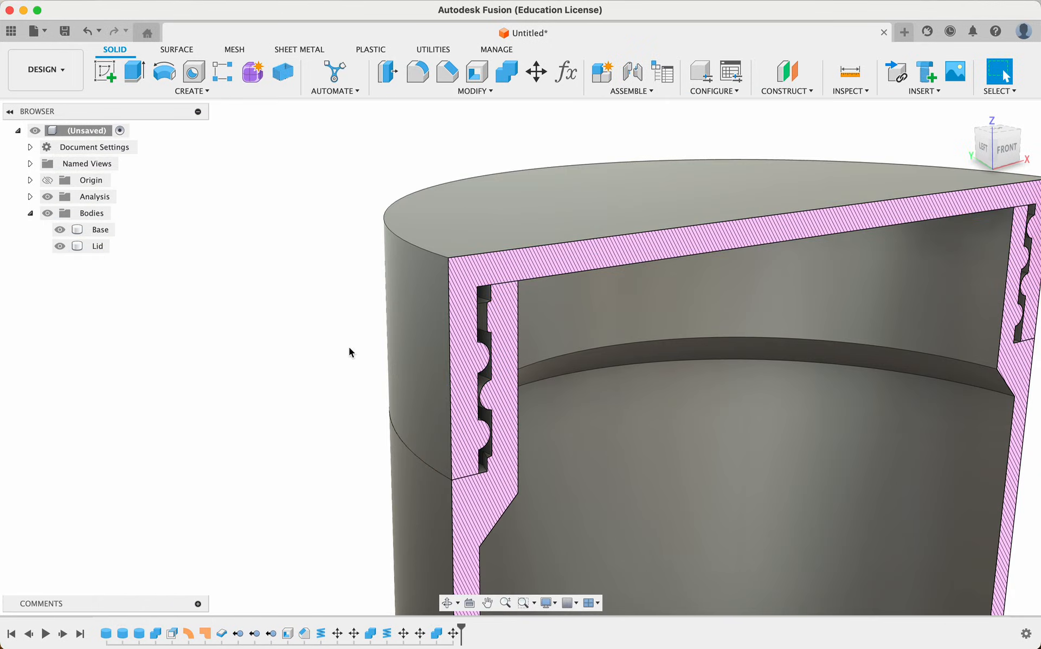
Step: Turn off the section analysis and hide the Lid, leaving only the Base shown
{"action": "middle_click_drag", "start_coordinate": [287, 337], "coordinate": [249, 363], "text": "shift"}
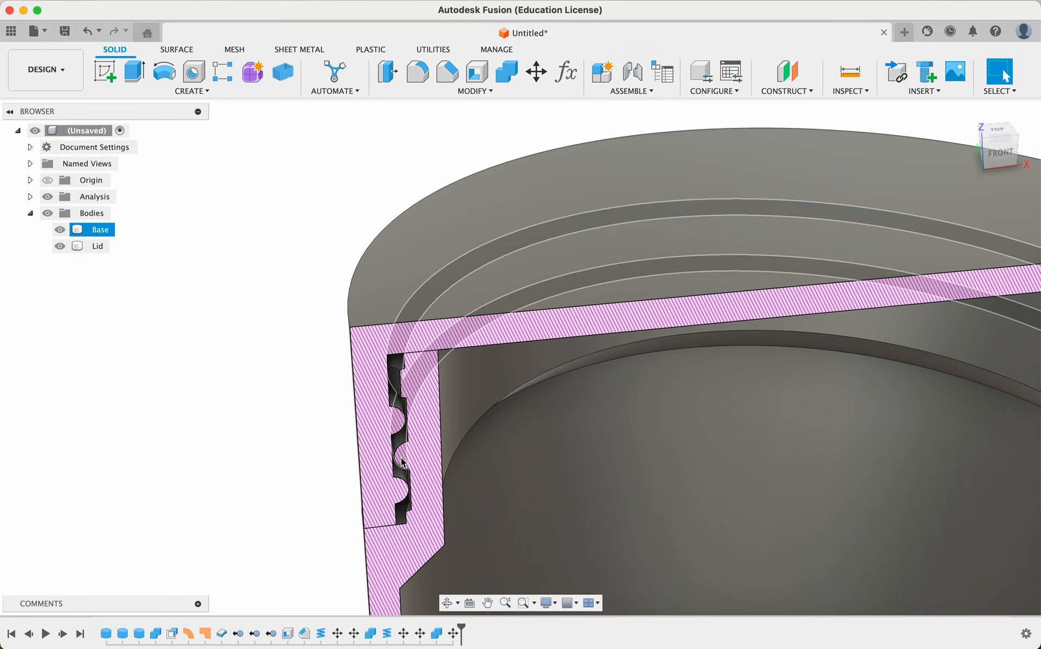
{"action": "scroll", "coordinate": [218, 380], "scroll_direction": "down", "scroll_amount": 3}
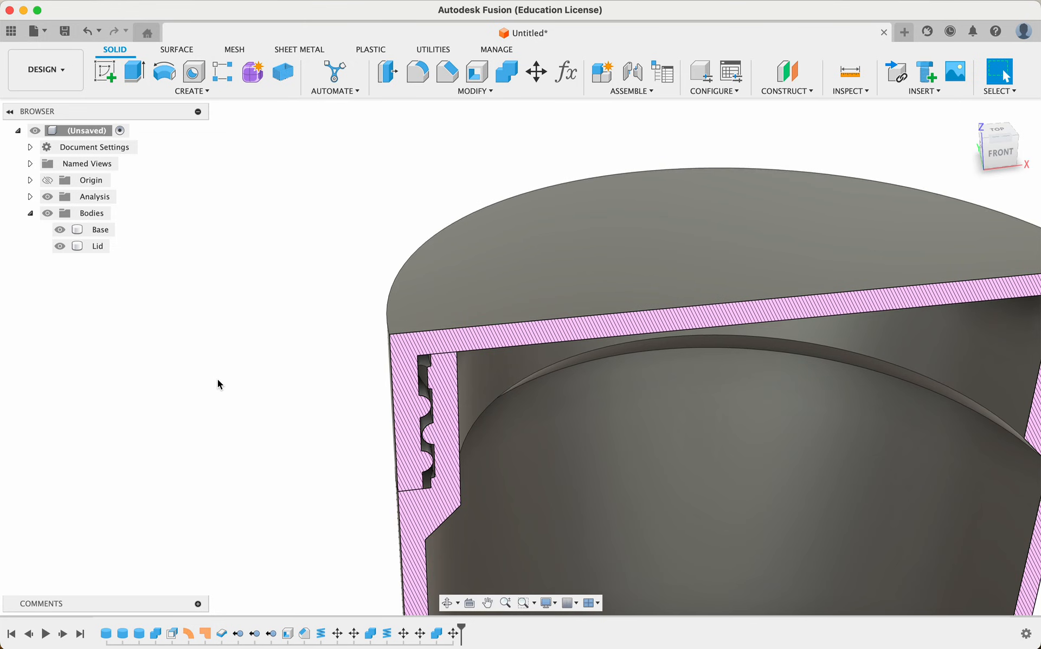
{"action": "scroll", "coordinate": [217, 380], "scroll_direction": "right", "scroll_amount": 3}
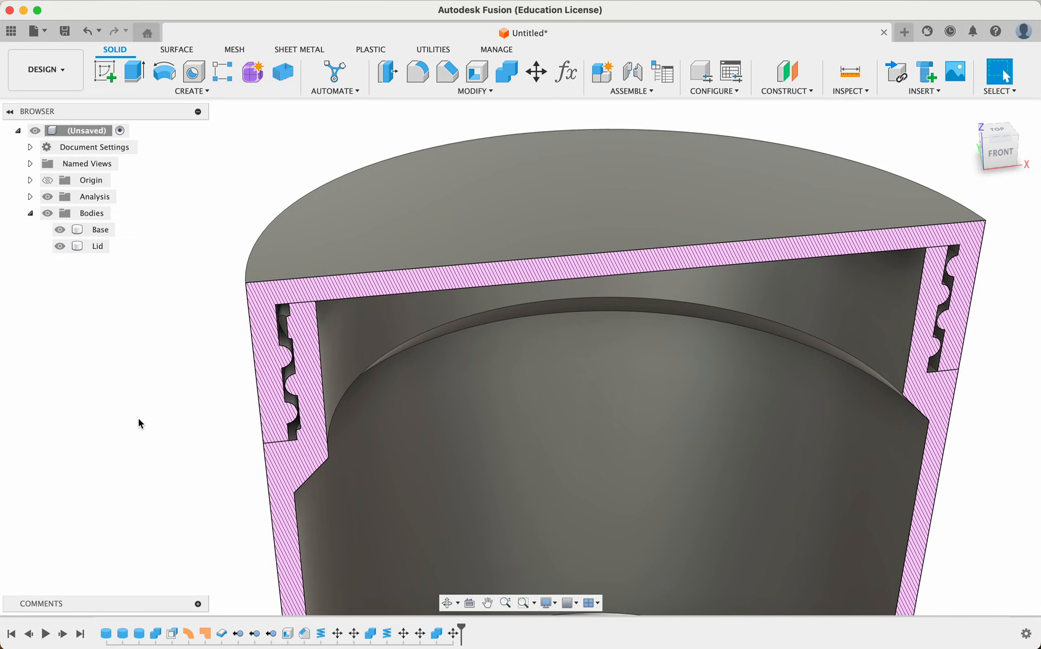
{"action": "scroll", "coordinate": [138, 418], "scroll_direction": "left", "scroll_amount": 4, "text": "shift"}
{"action": "scroll", "coordinate": [139, 419], "scroll_direction": "down", "scroll_amount": 3}
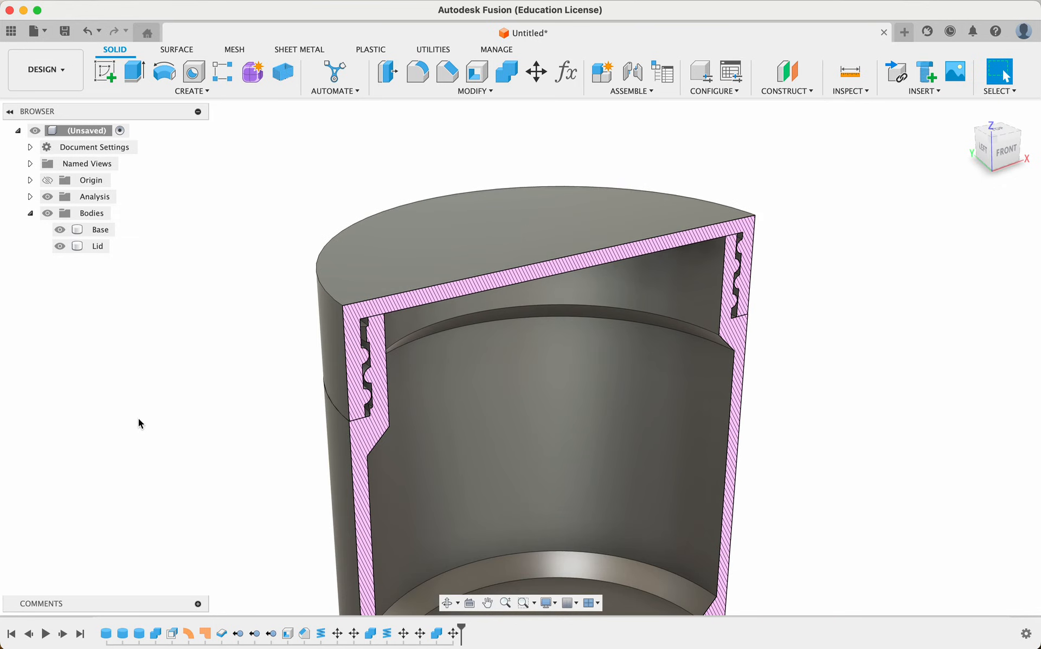
{"action": "left_click", "coordinate": [48, 197]}
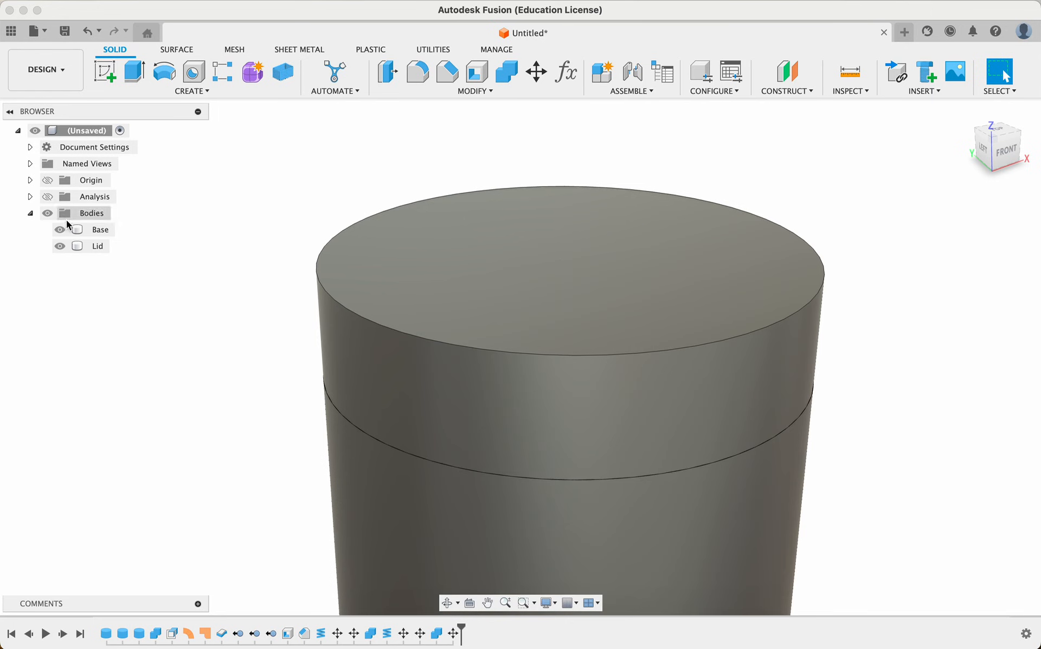
{"action": "left_click", "coordinate": [65, 232]}
{"action": "left_click", "coordinate": [60, 246]}
Step: Chamfer the outer rim edge of the Base's threaded neck with an equal distance of 0.5 mm
{"action": "scroll", "coordinate": [237, 254], "scroll_direction": "left", "scroll_amount": 5, "text": "shift"}
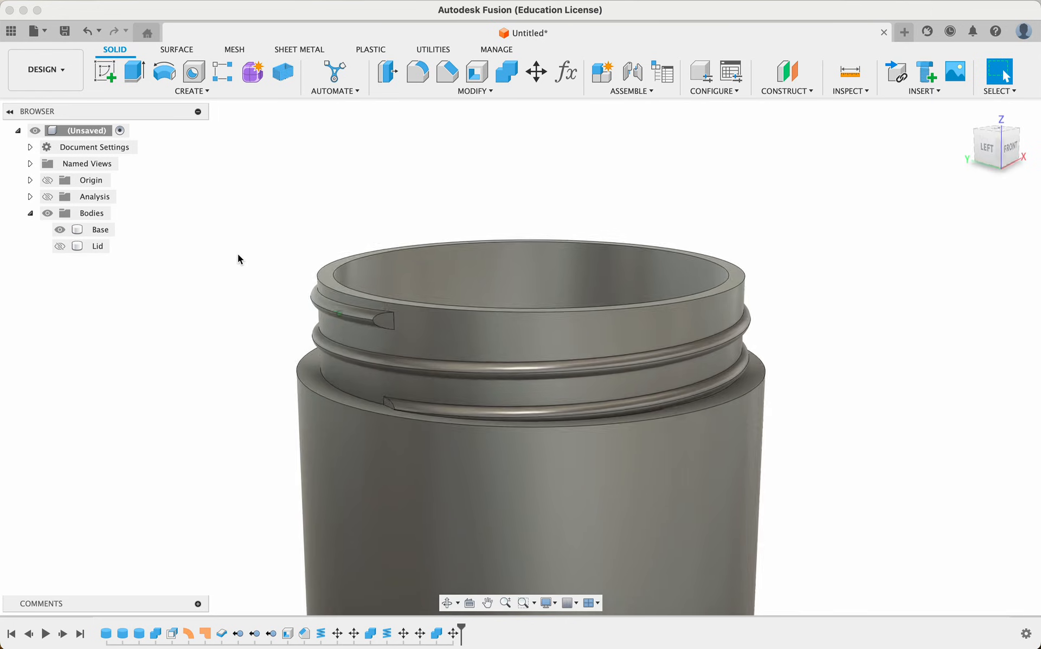
{"action": "scroll", "coordinate": [238, 255], "scroll_direction": "up", "scroll_amount": 5, "text": "shift"}
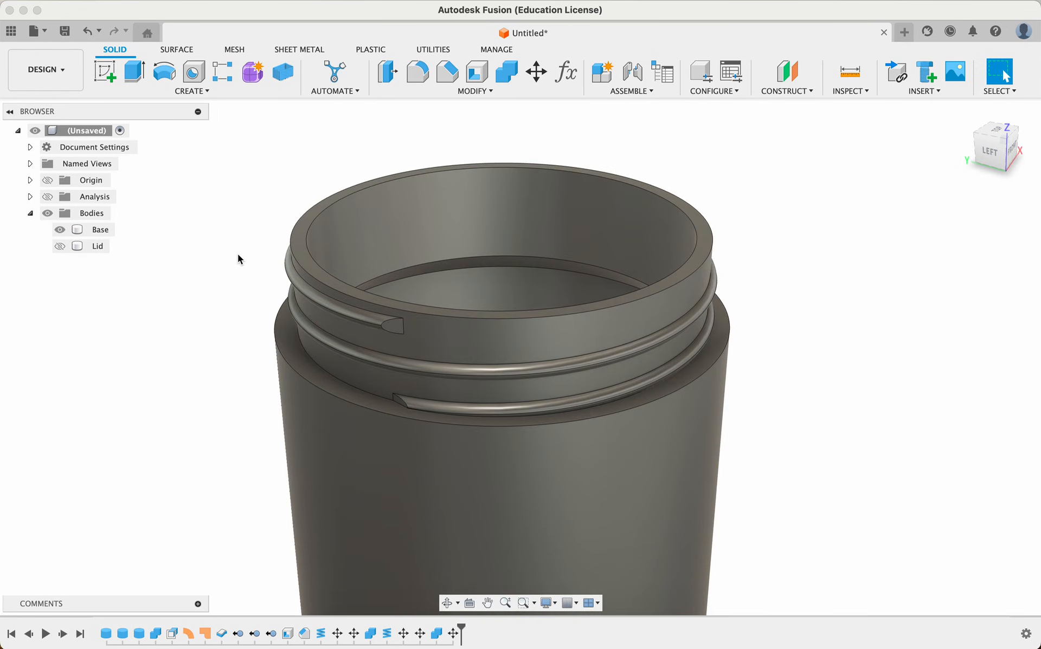
{"action": "scroll", "coordinate": [238, 255], "scroll_direction": "down", "scroll_amount": 5, "text": "shift"}
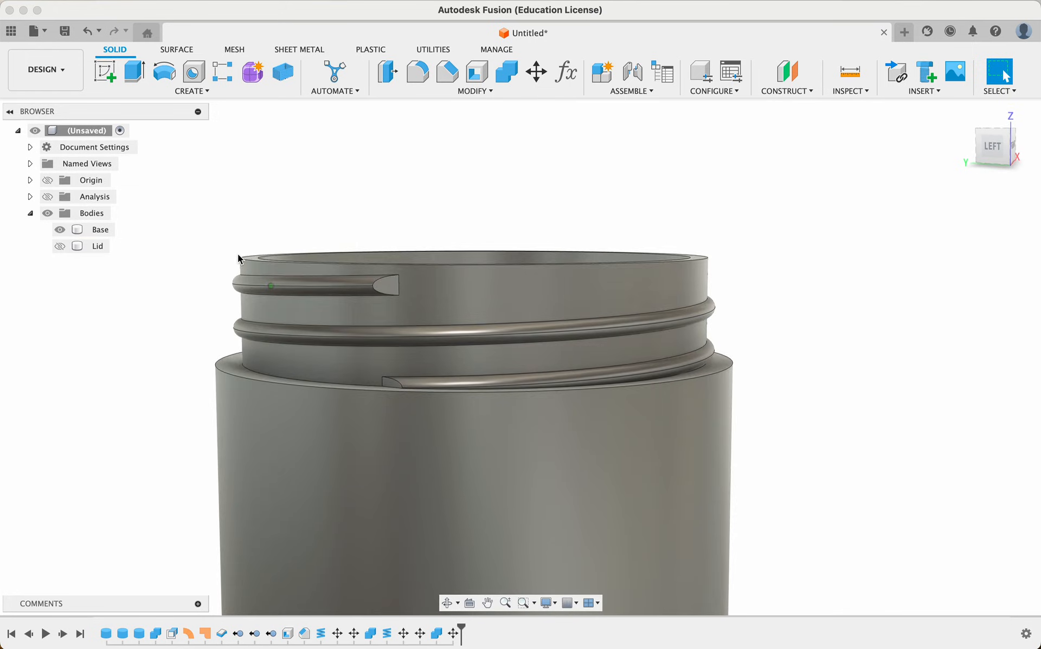
{"action": "scroll", "coordinate": [238, 258], "scroll_direction": "up", "scroll_amount": 2, "text": "shift"}
{"action": "left_click", "coordinate": [245, 251]}
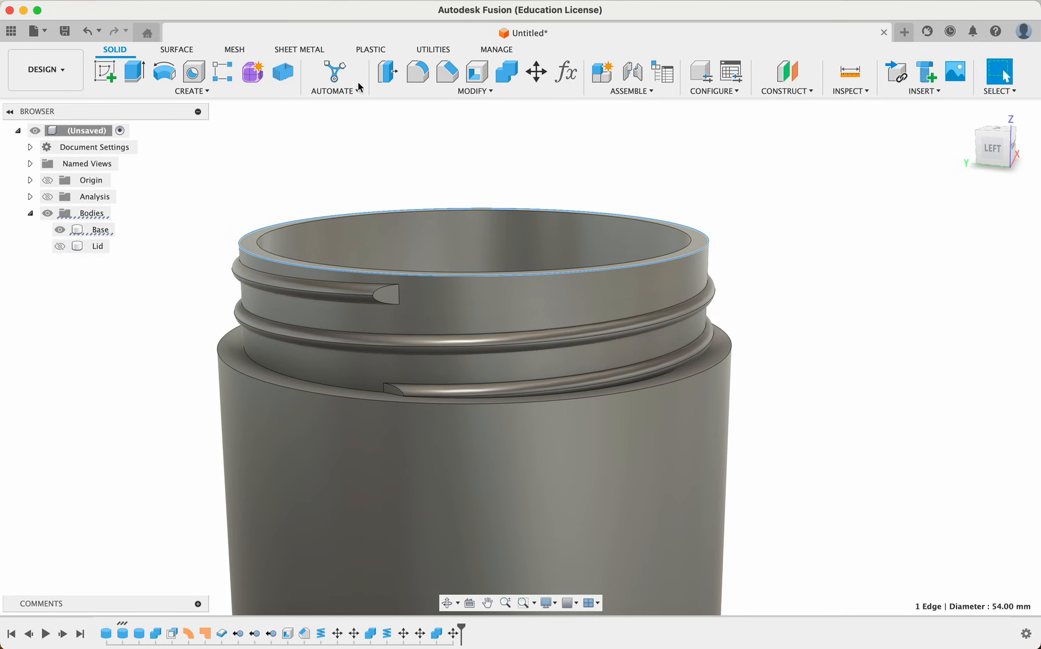
{"action": "left_click", "coordinate": [448, 72]}
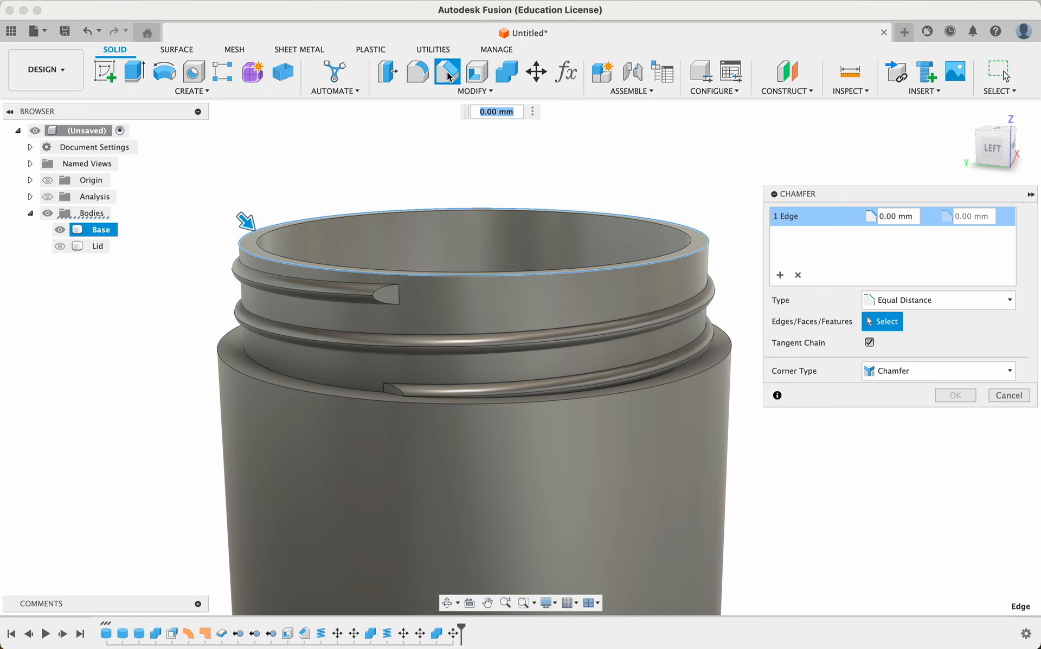
{"action": "type", "text": "1"}
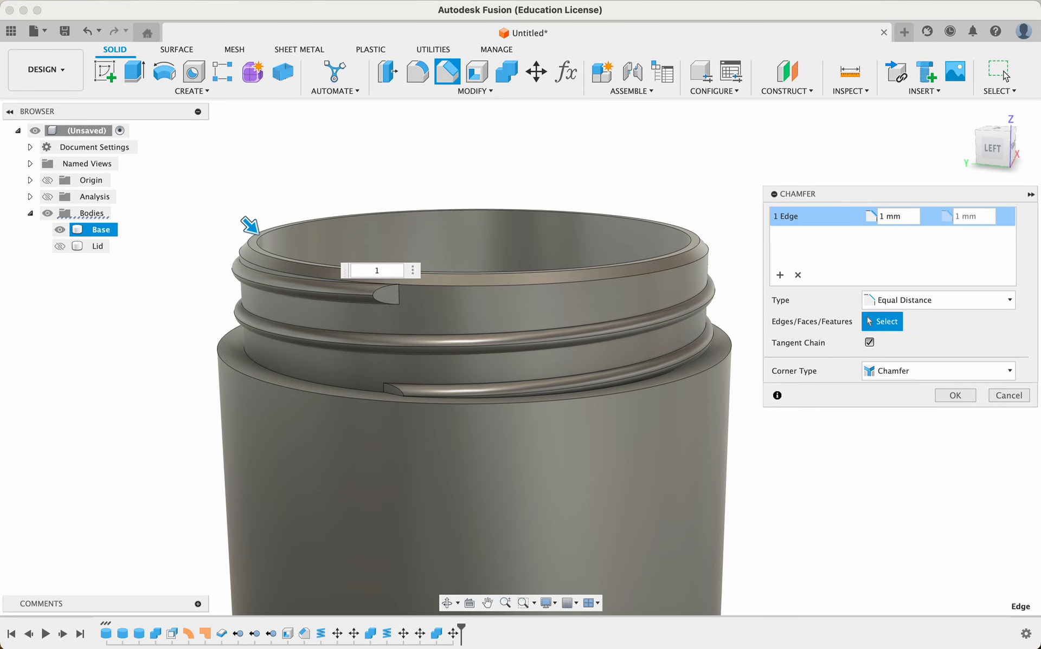
{"action": "scroll", "coordinate": [320, 229], "scroll_direction": "up", "scroll_amount": 5, "text": "shift"}
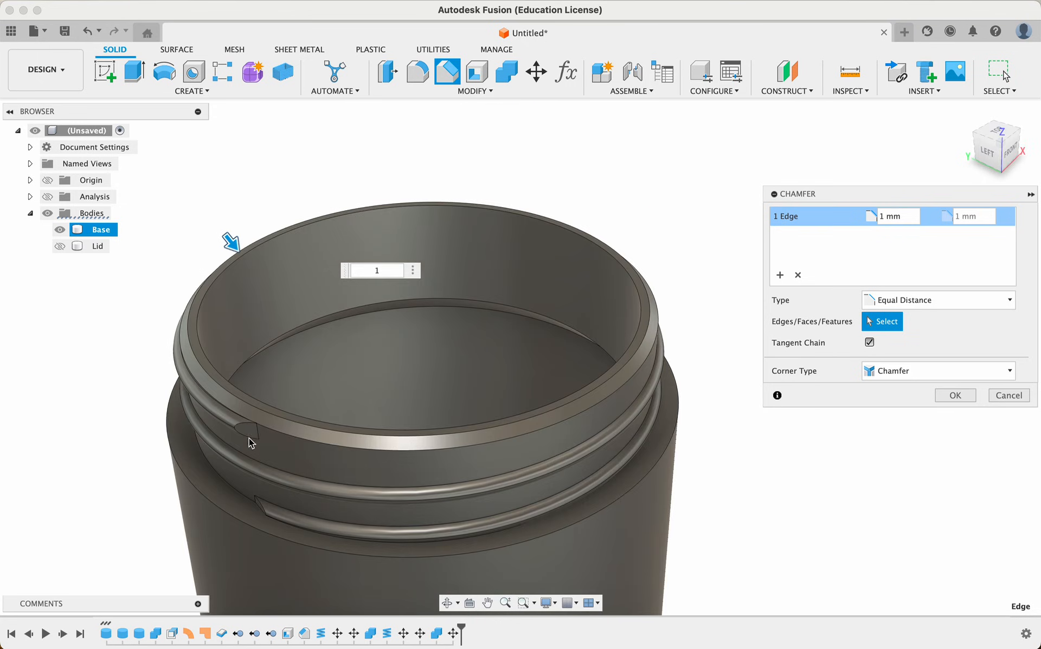
{"action": "scroll", "coordinate": [98, 409], "scroll_direction": "down", "scroll_amount": 5, "text": "shift"}
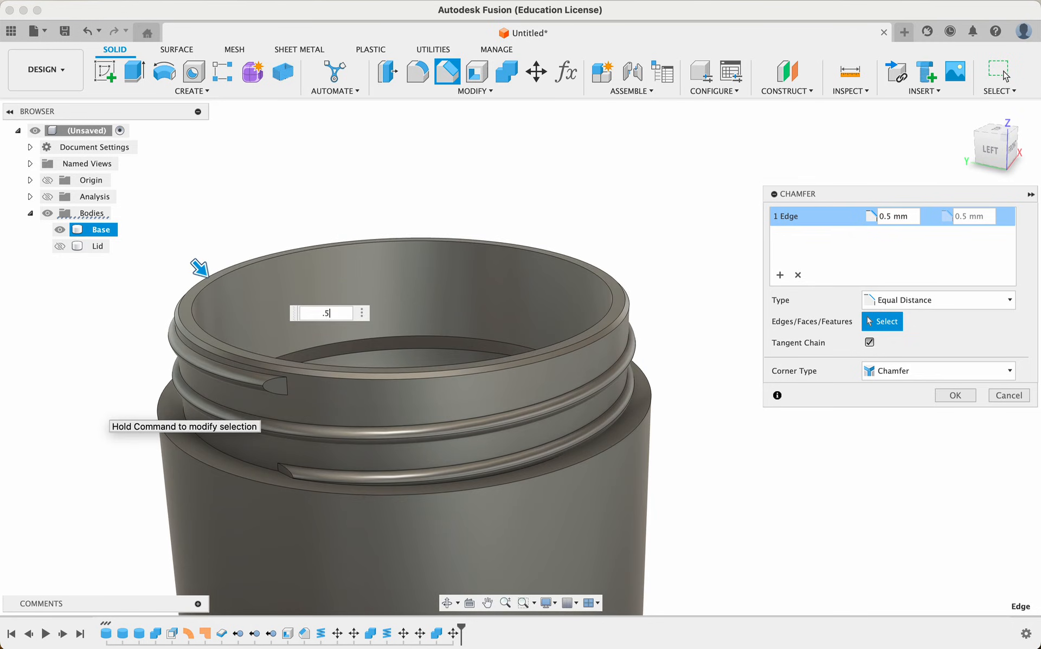
{"action": "left_click", "coordinate": [955, 395]}
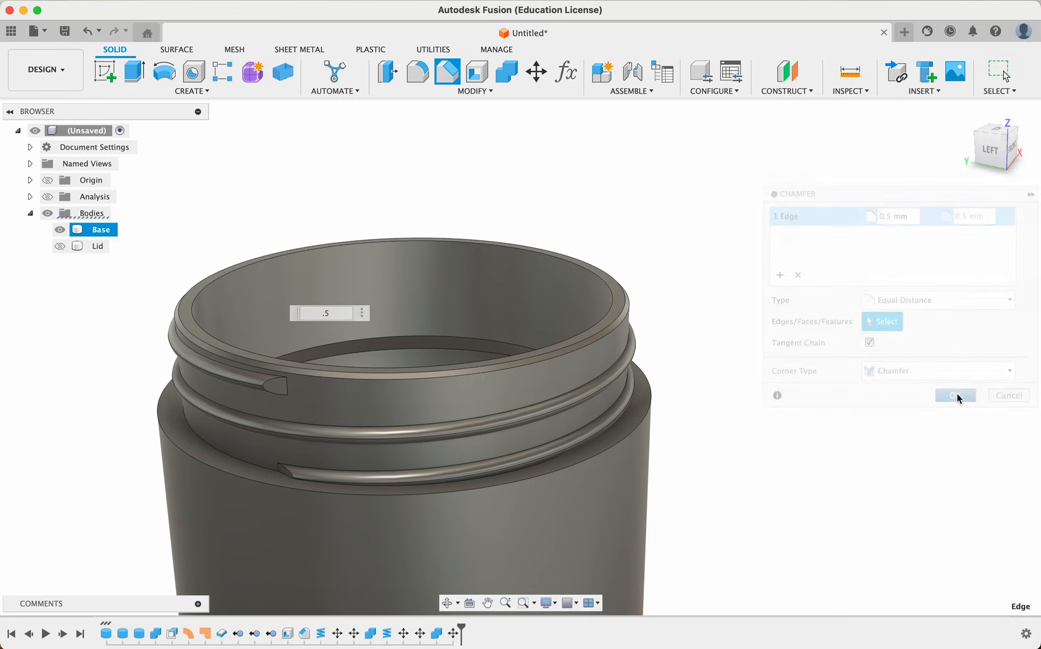
Step: Chamfer the Base's outer bottom edge by 1 mm and show the Lid again
{"action": "scroll", "coordinate": [522, 261], "scroll_direction": "down", "scroll_amount": 3}
{"action": "scroll", "coordinate": [145, 288], "scroll_direction": "down", "scroll_amount": 5}
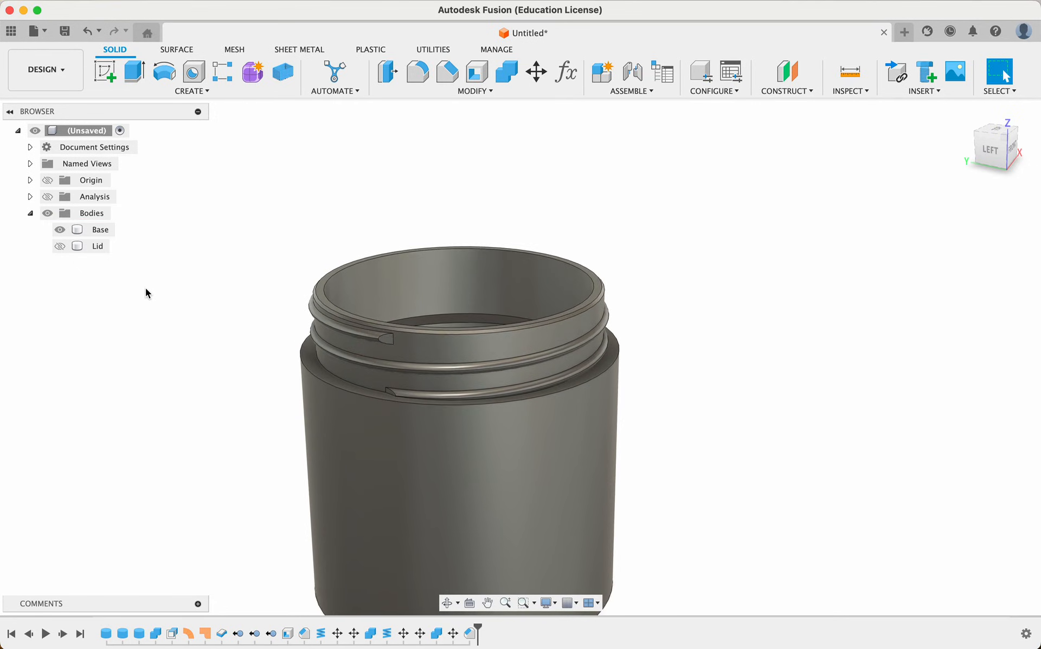
{"action": "scroll", "coordinate": [145, 288], "scroll_direction": "down", "scroll_amount": 5, "text": "shift"}
{"action": "left_click", "coordinate": [350, 399]}
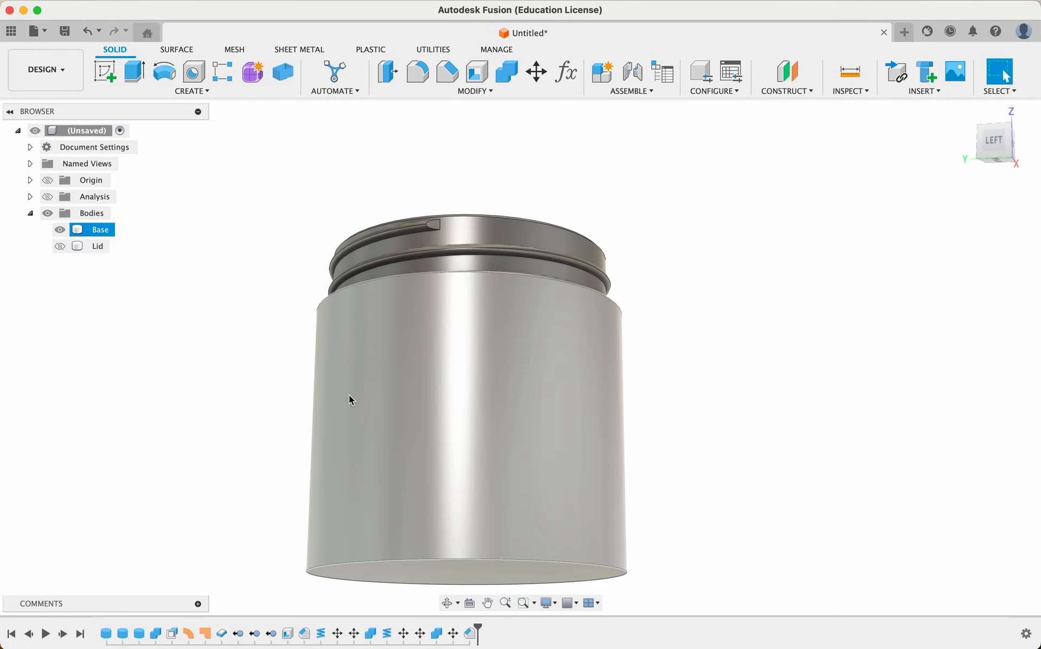
{"action": "left_click", "coordinate": [381, 564]}
{"action": "left_click", "coordinate": [447, 71]}
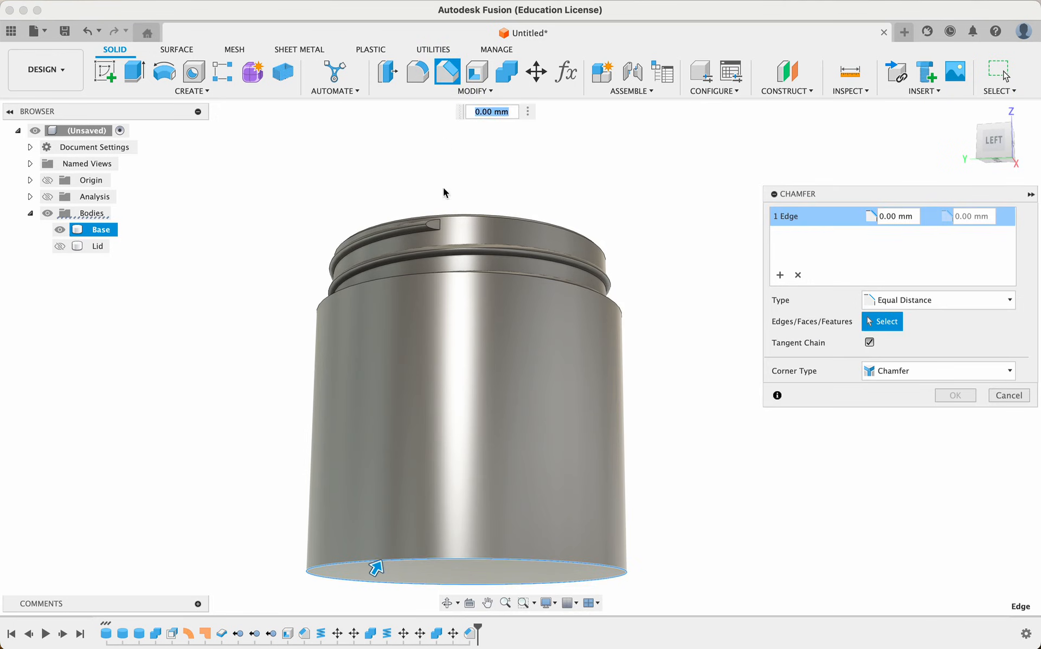
{"action": "type", "text": "1"}
{"action": "left_click", "coordinate": [951, 395]}
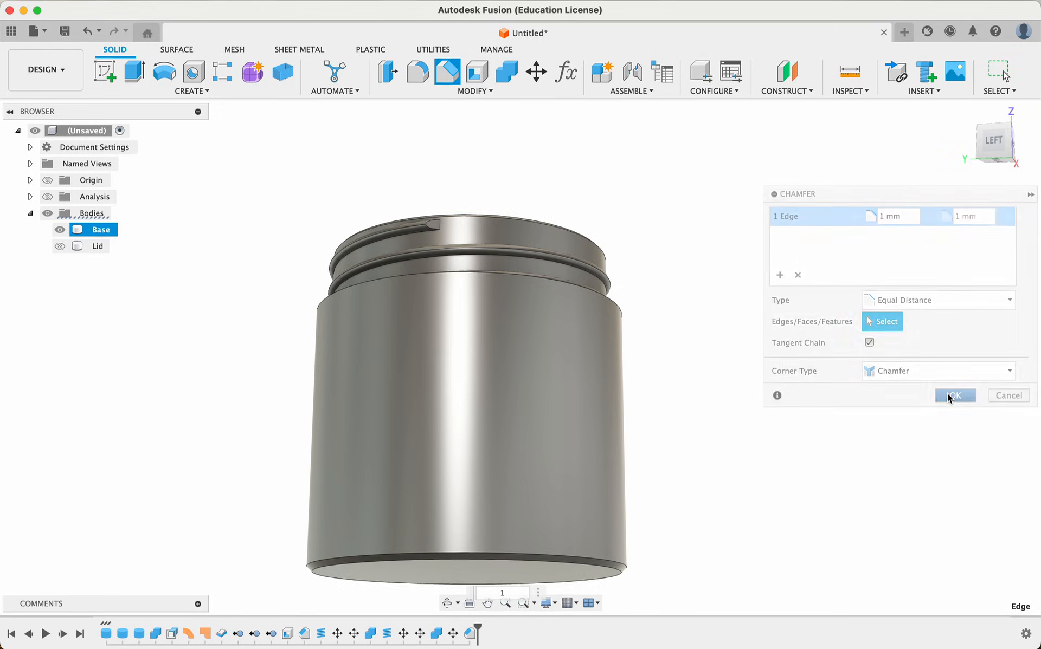
{"action": "left_click", "coordinate": [60, 246]}
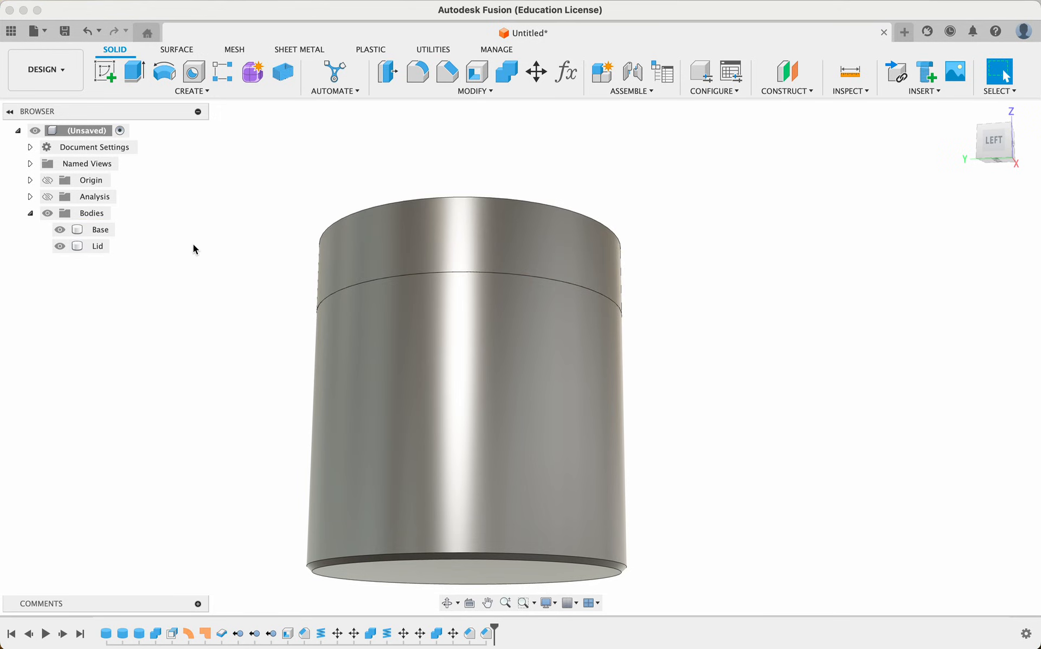
{"action": "left_click", "coordinate": [331, 278]}
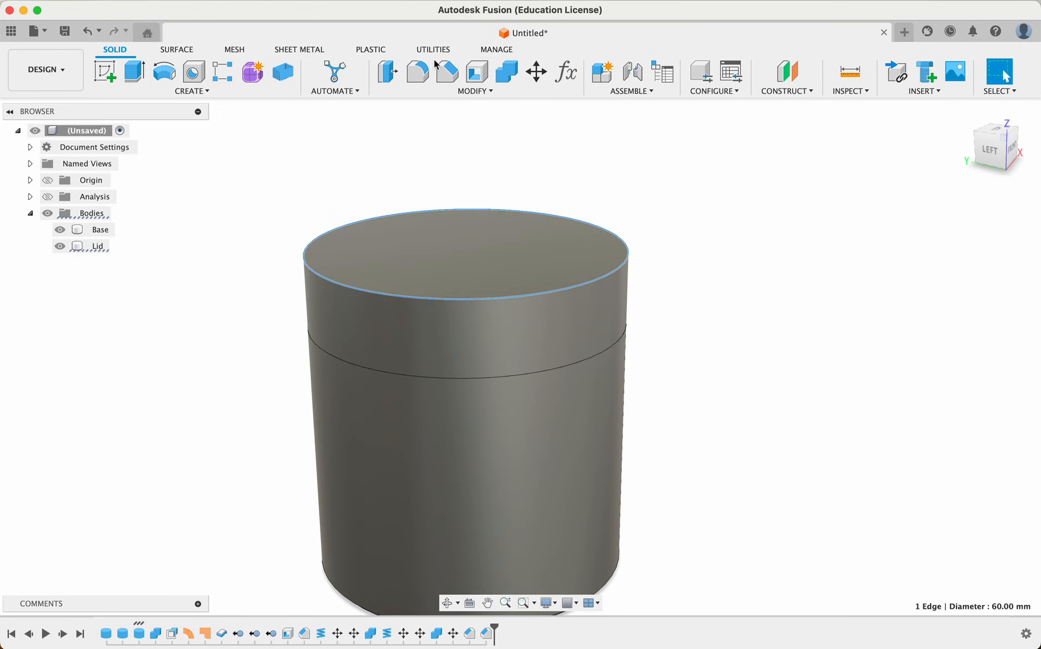
{"action": "key", "text": "Return"}
{"action": "type", "text": "1"}
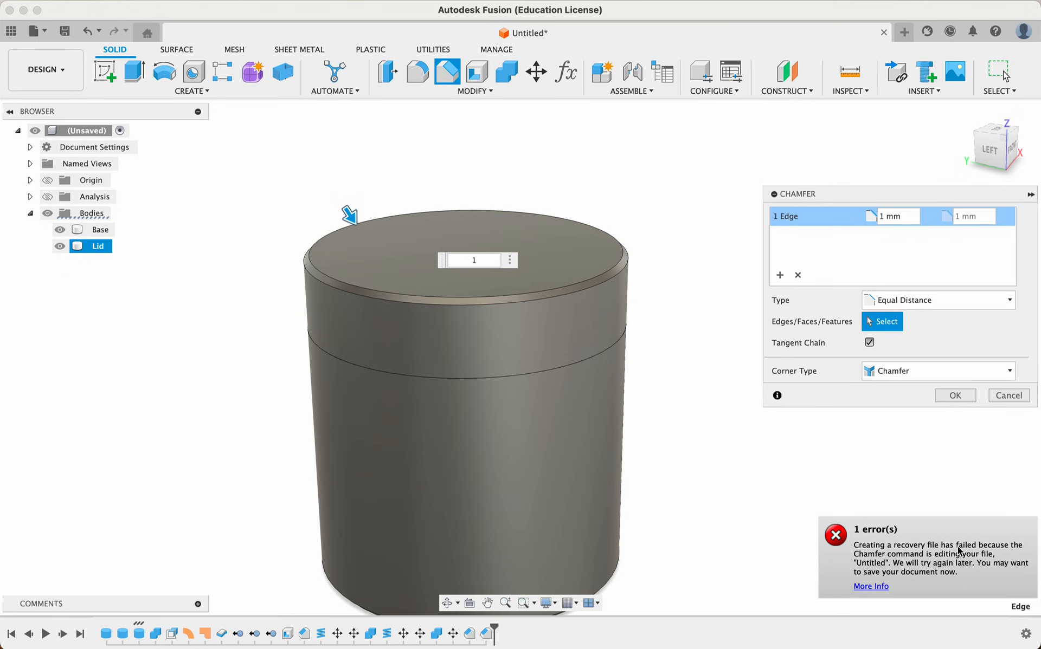
{"action": "left_click", "coordinate": [953, 397]}
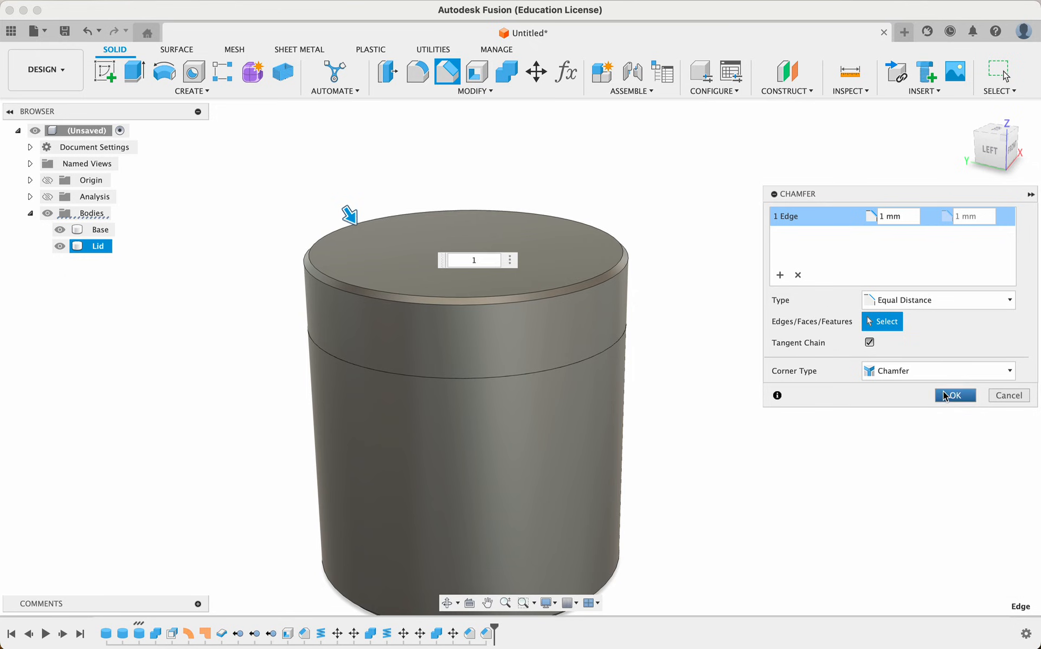
{"action": "left_click", "coordinate": [1007, 398]}
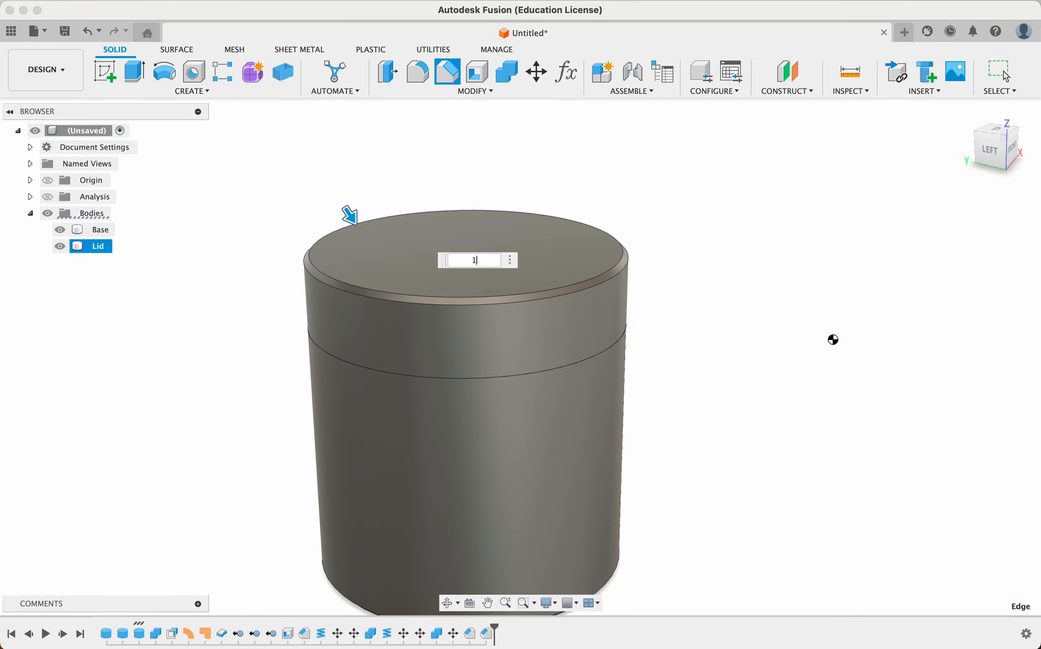
Step: Chamfer the outer edge of the Lid's flat top with an equal distance of 1 mm
{"action": "left_click", "coordinate": [549, 294]}
{"action": "scroll", "coordinate": [547, 348], "scroll_direction": "down", "scroll_amount": 1}
{"action": "scroll", "coordinate": [546, 348], "scroll_direction": "down", "scroll_amount": 5, "text": "shift"}
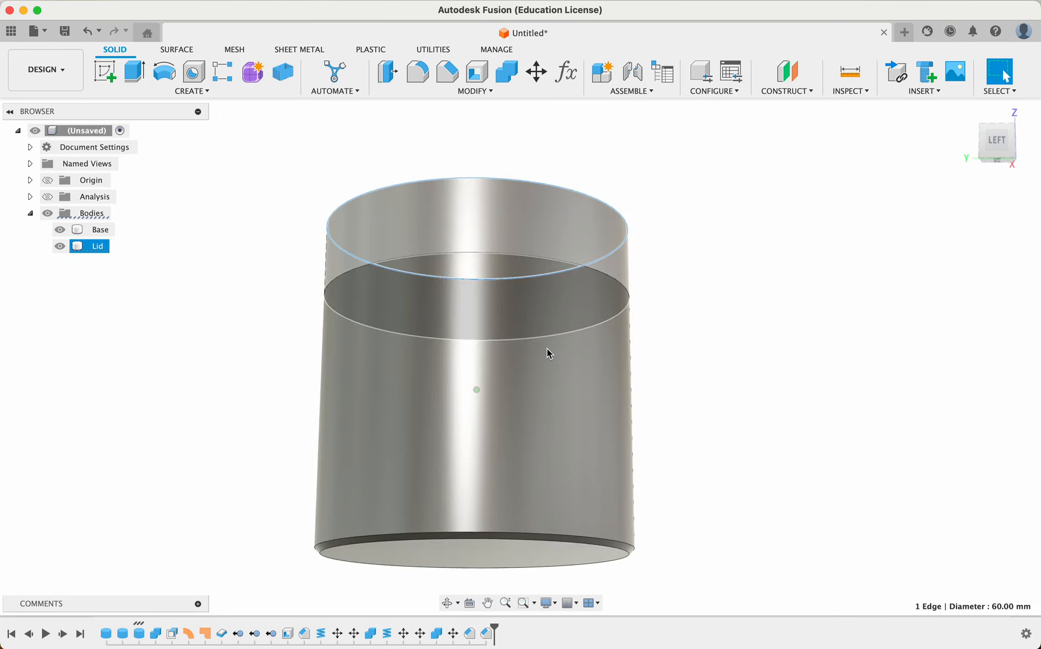
{"action": "scroll", "coordinate": [546, 350], "scroll_direction": "up", "scroll_amount": 5, "text": "shift"}
{"action": "left_click", "coordinate": [448, 71]}
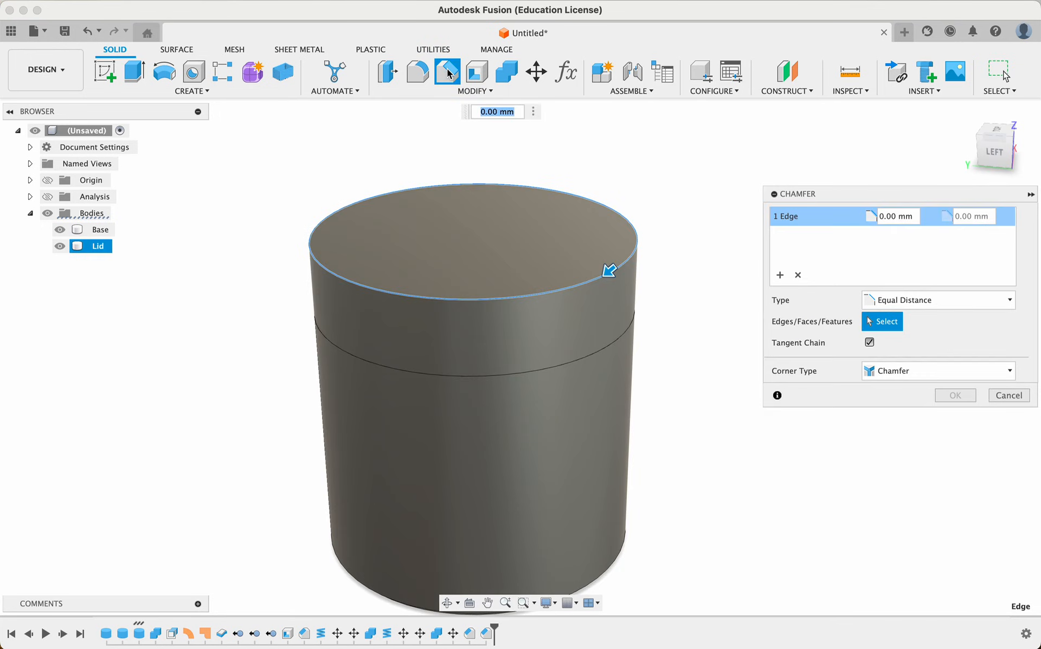
{"action": "type", "text": "1"}
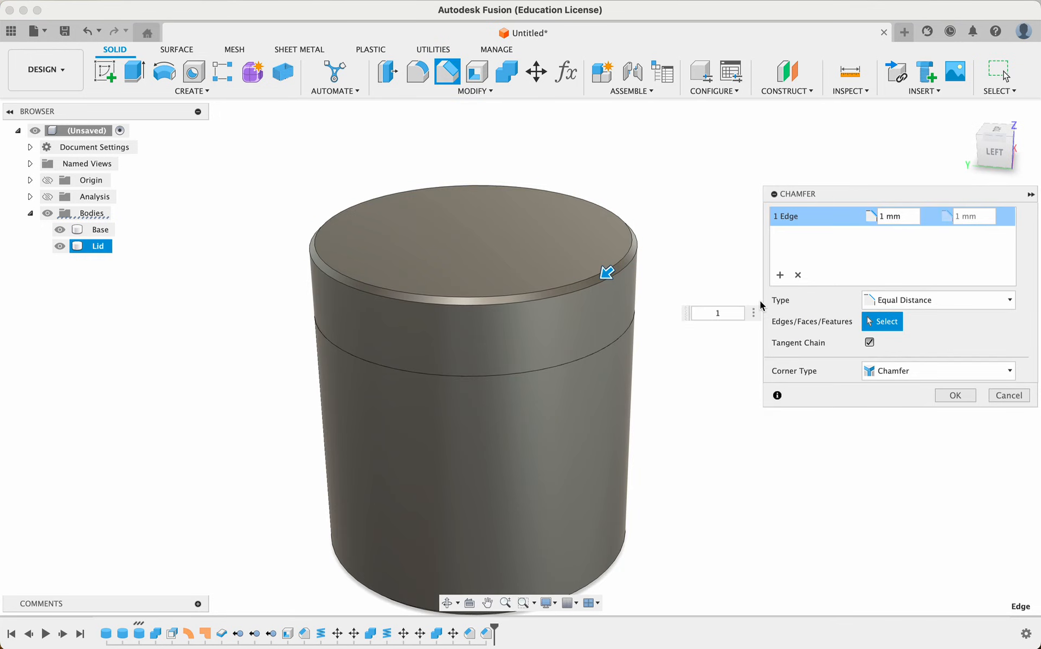
{"action": "left_click", "coordinate": [940, 394]}
{"action": "scroll", "coordinate": [680, 368], "scroll_direction": "down", "scroll_amount": 2}
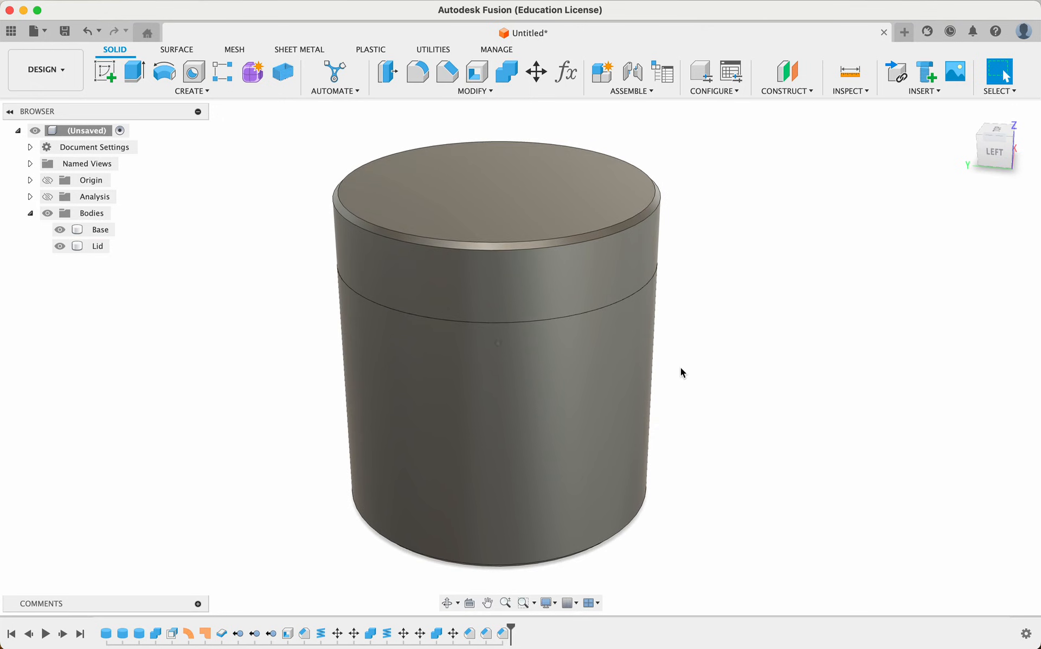
{"action": "scroll", "coordinate": [680, 369], "scroll_direction": "down", "scroll_amount": 5, "text": "shift"}
{"action": "scroll", "coordinate": [681, 367], "scroll_direction": "up", "scroll_amount": 5, "text": "shift"}
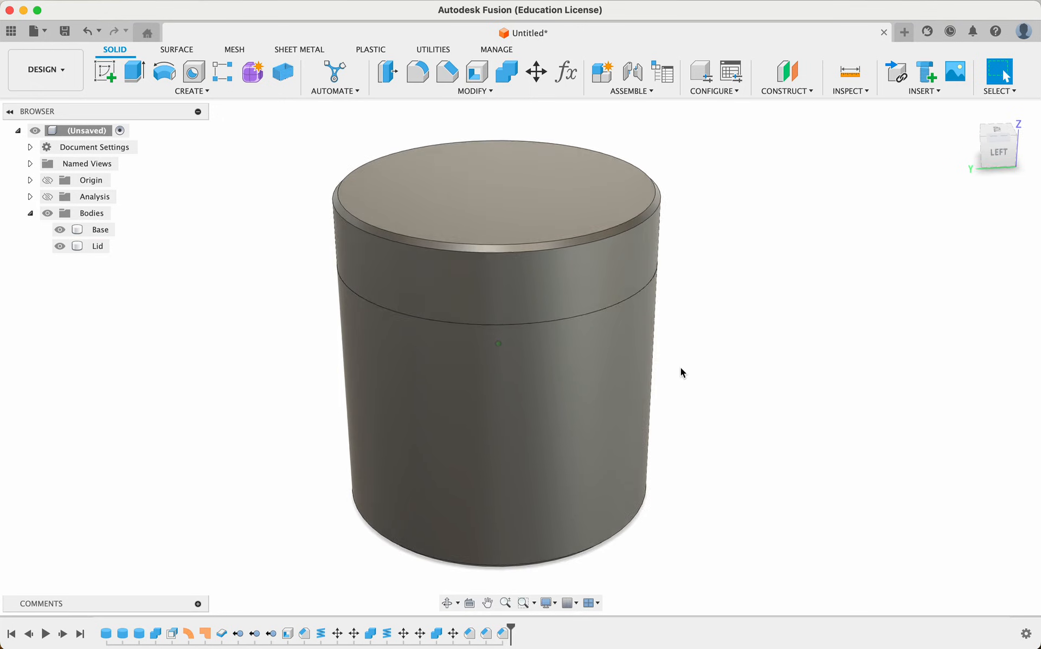
{"action": "scroll", "coordinate": [681, 368], "scroll_direction": "left", "scroll_amount": 2}
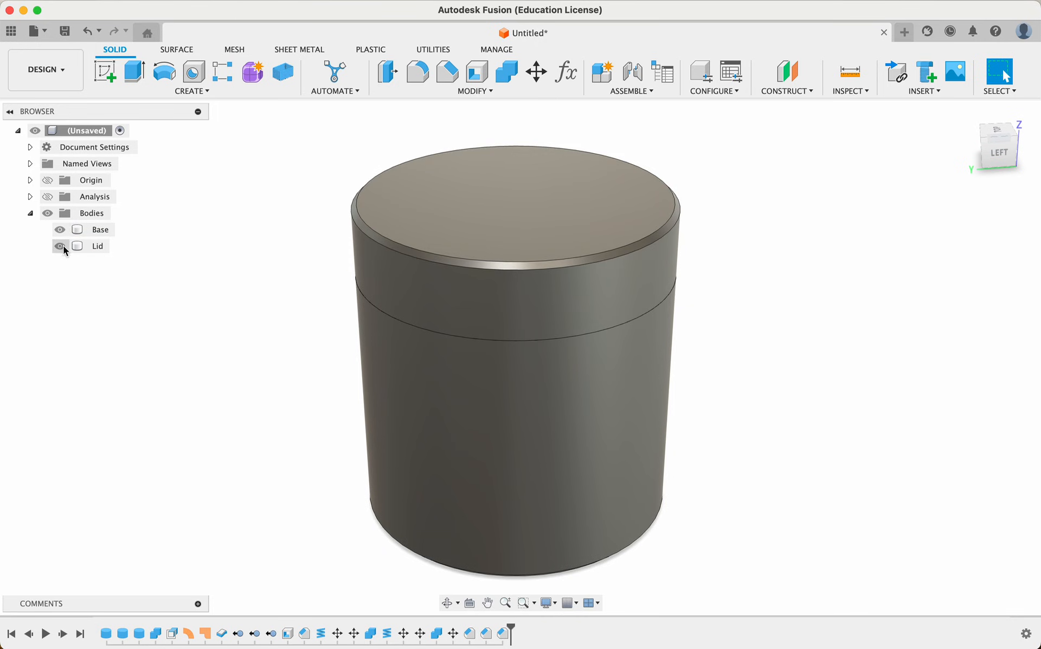
Step: Hide the Lid and examine the threads around the Base's neck from several angles
{"action": "left_click", "coordinate": [61, 230]}
{"action": "left_click", "coordinate": [59, 246]}
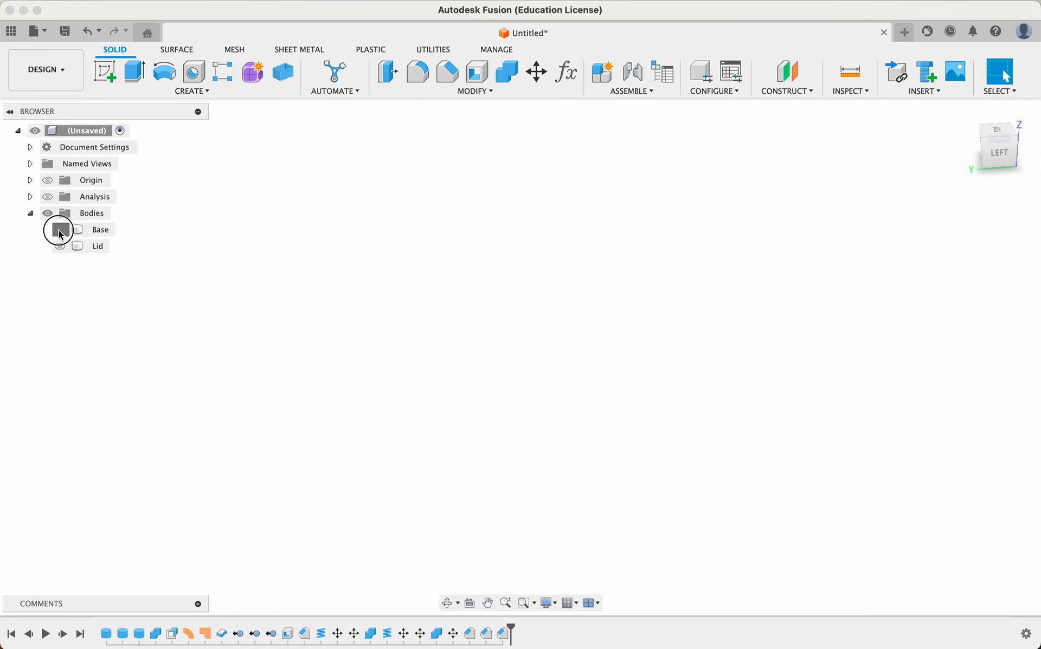
{"action": "left_click", "coordinate": [60, 230]}
{"action": "scroll", "coordinate": [260, 305], "scroll_direction": "down", "scroll_amount": 5, "text": "shift"}
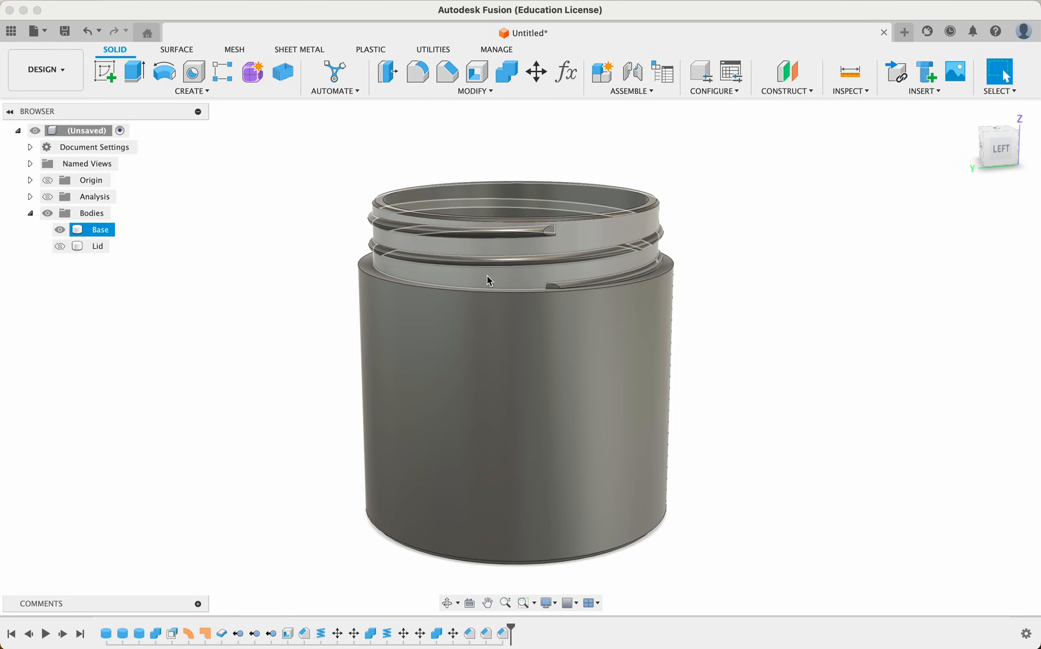
{"action": "scroll", "coordinate": [324, 246], "scroll_direction": "down", "scroll_amount": 3, "text": "shift"}
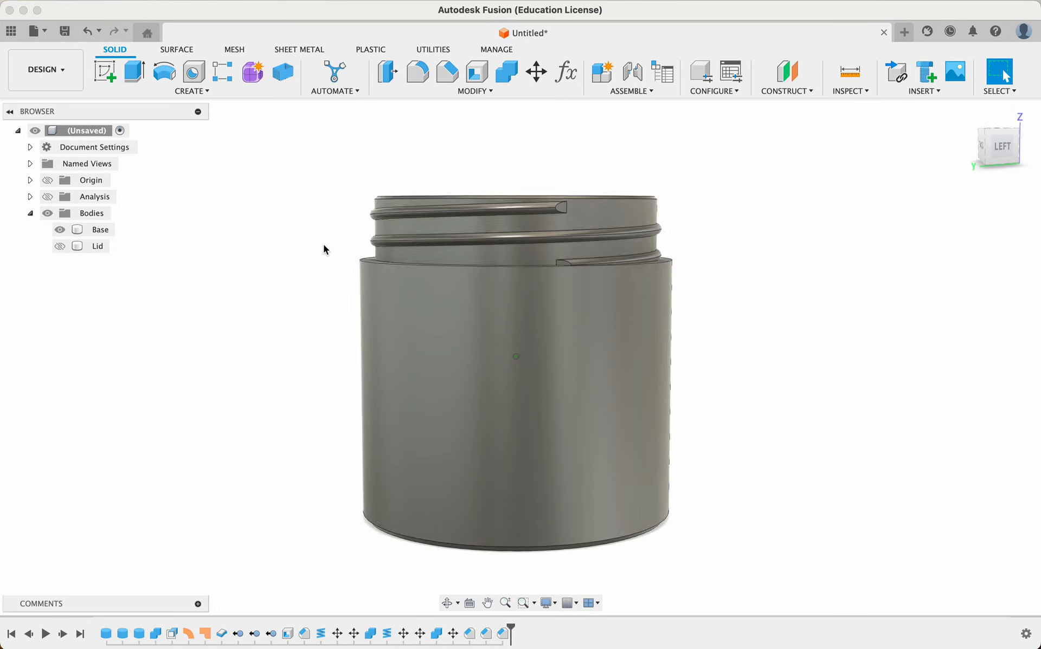
{"action": "scroll", "coordinate": [324, 246], "scroll_direction": "up", "scroll_amount": 3, "text": "shift"}
{"action": "scroll", "coordinate": [278, 286], "scroll_direction": "down", "scroll_amount": 3, "text": "shift"}
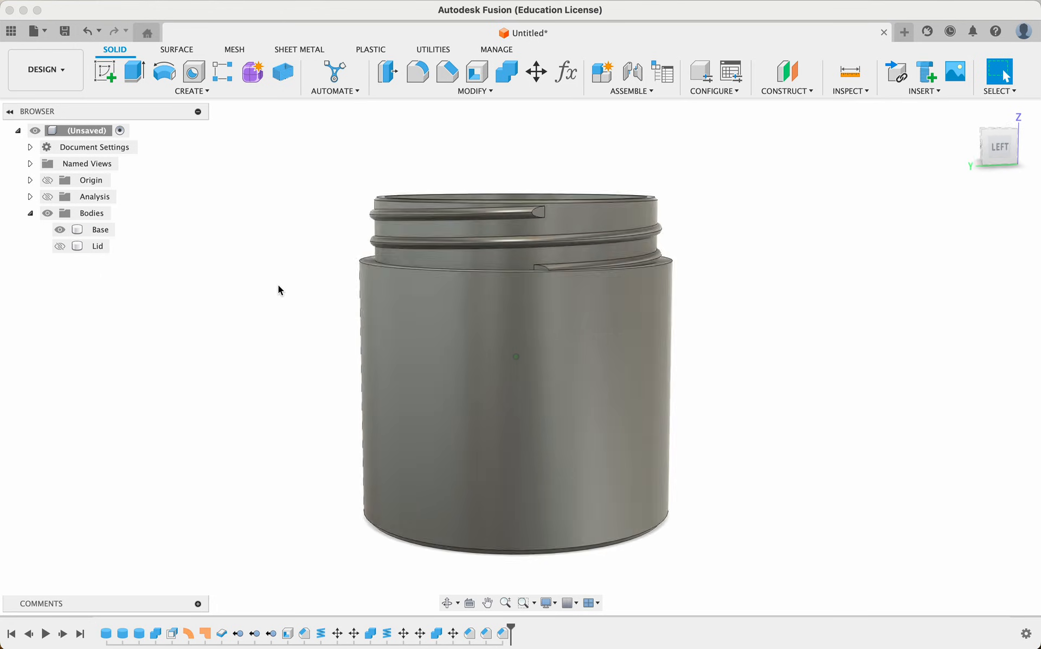
{"action": "scroll", "coordinate": [278, 286], "scroll_direction": "right", "scroll_amount": 4, "text": "shift"}
{"action": "scroll", "coordinate": [278, 285], "scroll_direction": "right", "scroll_amount": 5, "text": "shift"}
{"action": "scroll", "coordinate": [277, 284], "scroll_direction": "up", "scroll_amount": 3, "text": "shift"}
{"action": "scroll", "coordinate": [255, 267], "scroll_direction": "left", "scroll_amount": 6, "text": "shift"}
{"action": "scroll", "coordinate": [256, 268], "scroll_direction": "down", "scroll_amount": 4, "text": "shift"}
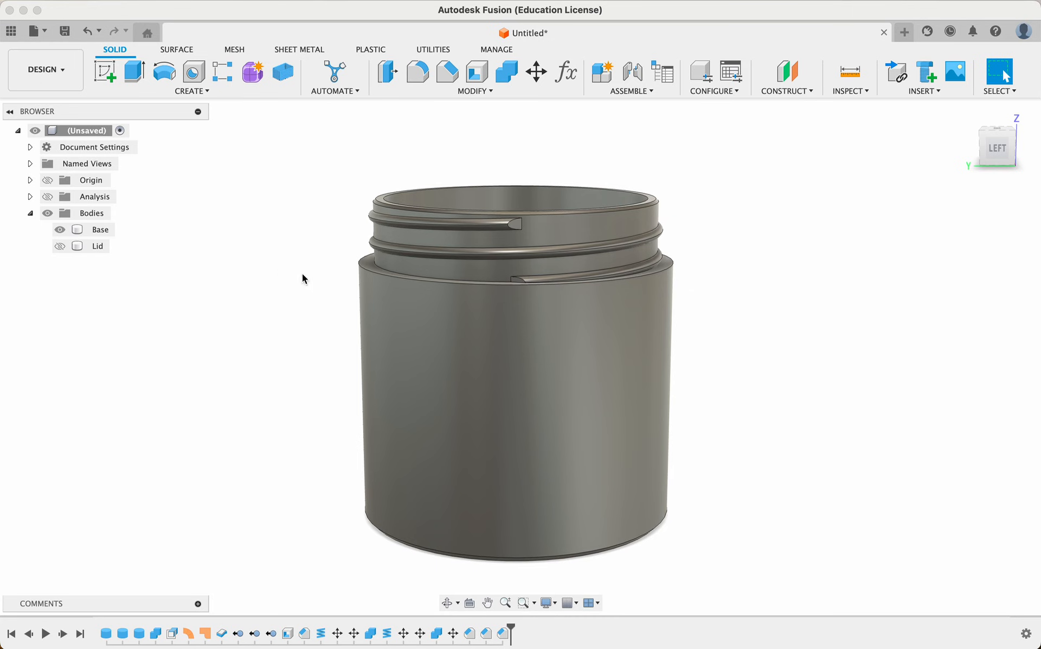
Step: Try the Base's thread coil with 1.25 revolutions, inspect the preview from the side, and discard the edit
{"action": "double_click", "coordinate": [321, 634]}
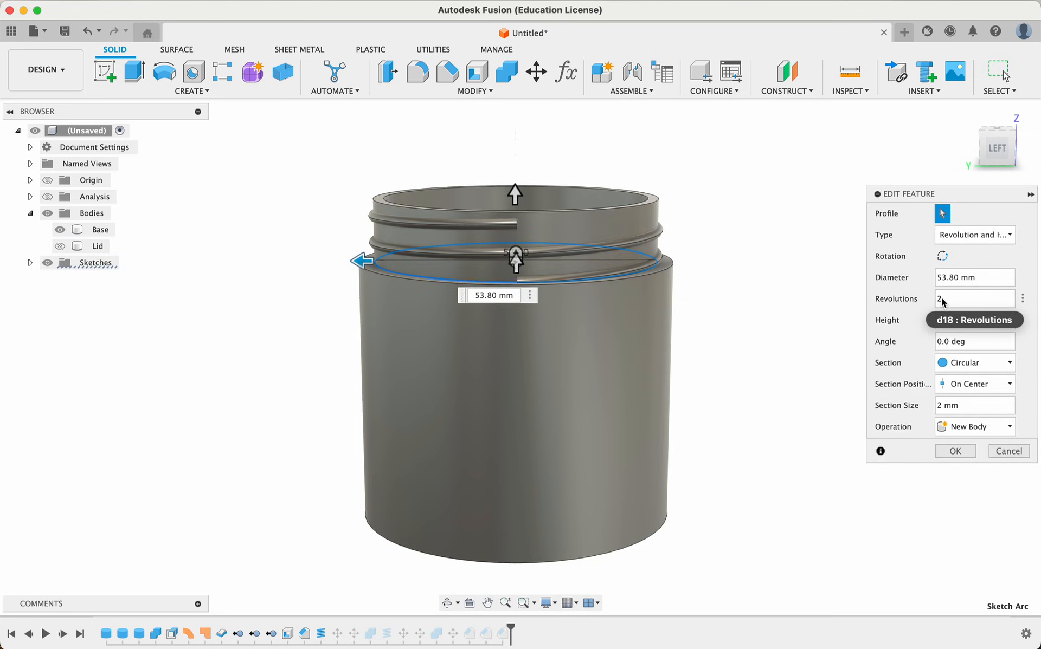
{"action": "left_click_drag", "start_coordinate": [946, 304], "coordinate": [931, 302]}
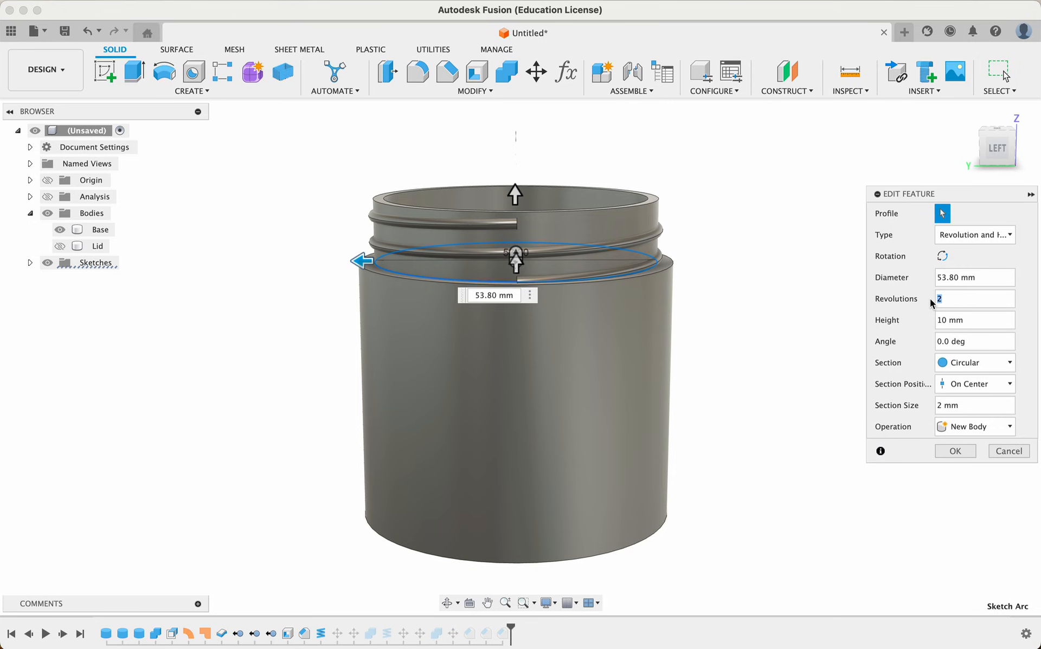
{"action": "type", "text": "1.25"}
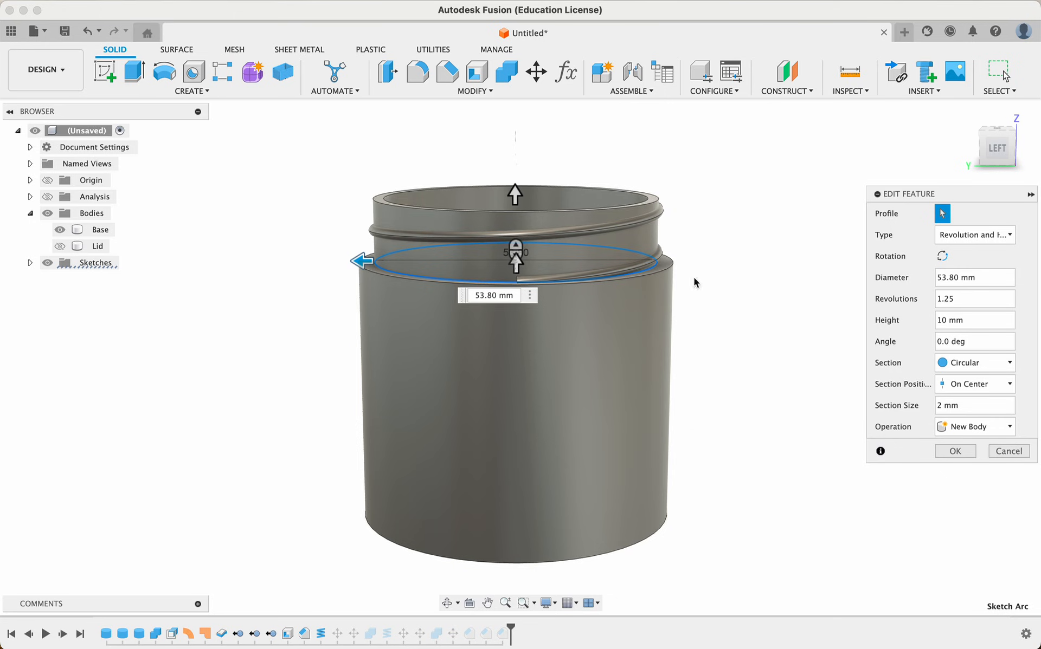
{"action": "middle_click_drag", "start_coordinate": [768, 313], "coordinate": [624, 301], "text": "shift"}
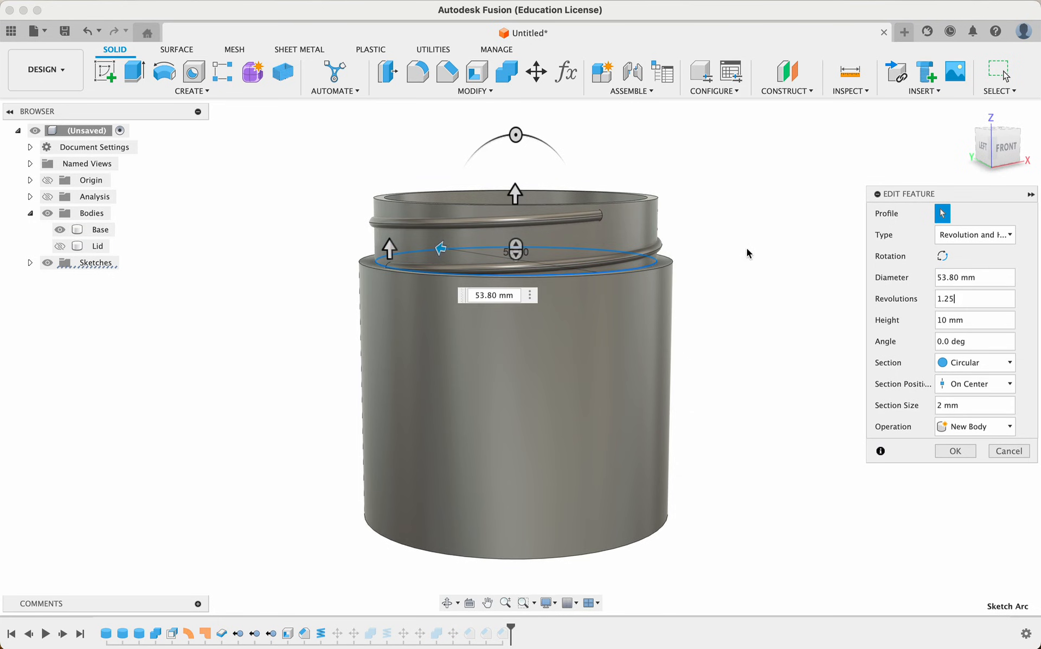
{"action": "left_click", "coordinate": [956, 298]}
{"action": "left_click", "coordinate": [1007, 454]}
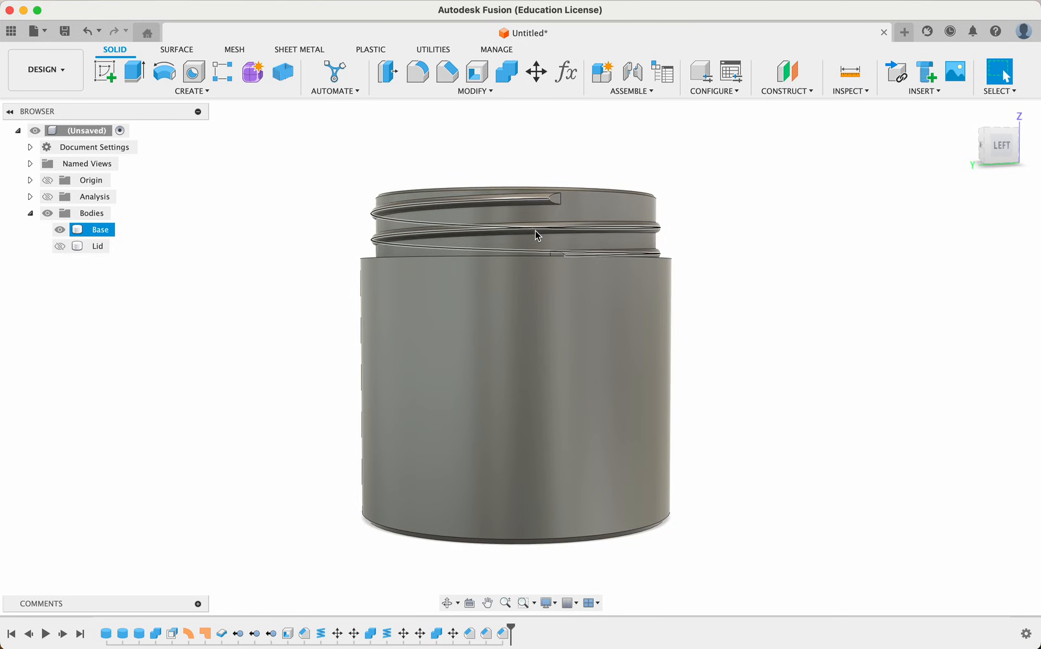
Step: Show the Lid again and inspect the closed container's outside from below and above
{"action": "scroll", "coordinate": [224, 269], "scroll_direction": "up", "scroll_amount": 5, "text": "shift"}
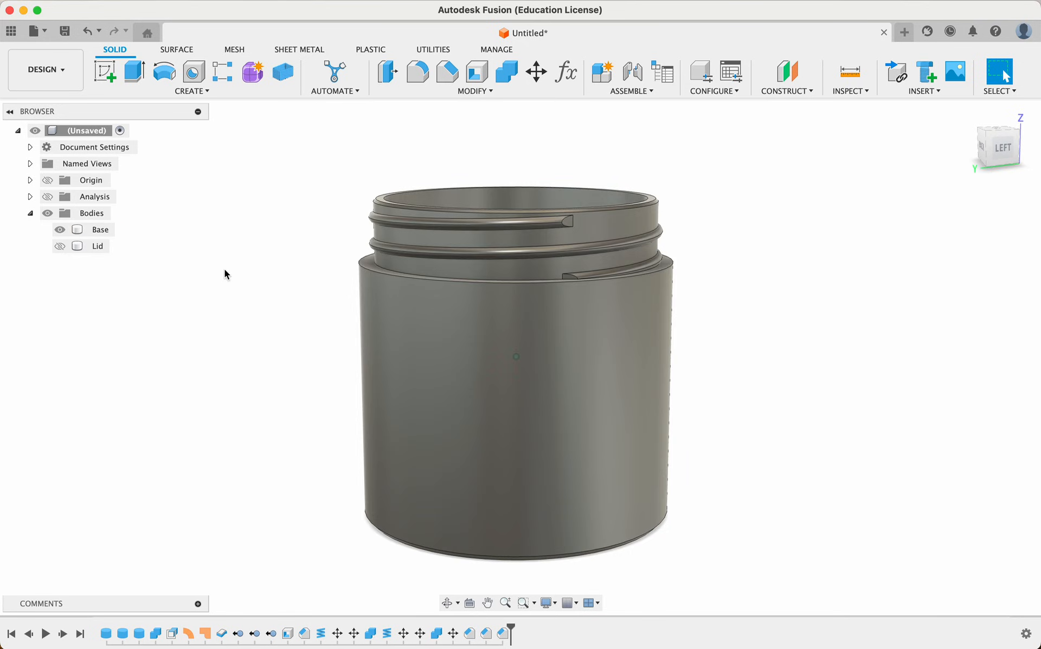
{"action": "left_click", "coordinate": [59, 246]}
{"action": "scroll", "coordinate": [180, 306], "scroll_direction": "down", "scroll_amount": 2}
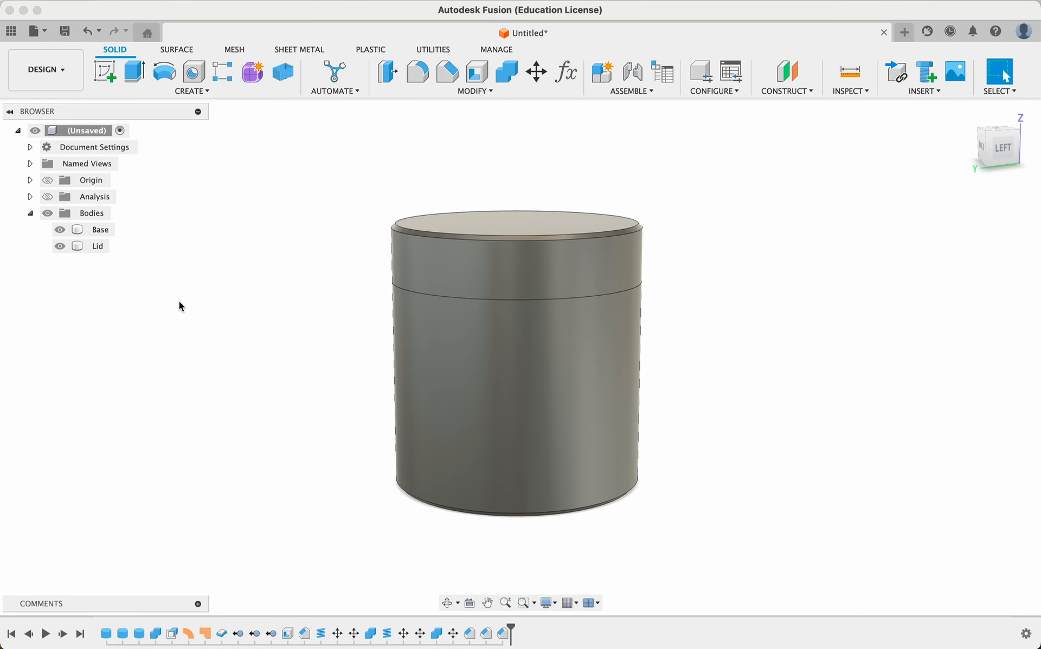
{"action": "scroll", "coordinate": [179, 302], "scroll_direction": "down", "scroll_amount": 8, "text": "shift"}
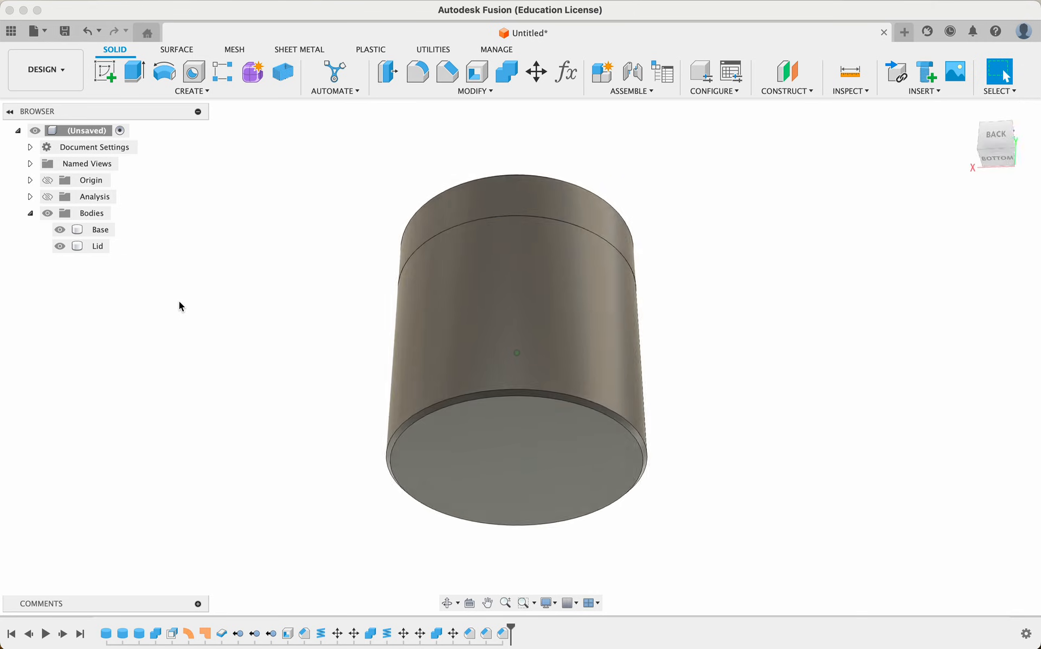
{"action": "scroll", "coordinate": [179, 302], "scroll_direction": "up", "scroll_amount": 8, "text": "shift"}
{"action": "scroll", "coordinate": [179, 301], "scroll_direction": "up", "scroll_amount": 3, "text": "shift"}
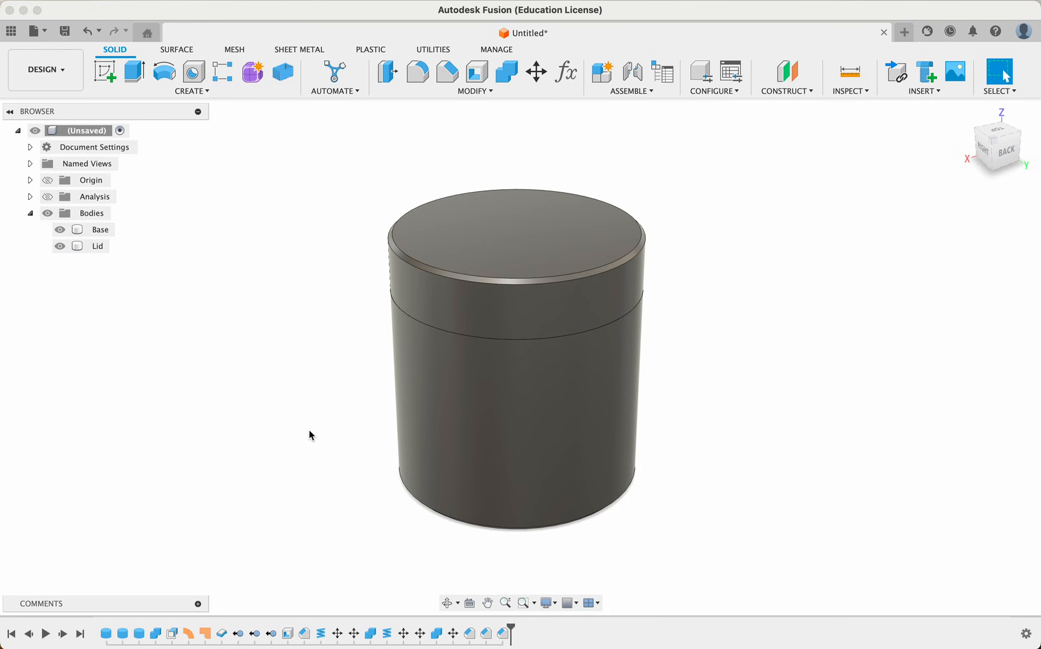
Step: Turn the section analysis back on and view the cut face of the closed container
{"action": "left_click", "coordinate": [48, 197]}
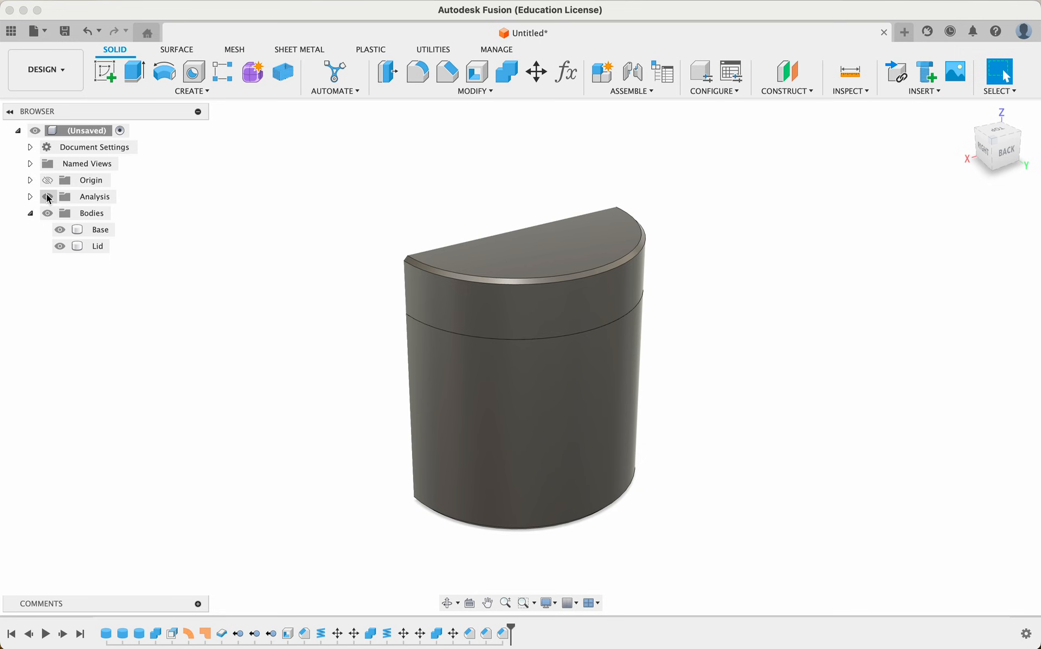
{"action": "scroll", "coordinate": [261, 313], "scroll_direction": "left", "scroll_amount": 10, "text": "shift"}
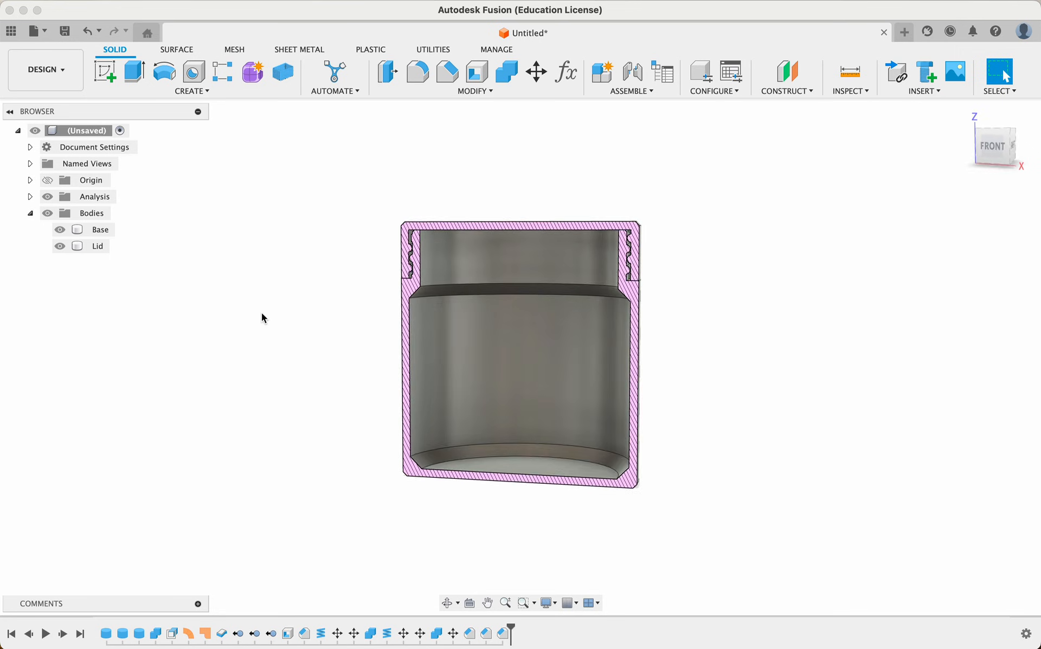
{"action": "scroll", "coordinate": [261, 313], "scroll_direction": "down", "scroll_amount": 8, "text": "shift"}
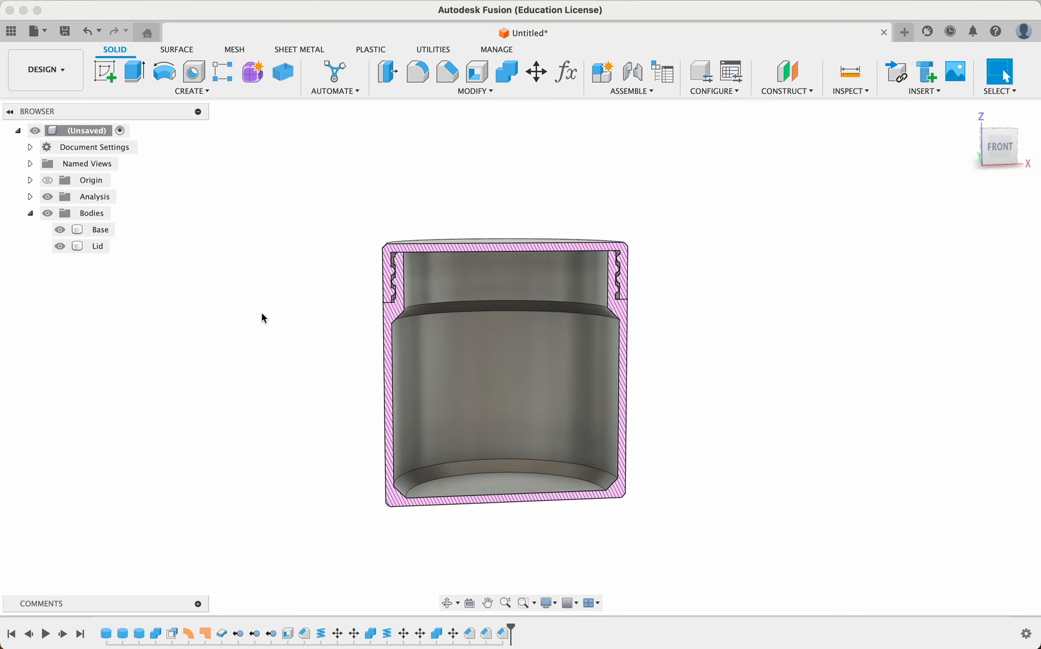
{"action": "scroll", "coordinate": [262, 313], "scroll_direction": "up", "scroll_amount": 10, "text": "shift"}
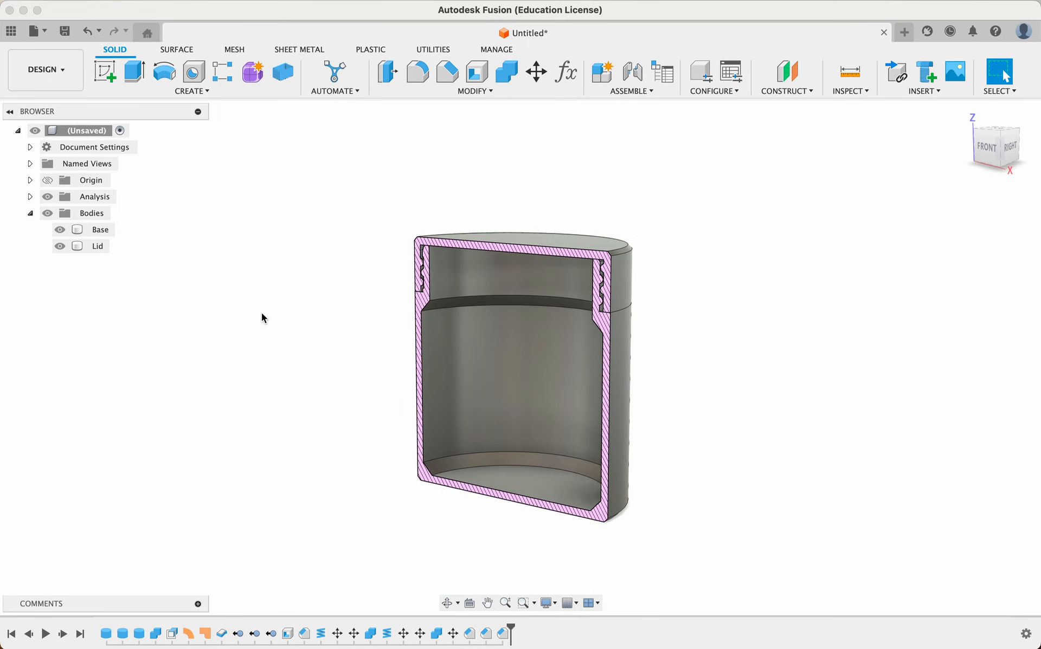
{"action": "scroll", "coordinate": [261, 314], "scroll_direction": "left", "scroll_amount": 5, "text": "shift"}
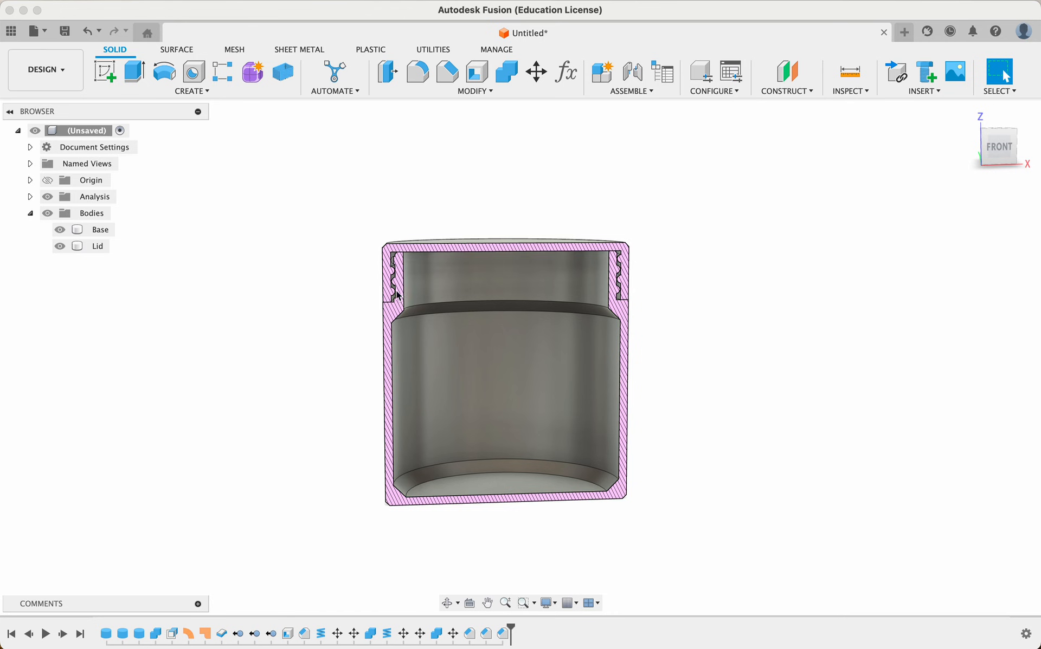
Step: Examine the sectioned container up close, checking the thread fit between Lid and Base and the interior walls
{"action": "scroll", "coordinate": [412, 291], "scroll_direction": "left", "scroll_amount": 3, "text": "shift"}
{"action": "scroll", "coordinate": [412, 290], "scroll_direction": "up", "scroll_amount": 5}
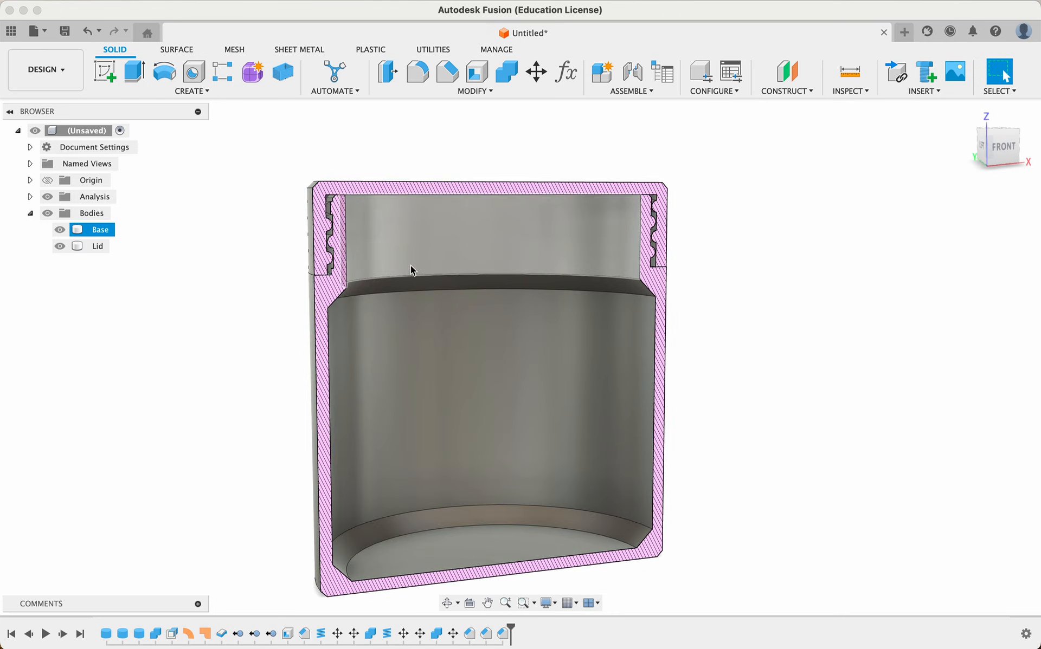
{"action": "scroll", "coordinate": [229, 280], "scroll_direction": "right", "scroll_amount": 5, "text": "shift"}
{"action": "scroll", "coordinate": [228, 280], "scroll_direction": "down", "scroll_amount": 1, "text": "shift"}
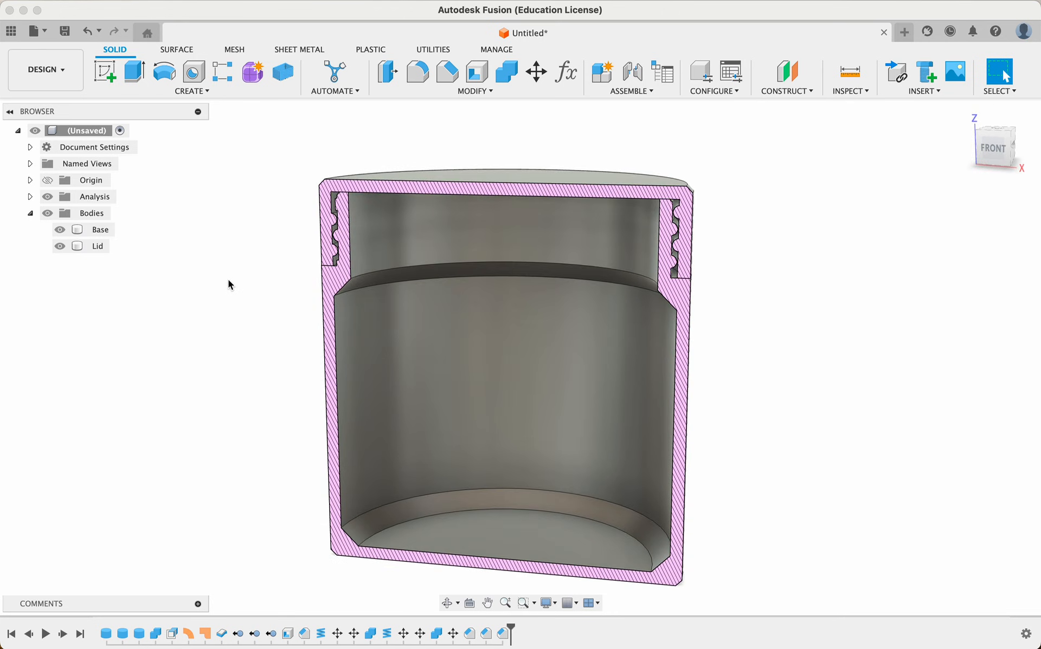
{"action": "scroll", "coordinate": [228, 285], "scroll_direction": "left", "scroll_amount": 3, "text": "shift"}
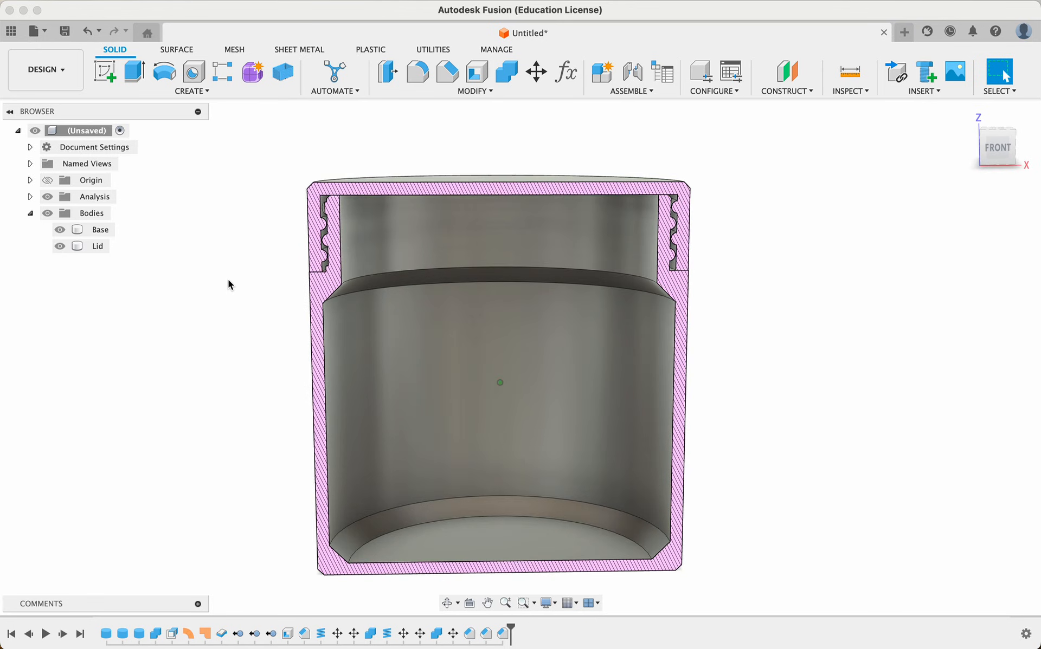
{"action": "scroll", "coordinate": [228, 284], "scroll_direction": "down", "scroll_amount": 1}
{"action": "scroll", "coordinate": [229, 284], "scroll_direction": "left", "scroll_amount": 4, "text": "shift"}
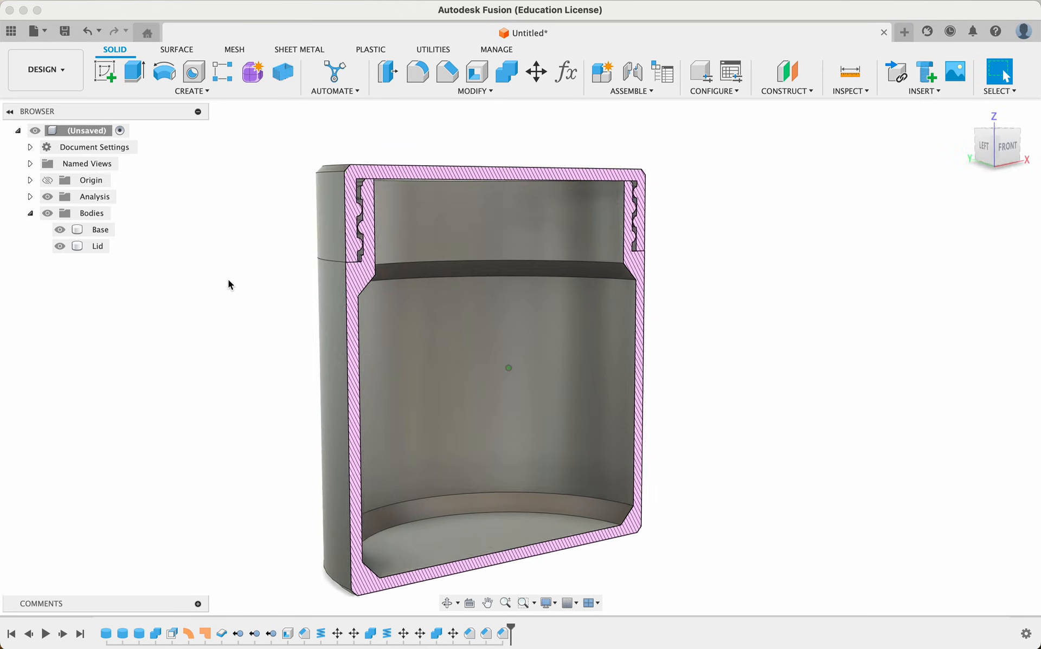
{"action": "scroll", "coordinate": [228, 284], "scroll_direction": "down", "scroll_amount": 3, "text": "shift"}
{"action": "scroll", "coordinate": [228, 285], "scroll_direction": "right", "scroll_amount": 5, "text": "shift"}
{"action": "scroll", "coordinate": [228, 285], "scroll_direction": "up", "scroll_amount": 4, "text": "shift"}
{"action": "scroll", "coordinate": [229, 284], "scroll_direction": "up", "scroll_amount": 3, "text": "shift"}
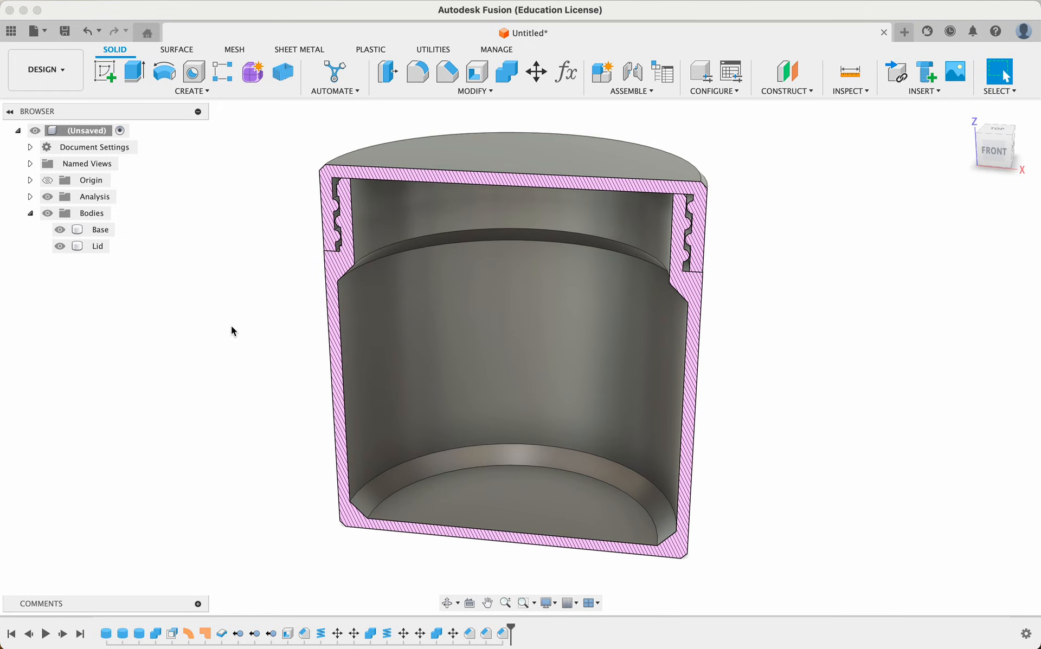
{"action": "scroll", "coordinate": [231, 327], "scroll_direction": "down", "scroll_amount": 3, "text": "shift"}
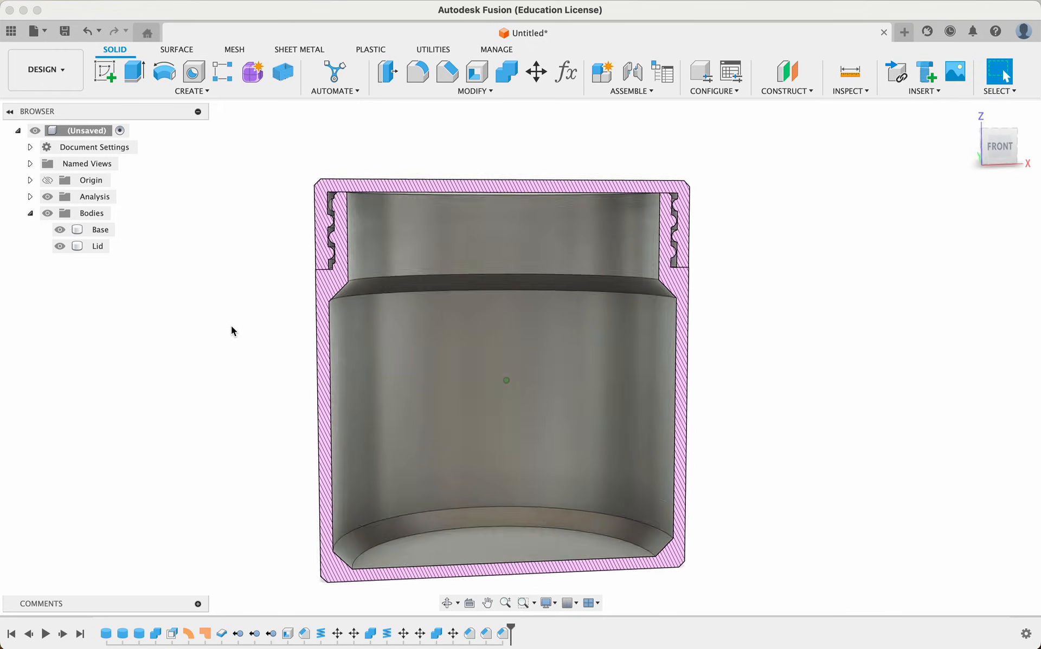
{"action": "scroll", "coordinate": [230, 327], "scroll_direction": "up", "scroll_amount": 4, "text": "shift"}
{"action": "scroll", "coordinate": [231, 326], "scroll_direction": "left", "scroll_amount": 3, "text": "shift"}
{"action": "scroll", "coordinate": [231, 326], "scroll_direction": "right", "scroll_amount": 6, "text": "shift"}
{"action": "scroll", "coordinate": [231, 326], "scroll_direction": "down", "scroll_amount": 4, "text": "shift"}
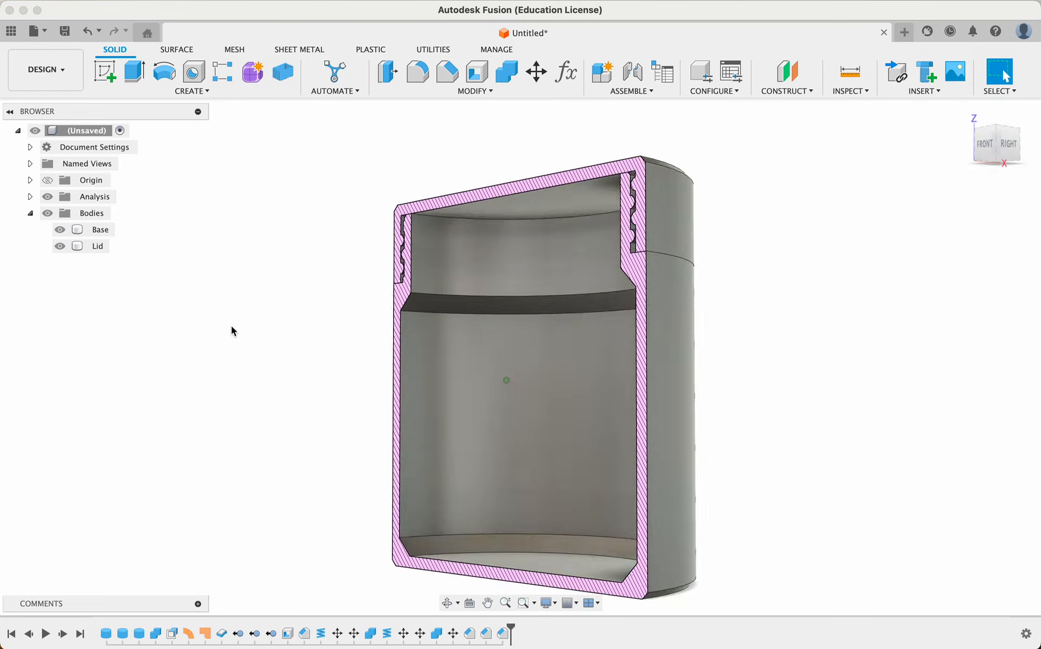
{"action": "scroll", "coordinate": [230, 326], "scroll_direction": "left", "scroll_amount": 6, "text": "shift"}
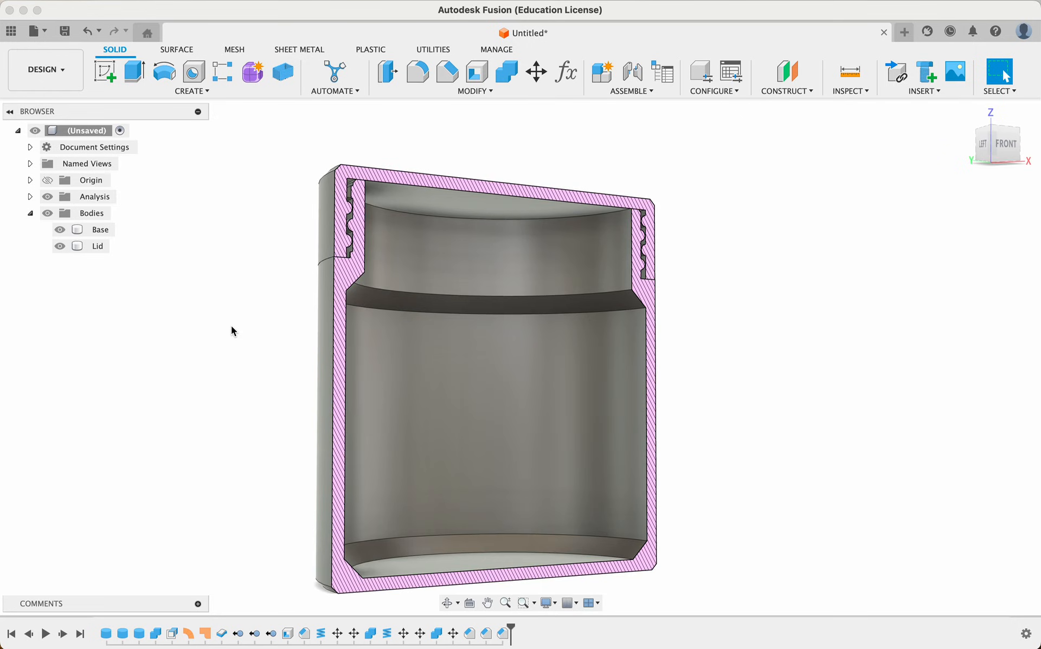